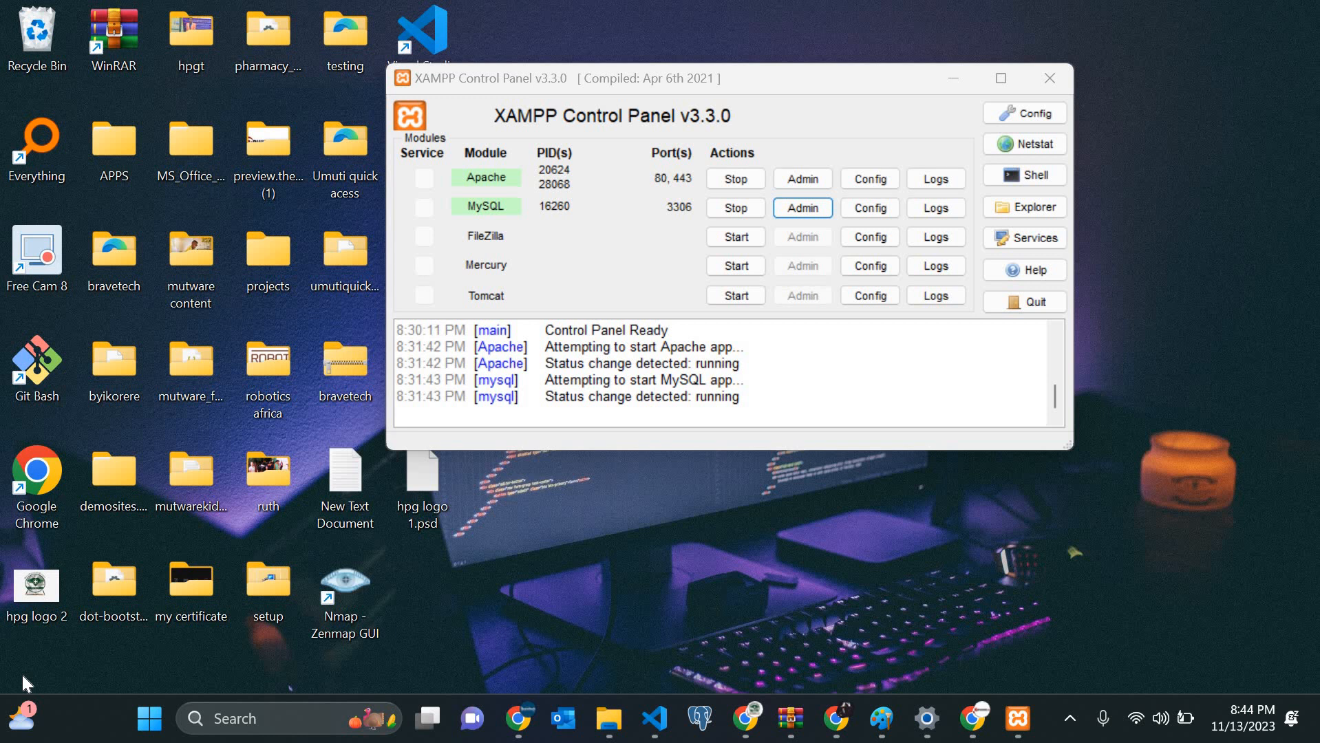
Step: Launch phpMyAdmin from the MySQL row's Admin button in the XAMPP Control Panel
{"action": "left_click", "coordinate": [963, 79]}
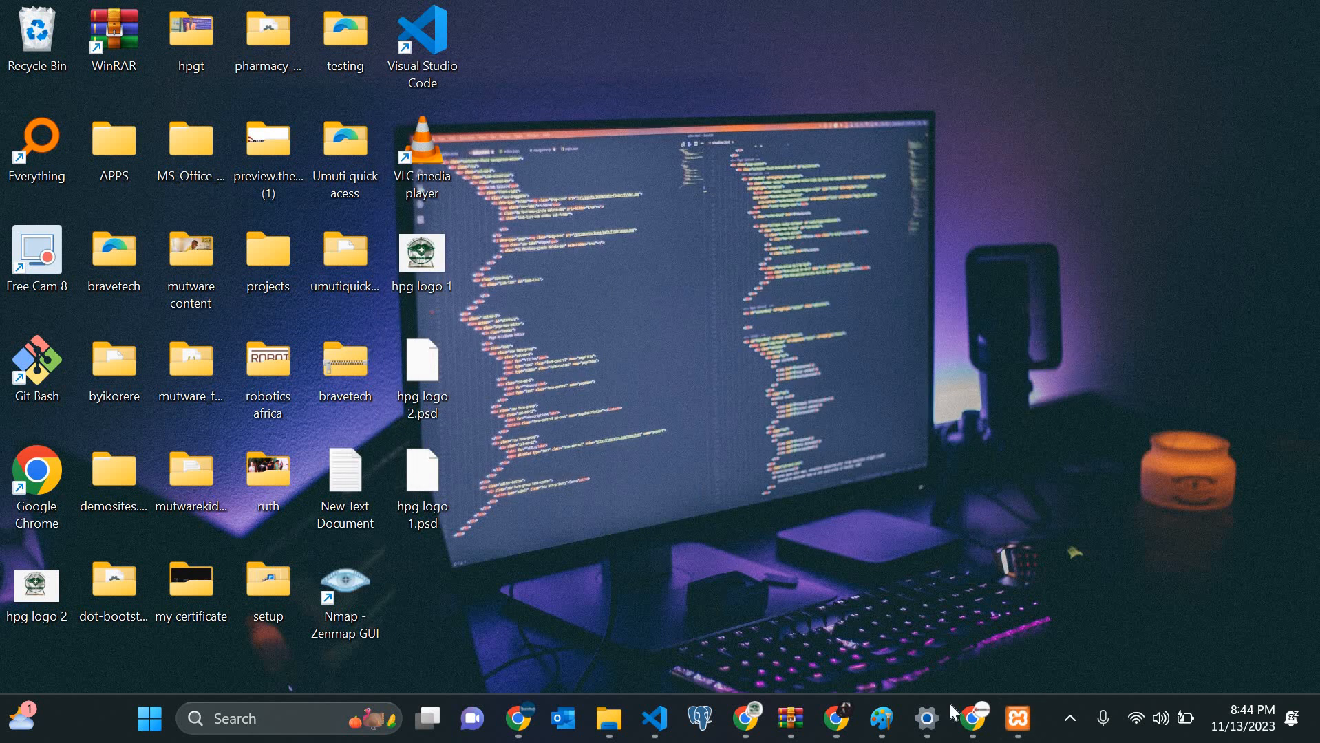
{"action": "left_click", "coordinate": [1020, 723]}
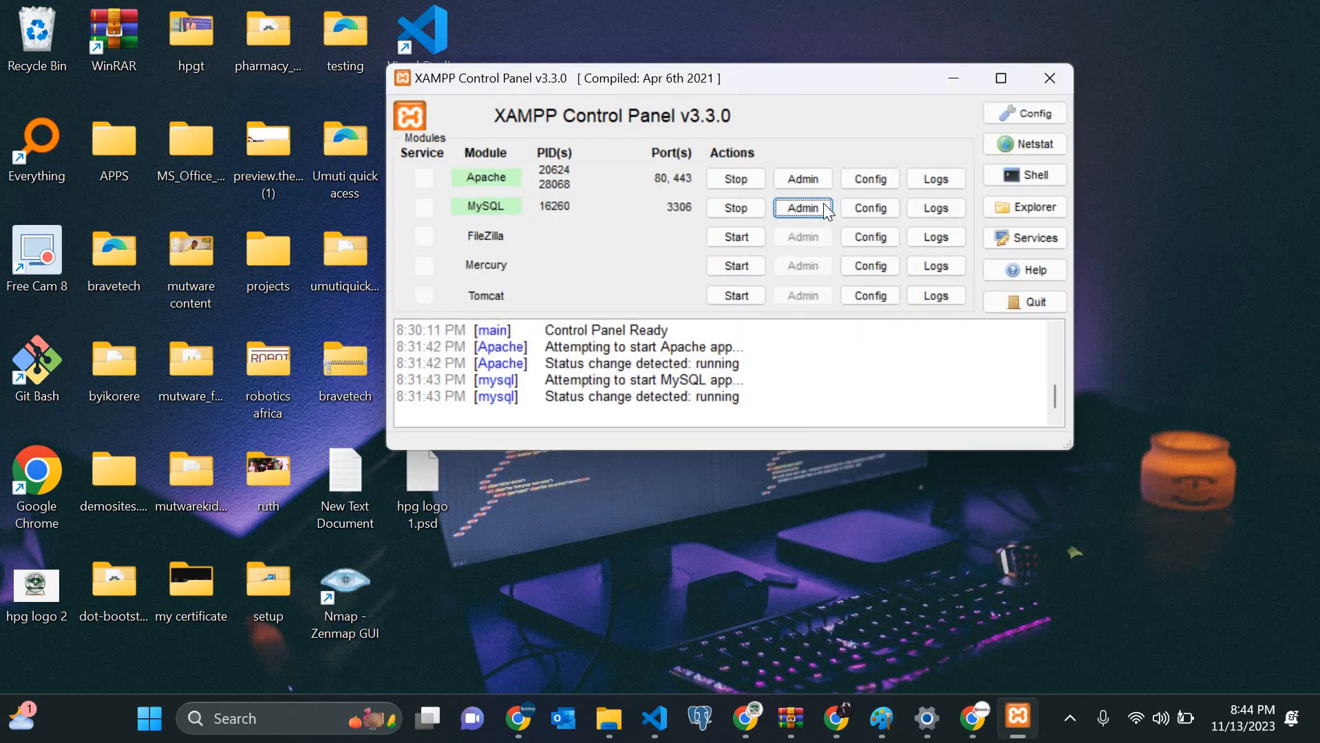
{"action": "left_click", "coordinate": [803, 208]}
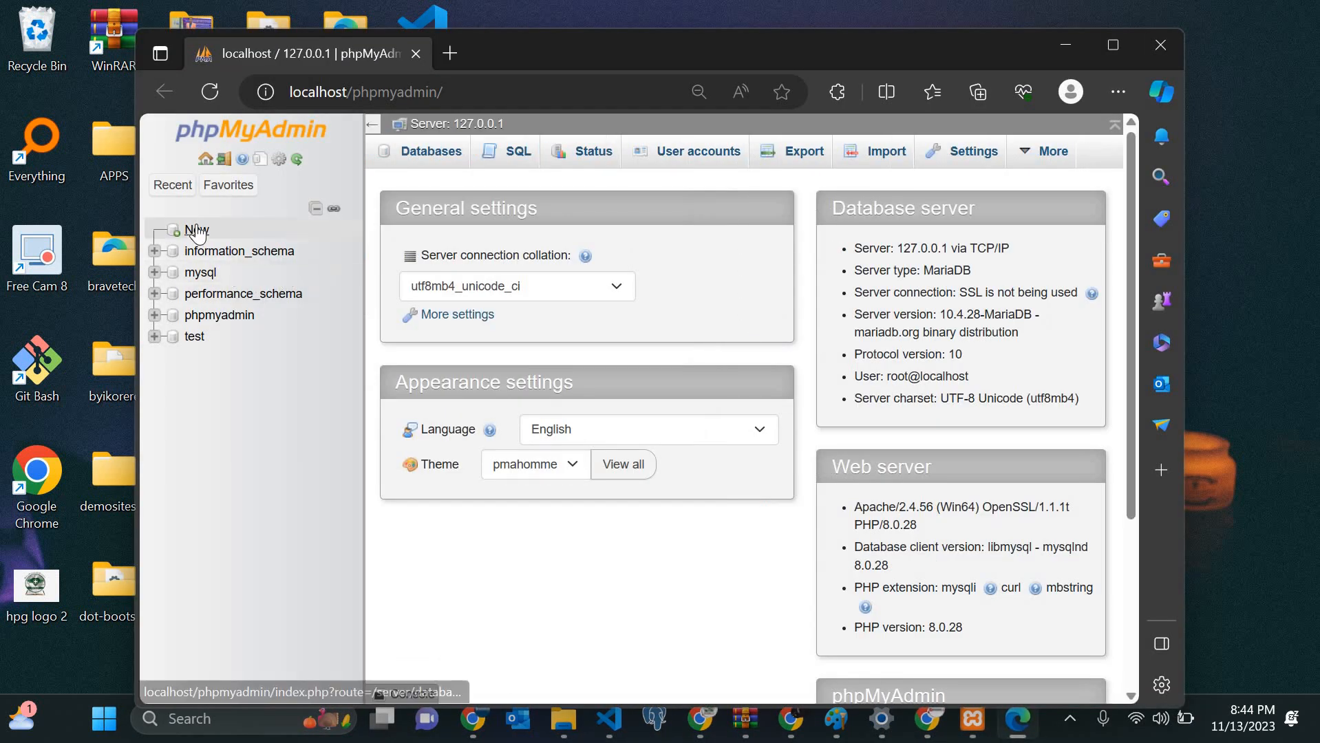
Step: Create an empty MySQL database named 'byikorere' in phpMyAdmin
{"action": "left_click", "coordinate": [198, 231]}
{"action": "left_click", "coordinate": [496, 308]}
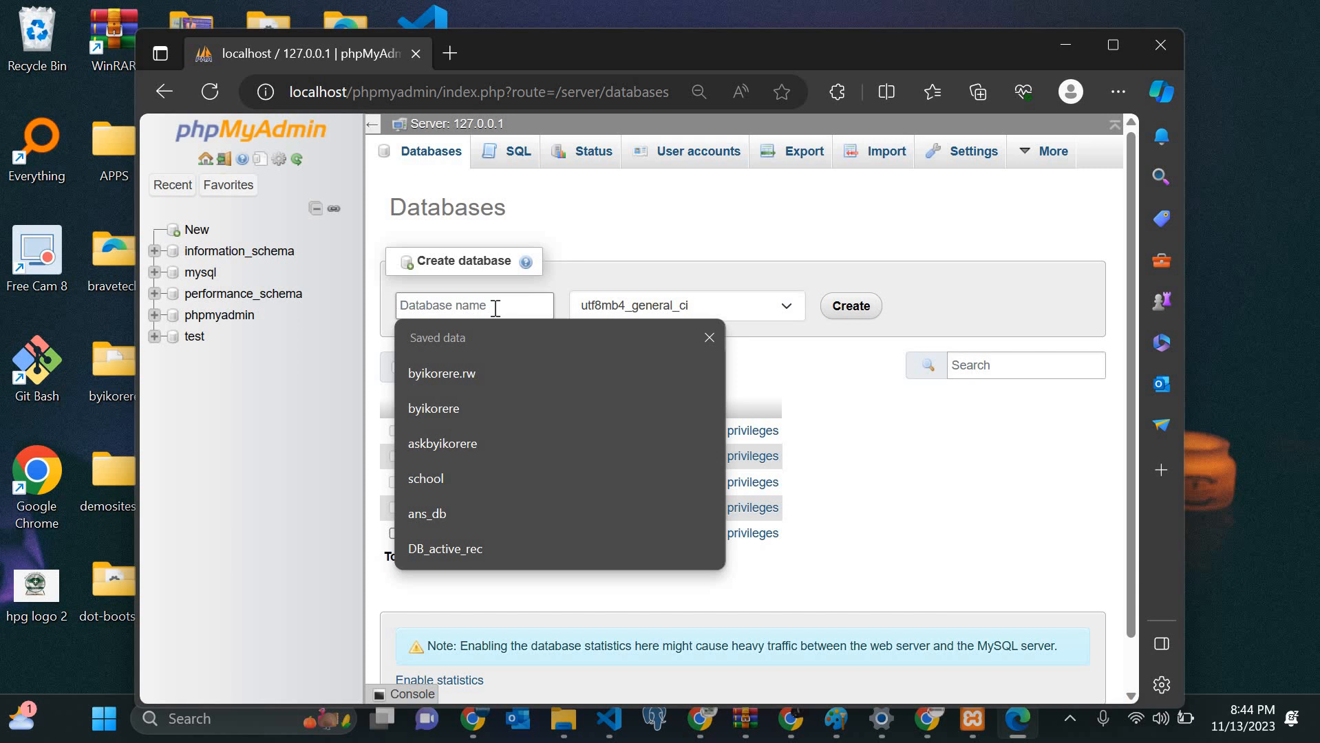
{"action": "type", "text": "br"}
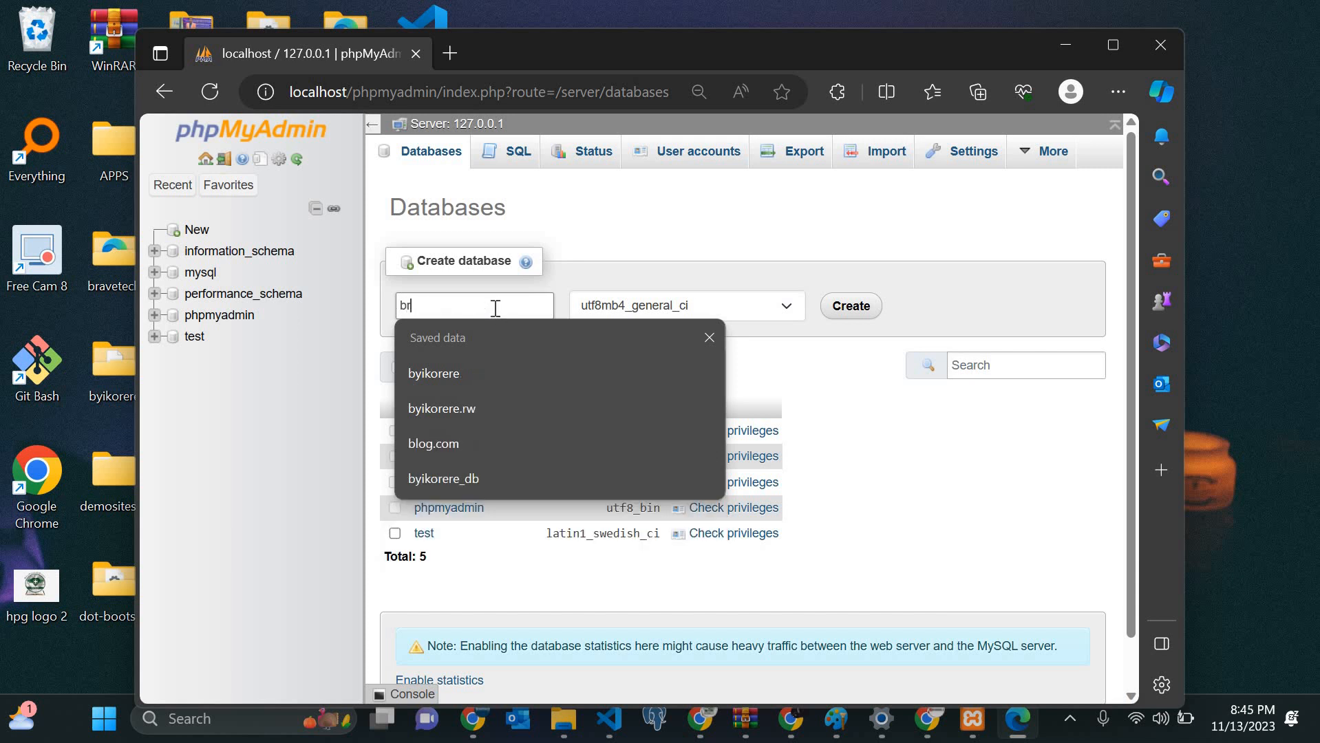
{"action": "type", "text": "ave"}
{"action": "key", "text": "BackSpace"}
{"action": "key", "text": "BackSpace"}
{"action": "key", "text": "BackSpace"}
{"action": "key", "text": "BackSpace"}
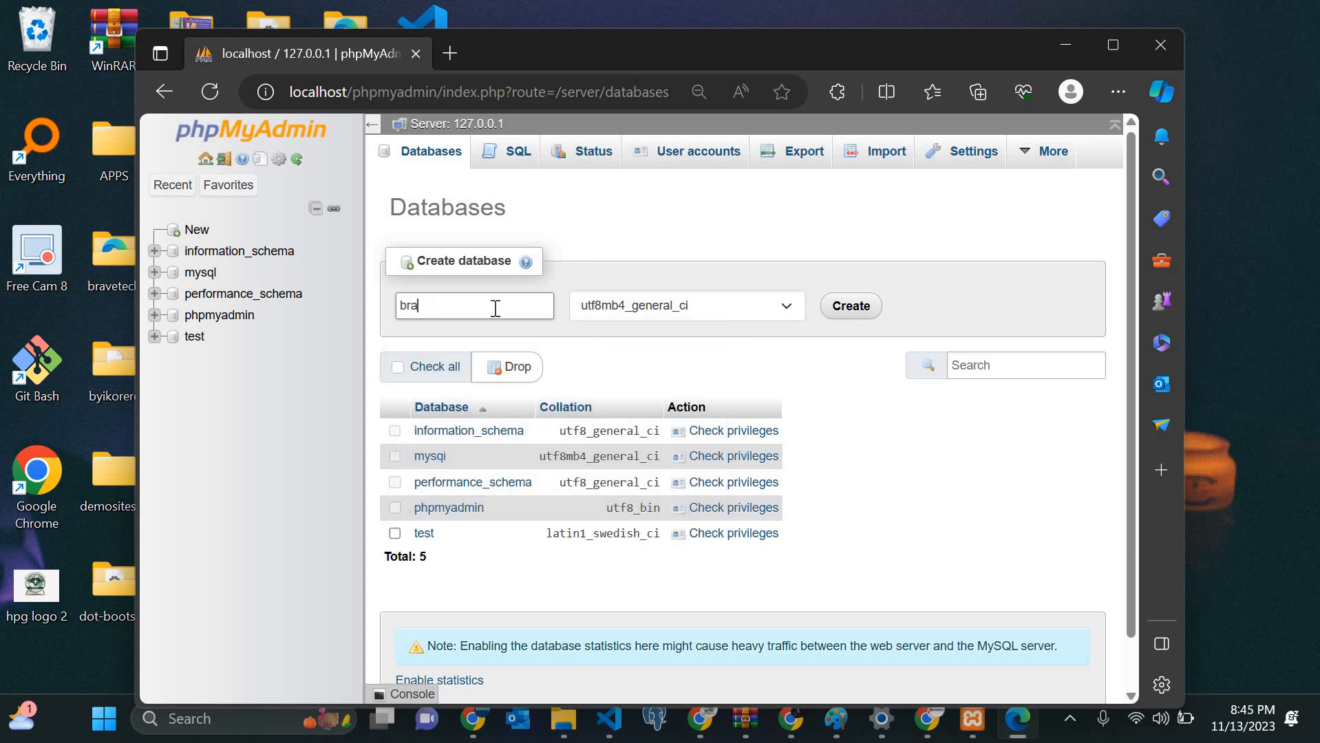
{"action": "key", "text": "BackSpace"}
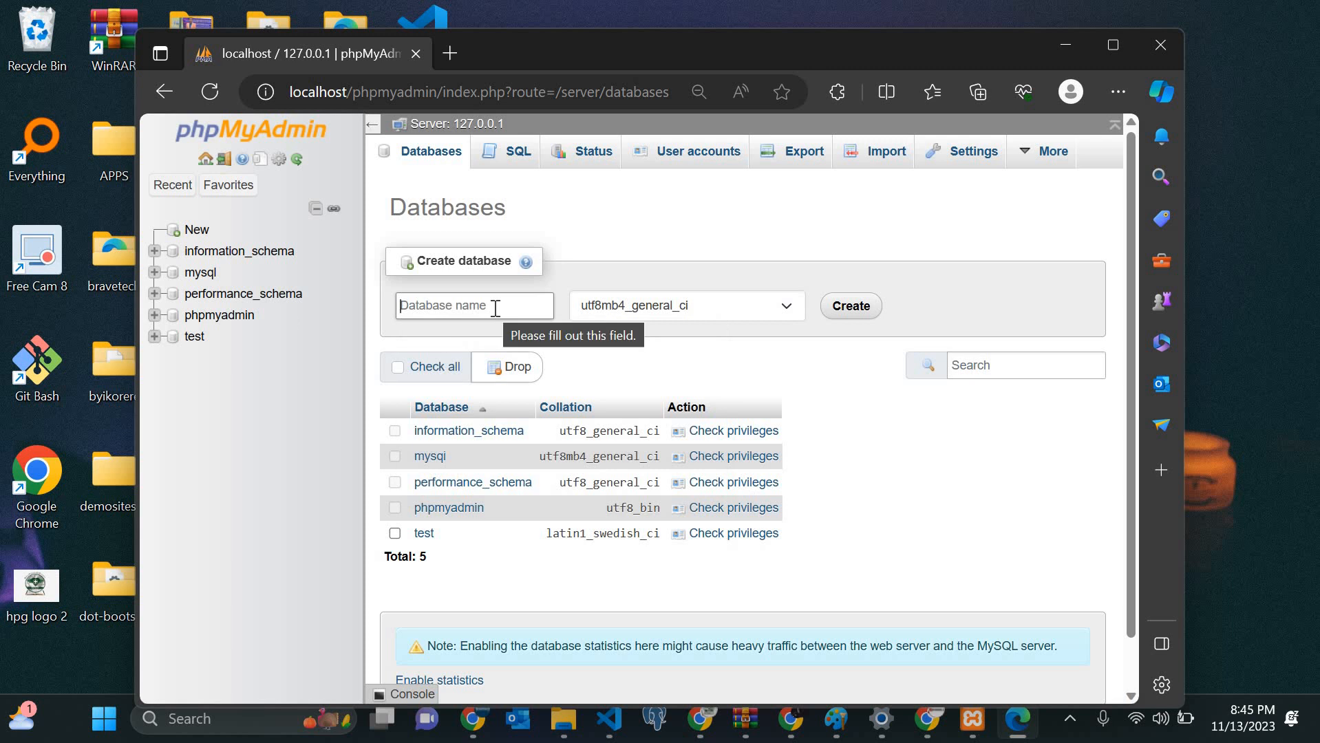
{"action": "type", "text": "dB_active_recb"}
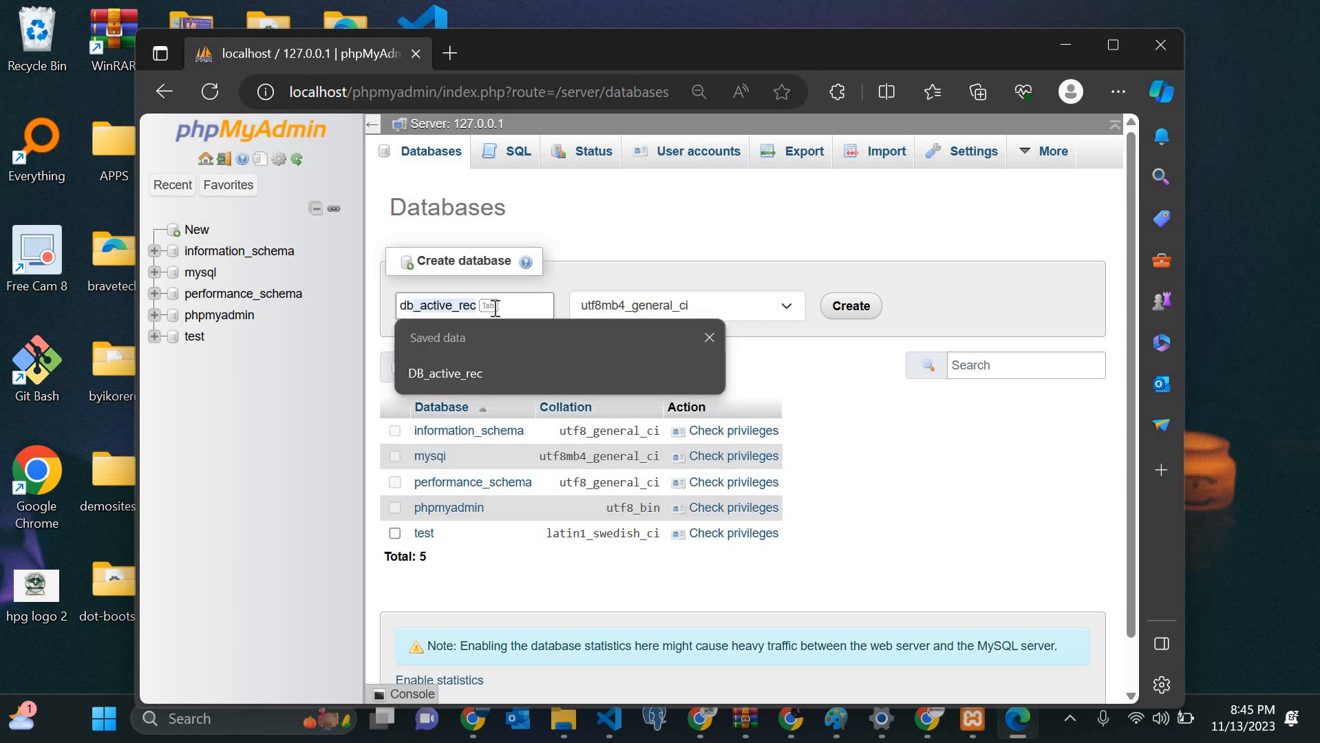
{"action": "key", "text": "BackSpace"}
{"action": "key", "text": "BackSpace"}
{"action": "key", "text": "BackSpace"}
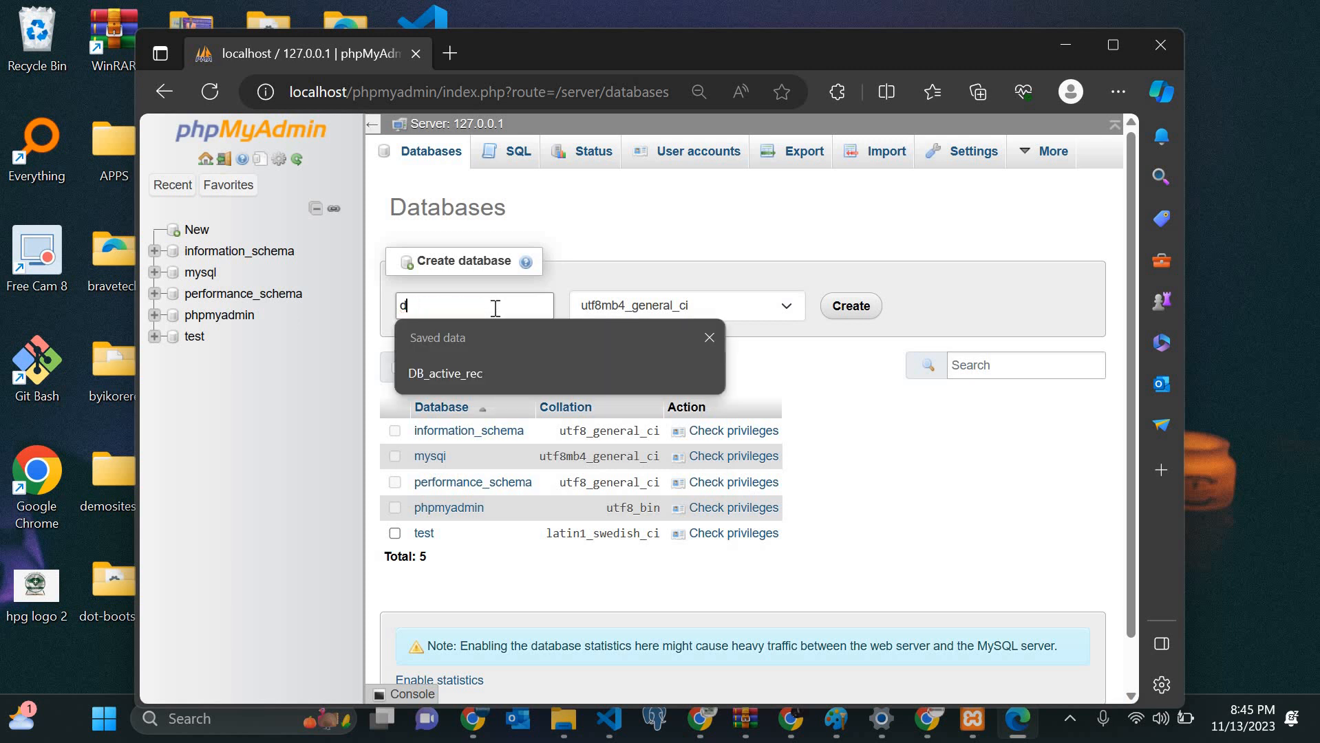
{"action": "type", "text": "byi"}
{"action": "key", "text": "BackSpace"}
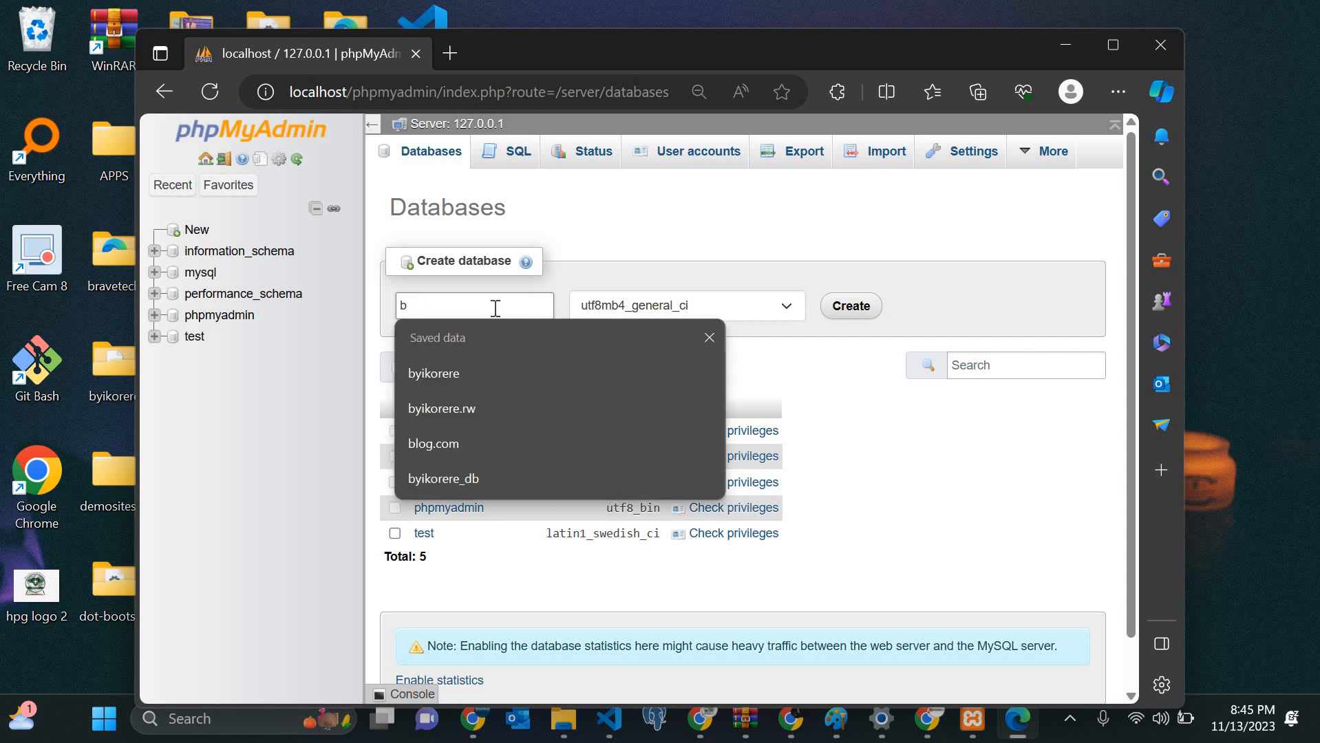
{"action": "type", "text": "yikorere"}
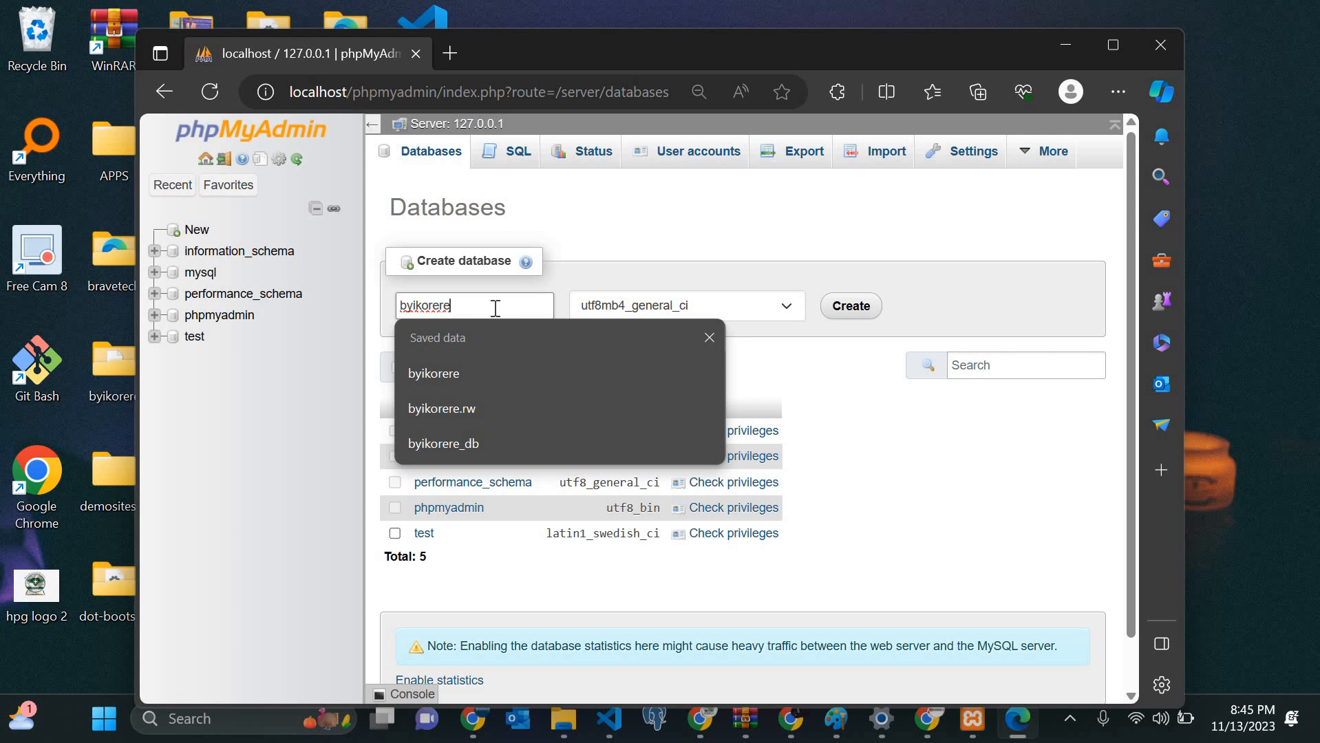
{"action": "key", "text": "Return"}
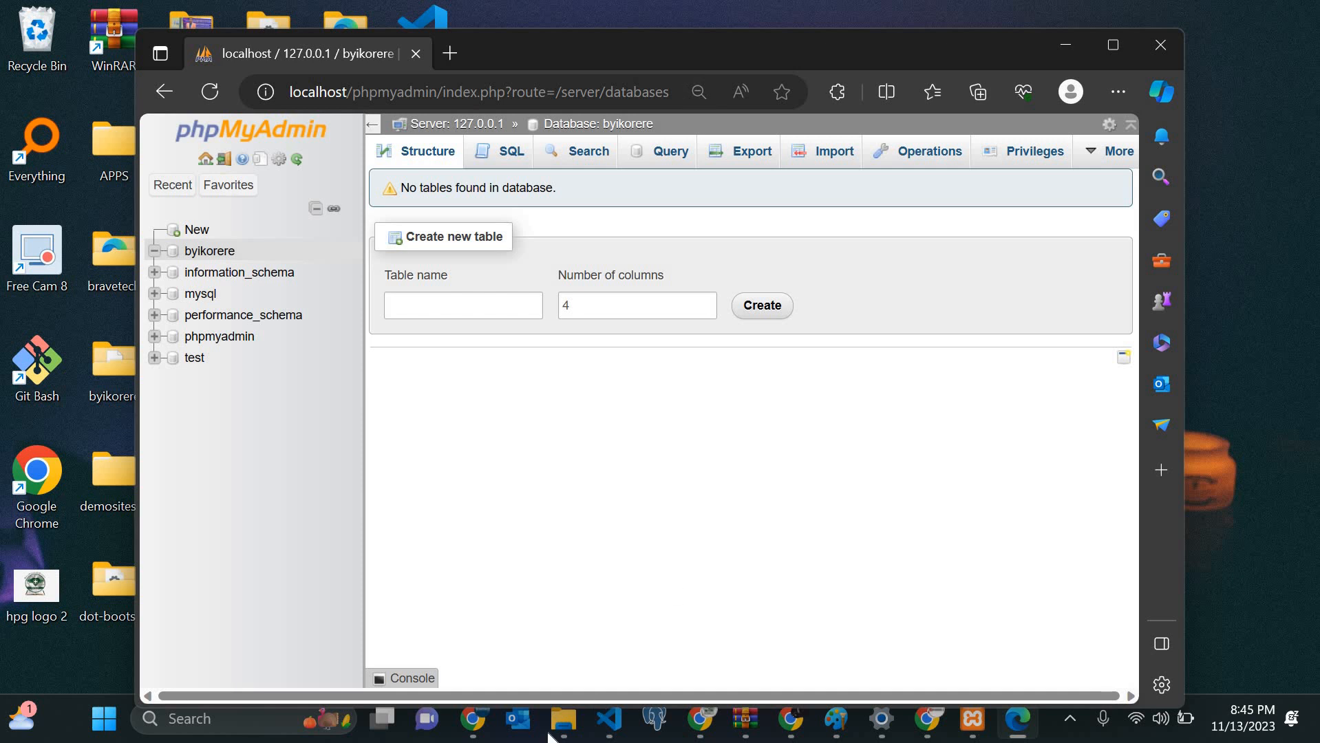
{"action": "left_click", "coordinate": [563, 718]}
Step: Make a new folder called 'ngo' inside C:\xampp\htdocs
{"action": "left_click", "coordinate": [509, 633]}
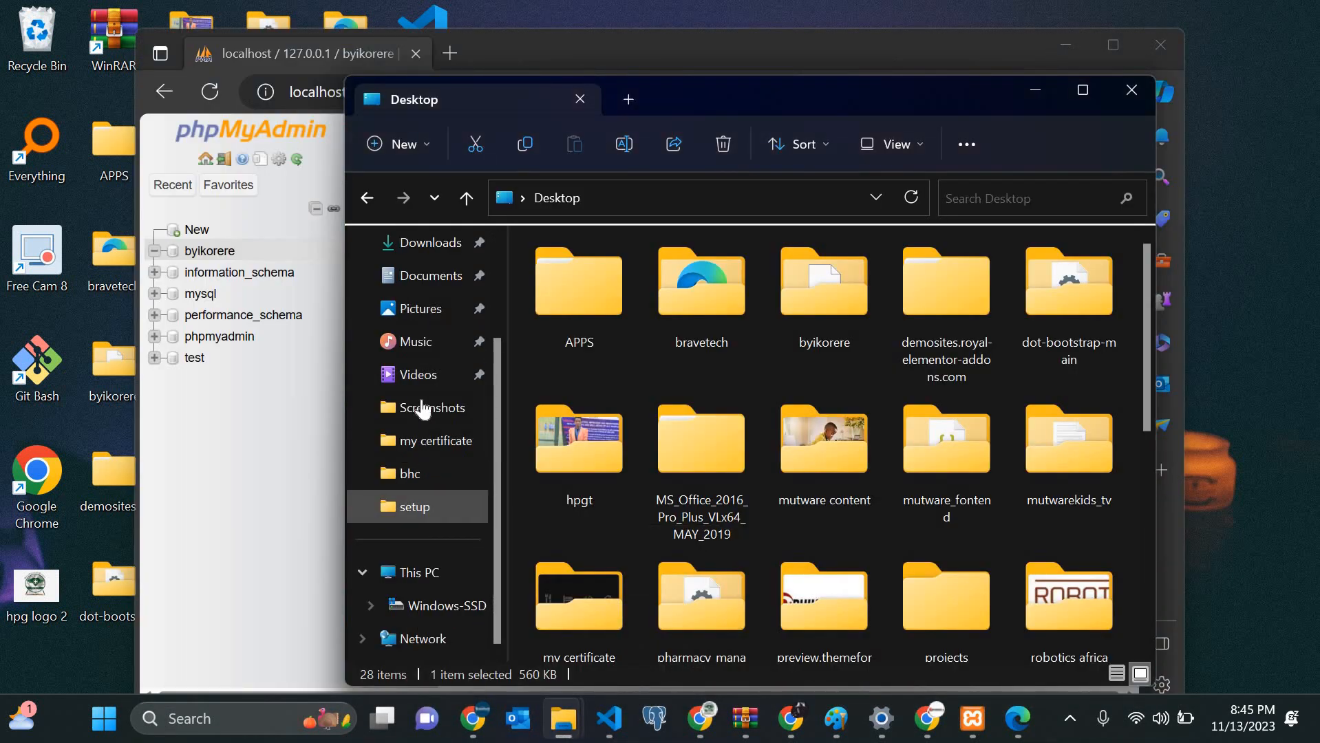
{"action": "left_click", "coordinate": [420, 572]}
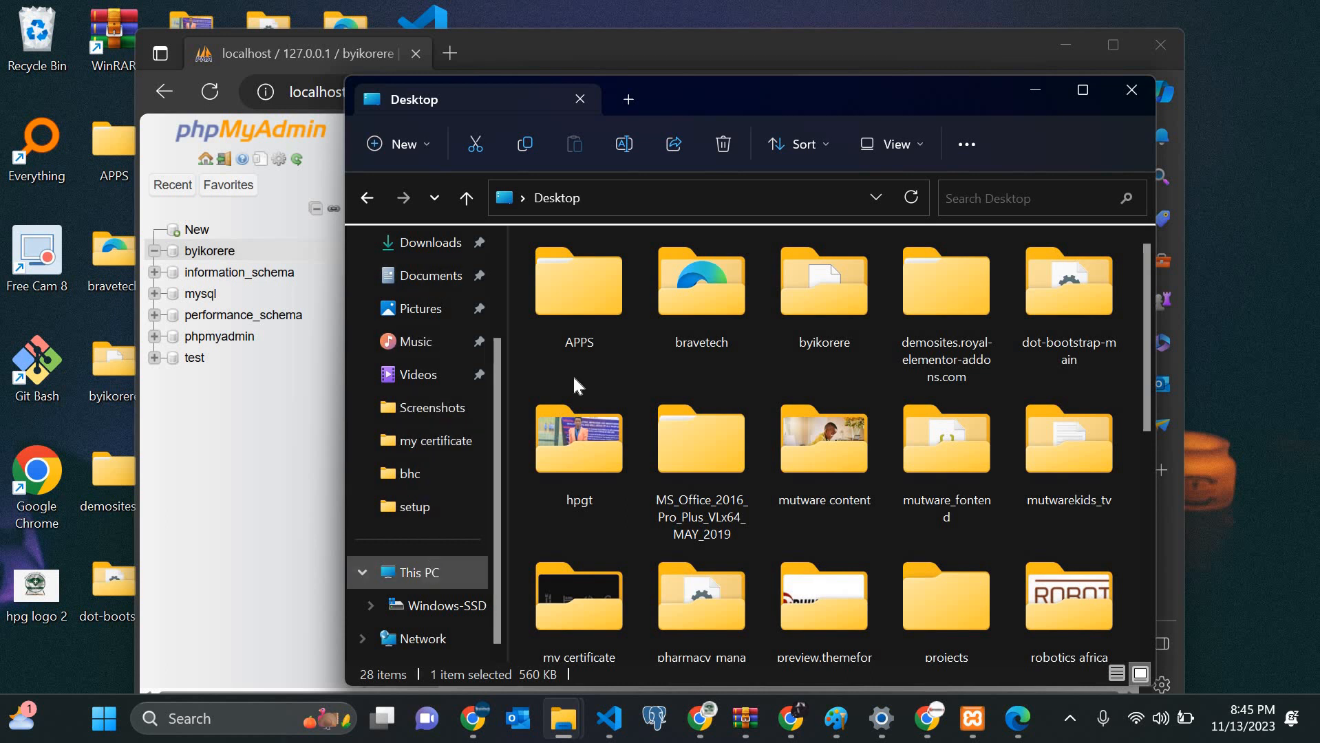
{"action": "double_click", "coordinate": [660, 314]}
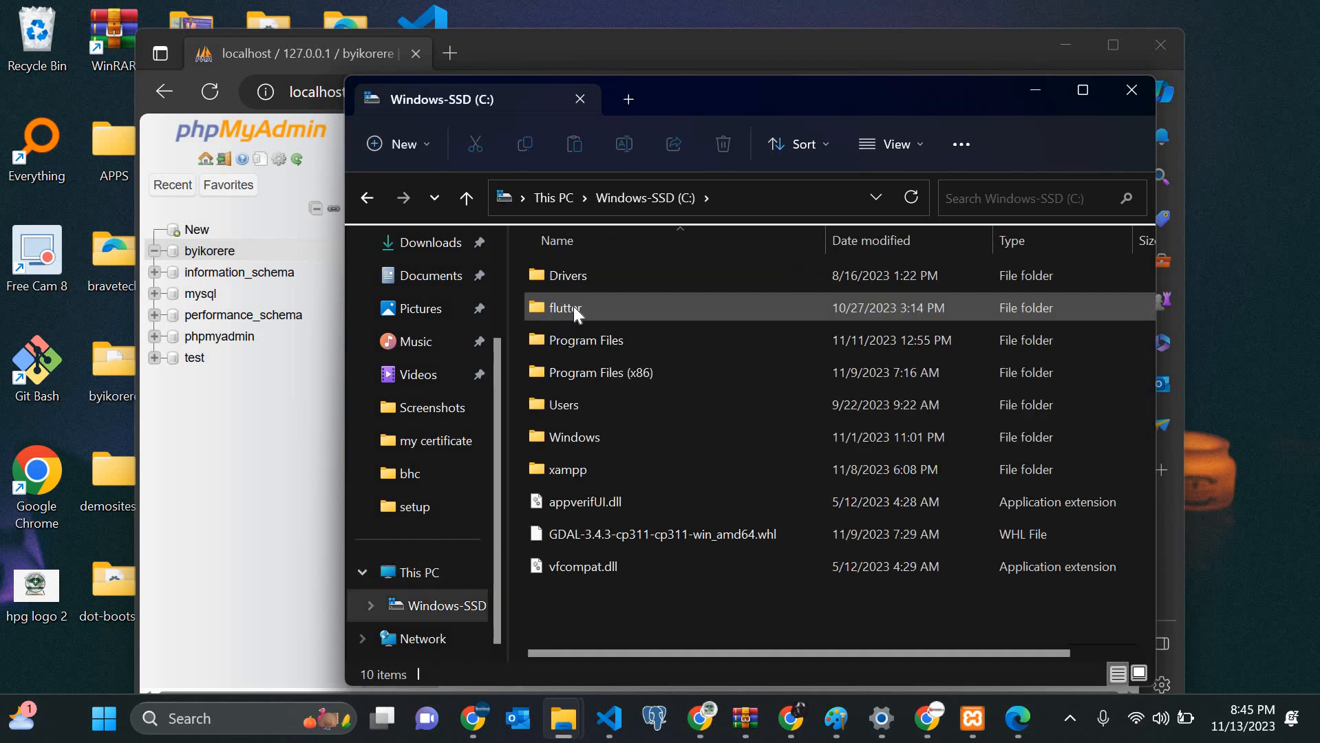
{"action": "double_click", "coordinate": [572, 470]}
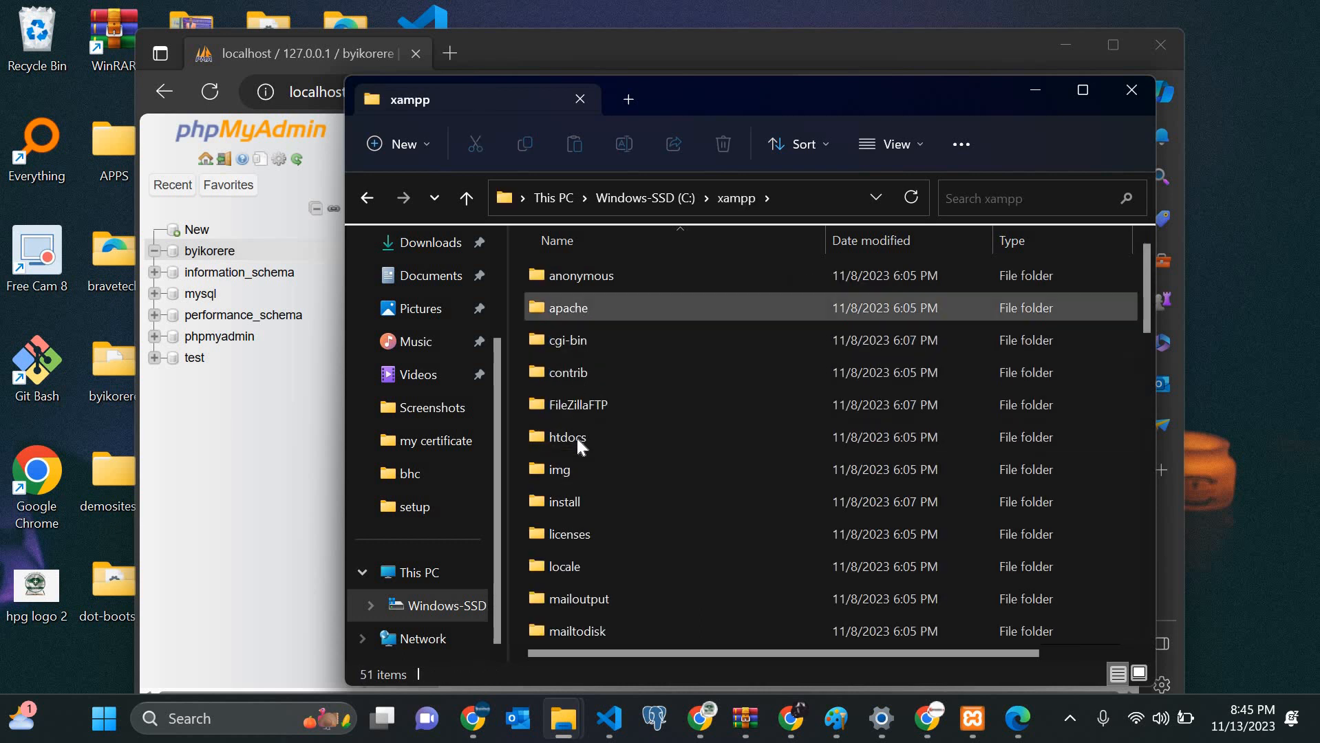
{"action": "double_click", "coordinate": [634, 439]}
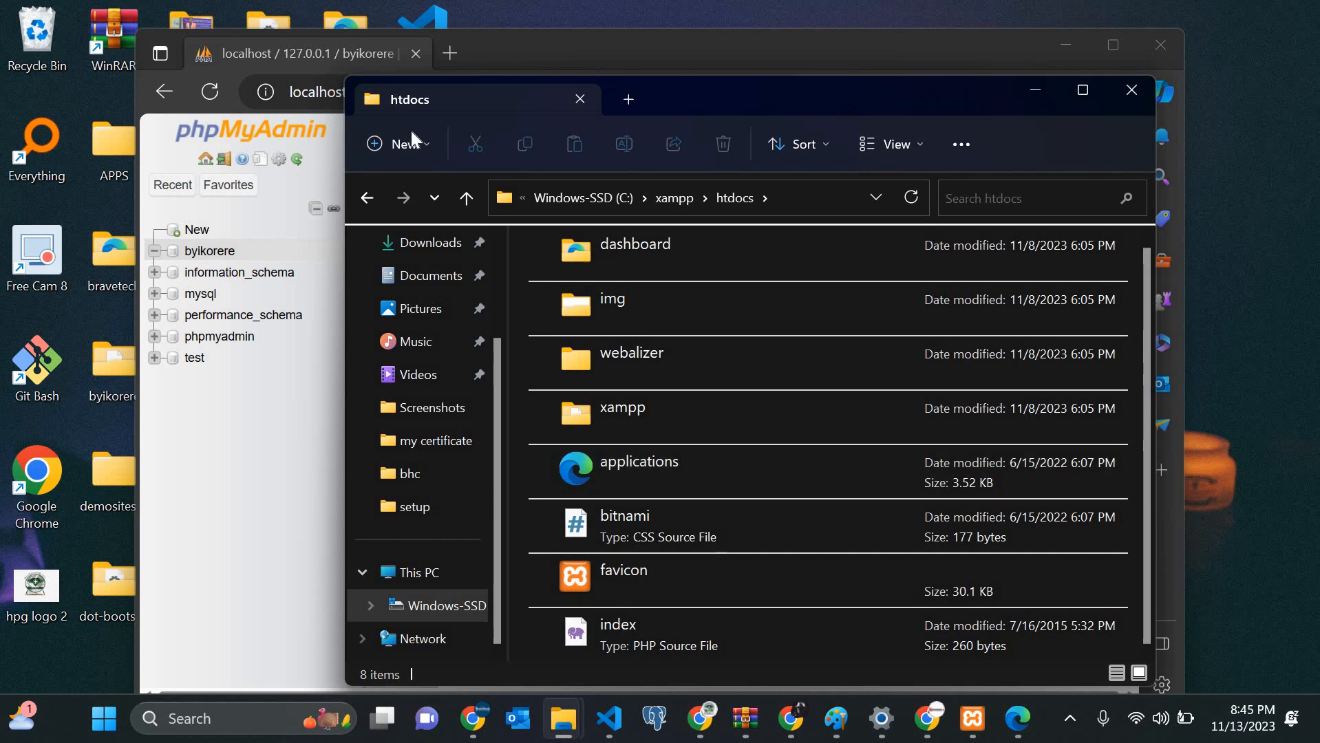
{"action": "left_click", "coordinate": [407, 143]}
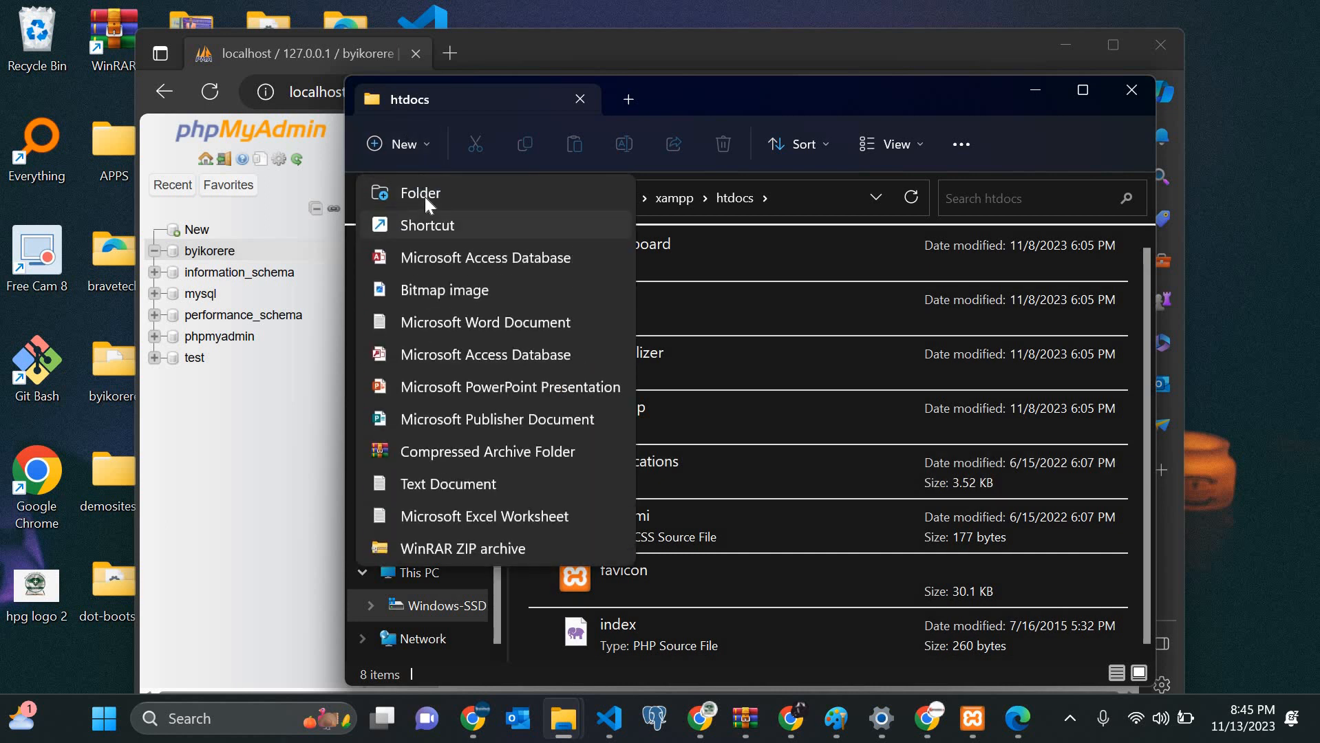
{"action": "left_click", "coordinate": [425, 194]}
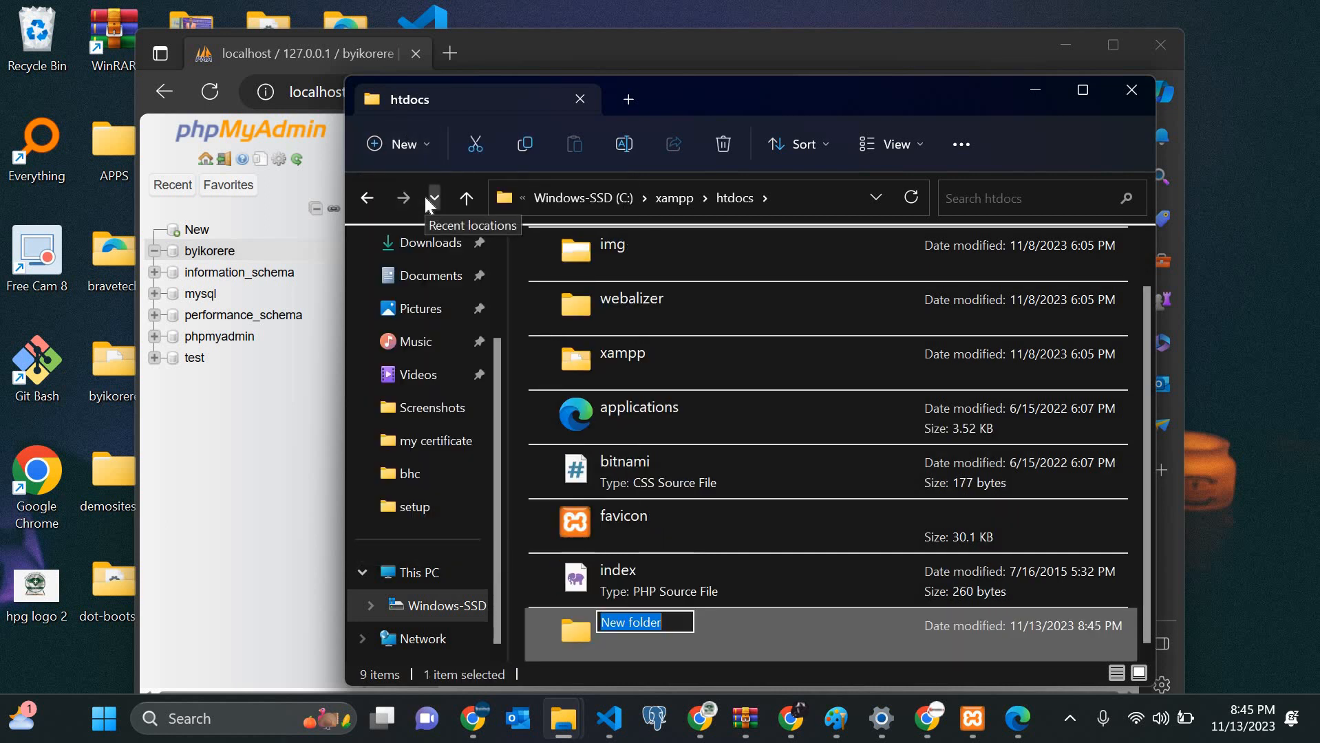
{"action": "type", "text": "ngo"}
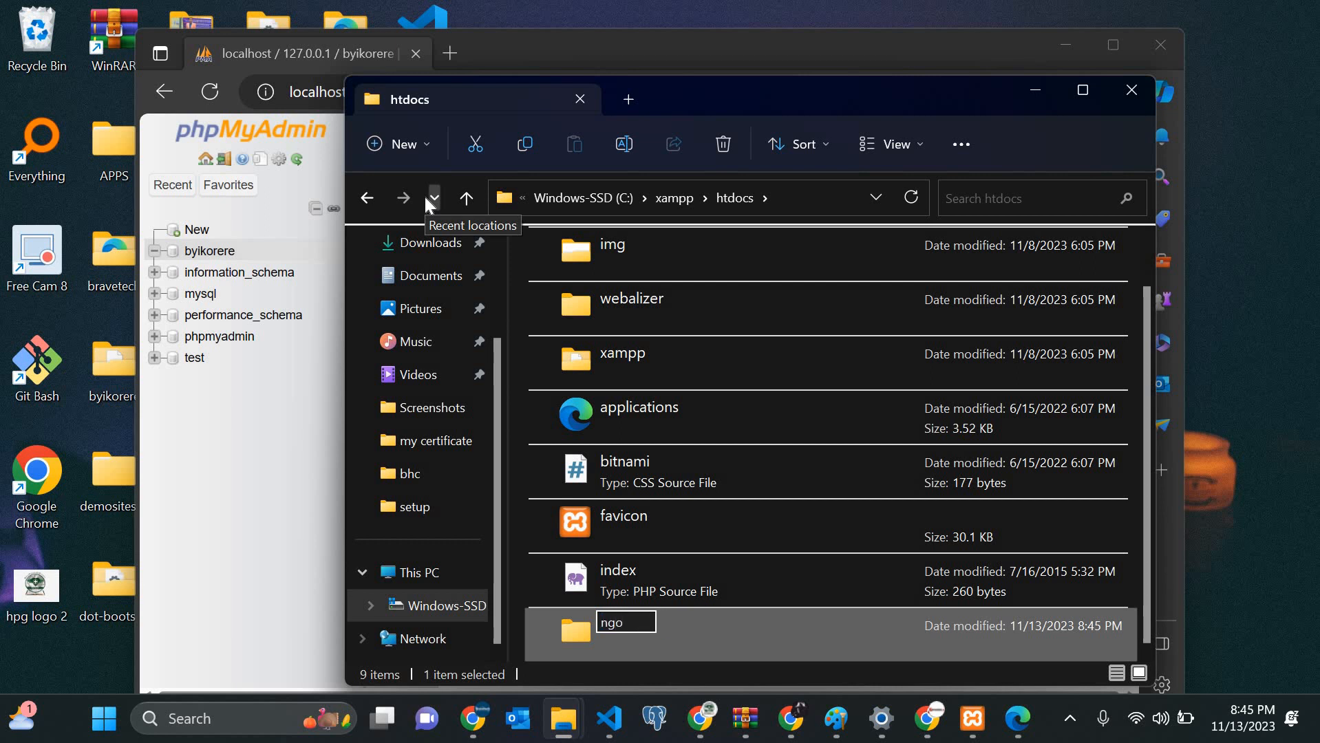
{"action": "key", "text": "Return"}
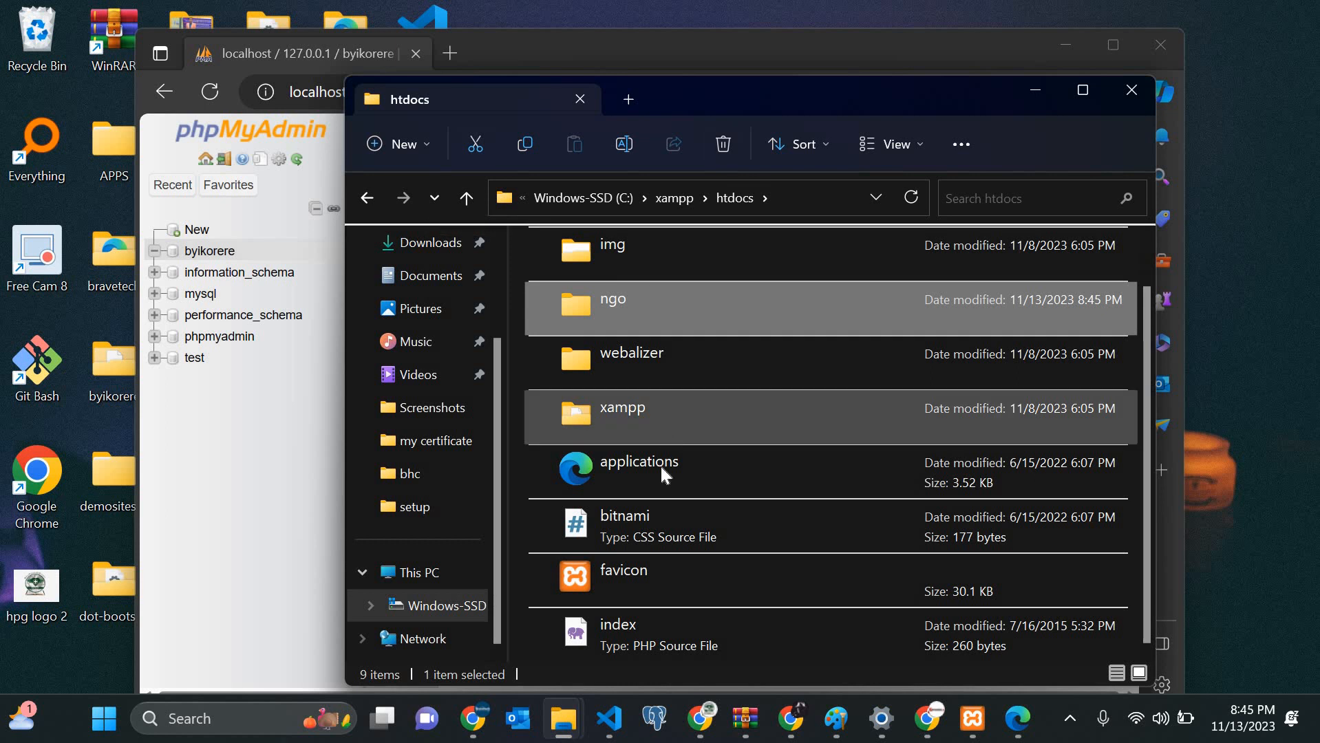
Step: Browse to the Downloads folder and scroll down to the WordPress zip
{"action": "mouse_move", "coordinate": [563, 718]}
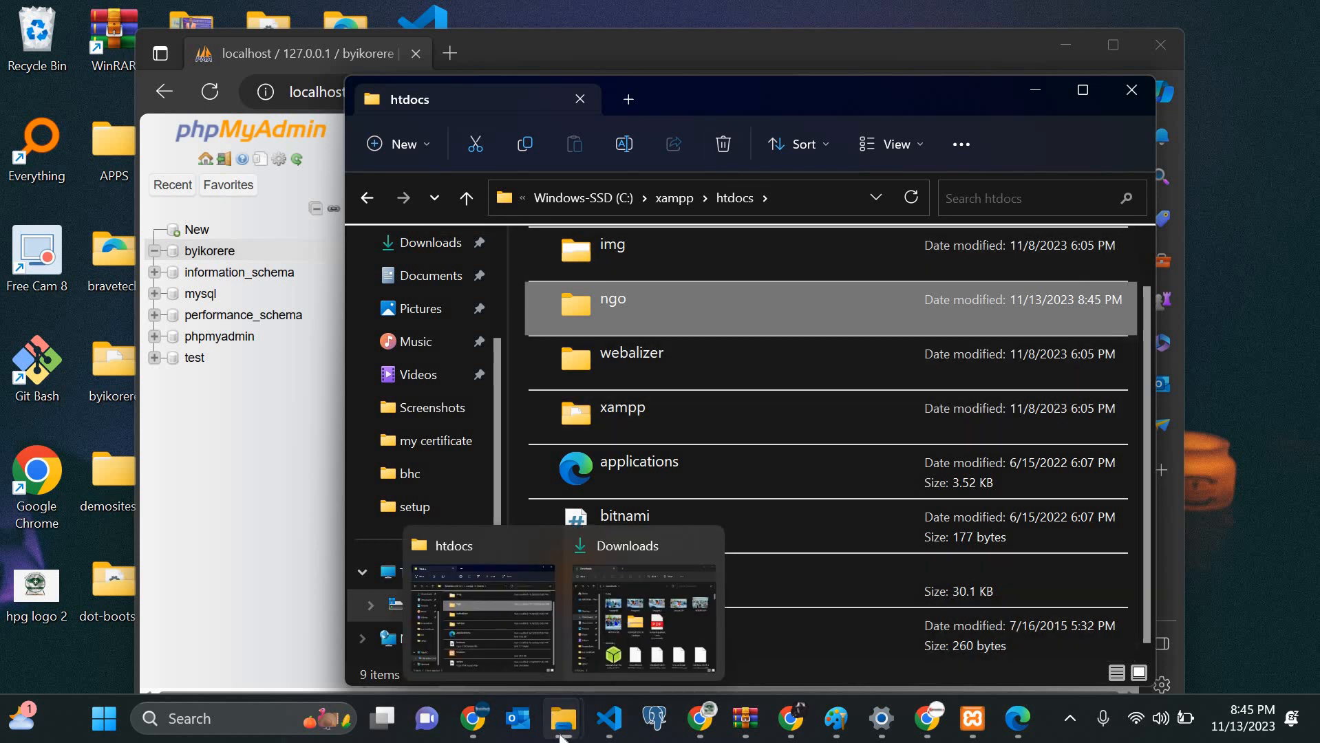
{"action": "left_click", "coordinate": [496, 640]}
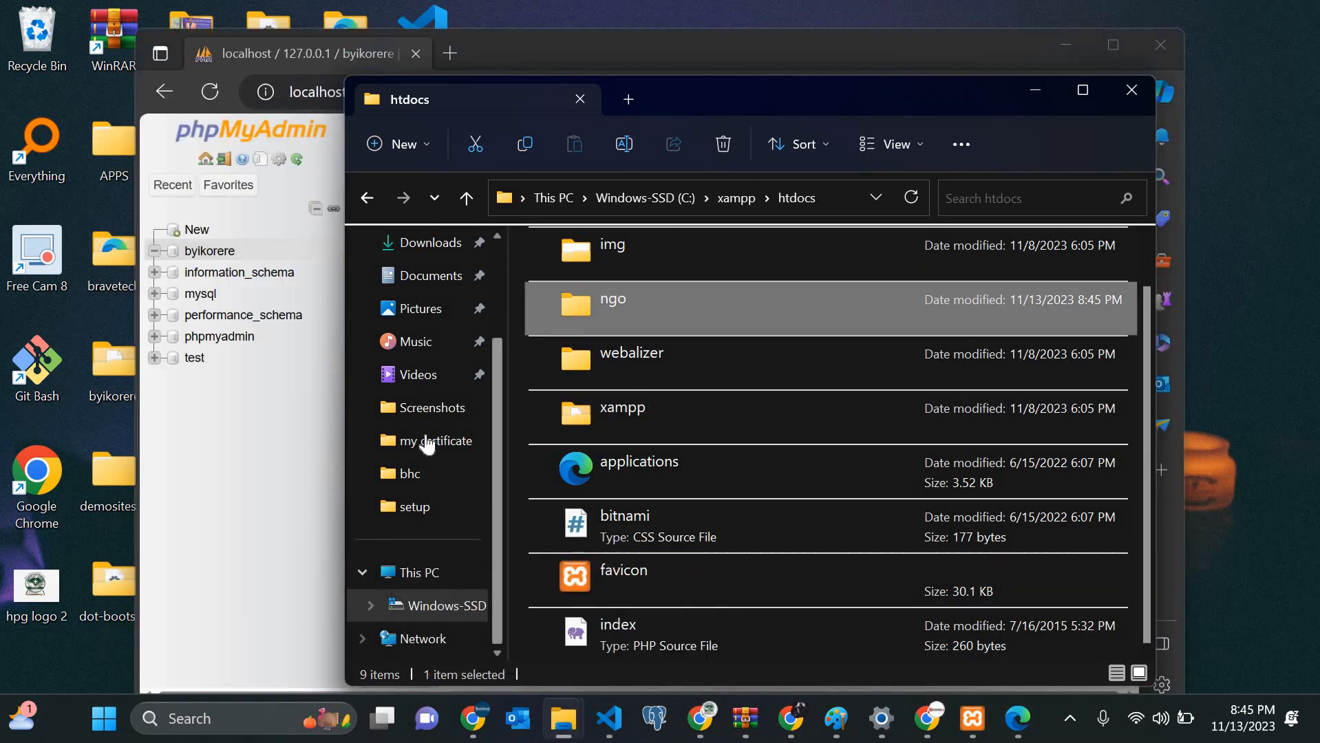
{"action": "left_click", "coordinate": [430, 276]}
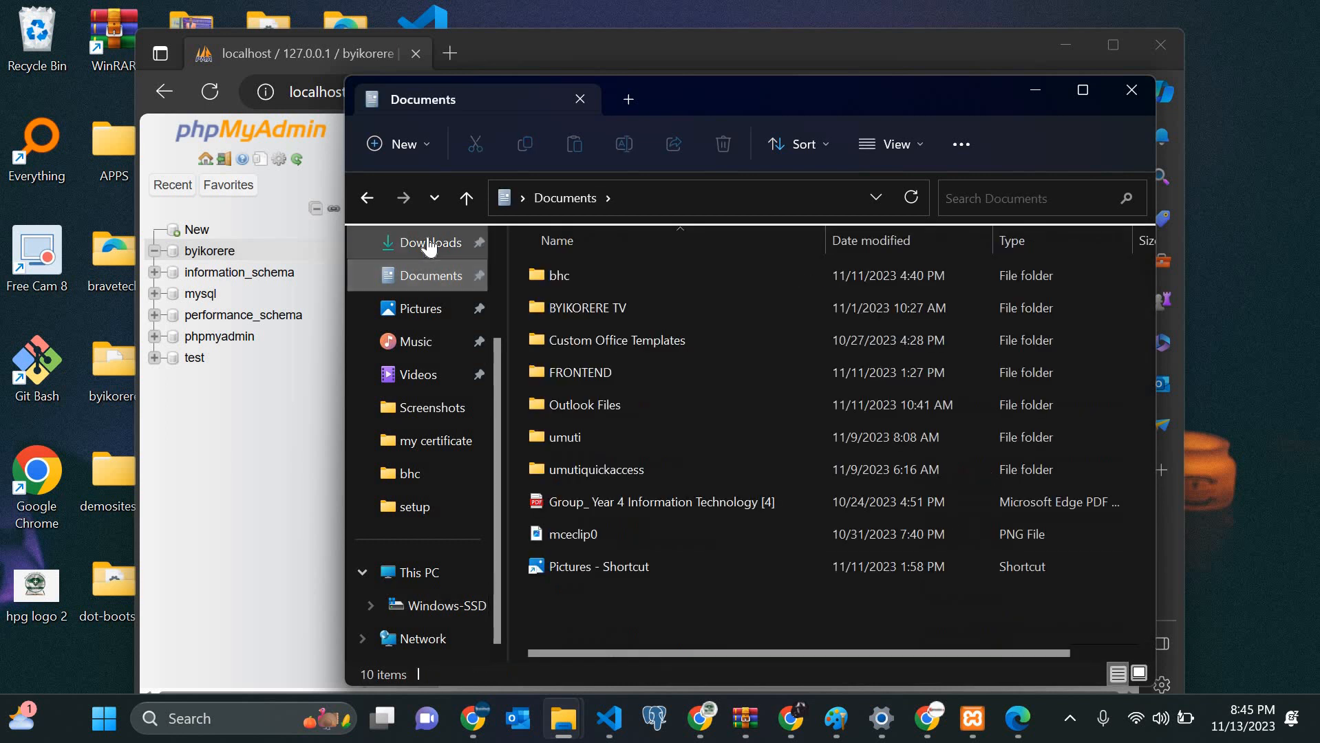
{"action": "left_click", "coordinate": [428, 242]}
{"action": "scroll", "coordinate": [702, 497], "scroll_direction": "down", "scroll_amount": 5}
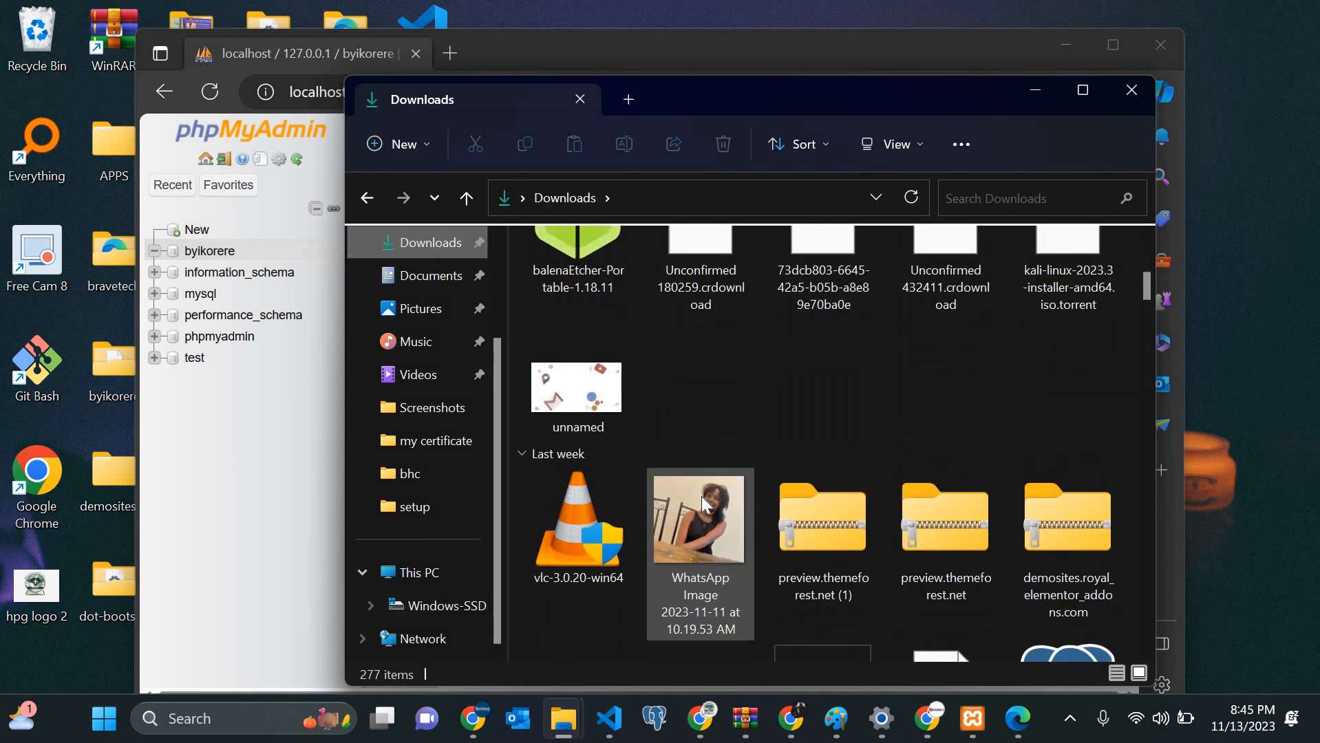
{"action": "scroll", "coordinate": [702, 497], "scroll_direction": "down", "scroll_amount": 6}
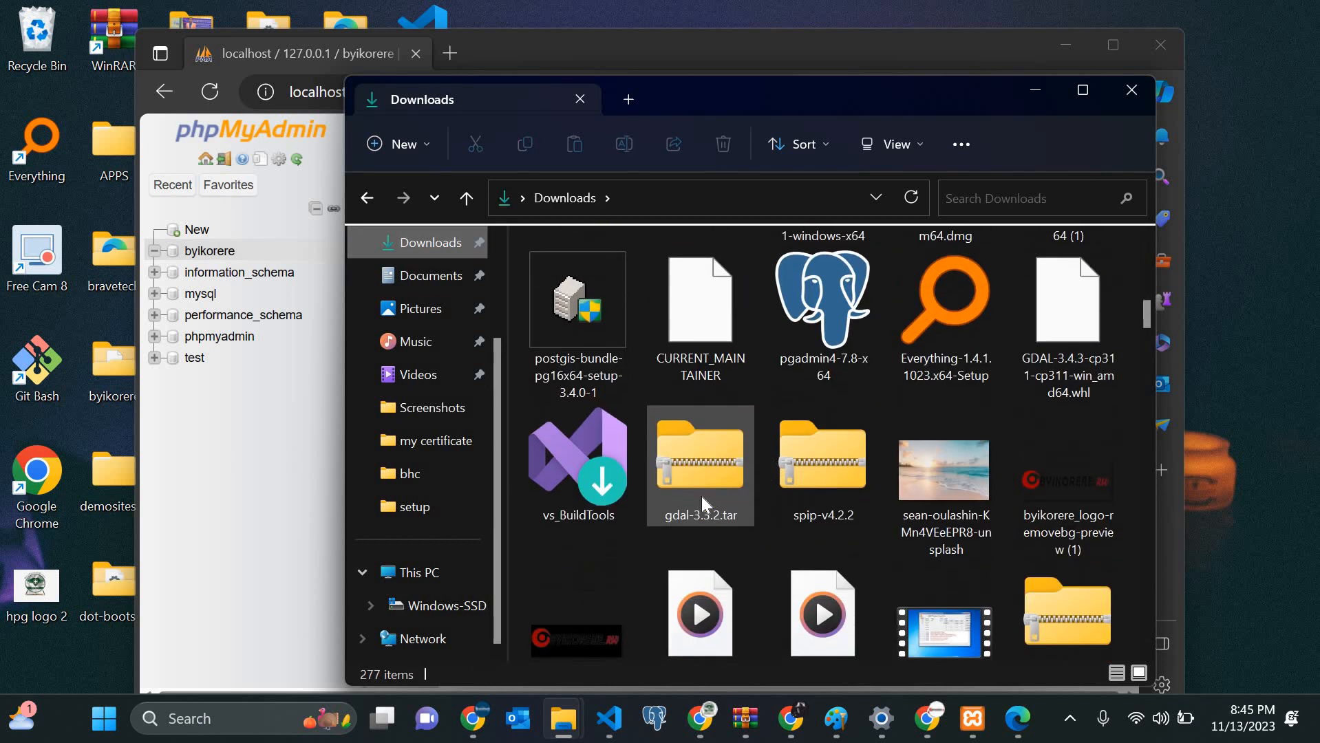
{"action": "scroll", "coordinate": [702, 496], "scroll_direction": "down", "scroll_amount": 7}
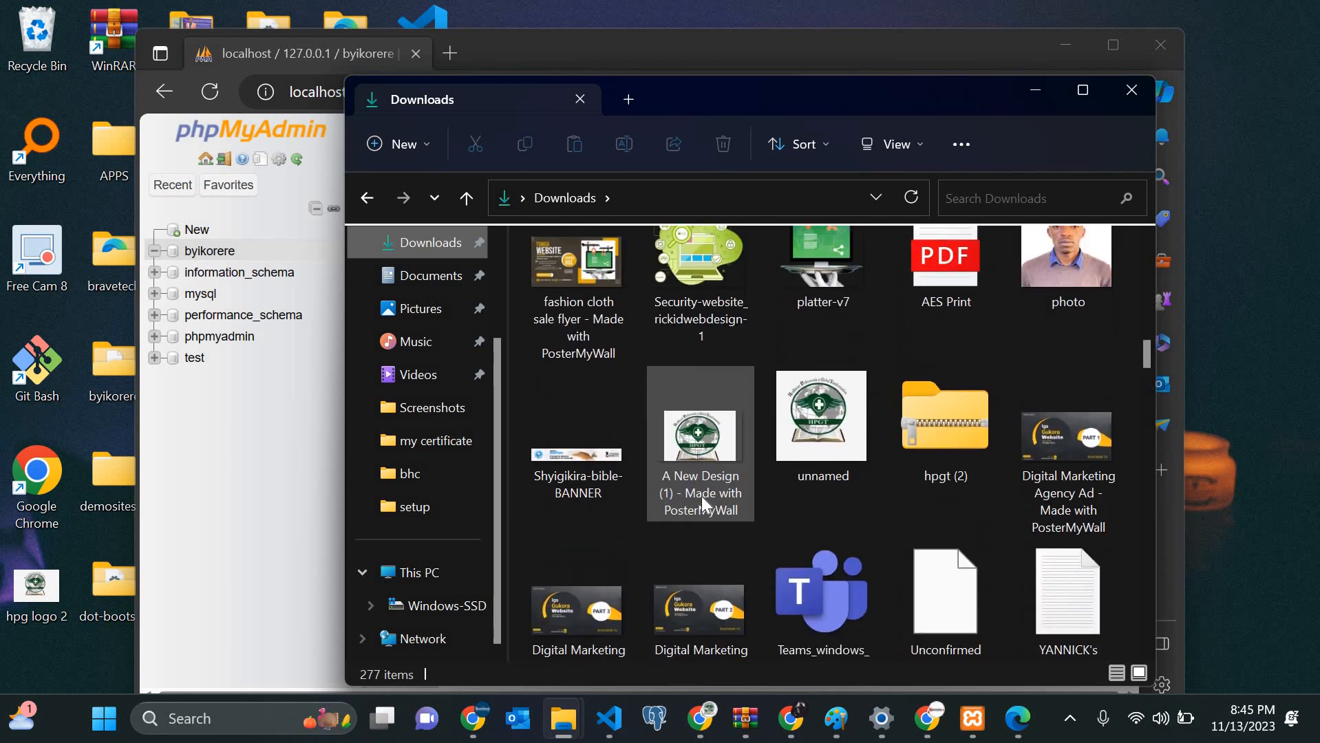
{"action": "scroll", "coordinate": [702, 497], "scroll_direction": "down", "scroll_amount": 7}
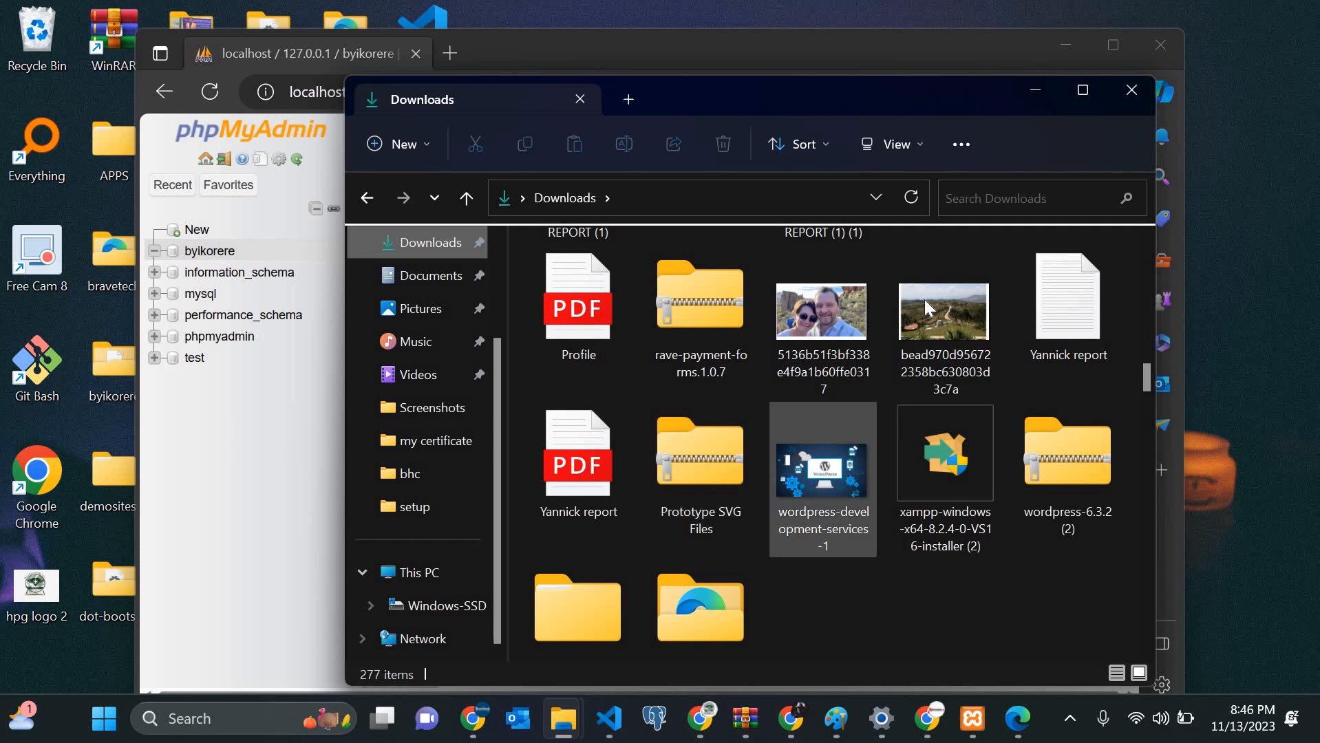
{"action": "scroll", "coordinate": [925, 299], "scroll_direction": "down", "scroll_amount": 3}
Step: Open the wordpress-6.3.2 (2) zip archive and its wordpress folder
{"action": "left_click", "coordinate": [1094, 274]}
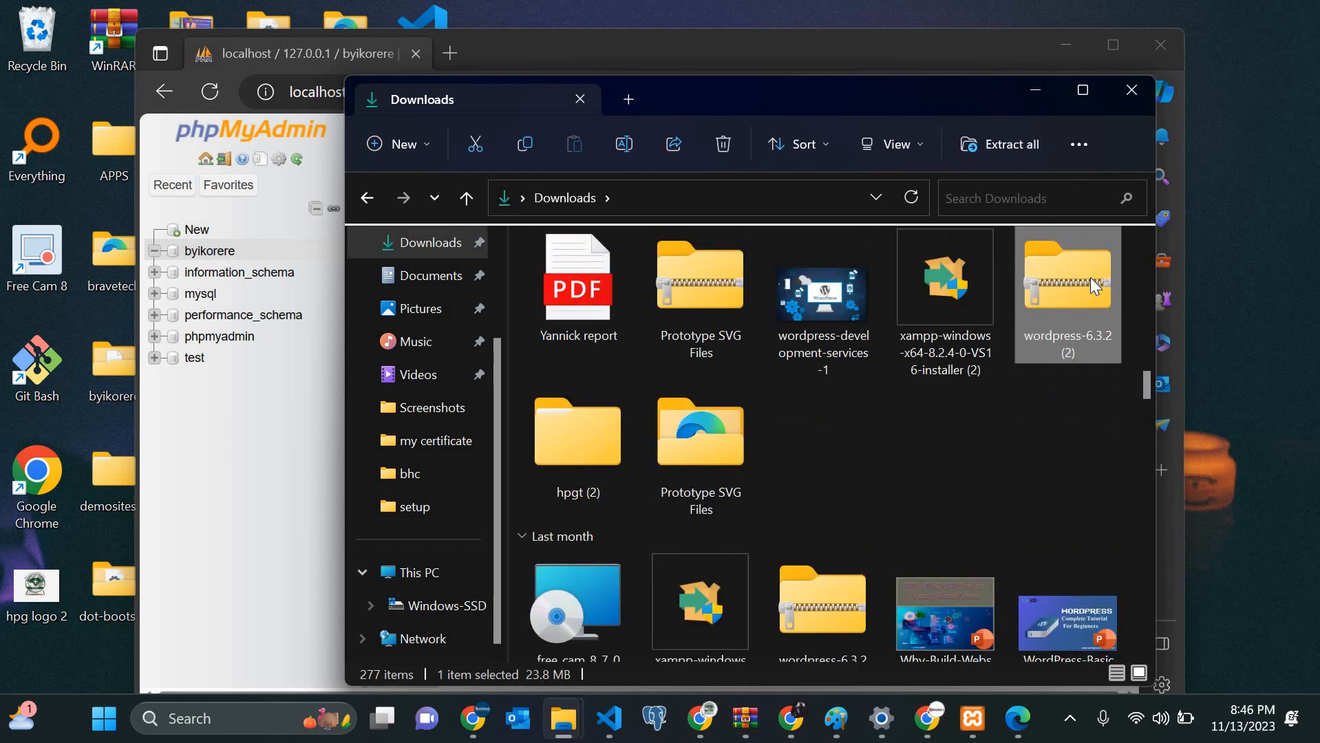
{"action": "right_click", "coordinate": [1091, 279]}
{"action": "double_click", "coordinate": [1091, 278]}
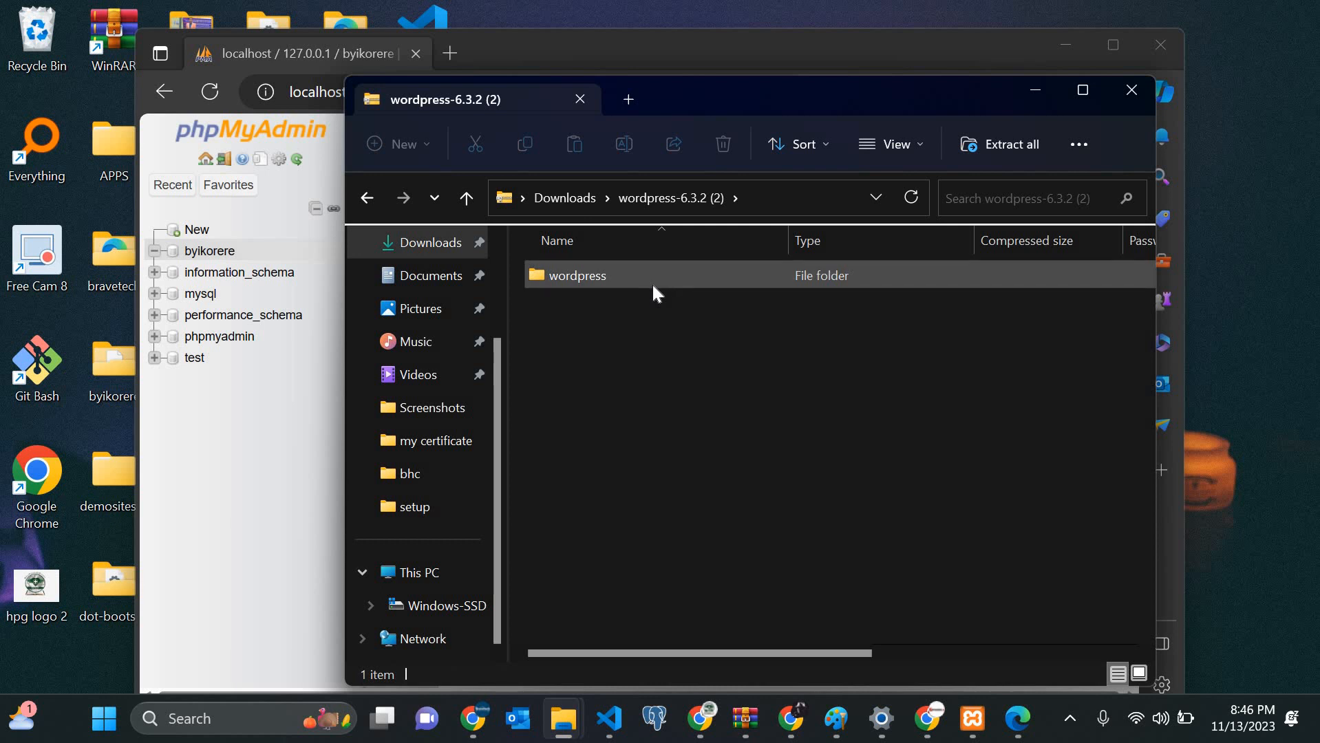
{"action": "double_click", "coordinate": [652, 283]}
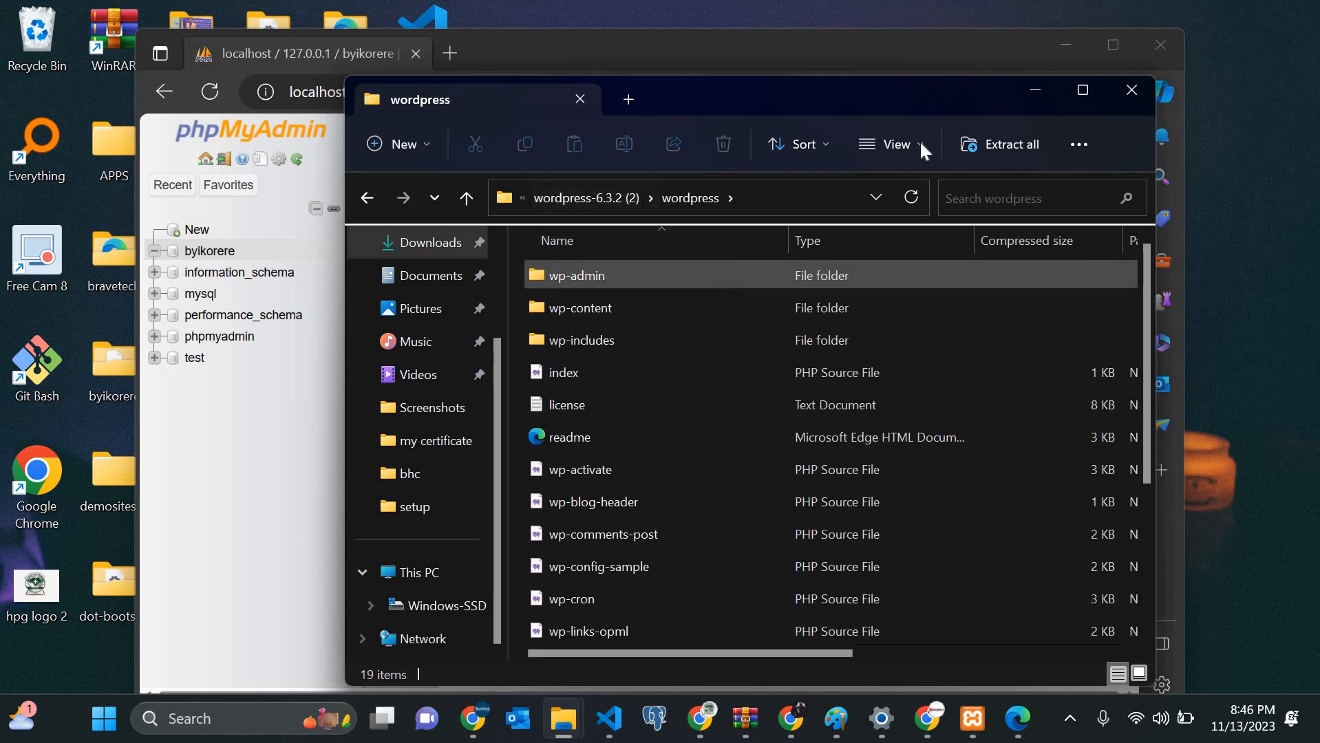
Step: Start Extract all and browse the destination to C:\xampp\htdocs
{"action": "left_click", "coordinate": [1002, 144]}
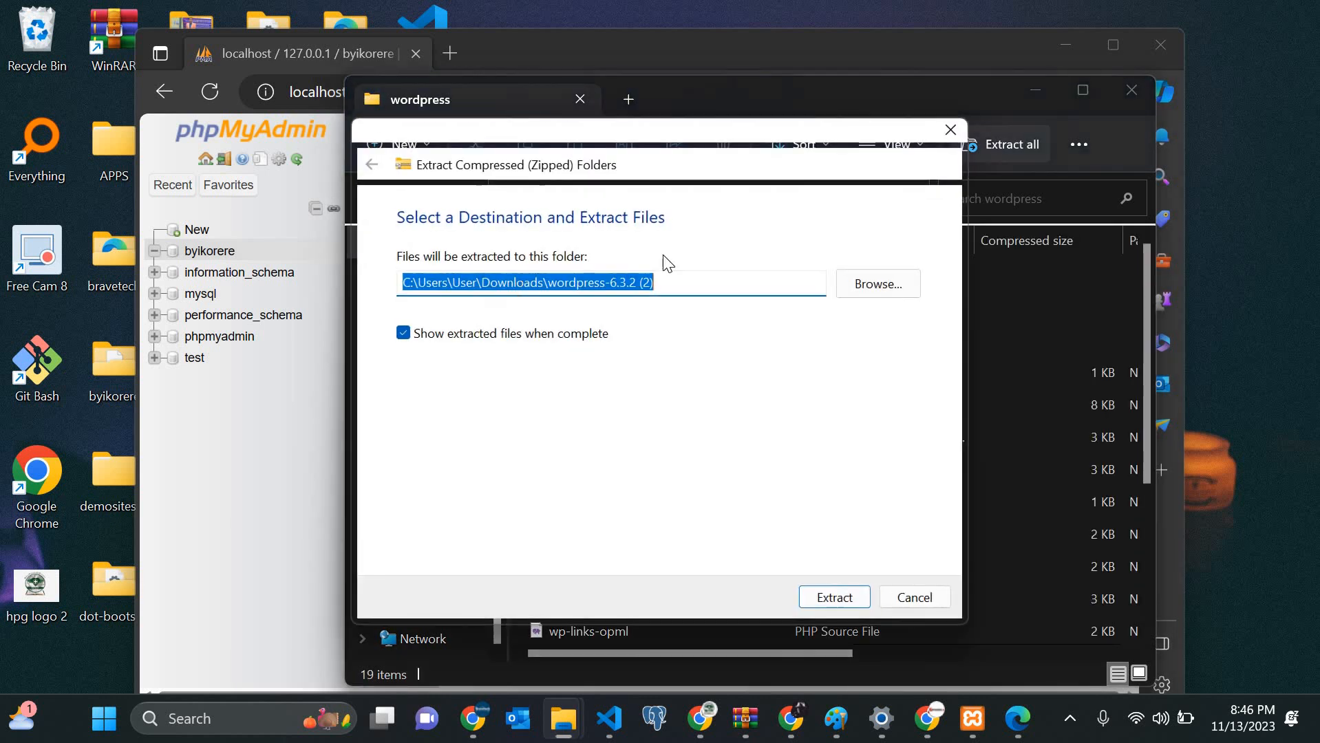
{"action": "left_click", "coordinate": [875, 283]}
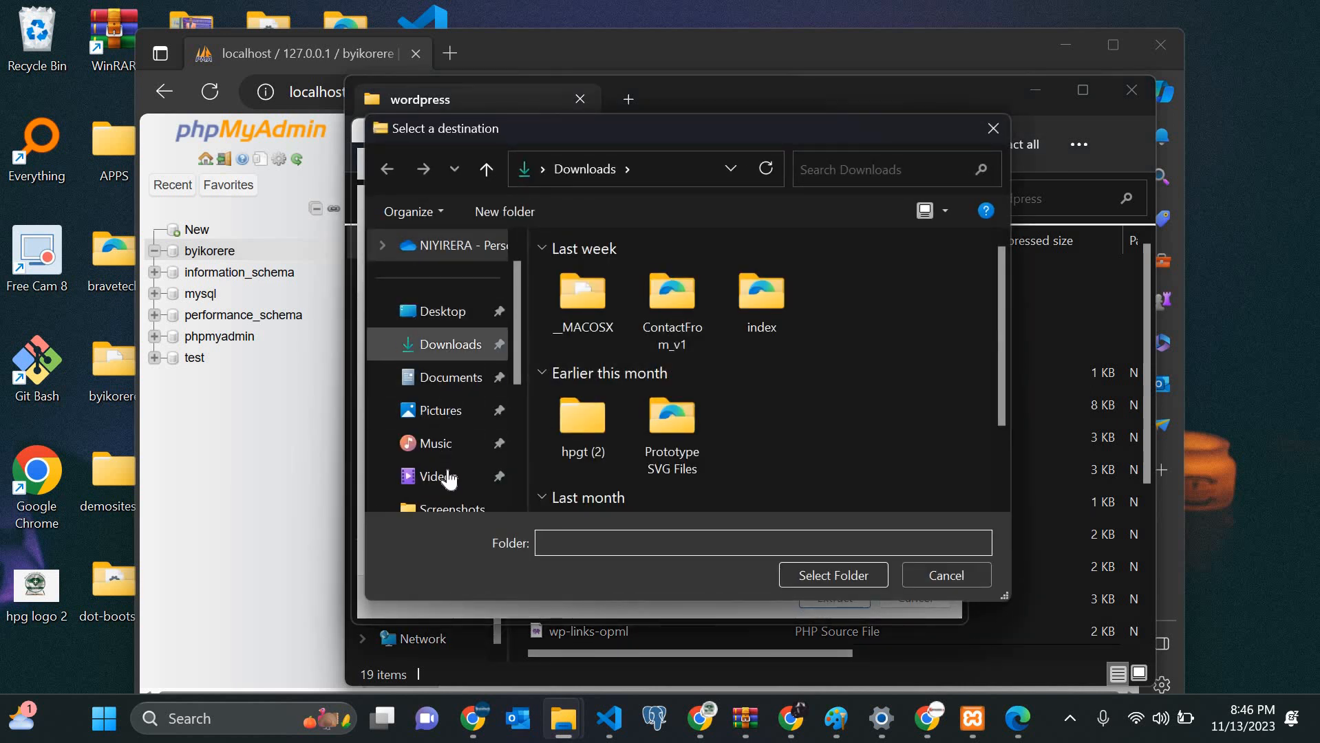
{"action": "scroll", "coordinate": [450, 478], "scroll_direction": "down", "scroll_amount": 2}
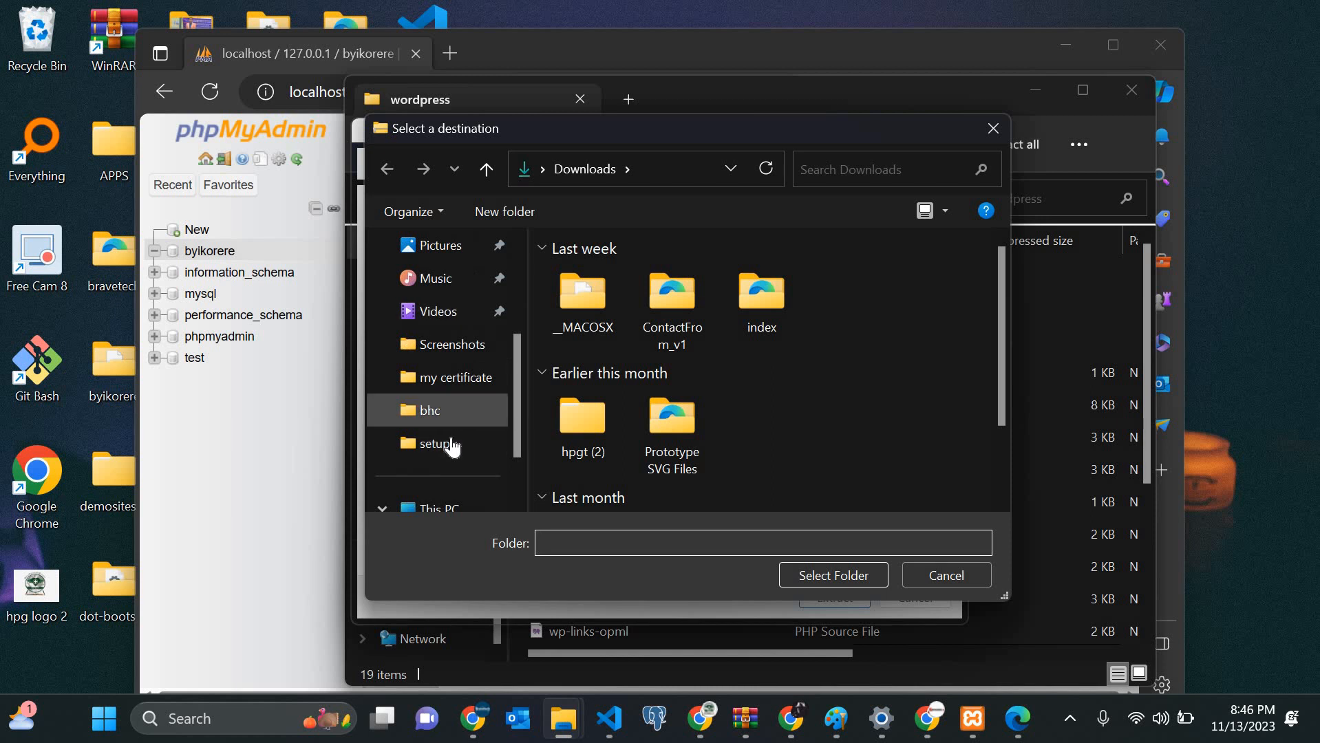
{"action": "scroll", "coordinate": [448, 441], "scroll_direction": "down", "scroll_amount": 1}
{"action": "left_click", "coordinate": [436, 411]}
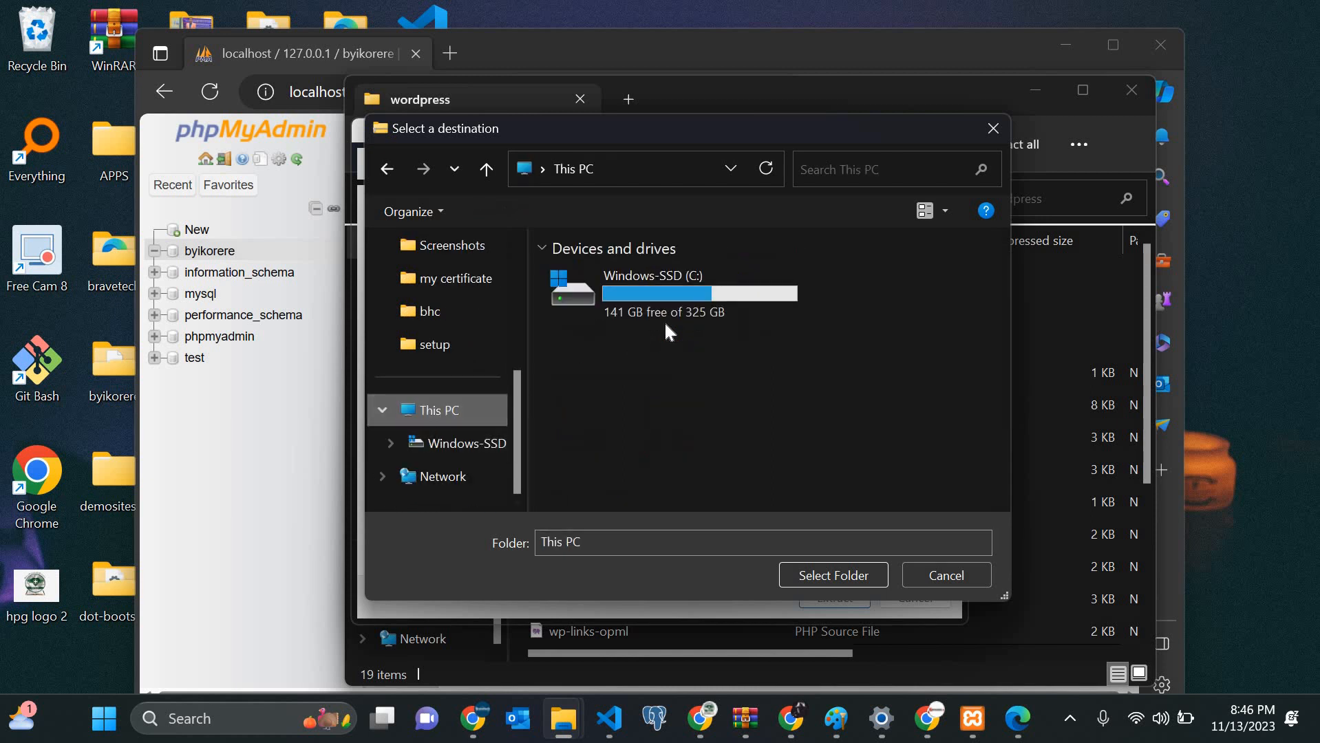
{"action": "double_click", "coordinate": [661, 312]}
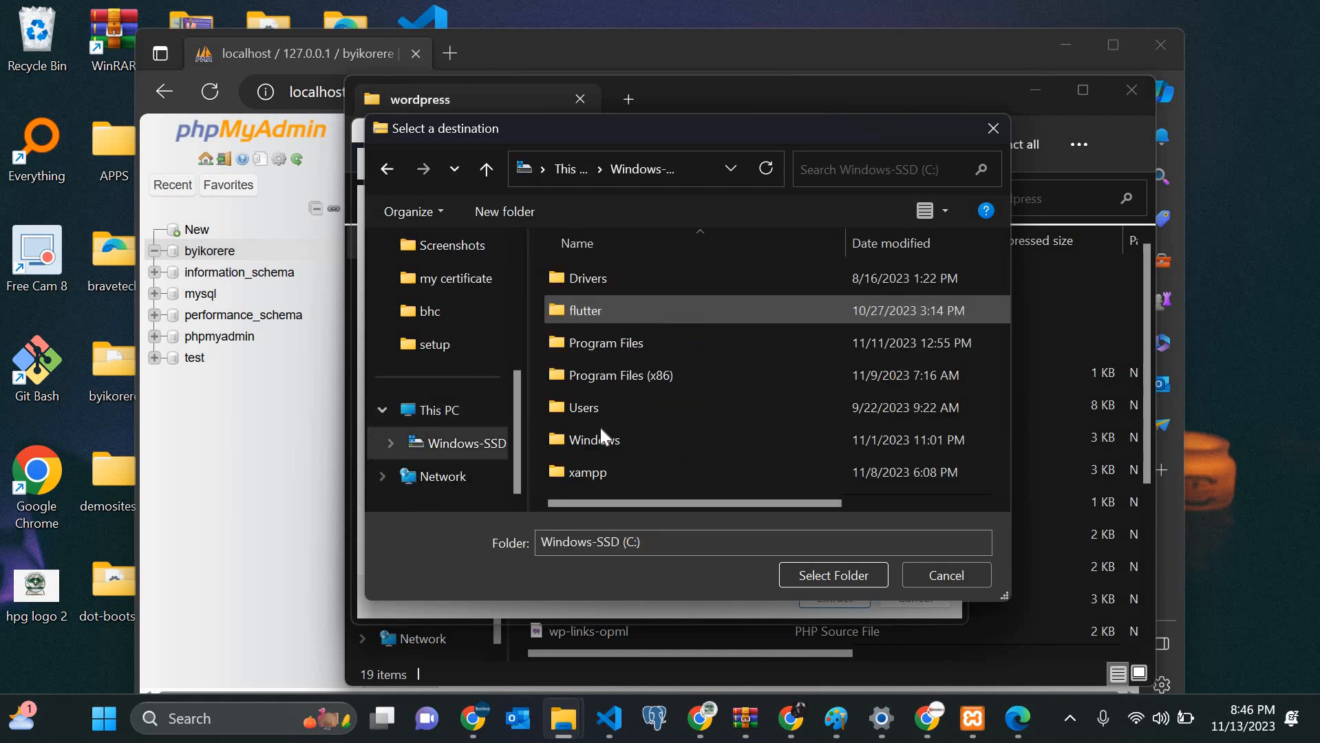
{"action": "double_click", "coordinate": [597, 471]}
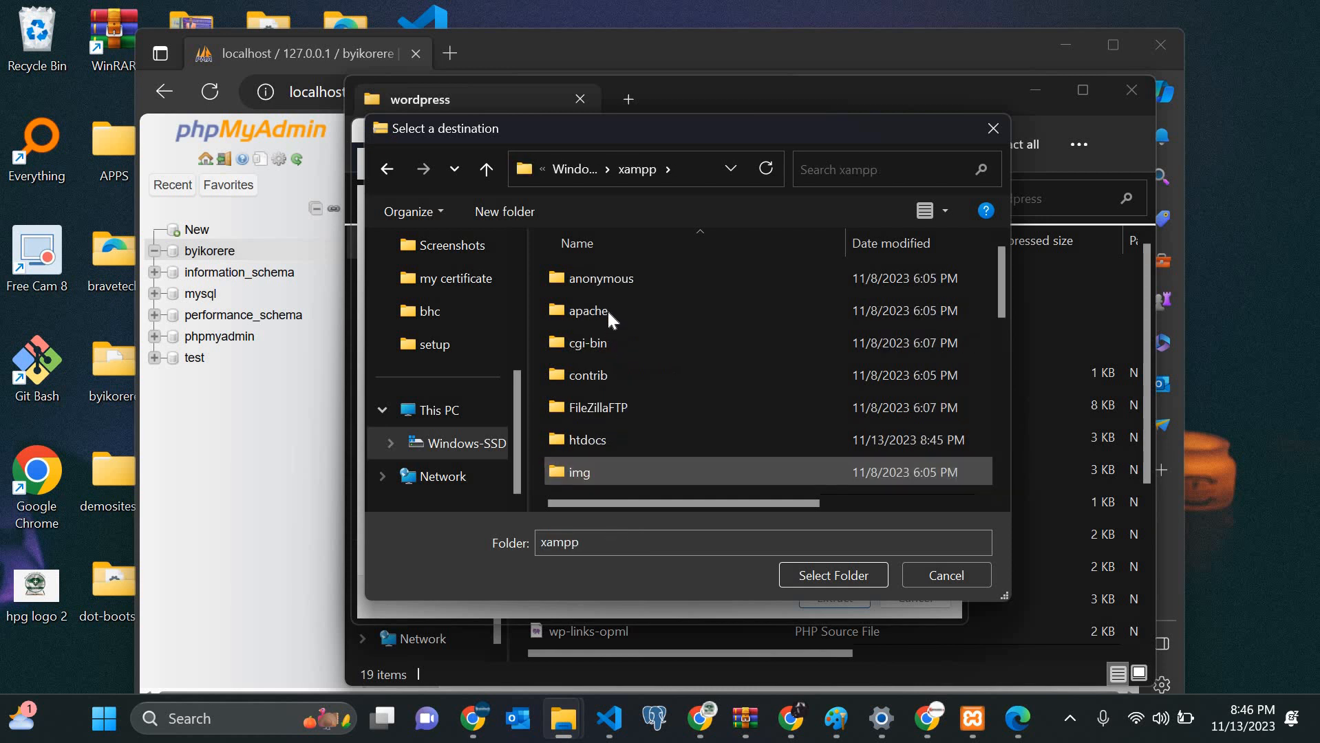
{"action": "double_click", "coordinate": [606, 434]}
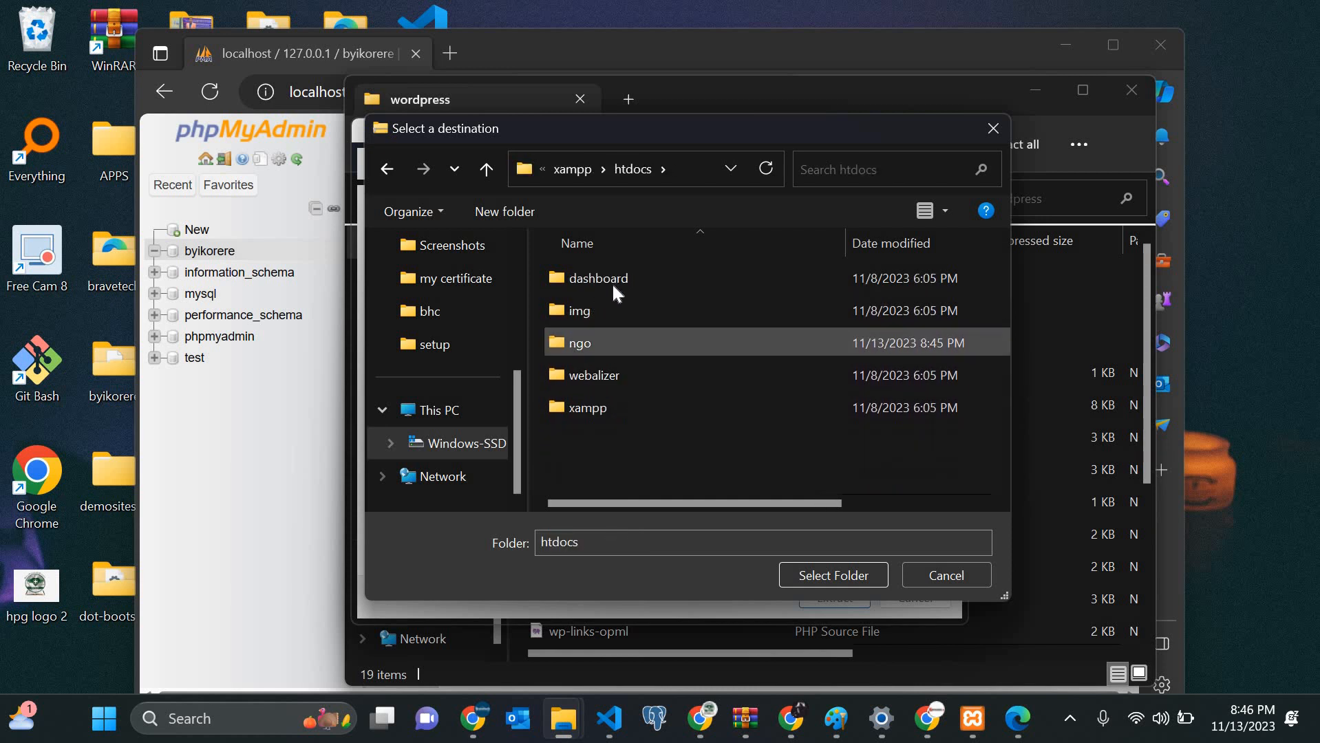
Step: Choose the ngo folder as destination and extract the WordPress files into it
{"action": "left_click", "coordinate": [606, 340]}
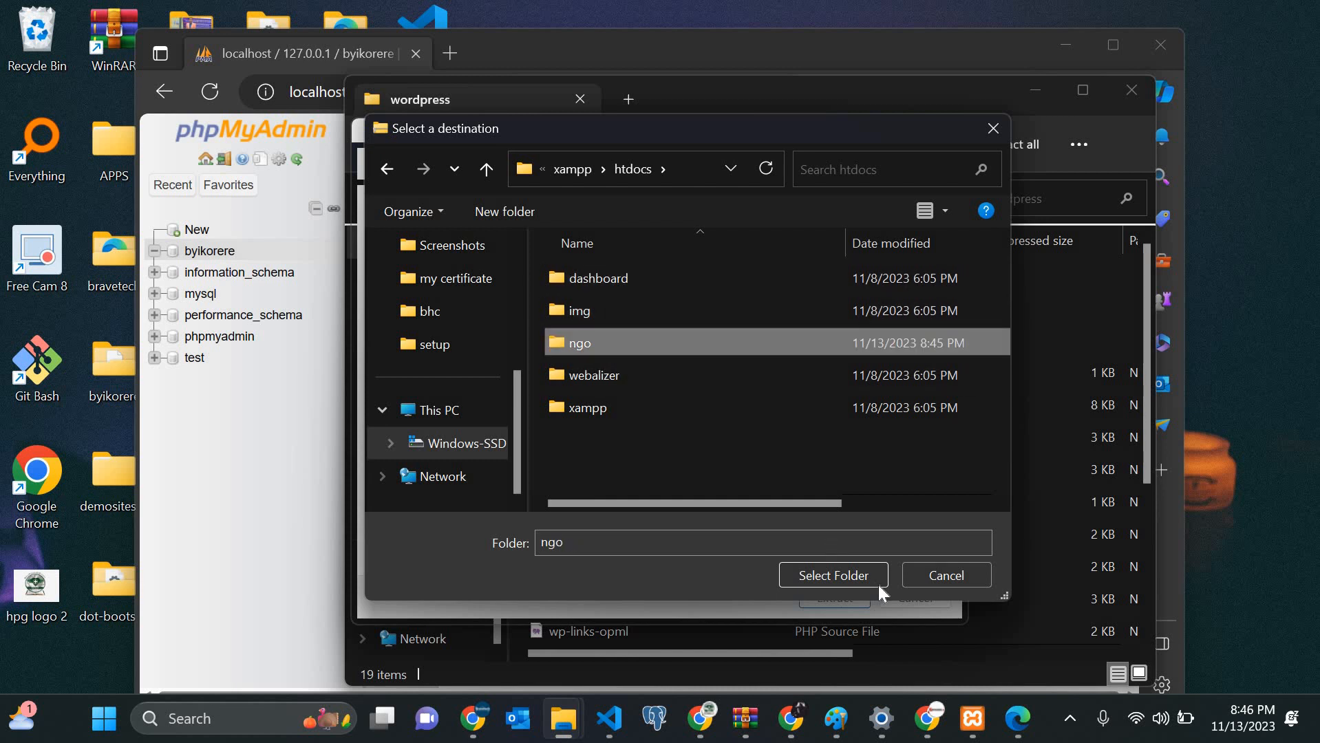
{"action": "left_click", "coordinate": [842, 577]}
{"action": "left_click", "coordinate": [842, 577]}
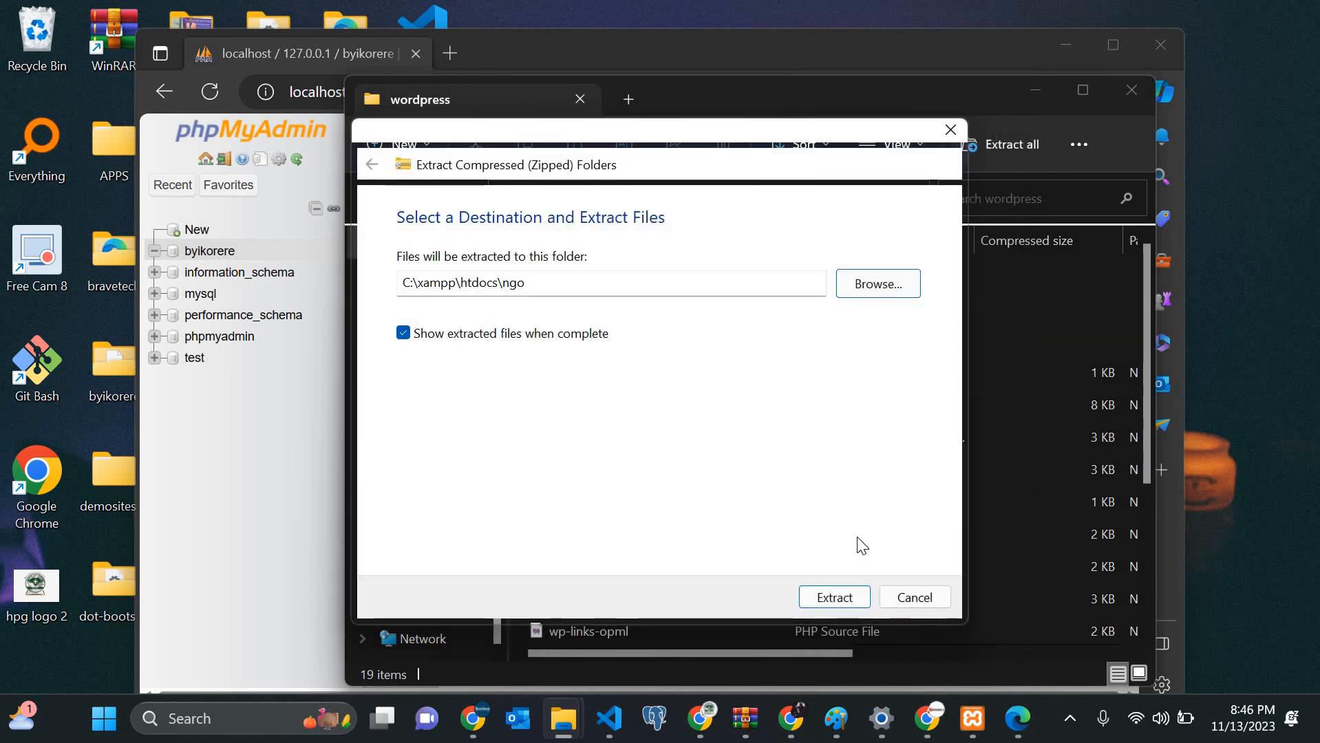
{"action": "left_click", "coordinate": [835, 600]}
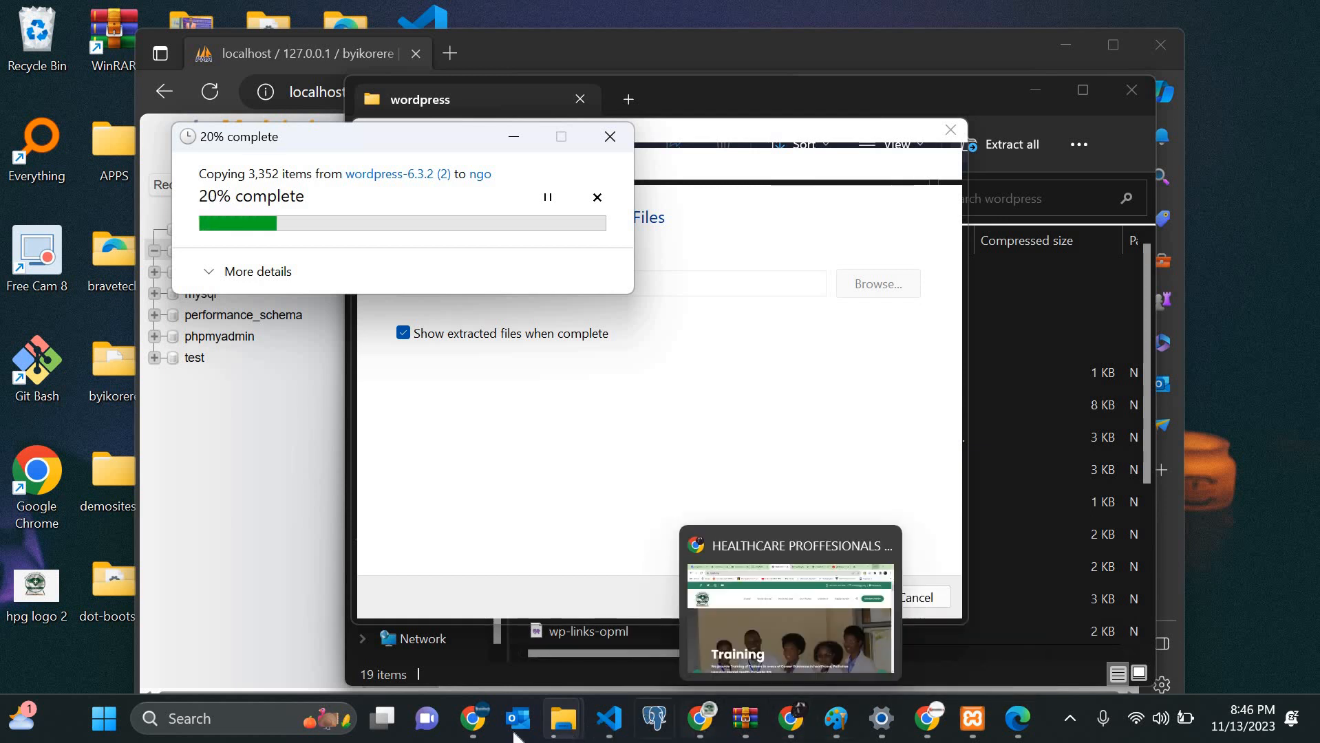
Step: Bring the Edge window forward and load localhost/byikorere in a new tab
{"action": "left_click", "coordinate": [472, 717]}
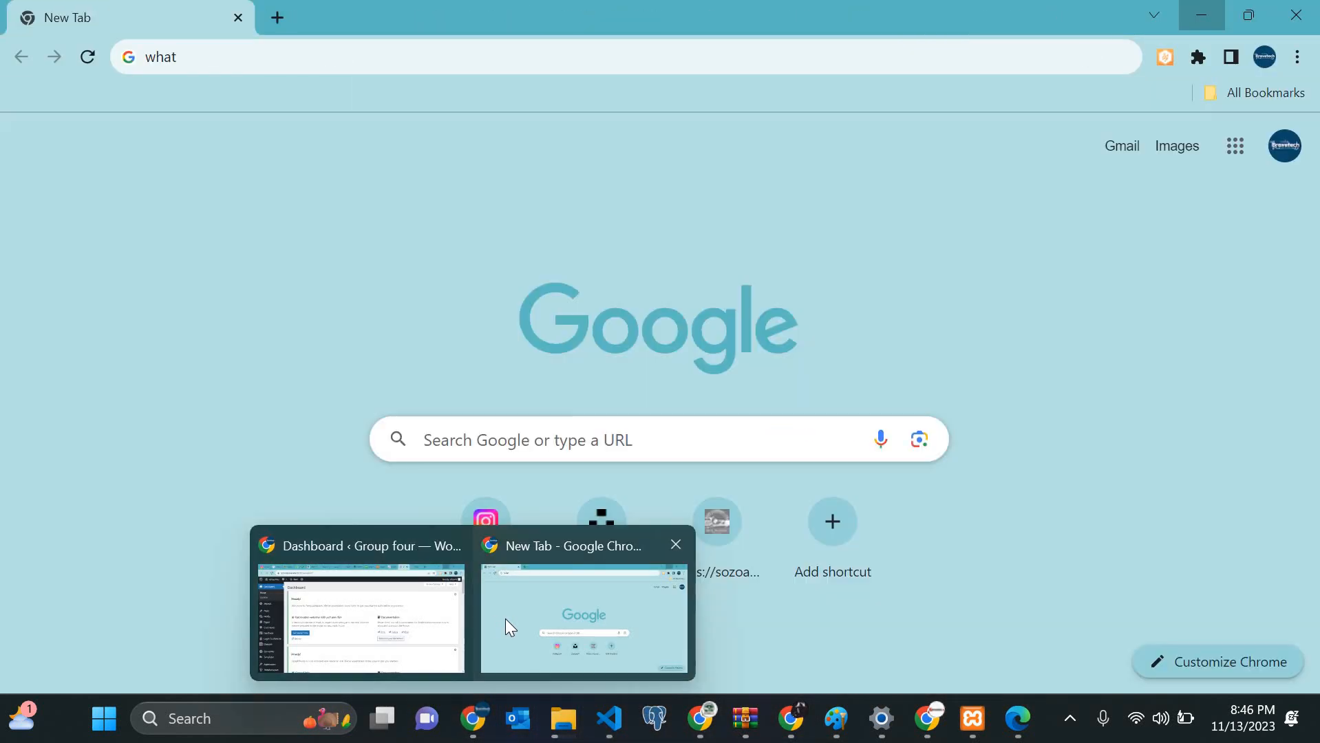
{"action": "left_click", "coordinate": [505, 619]}
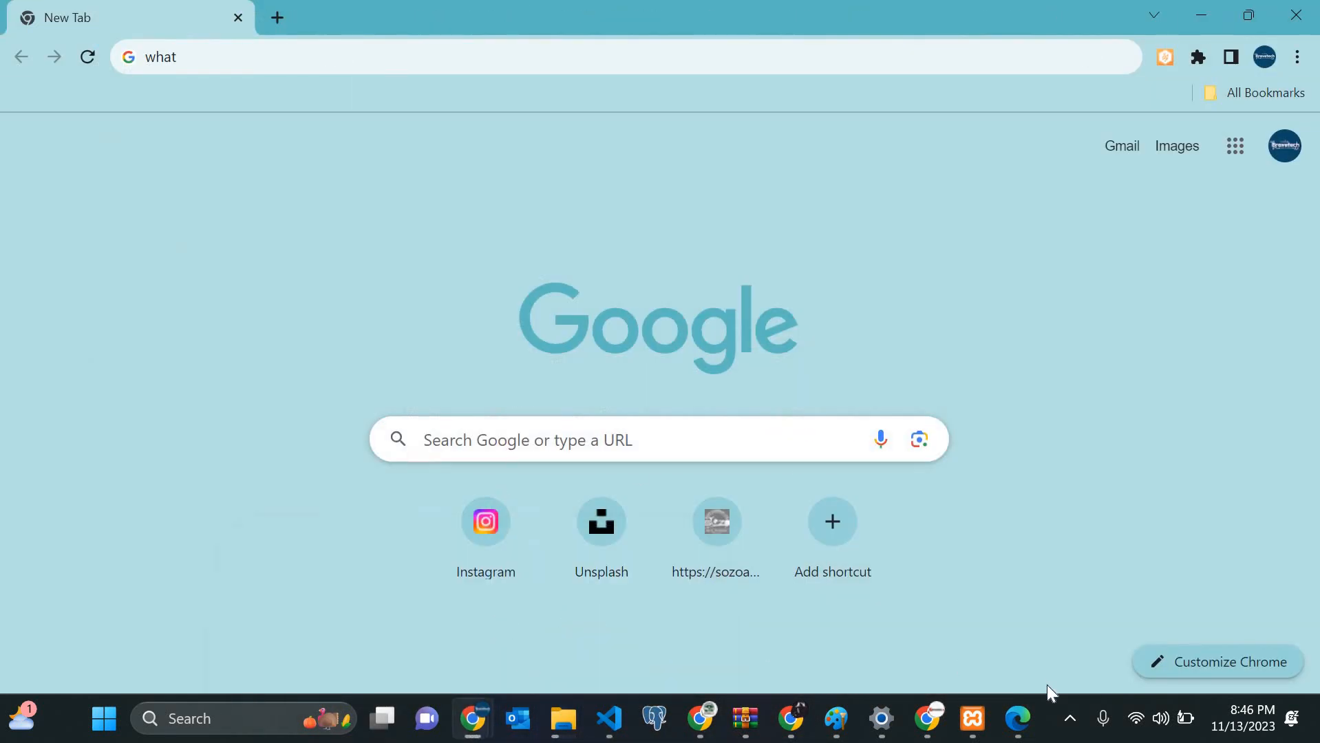
{"action": "left_click", "coordinate": [1025, 722]}
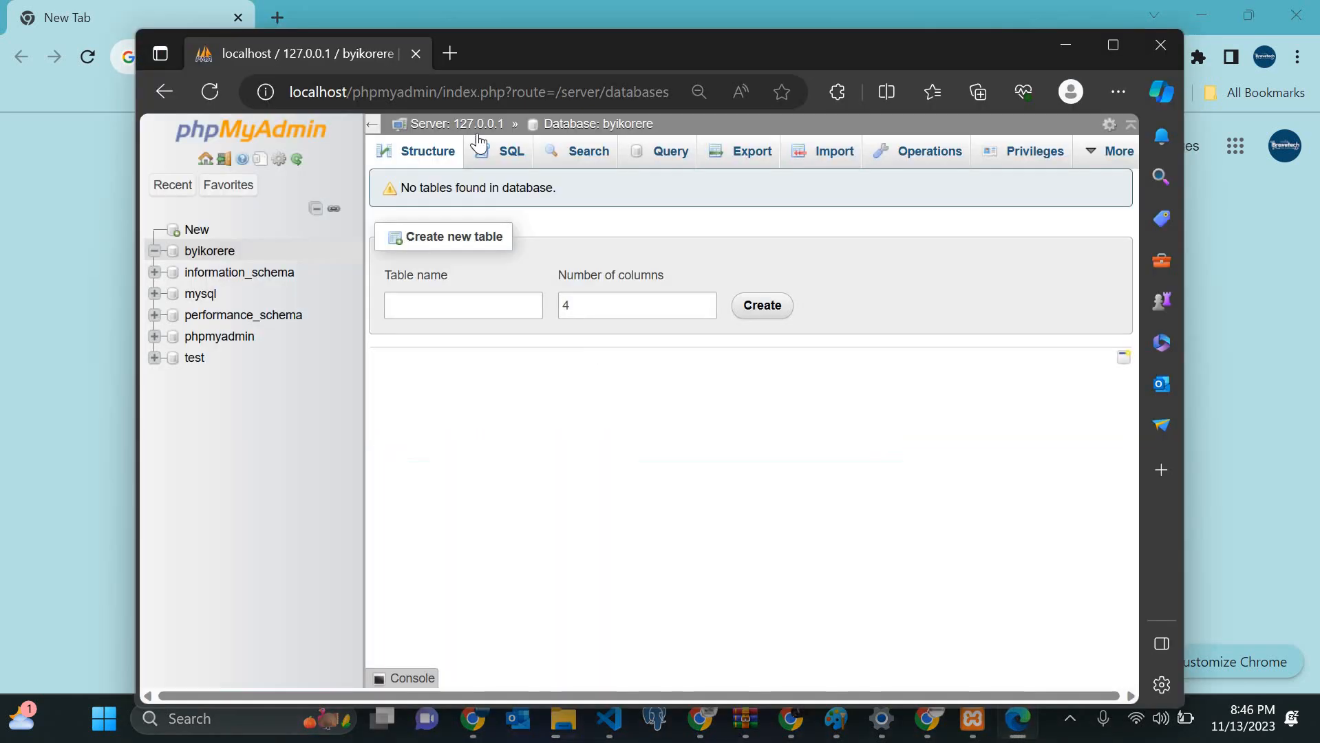
{"action": "left_click", "coordinate": [452, 53]}
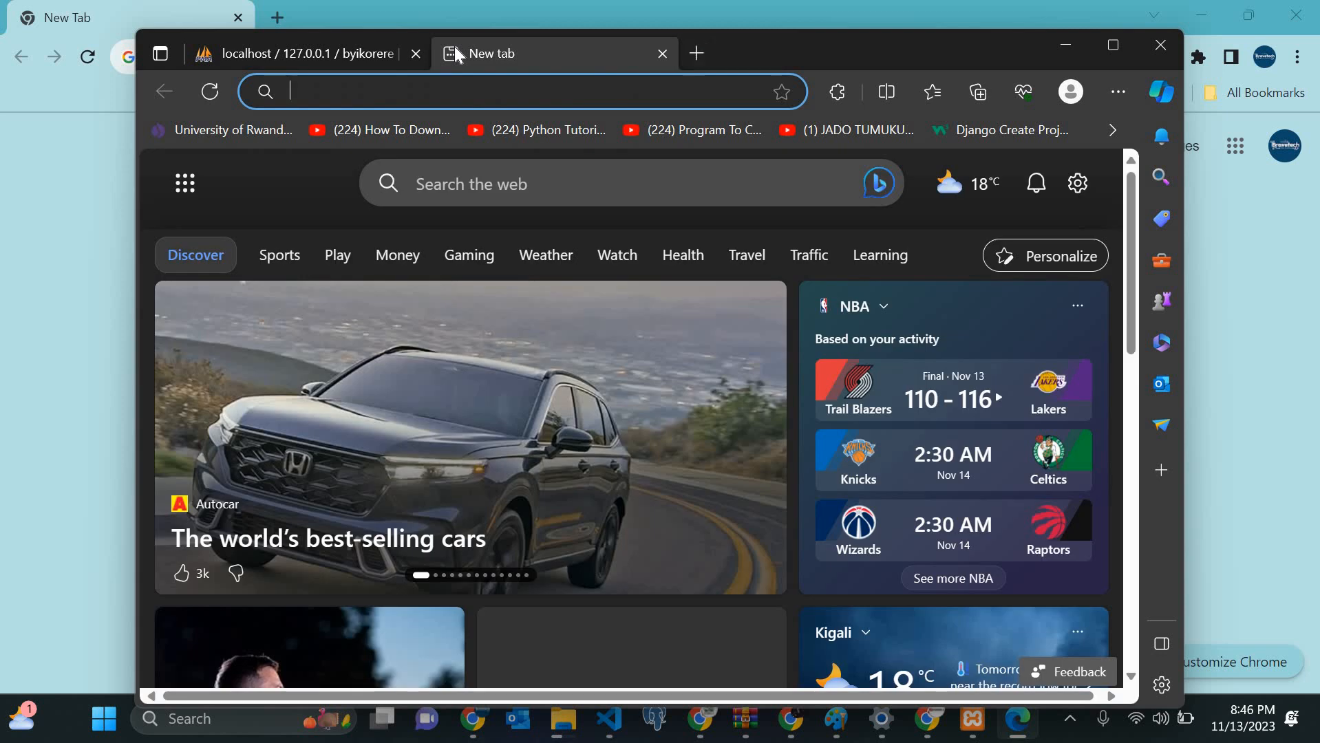
{"action": "type", "text": "localhost:8080"}
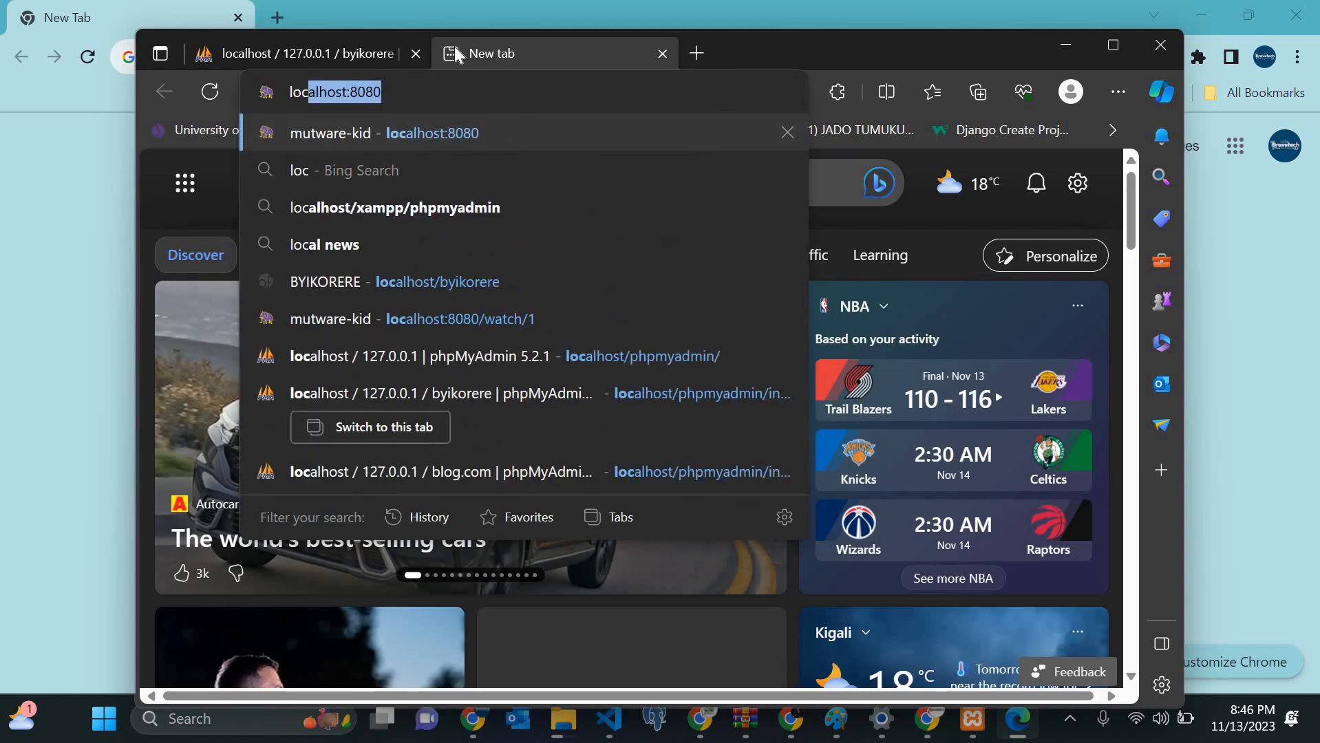
{"action": "key", "text": "Right"}
{"action": "key", "text": "BackSpace"}
{"action": "key", "text": "BackSpace"}
{"action": "key", "text": "BackSpace"}
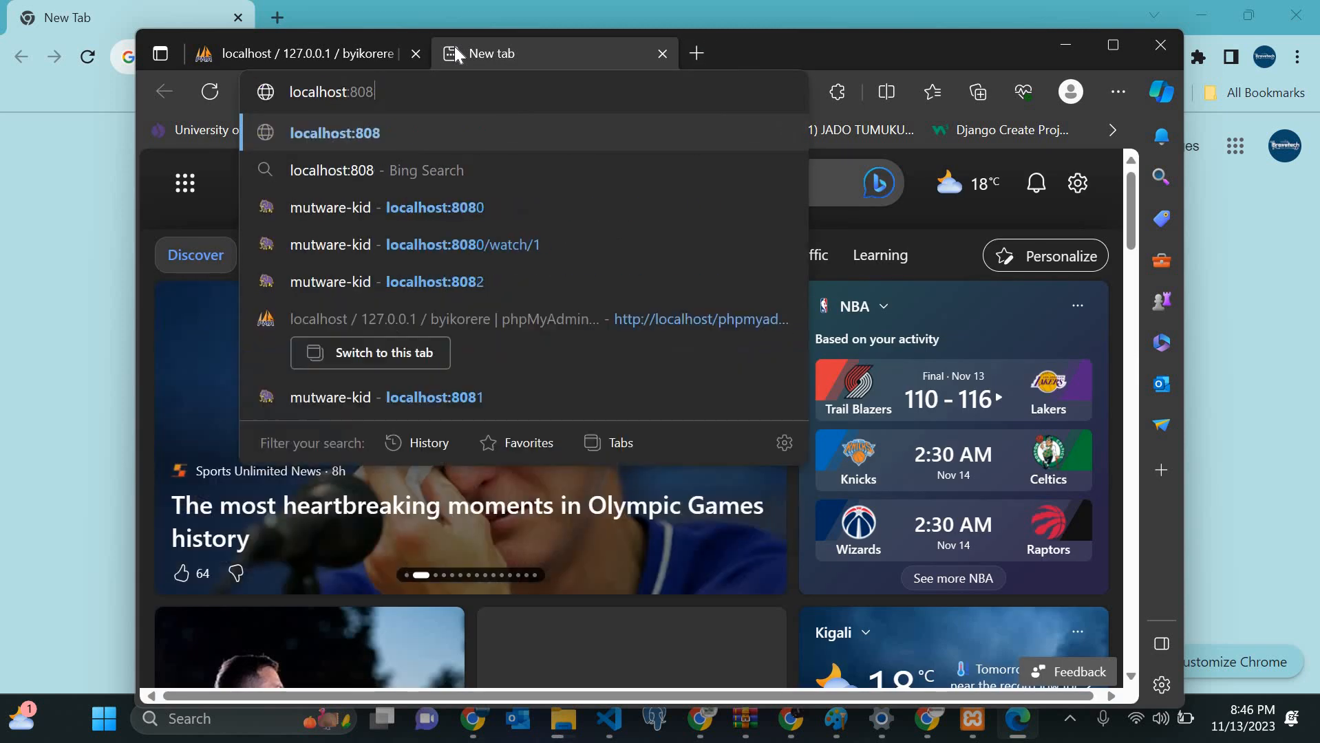
{"action": "key", "text": "BackSpace"}
{"action": "key", "text": "BackSpace"}
{"action": "key", "text": "BackSpace"}
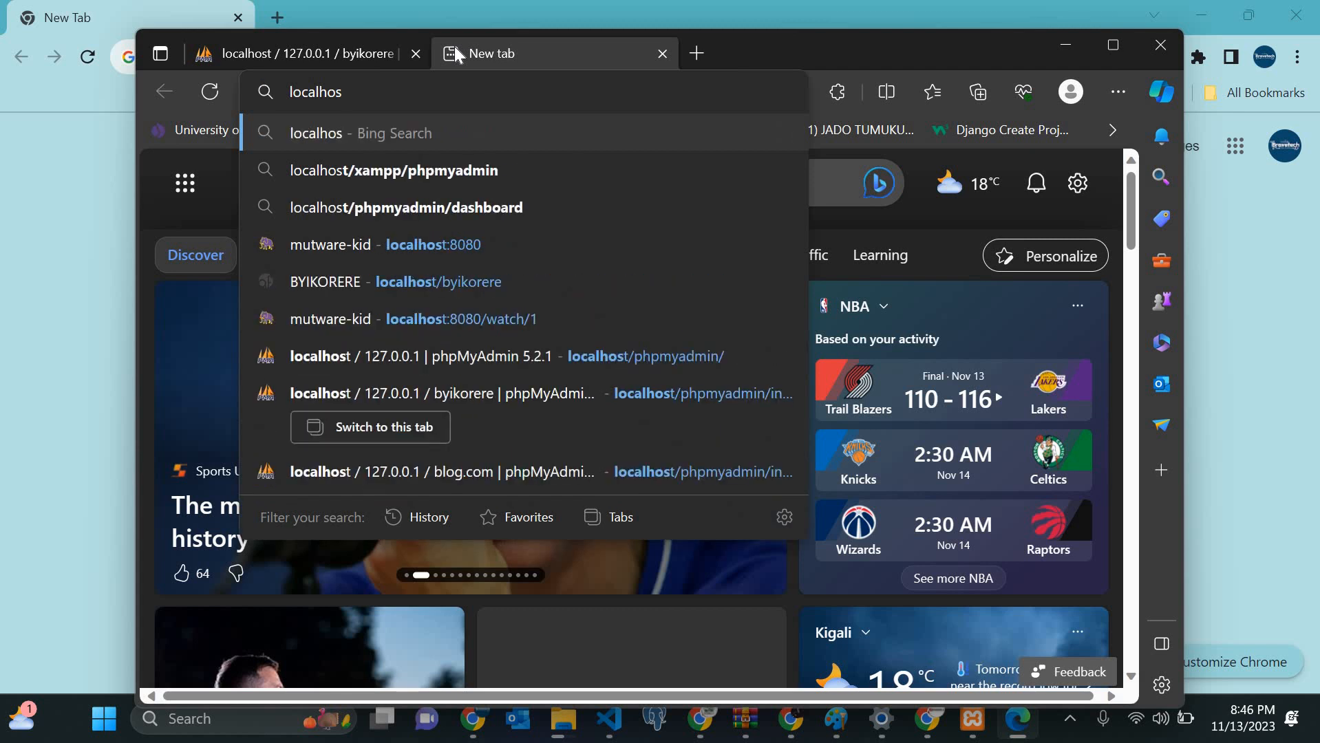
{"action": "type", "text": "t"}
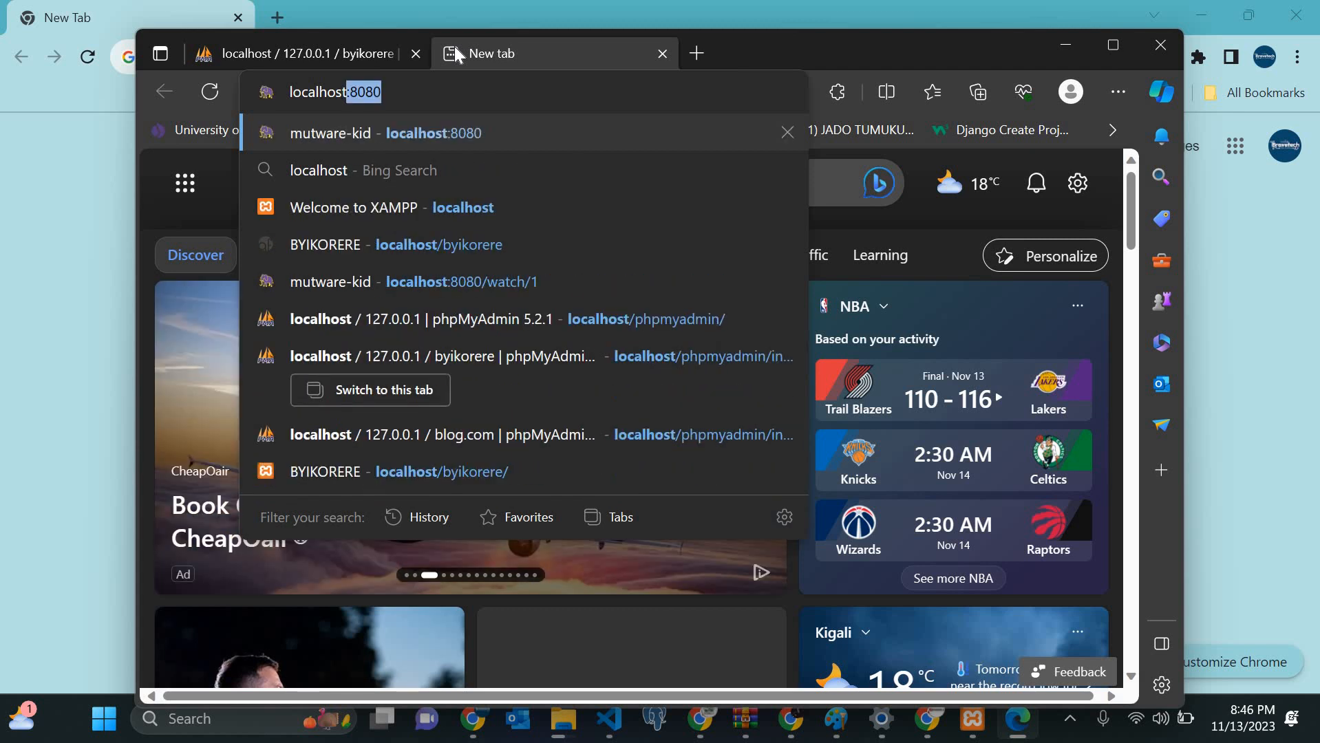
{"action": "type", "text": "/"}
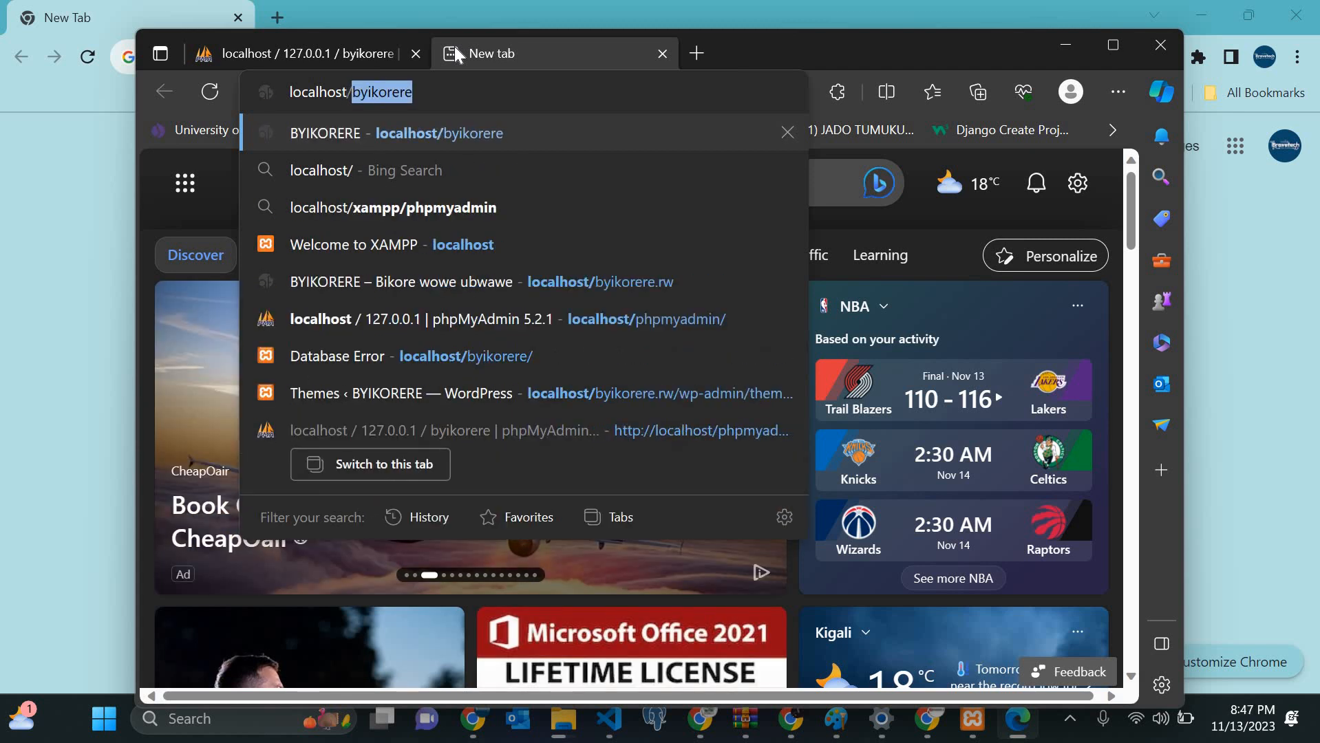
{"action": "key", "text": "Return"}
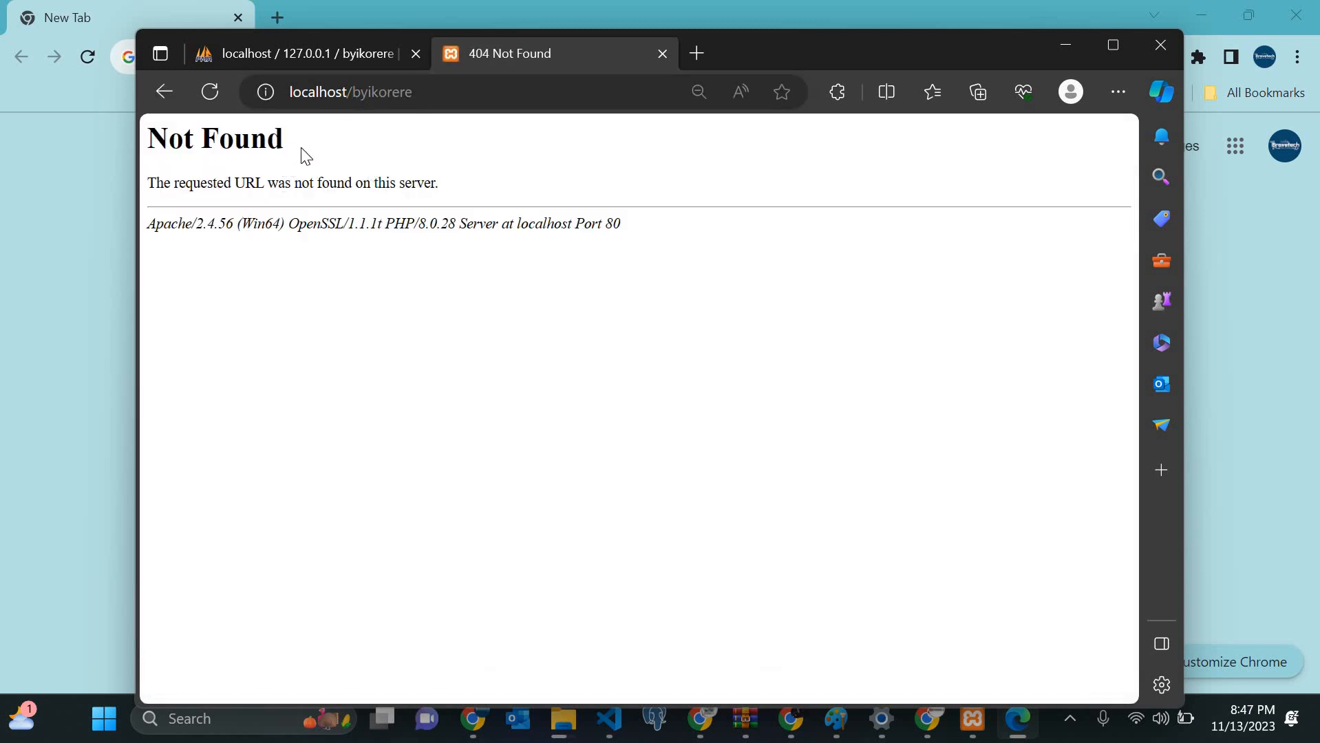
Step: Change the address to localhost/ngo and check the wordpress folder in its listing
{"action": "left_click", "coordinate": [465, 93]}
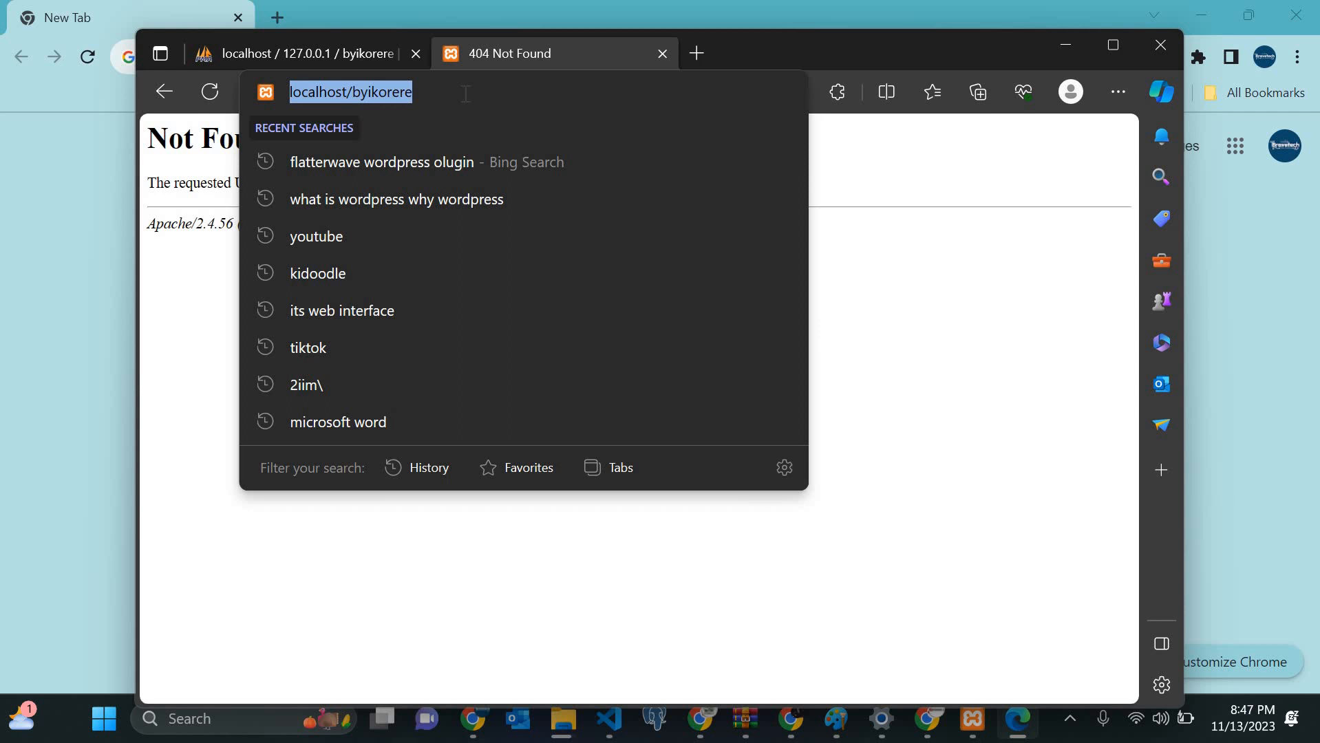
{"action": "left_click", "coordinate": [466, 93]}
{"action": "key", "text": "BackSpace"}
{"action": "key", "text": "BackSpace"}
{"action": "key", "text": "BackSpace"}
{"action": "key", "text": "BackSpace"}
{"action": "key", "text": "BackSpace"}
{"action": "key", "text": "BackSpace"}
{"action": "key", "text": "BackSpace"}
{"action": "key", "text": "BackSpace"}
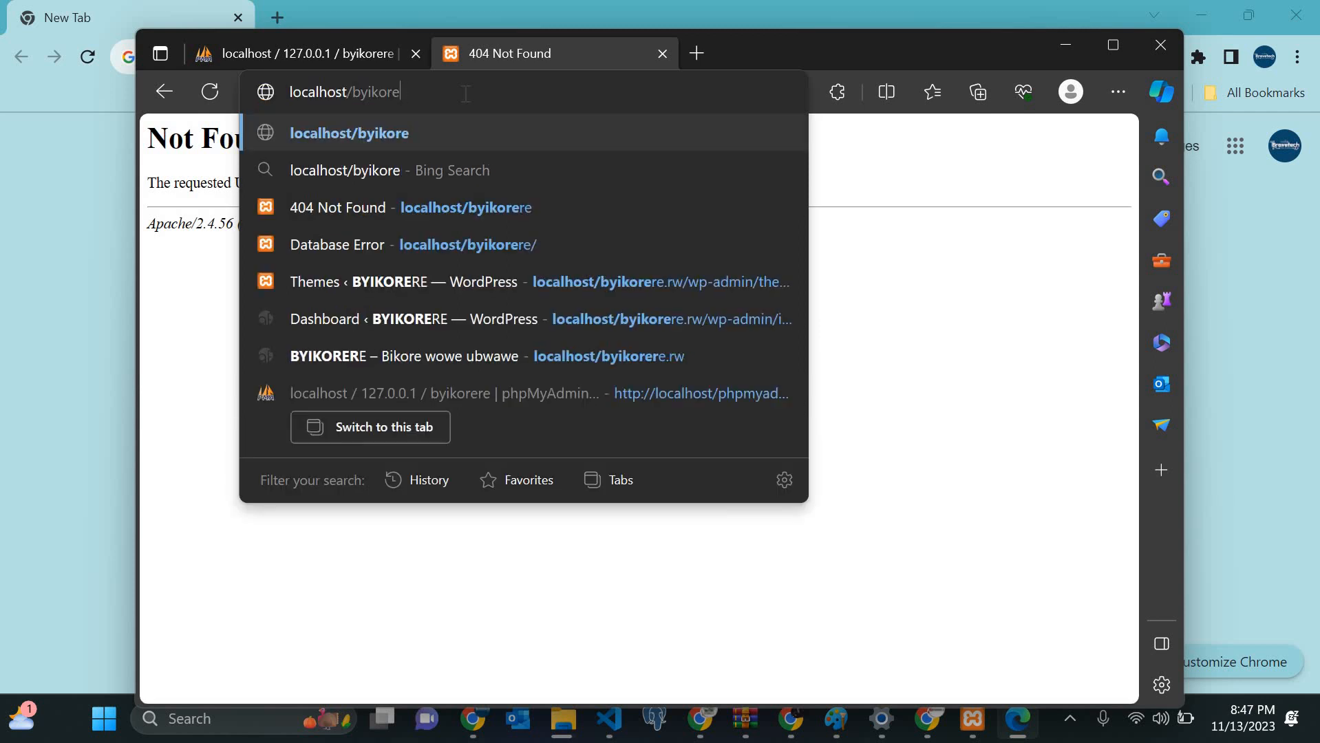
{"action": "key", "text": "BackSpace"}
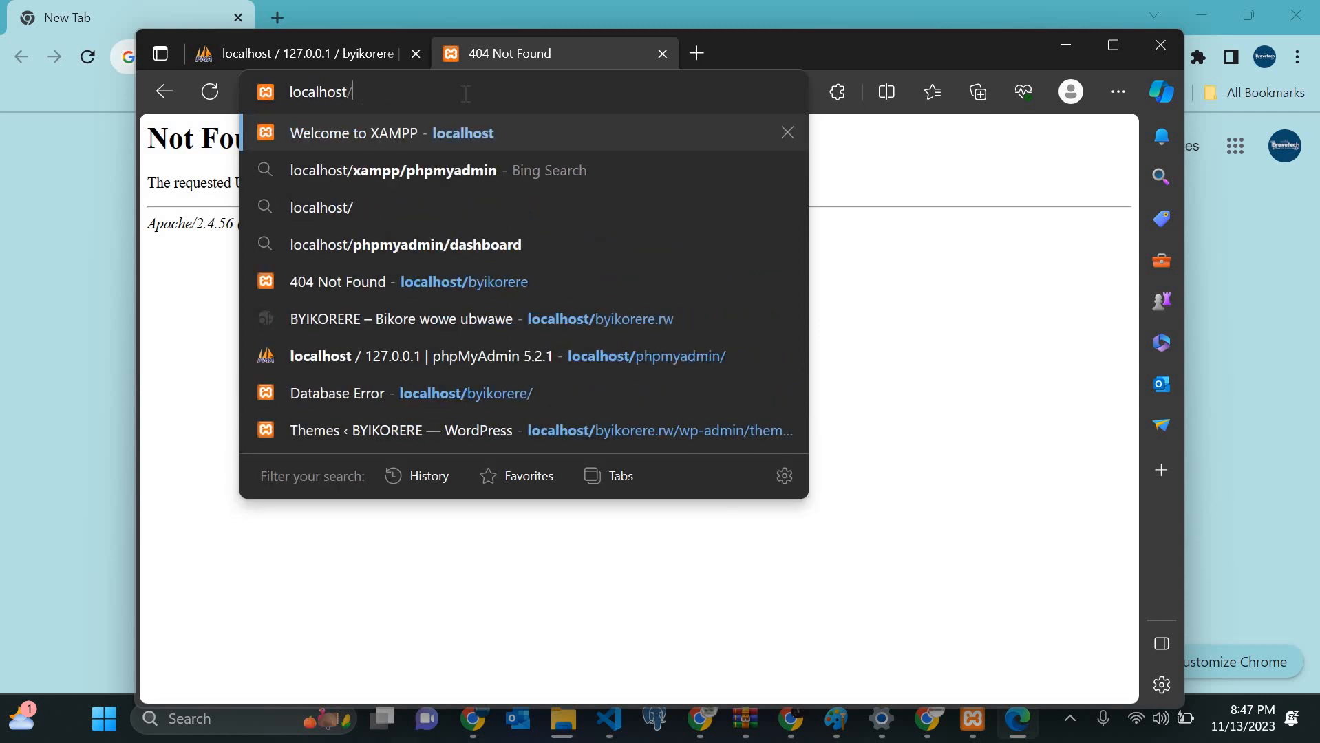
{"action": "type", "text": "ngoo"}
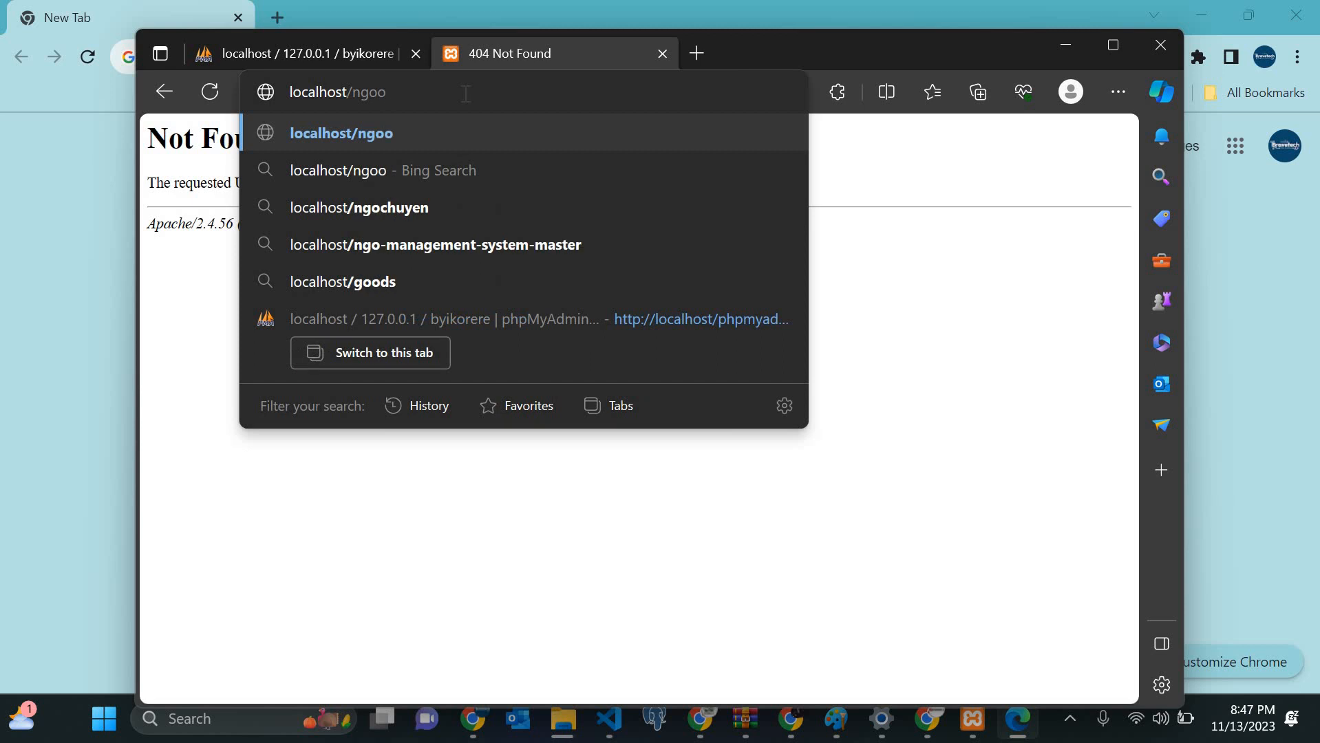
{"action": "key", "text": "BackSpace"}
{"action": "key", "text": "Return"}
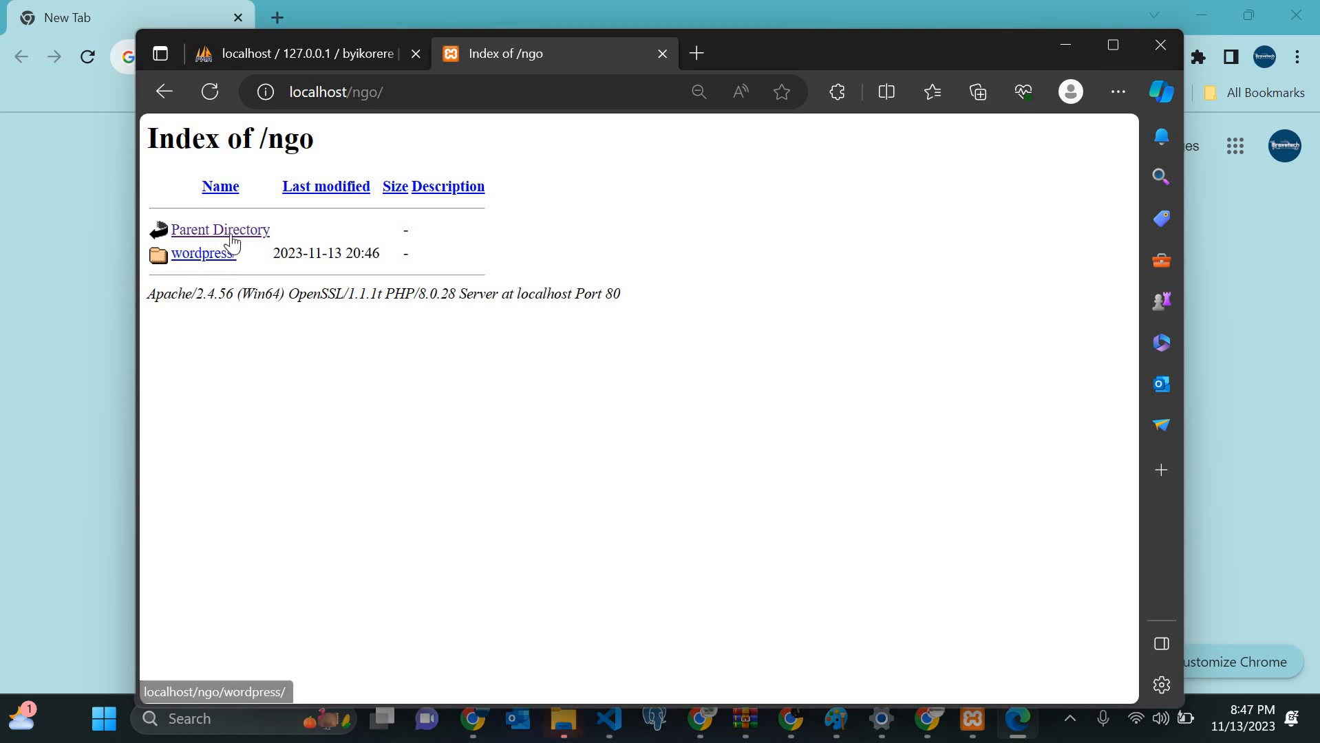
{"action": "left_click", "coordinate": [205, 254]}
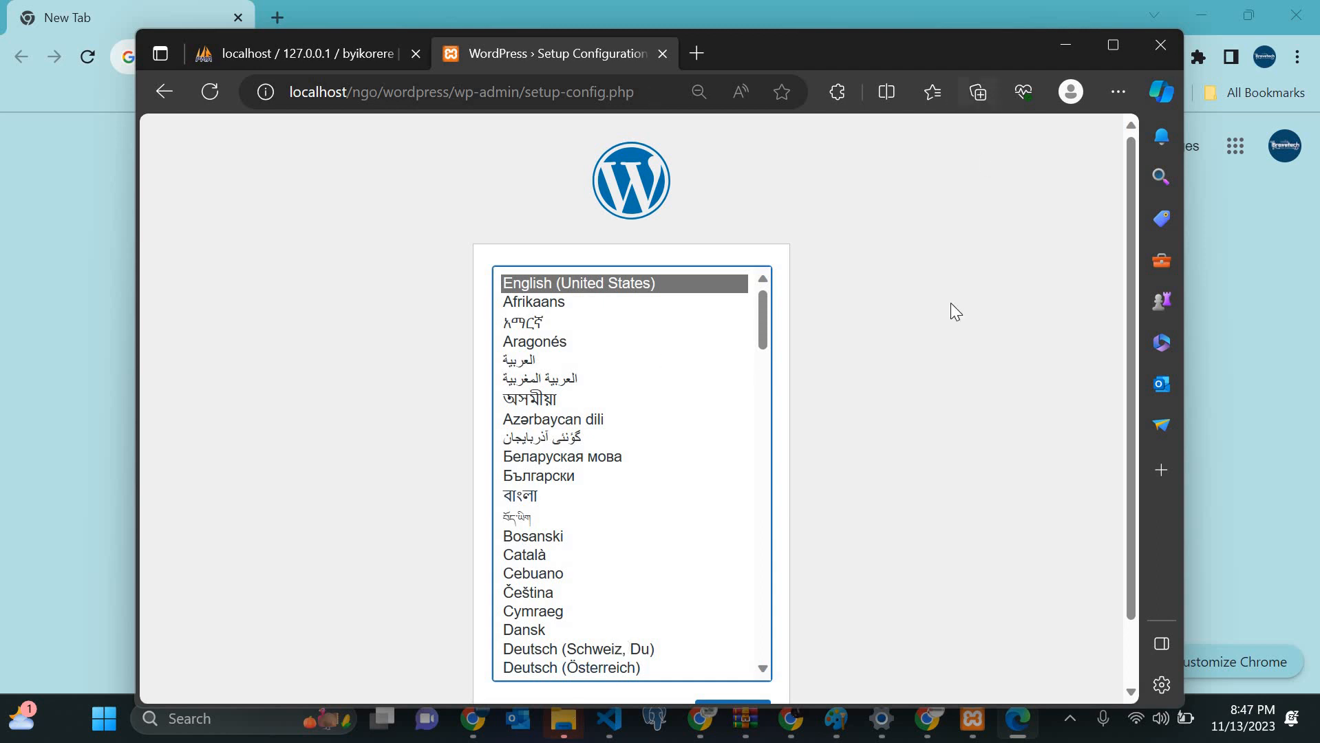
{"action": "left_click", "coordinate": [155, 96]}
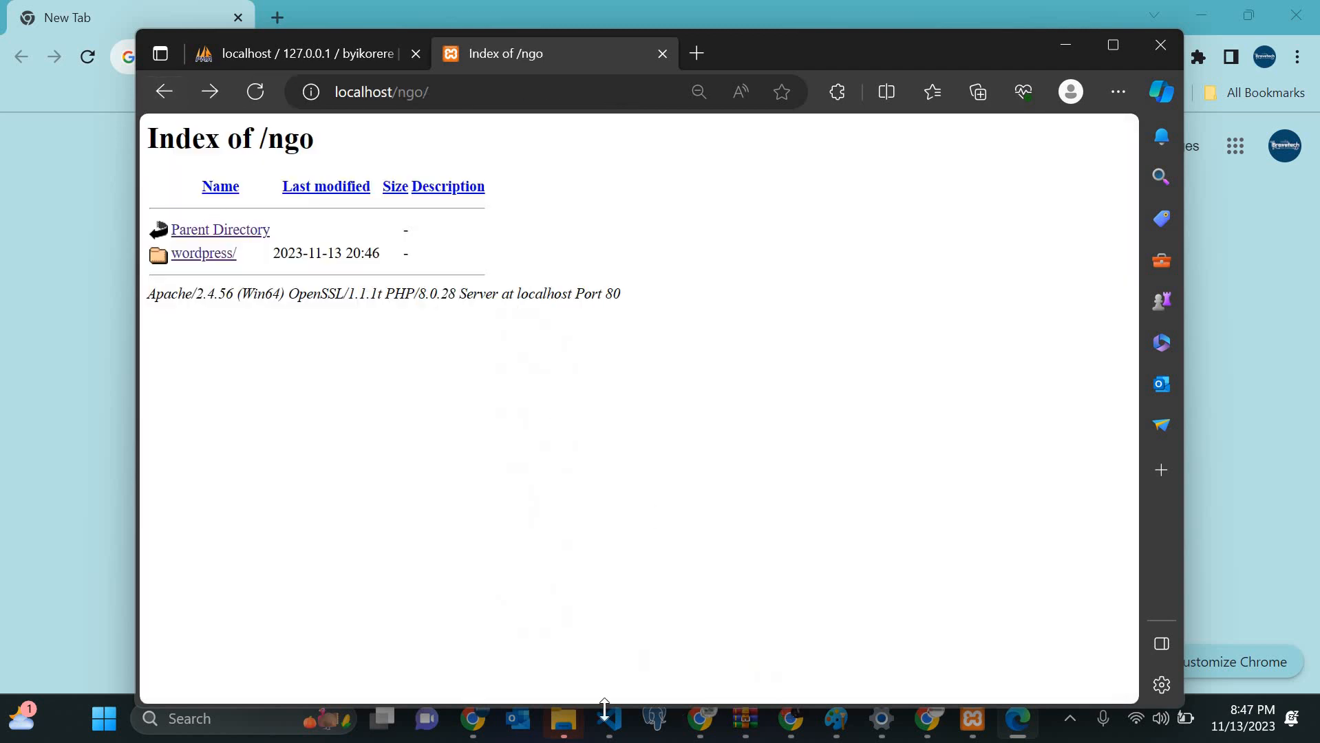
Step: Cut all files from ngo\wordpress and paste them directly into ngo
{"action": "left_click", "coordinate": [566, 723]}
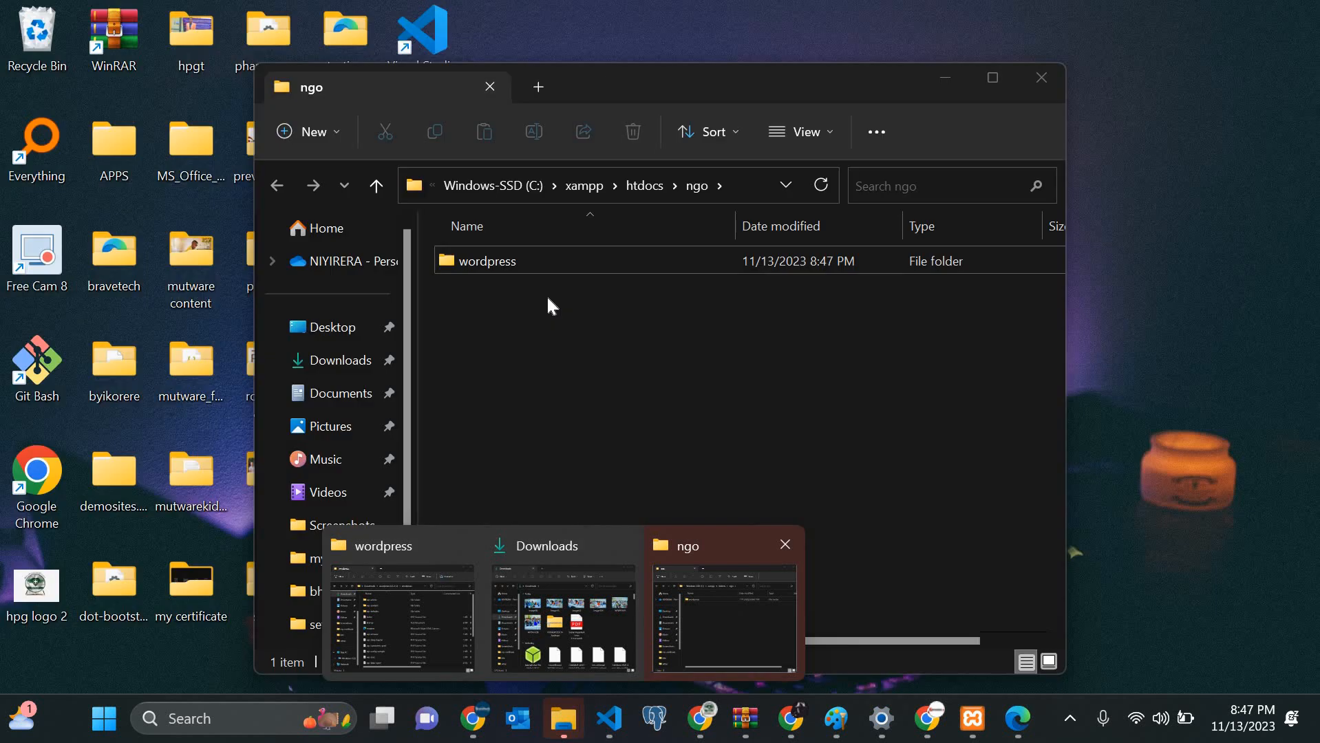
{"action": "left_click", "coordinate": [741, 614]}
{"action": "left_click", "coordinate": [528, 262]}
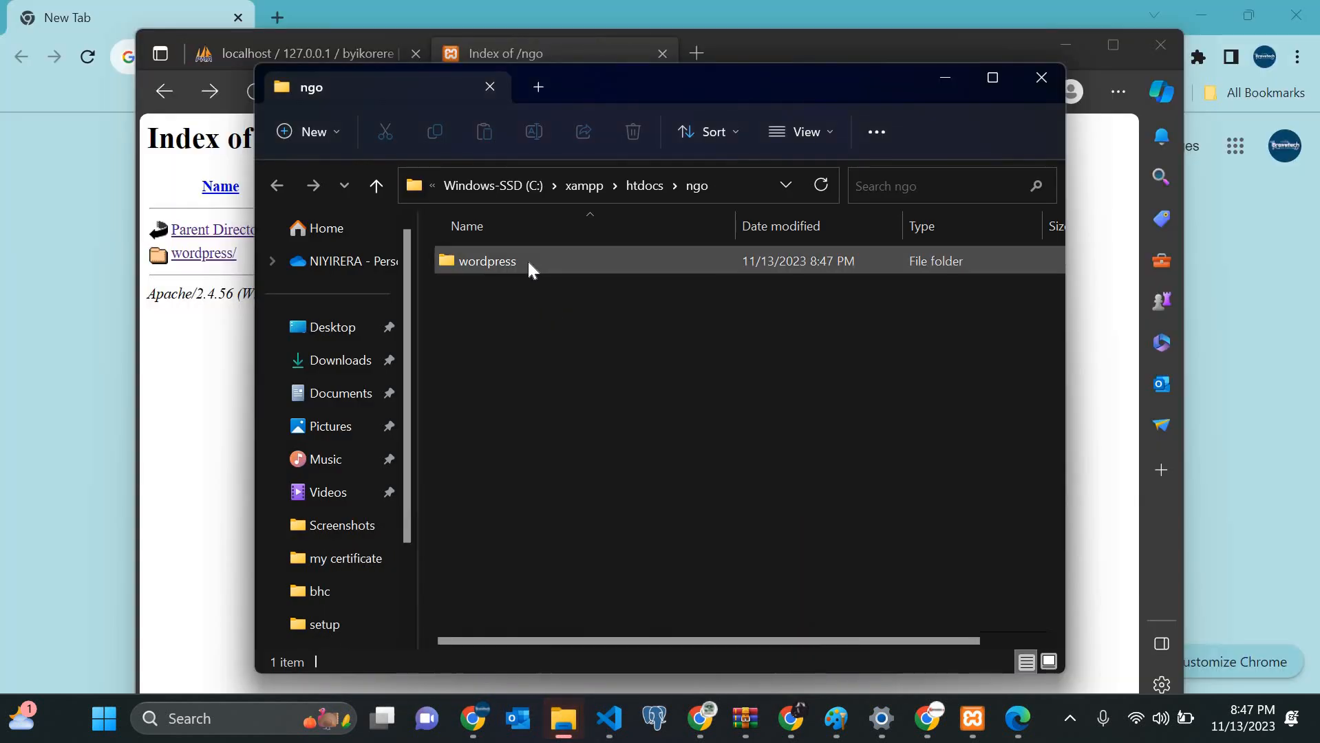
{"action": "key", "text": "ctrl+a"}
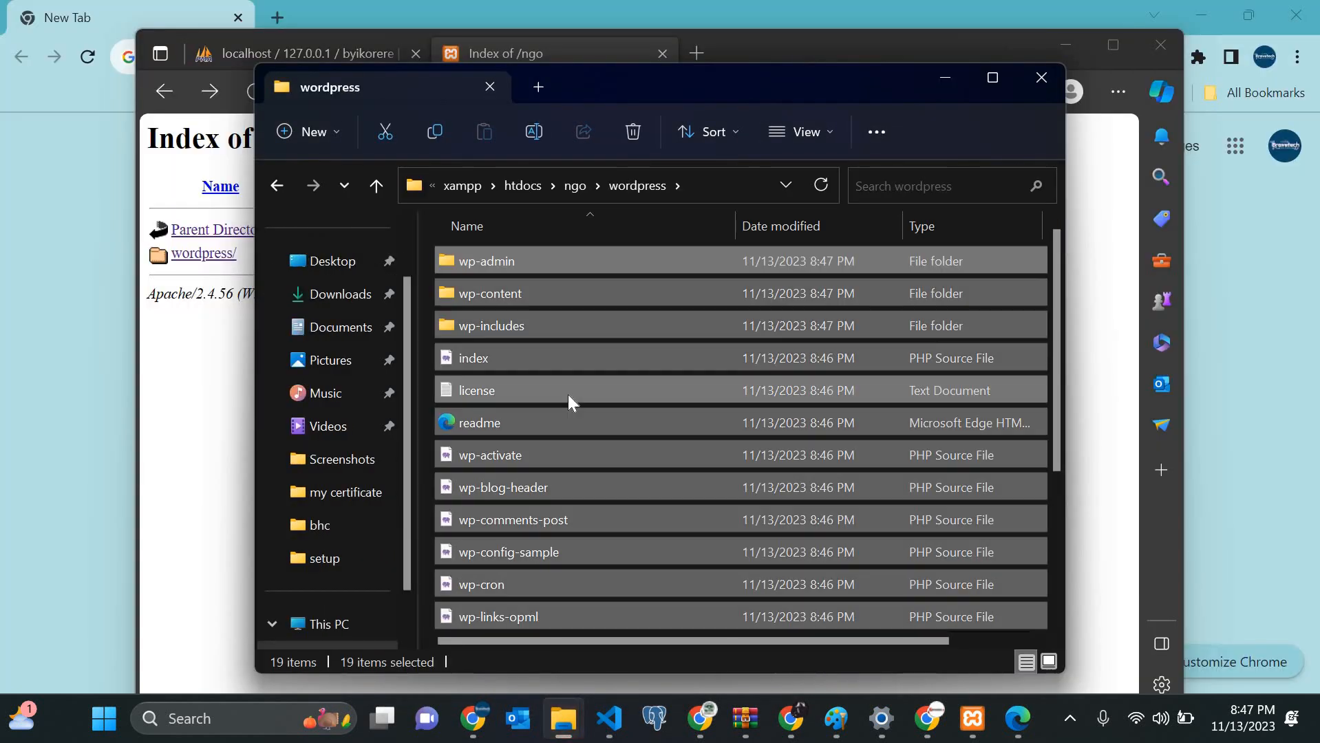
{"action": "key", "text": "ctrl+x"}
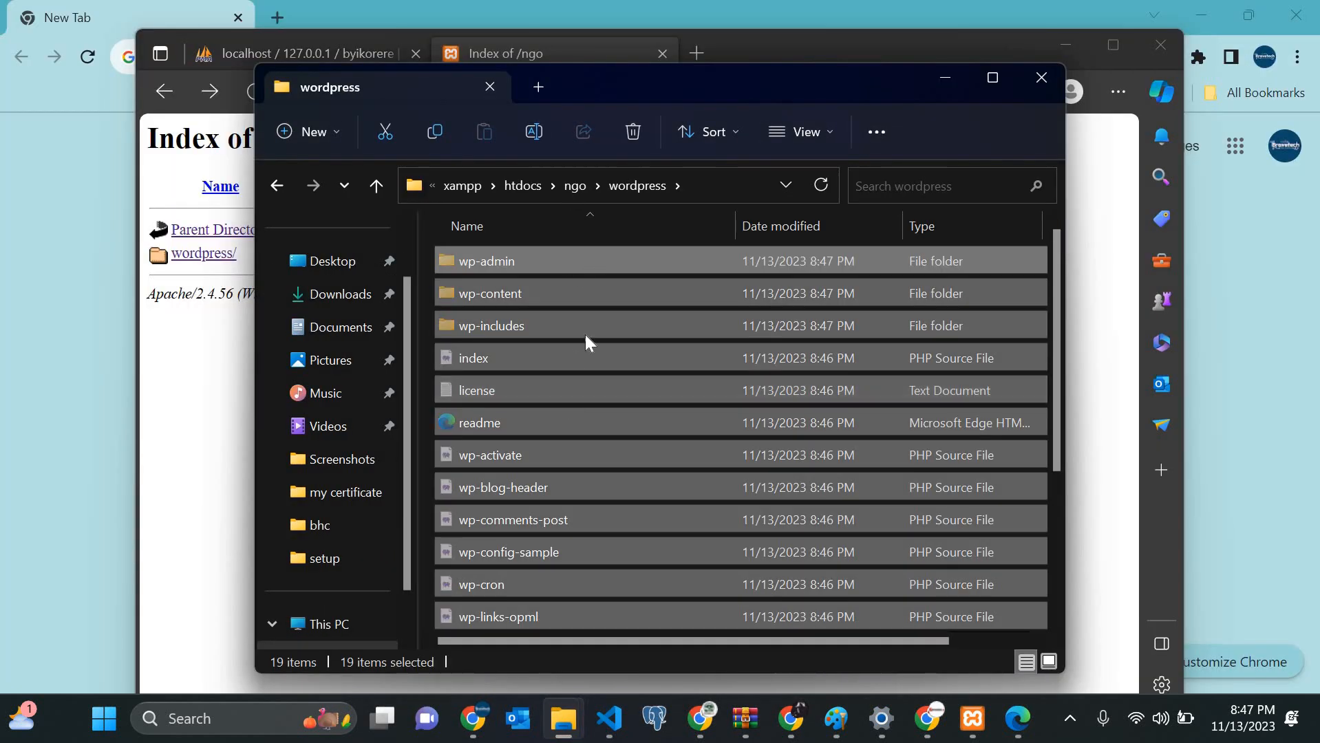
{"action": "key", "text": "alt+Up"}
{"action": "left_click", "coordinate": [590, 360]}
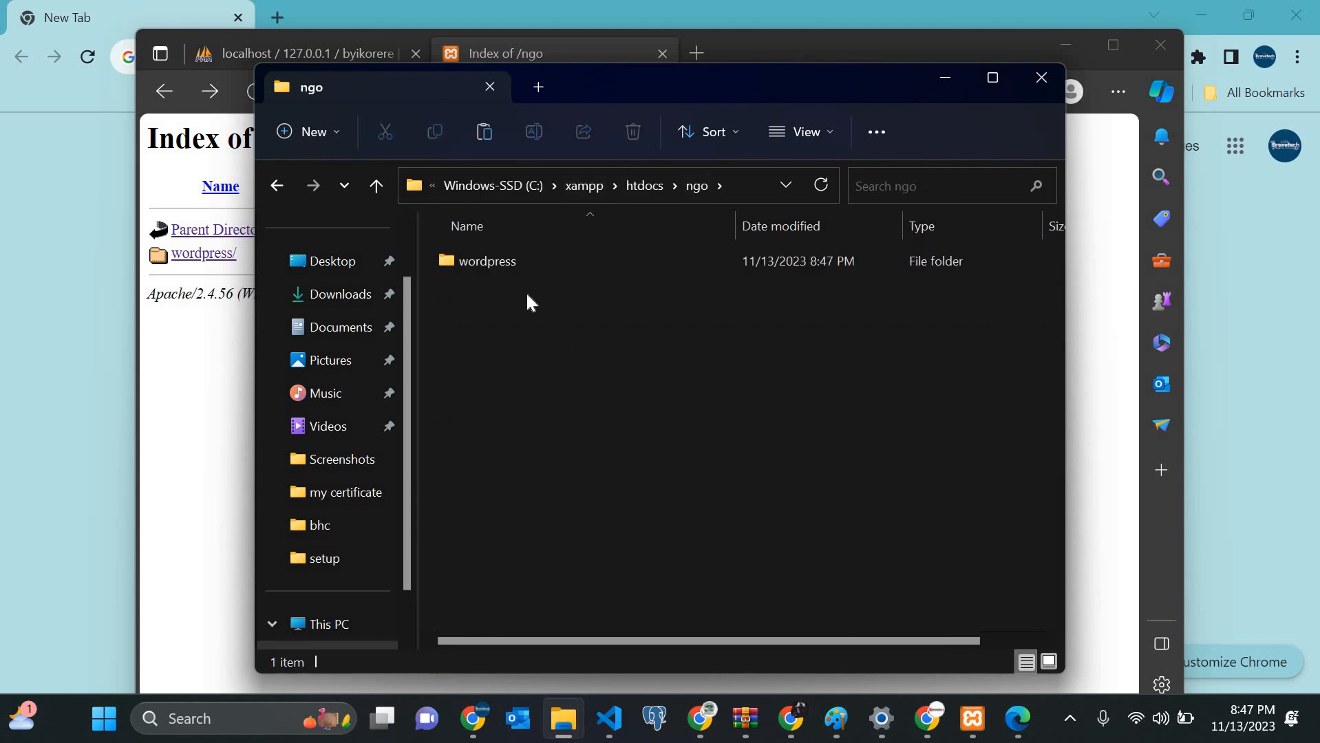
{"action": "key", "text": "ctrl+v"}
Step: Delete the emptied wordpress folder and minimize File Explorer
{"action": "left_click", "coordinate": [517, 259]}
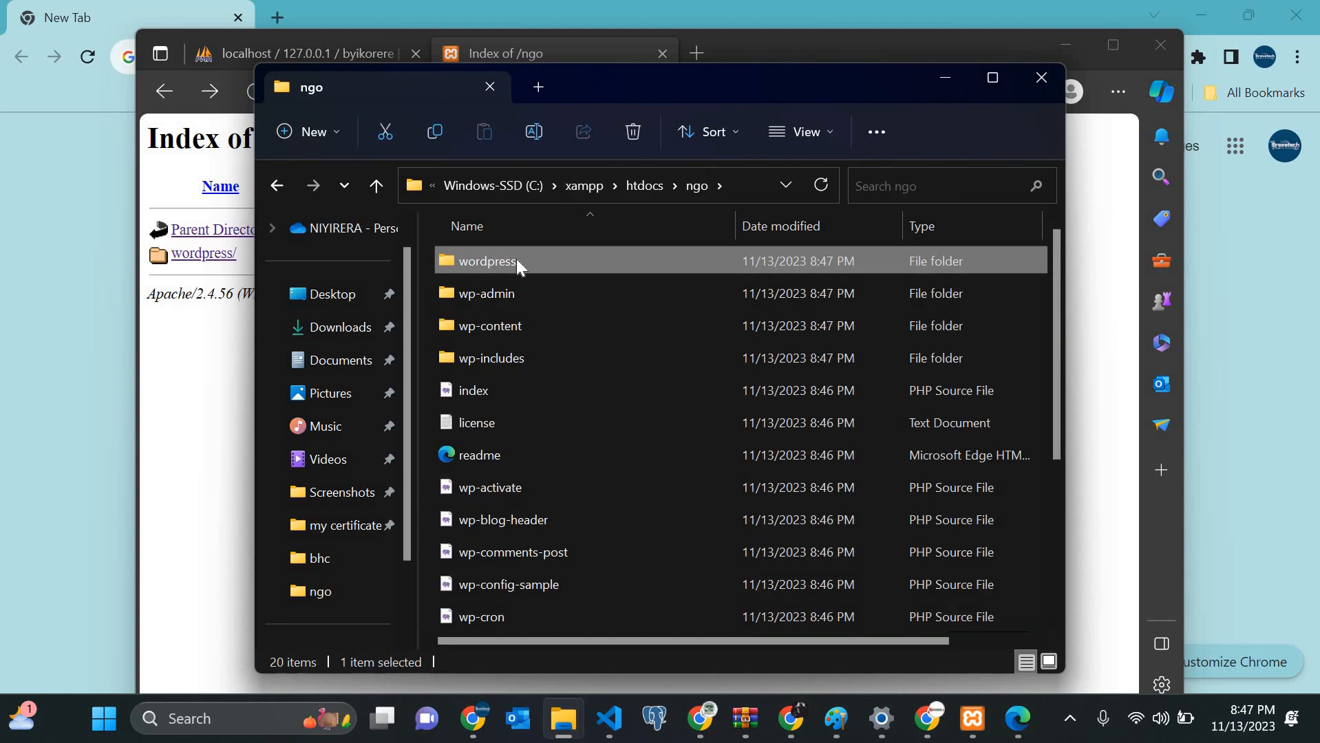
{"action": "key", "text": "Delete"}
{"action": "scroll", "coordinate": [626, 480], "scroll_direction": "down", "scroll_amount": 1}
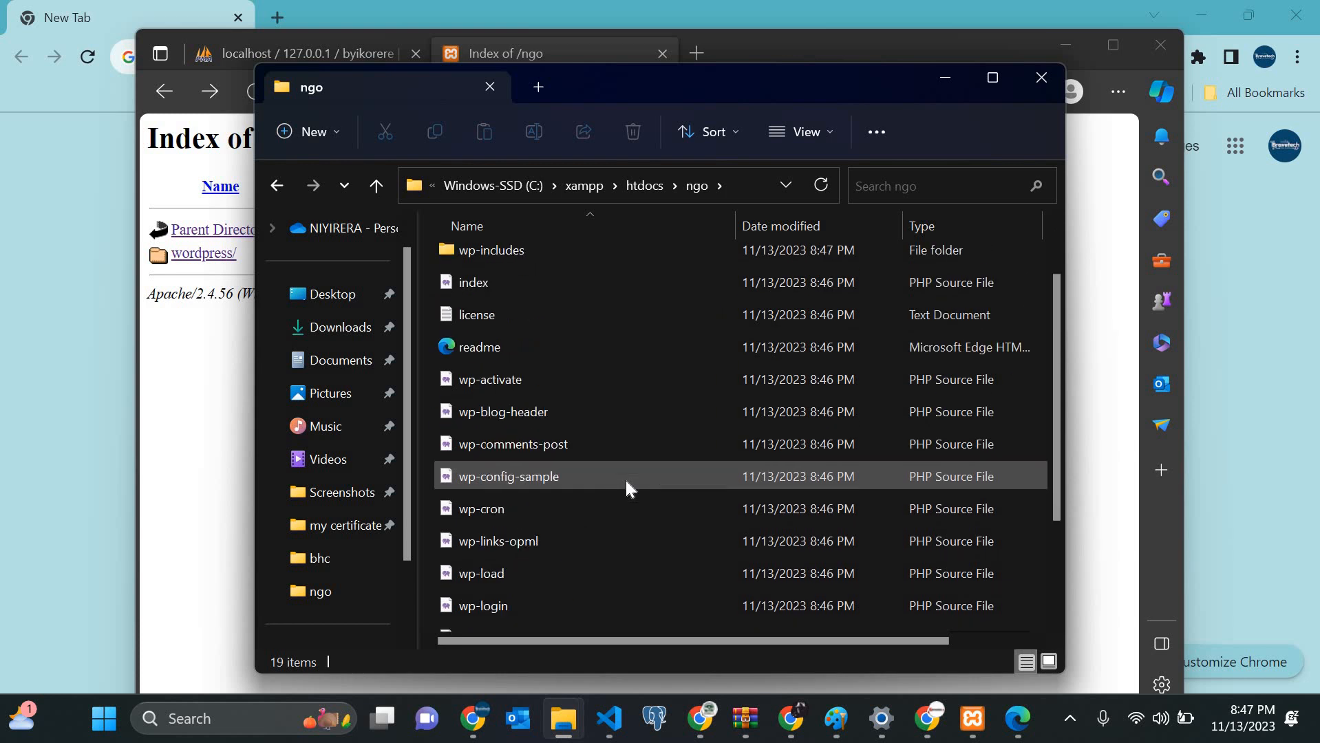
{"action": "scroll", "coordinate": [626, 480], "scroll_direction": "down", "scroll_amount": 2}
{"action": "scroll", "coordinate": [627, 481], "scroll_direction": "up", "scroll_amount": 2}
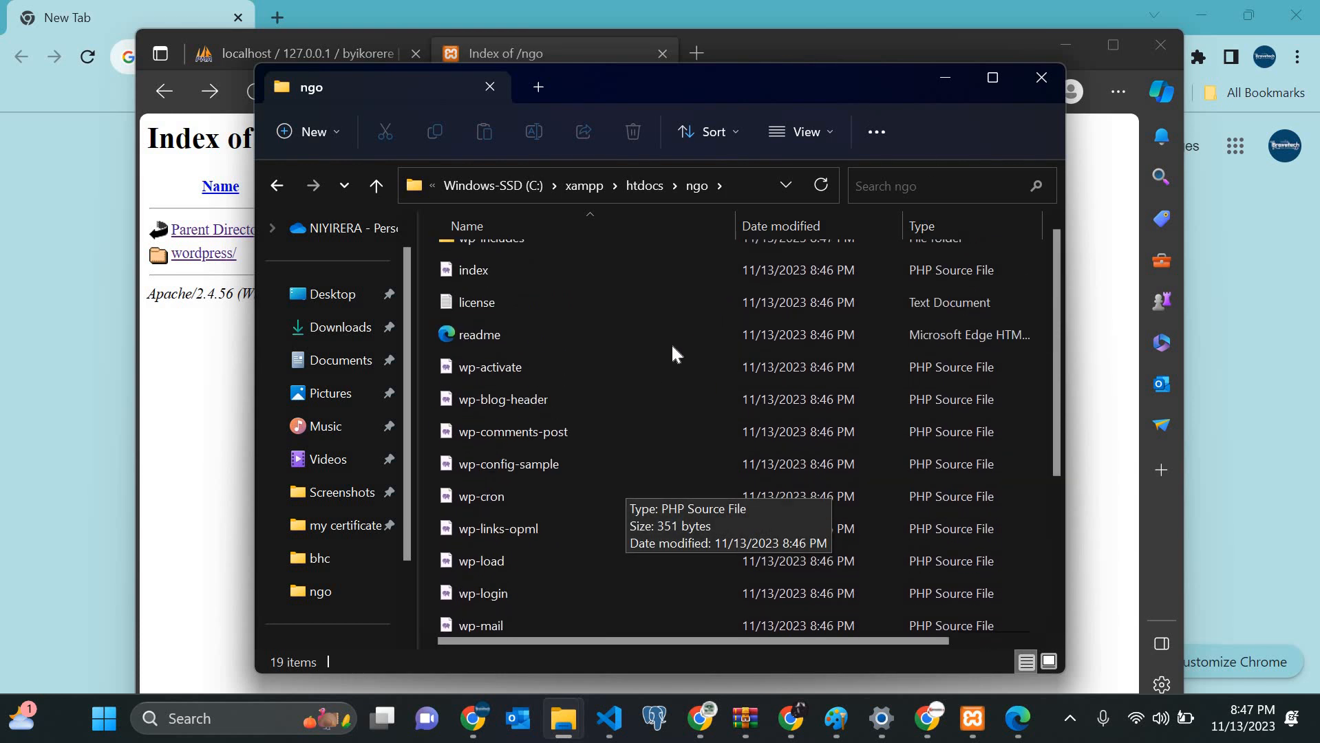
{"action": "scroll", "coordinate": [672, 347], "scroll_direction": "up", "scroll_amount": 1}
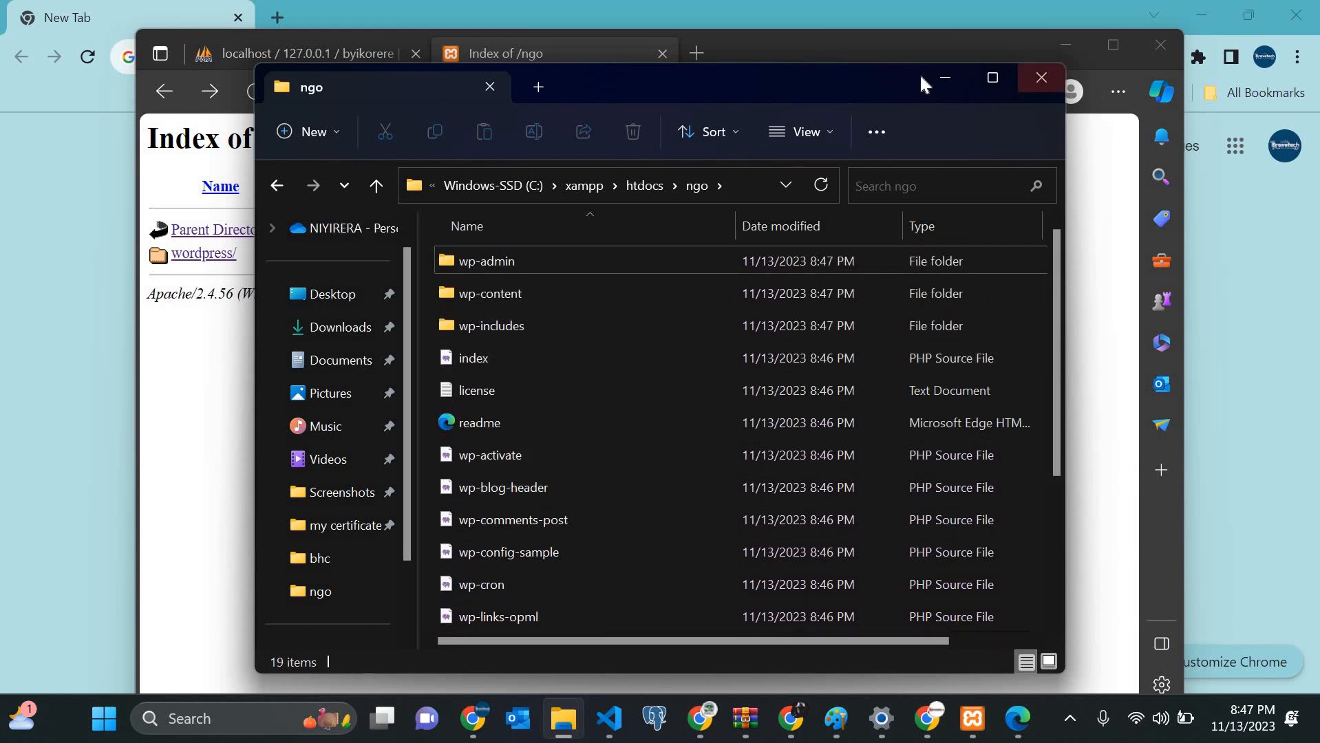
{"action": "left_click", "coordinate": [939, 76]}
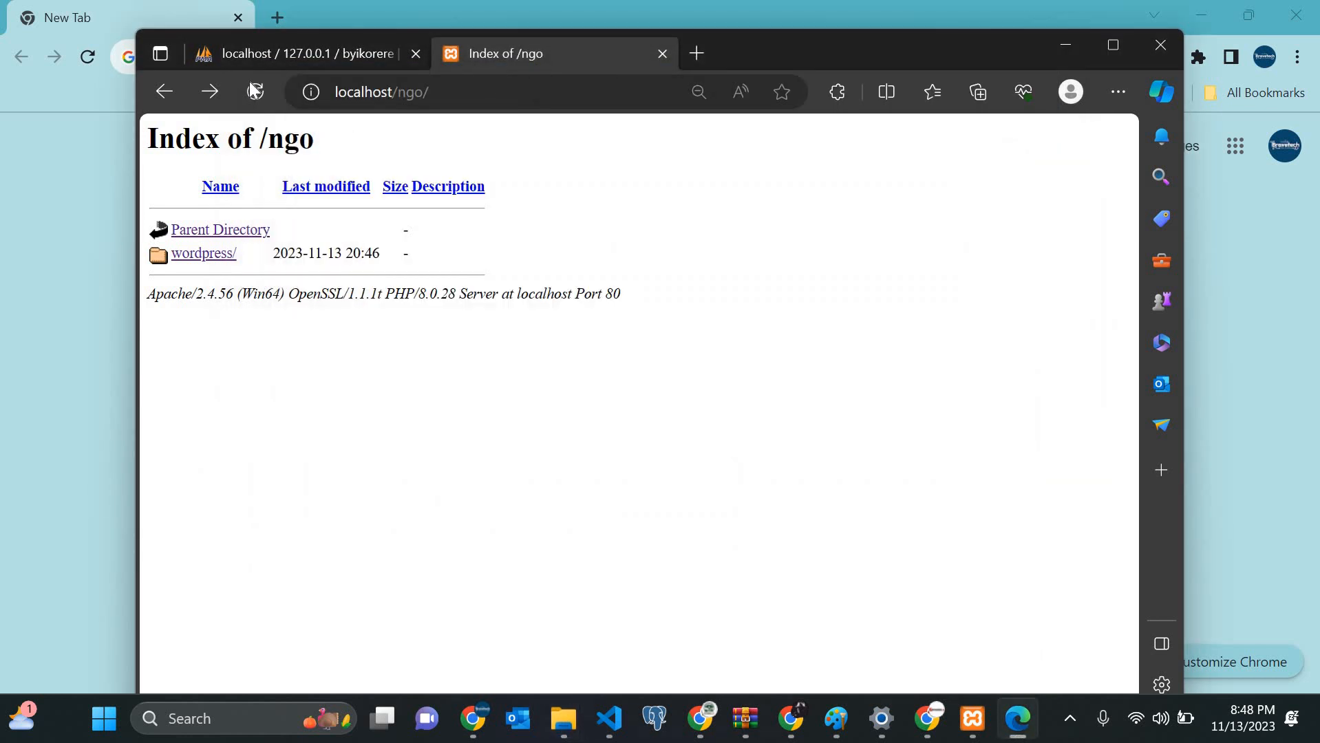
Step: Reload localhost/ngo and begin the WordPress setup in English (United States)
{"action": "left_click", "coordinate": [255, 93]}
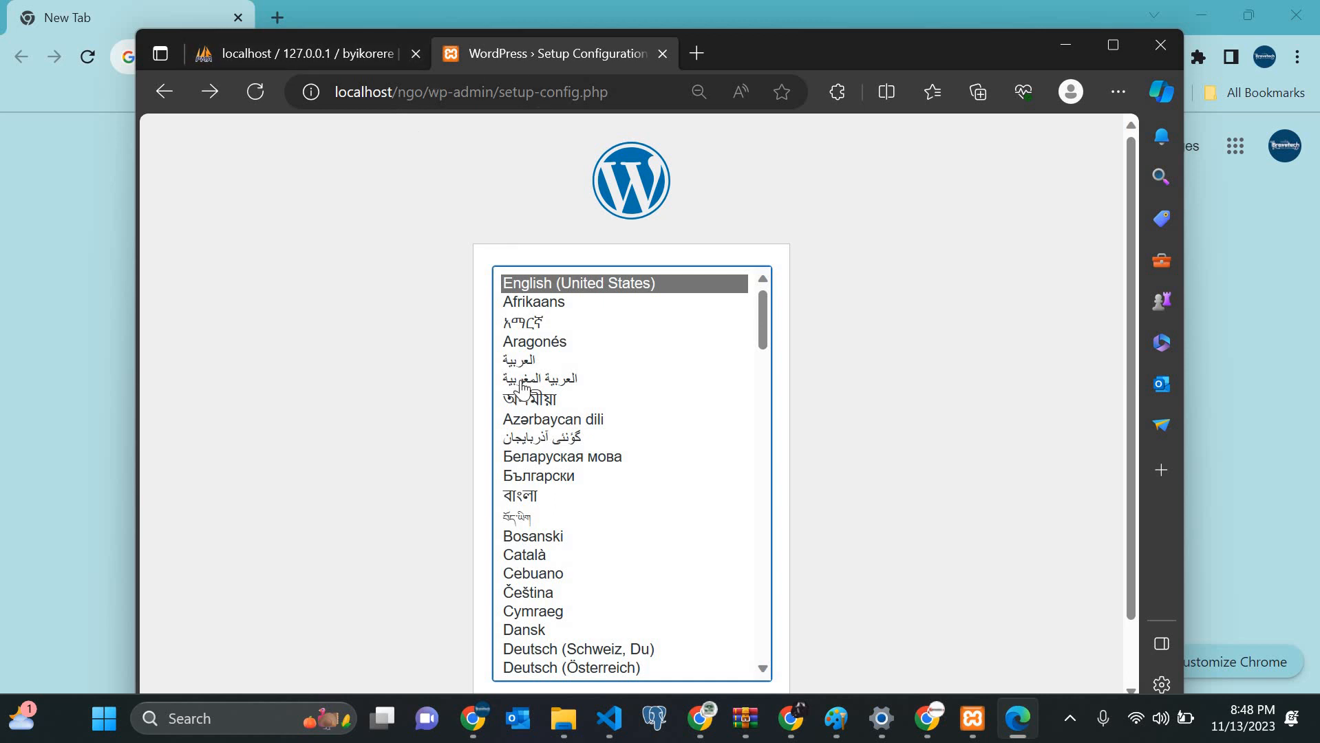
{"action": "scroll", "coordinate": [523, 389], "scroll_direction": "down", "scroll_amount": 15}
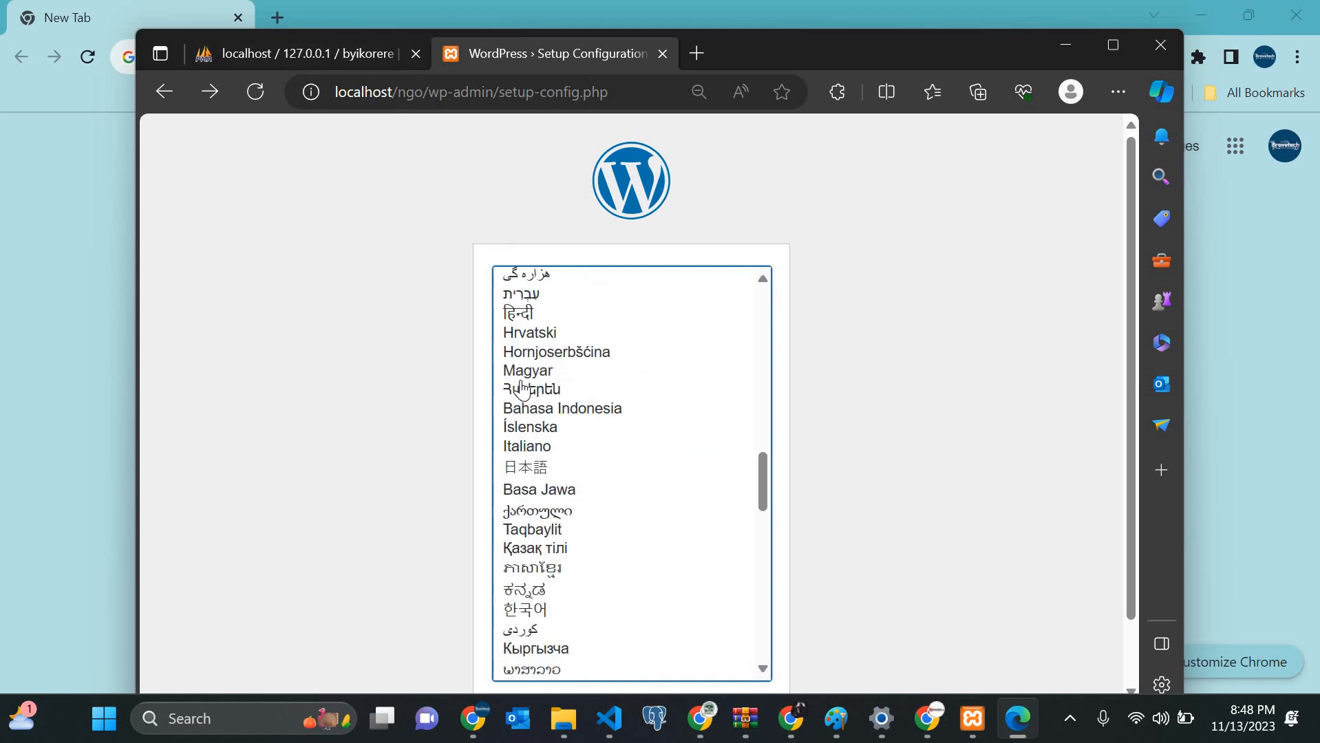
{"action": "scroll", "coordinate": [710, 421], "scroll_direction": "up", "scroll_amount": 15}
{"action": "scroll", "coordinate": [725, 480], "scroll_direction": "down", "scroll_amount": 2}
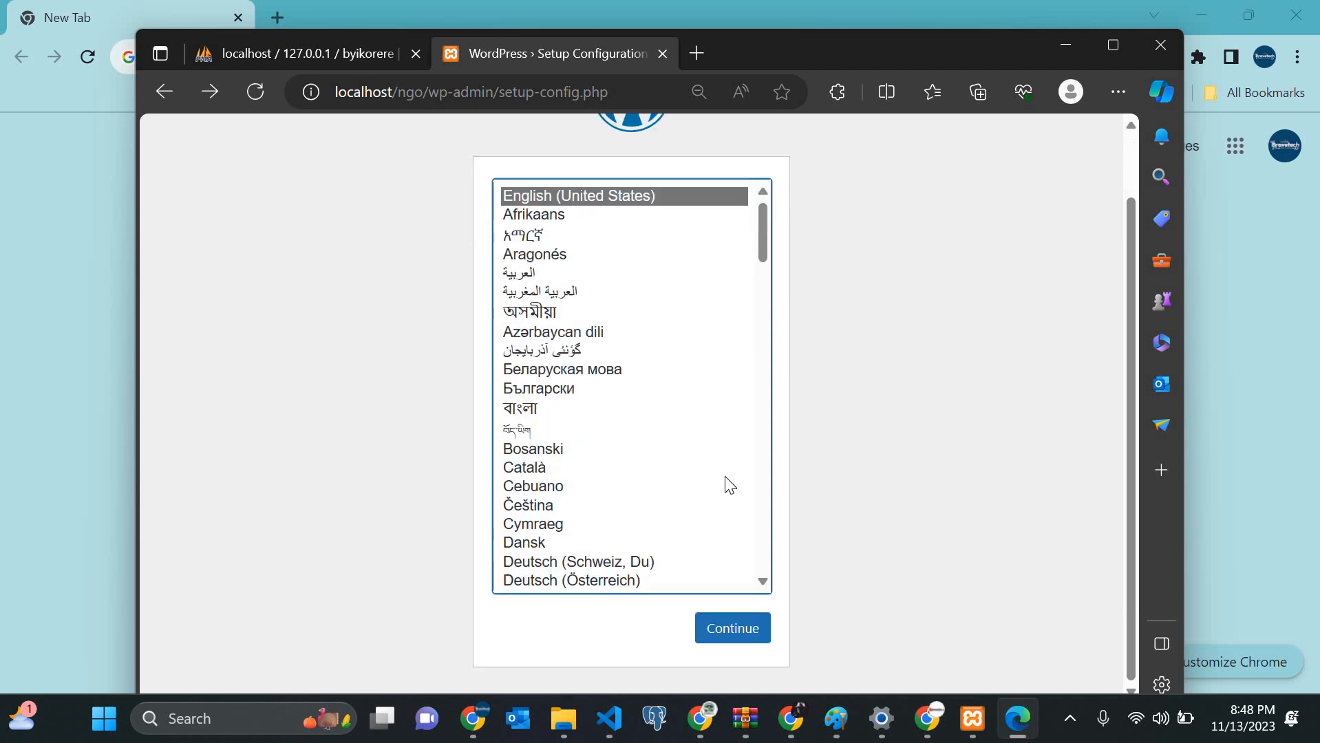
{"action": "left_click", "coordinate": [733, 642]}
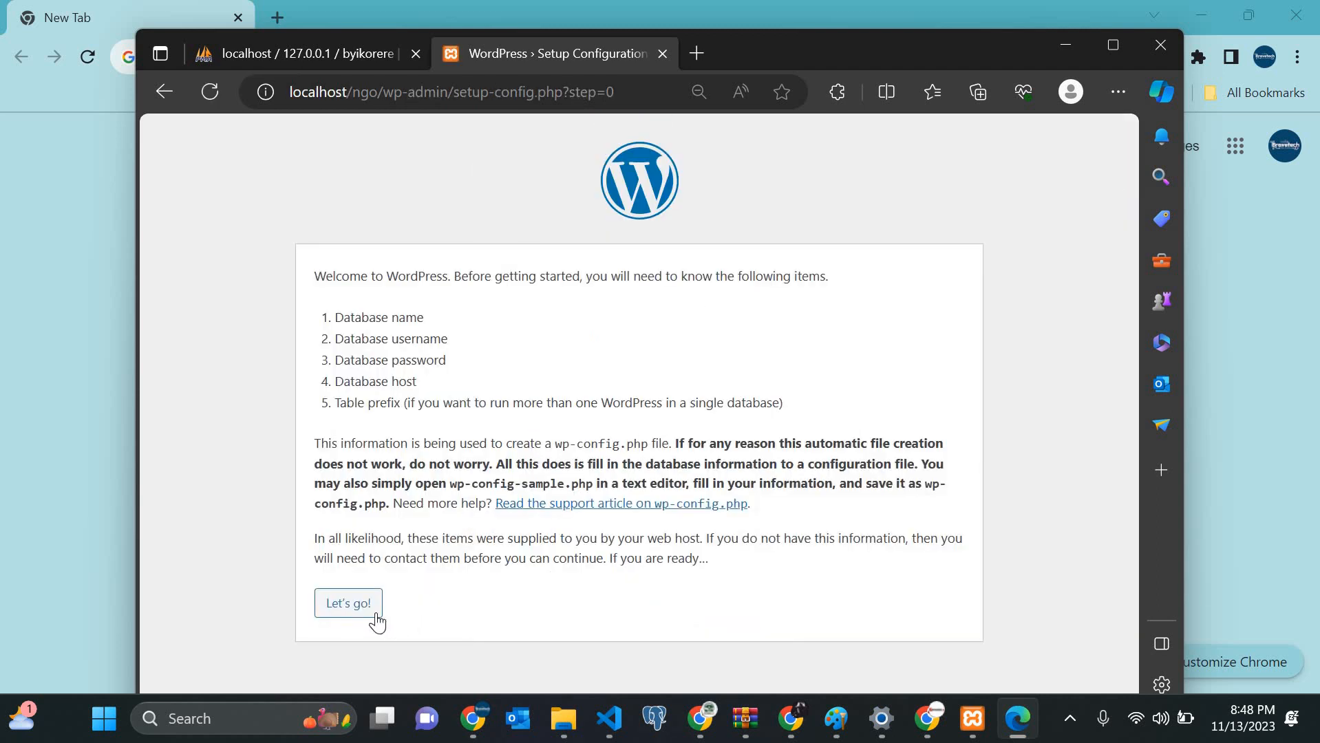
{"action": "left_click", "coordinate": [365, 606]}
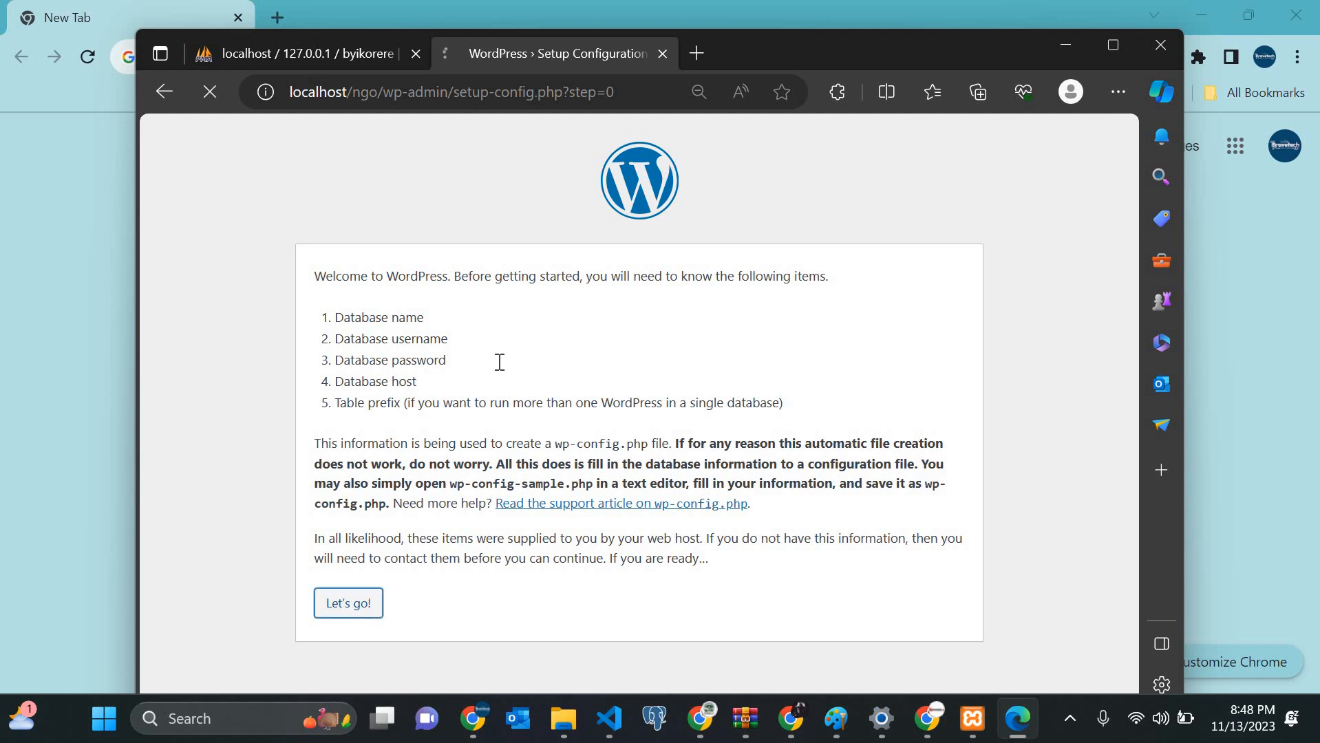
Step: Submit database name byikorere, username root and an empty password
{"action": "left_click", "coordinate": [532, 329]}
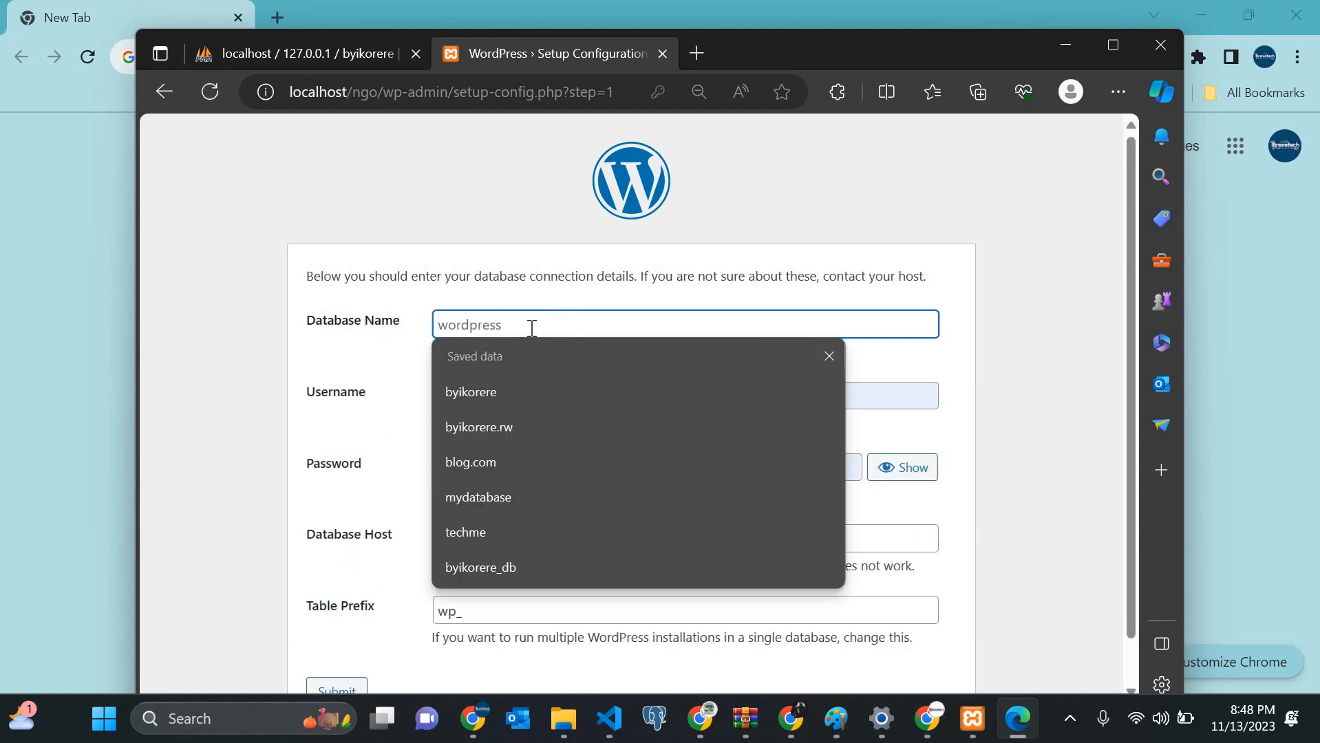
{"action": "left_click", "coordinate": [492, 382]}
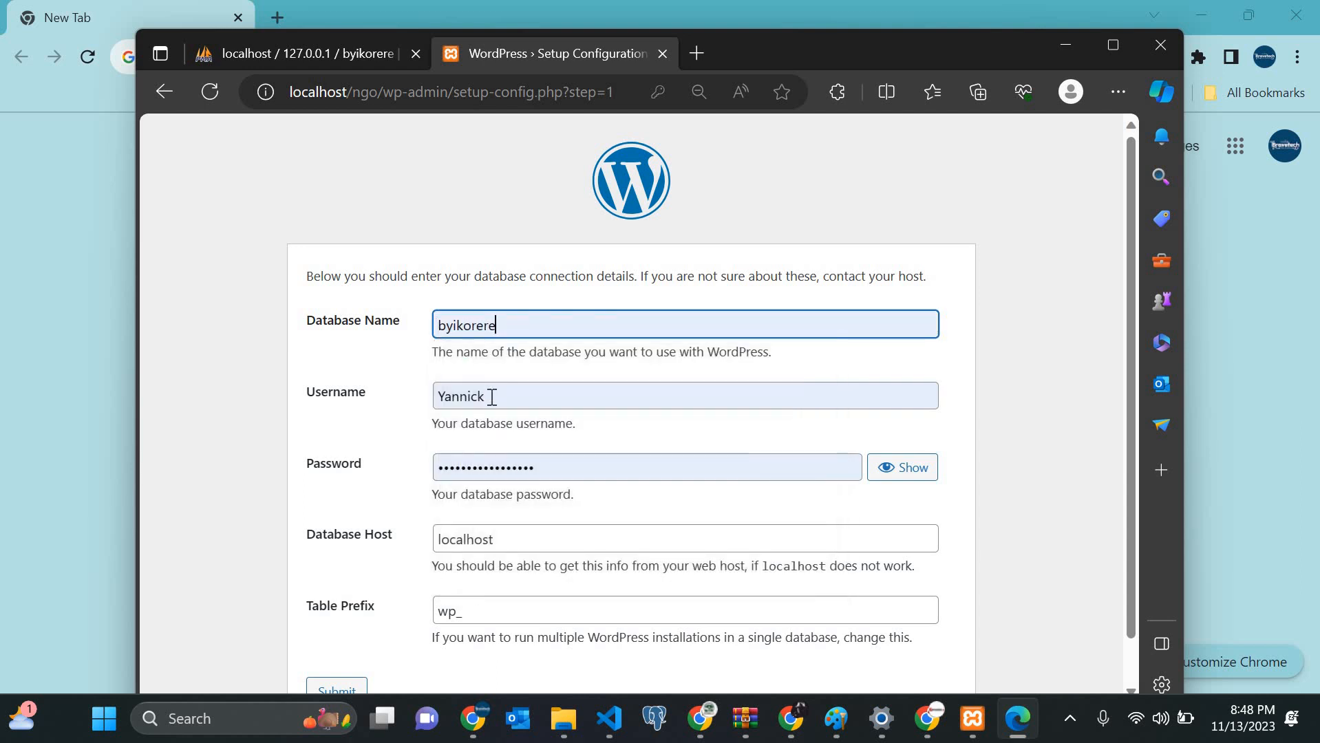
{"action": "left_click", "coordinate": [493, 404]}
{"action": "key", "text": "ctrl+a"}
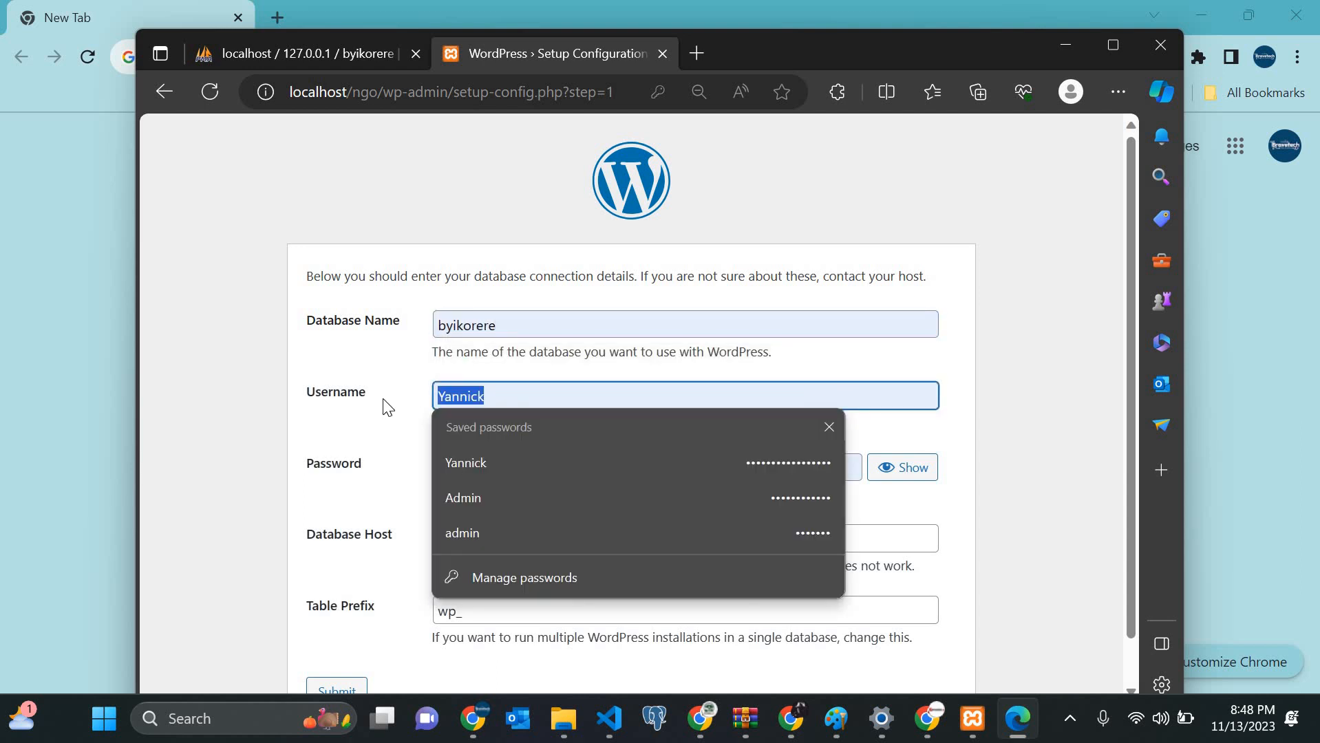
{"action": "type", "text": "roo"}
{"action": "left_click", "coordinate": [556, 446]}
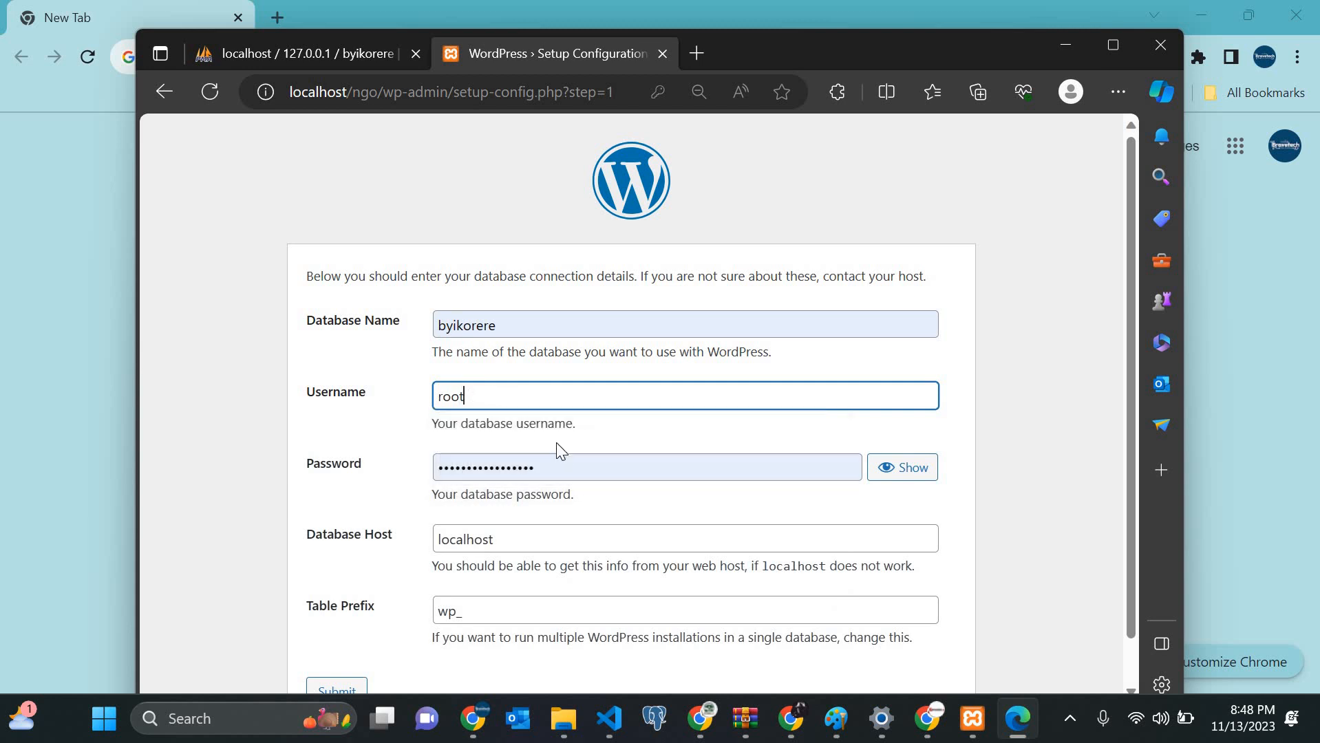
{"action": "key", "text": "Tab"}
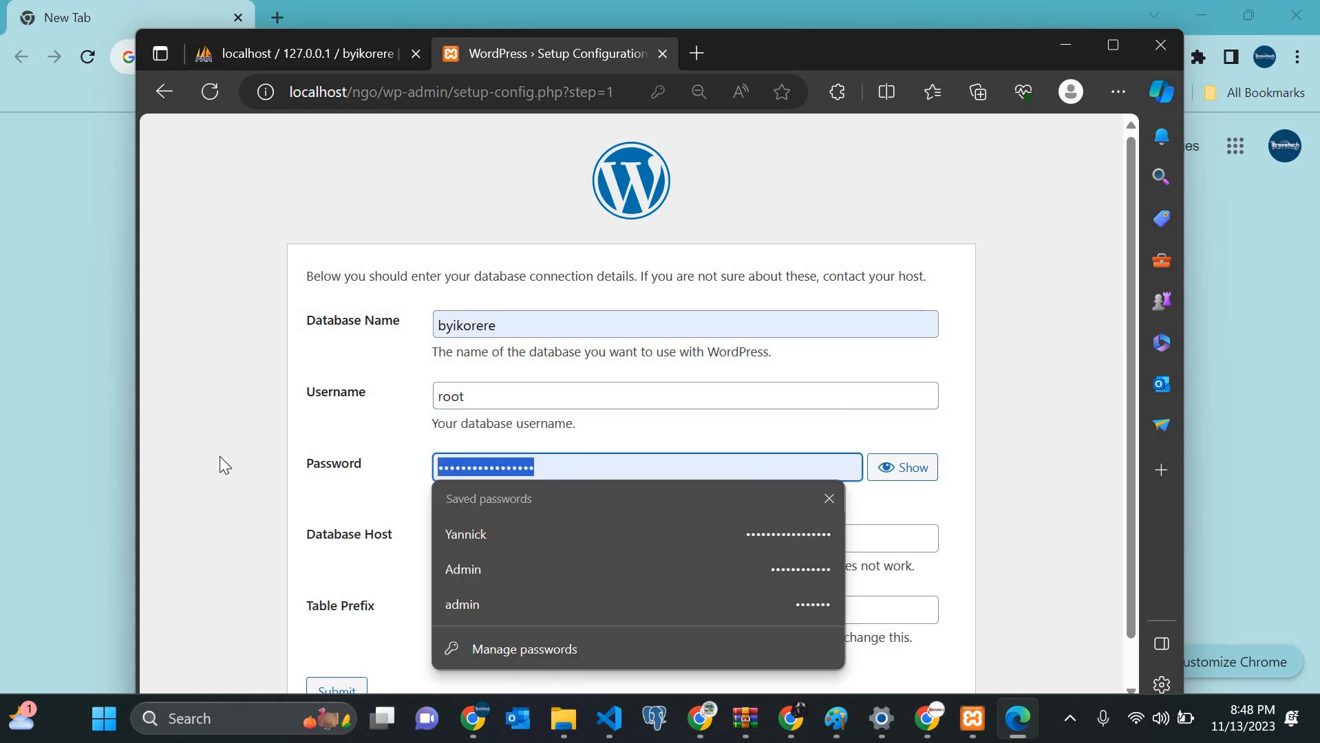
{"action": "key", "text": "BackSpace"}
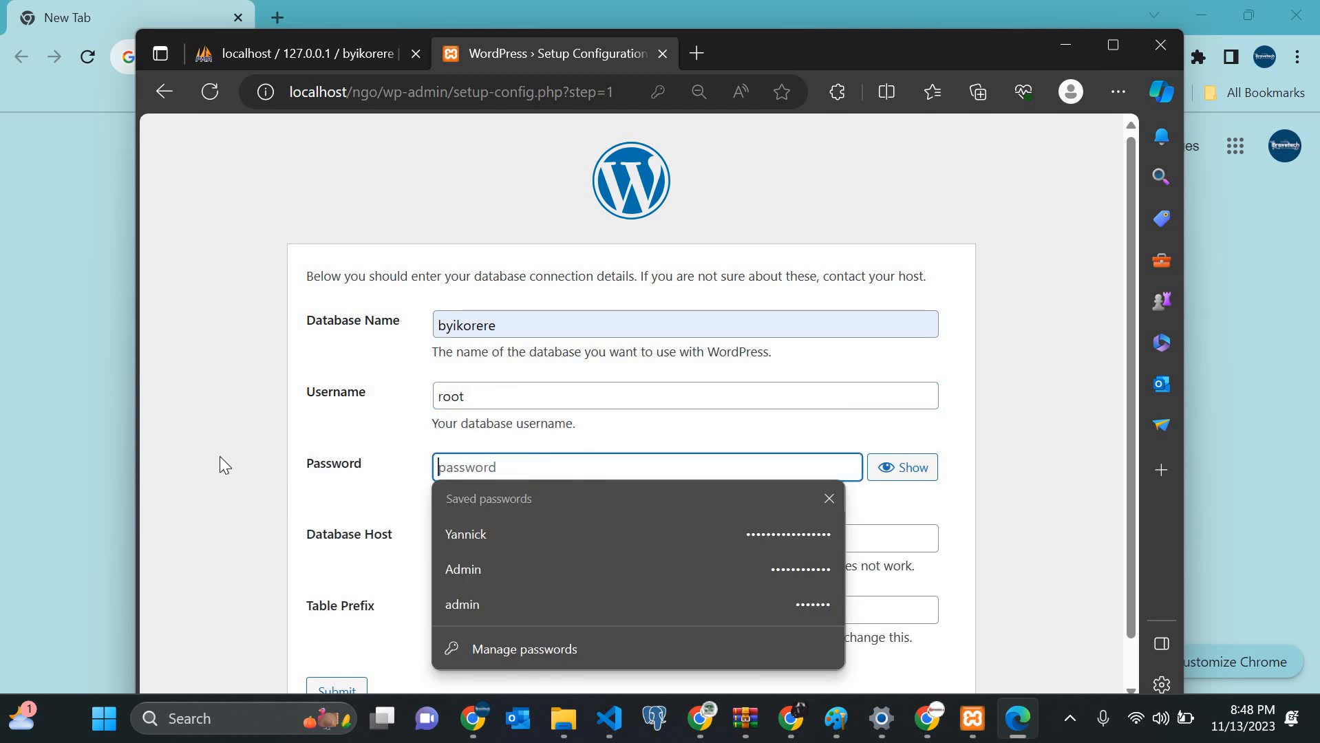
{"action": "left_click", "coordinate": [305, 503]}
{"action": "scroll", "coordinate": [324, 604], "scroll_direction": "down", "scroll_amount": 1}
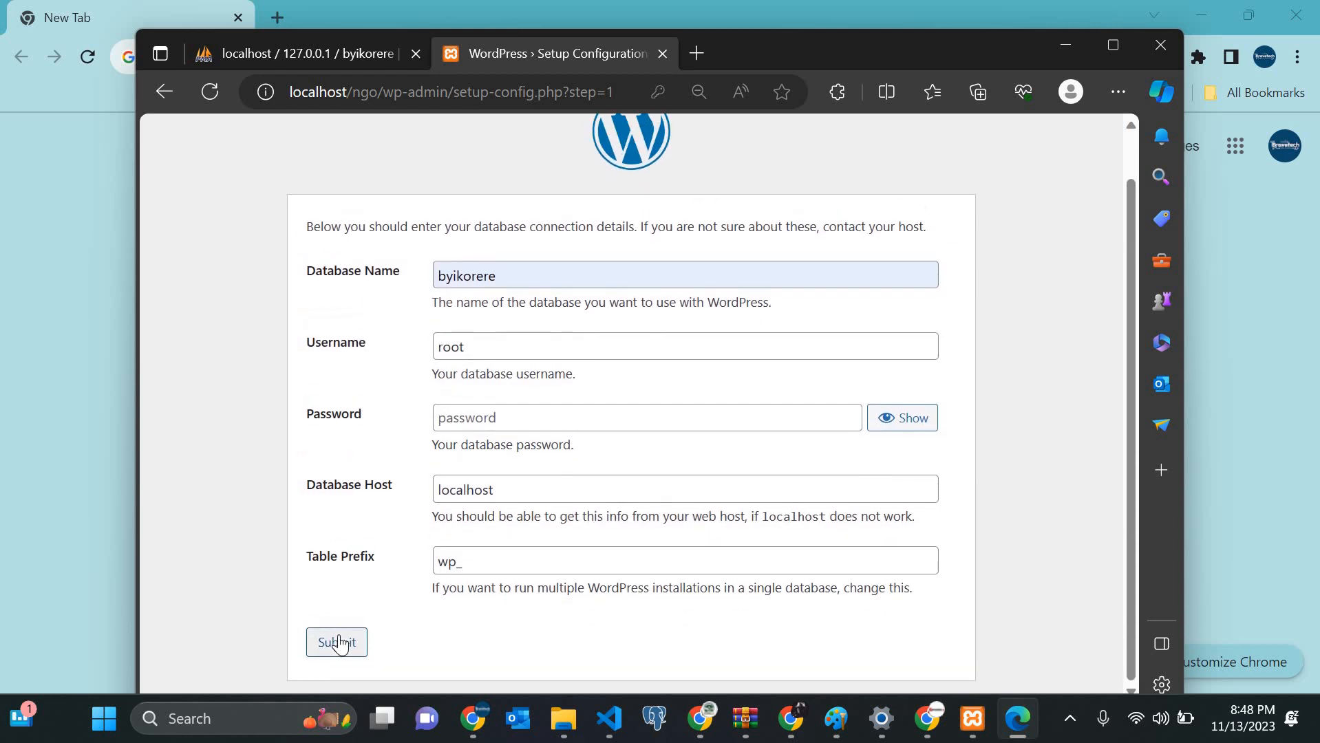
{"action": "left_click", "coordinate": [339, 644]}
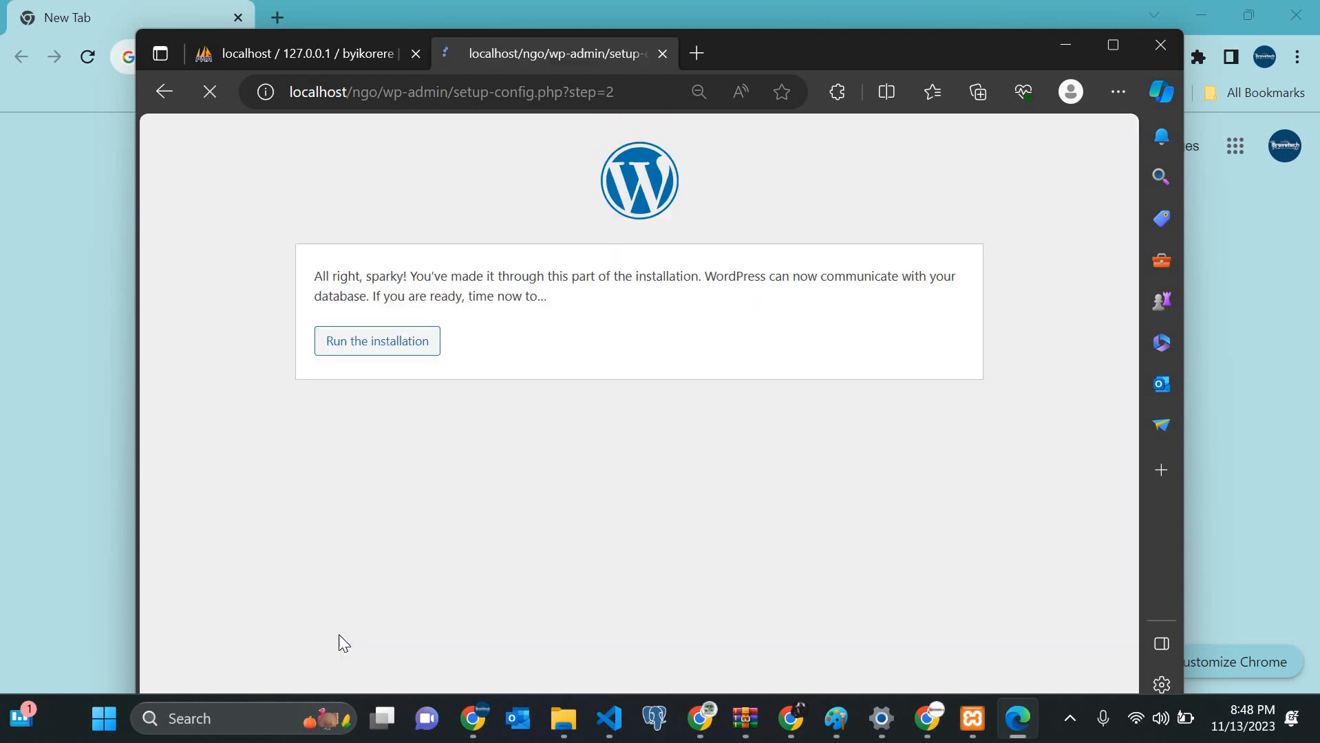
Step: Start installation and enter site title NGO with username Admin
{"action": "left_click", "coordinate": [395, 346]}
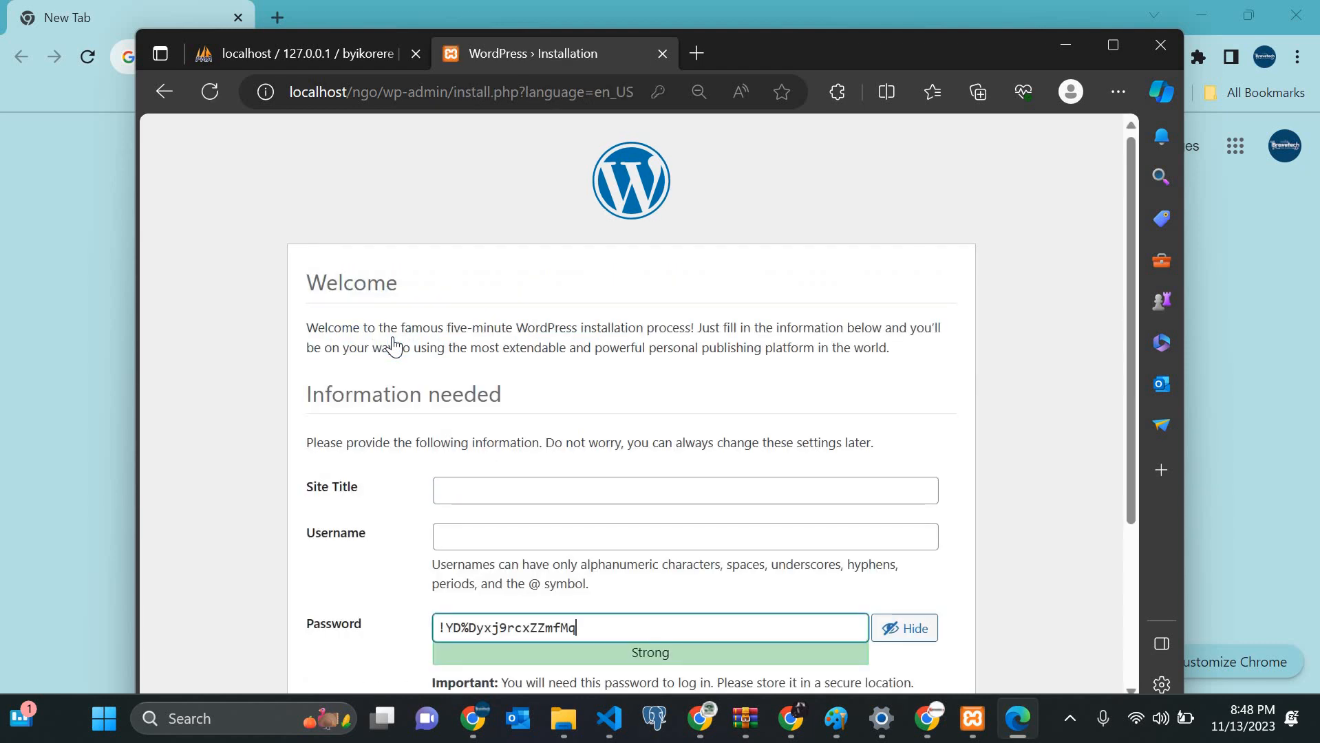
{"action": "scroll", "coordinate": [395, 346], "scroll_direction": "down", "scroll_amount": 3}
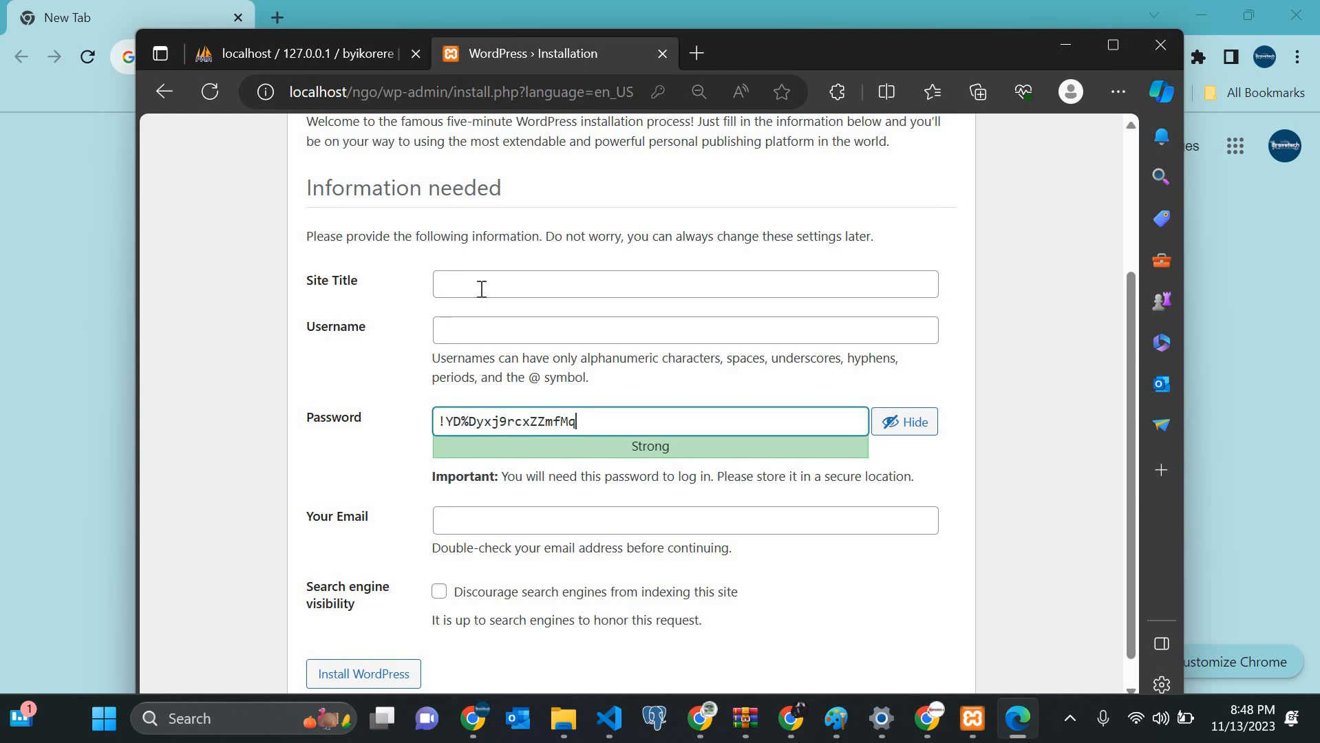
{"action": "left_click", "coordinate": [482, 284]}
{"action": "key", "text": "Caps_Lock"}
{"action": "type", "text": "NGO"}
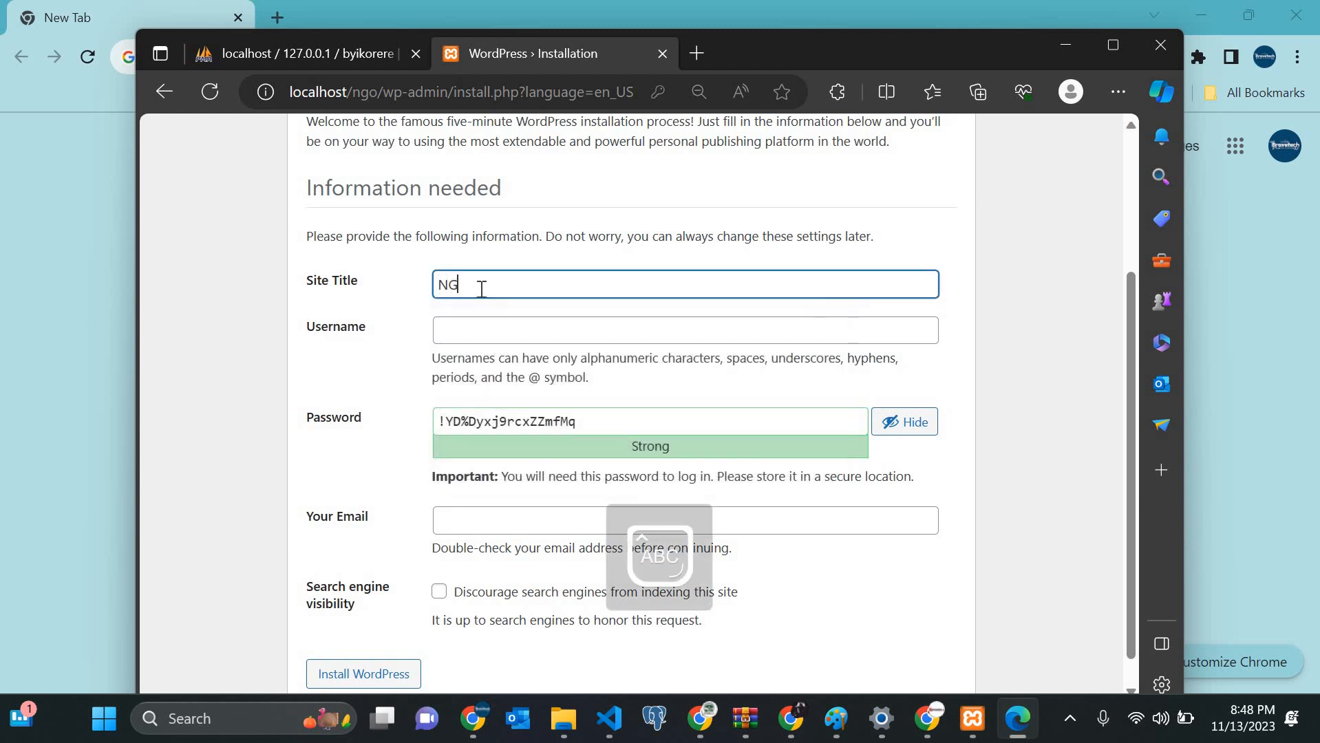
{"action": "left_click", "coordinate": [474, 325]}
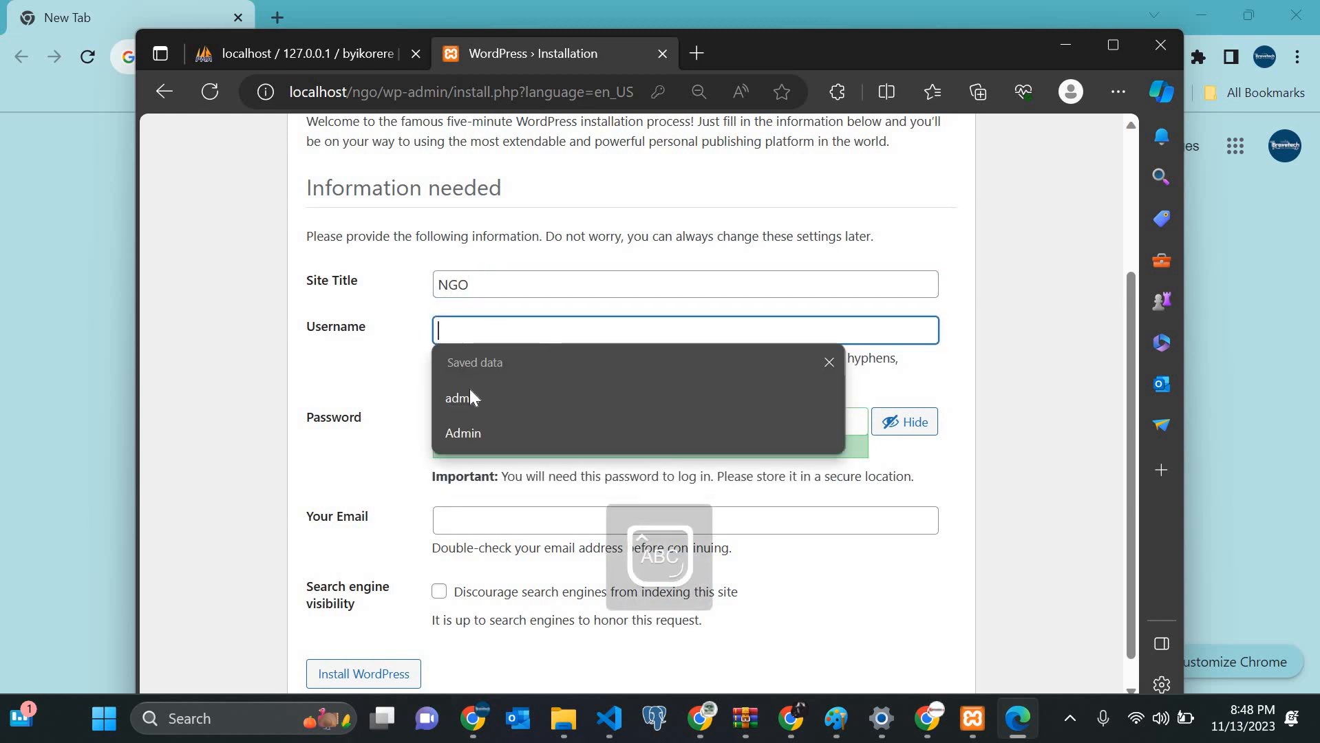
{"action": "left_click", "coordinate": [558, 431]}
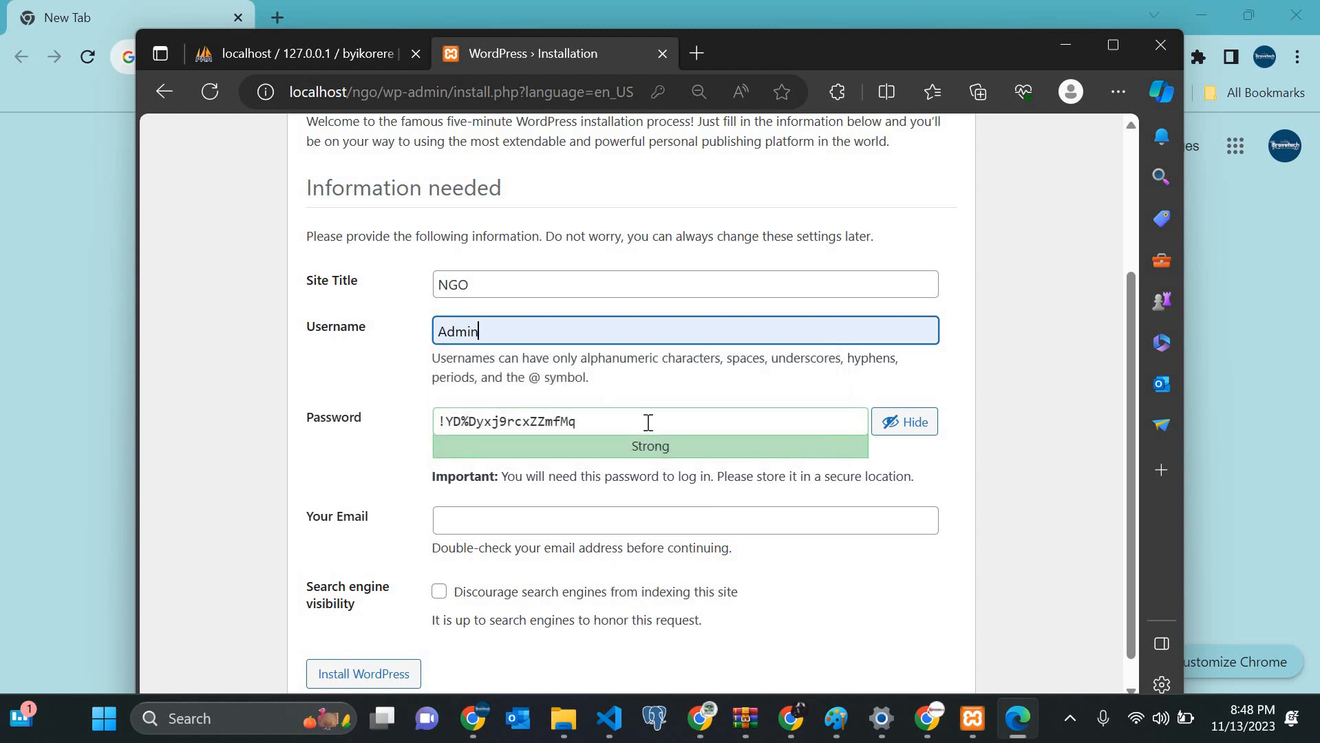
Step: Replace the generated password with your own admin password
{"action": "left_click", "coordinate": [648, 423]}
{"action": "key", "text": "ctrl+a"}
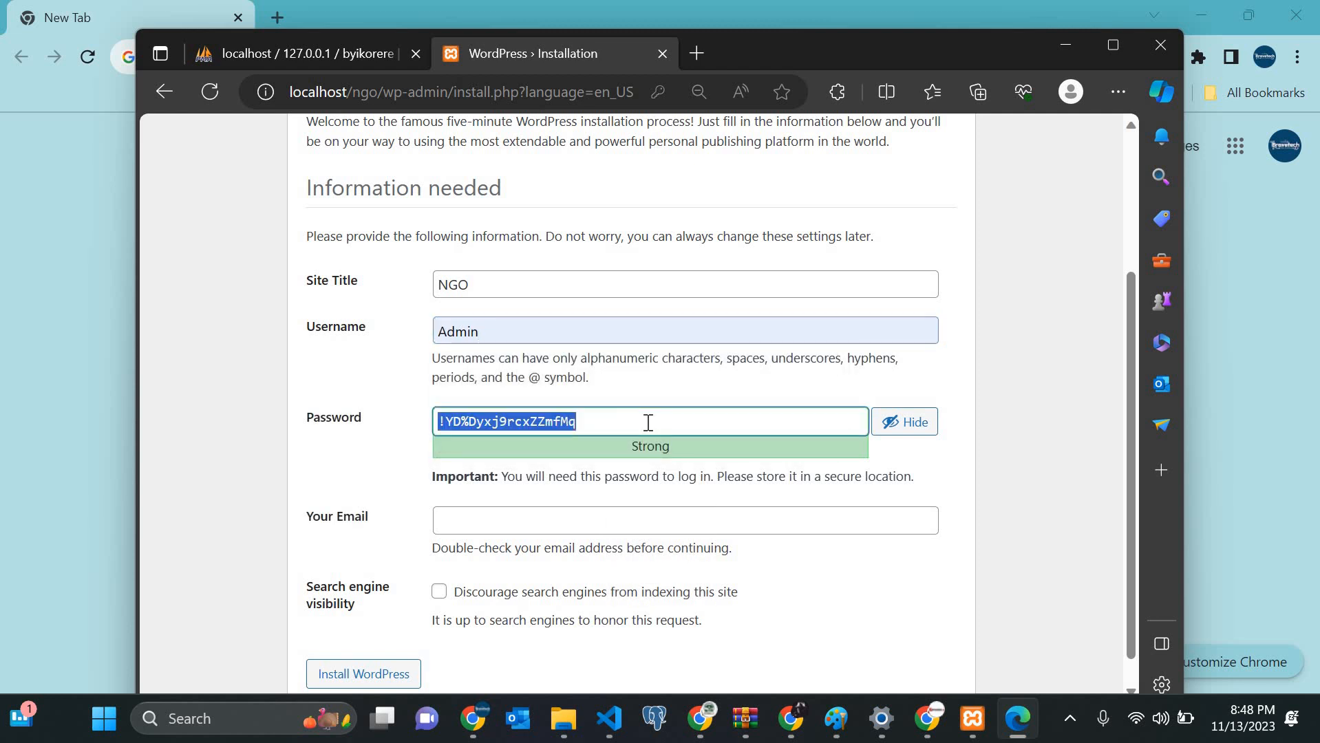
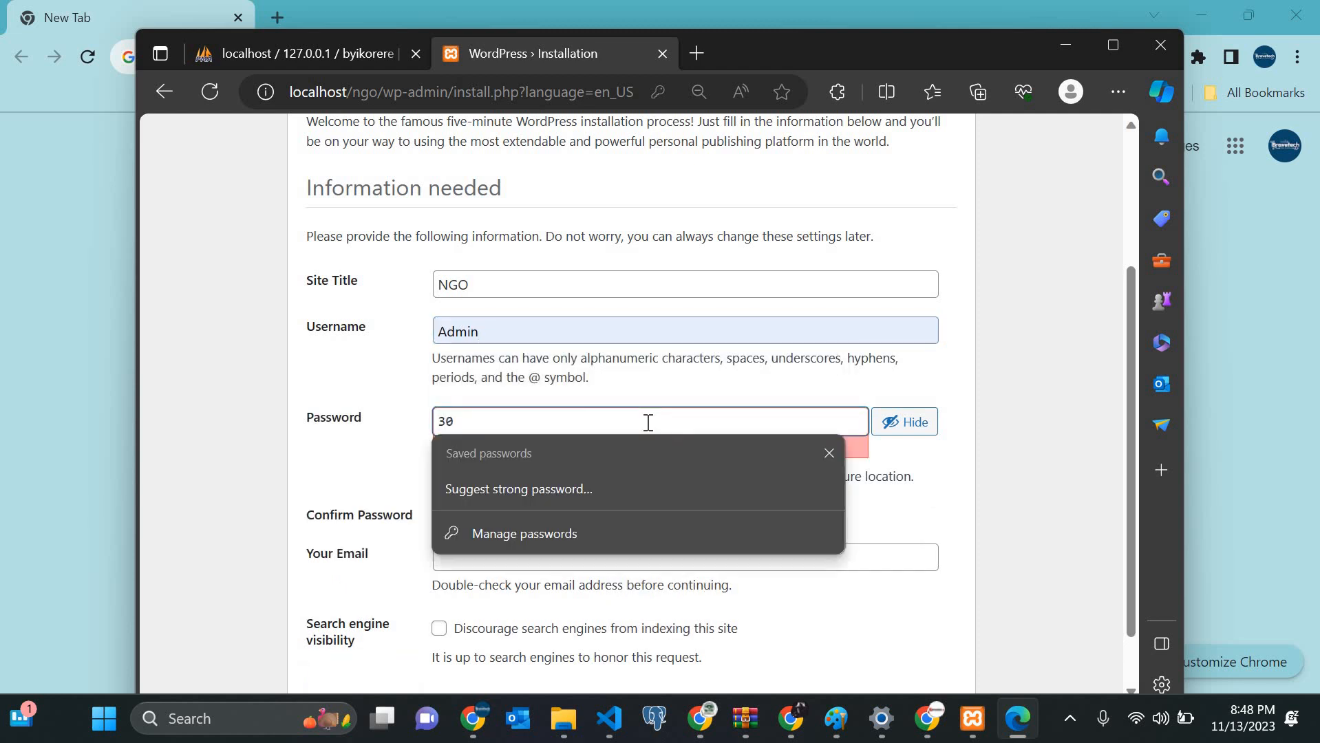
{"action": "key", "text": "BackSpace"}
{"action": "key", "text": "BackSpace"}
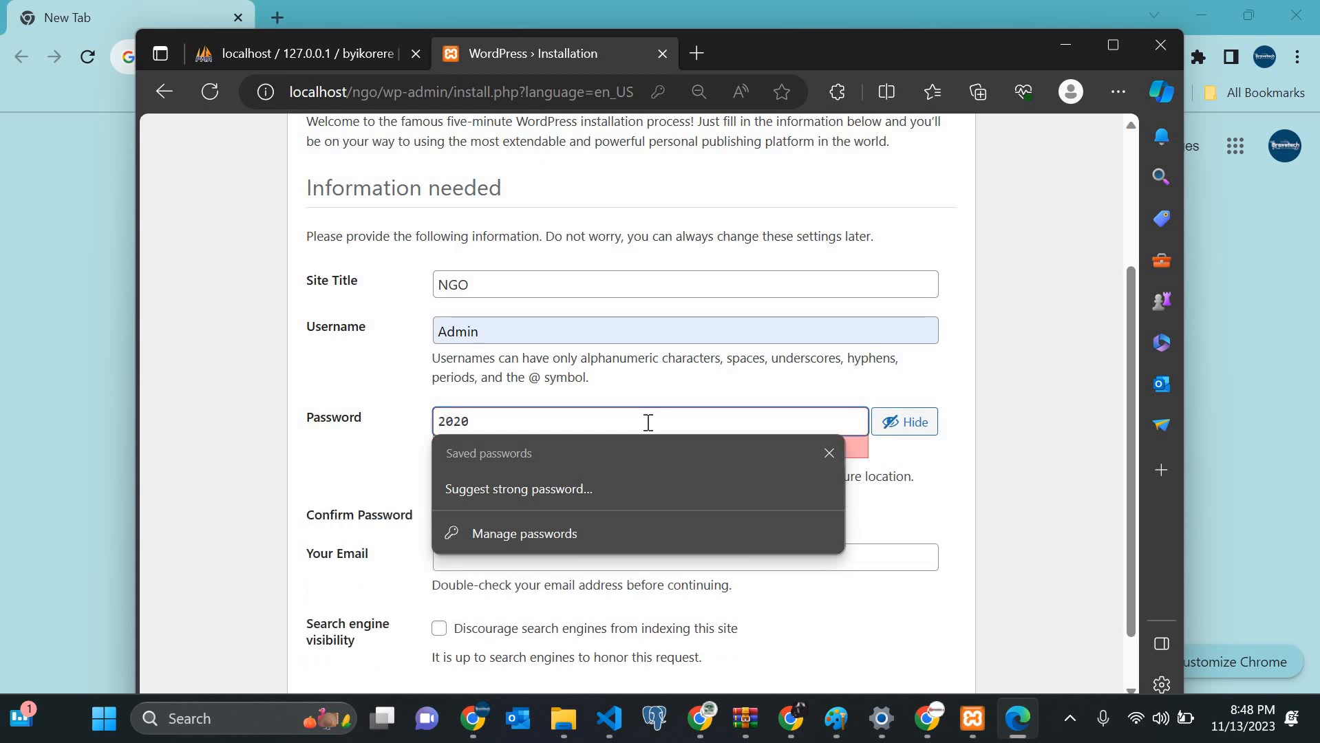
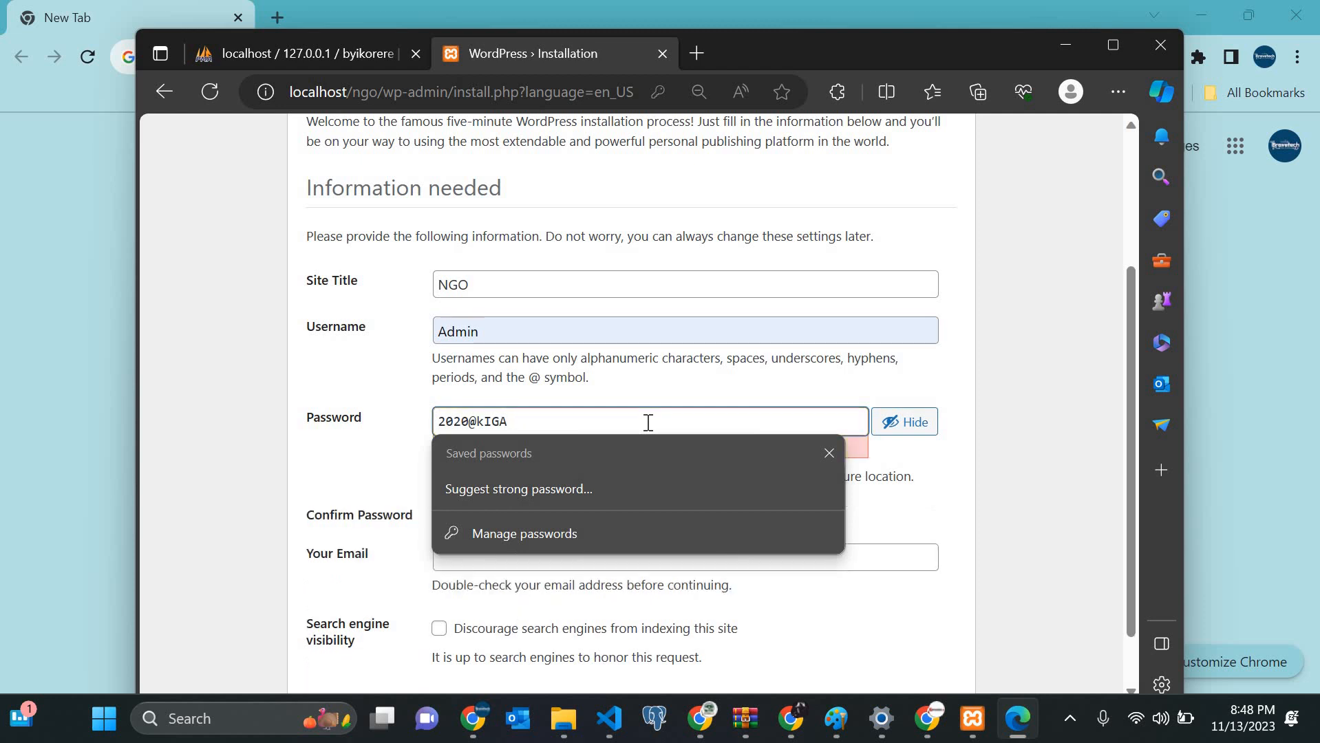
{"action": "key", "text": "Caps_Lock"}
{"action": "key", "text": "Caps_Lock"}
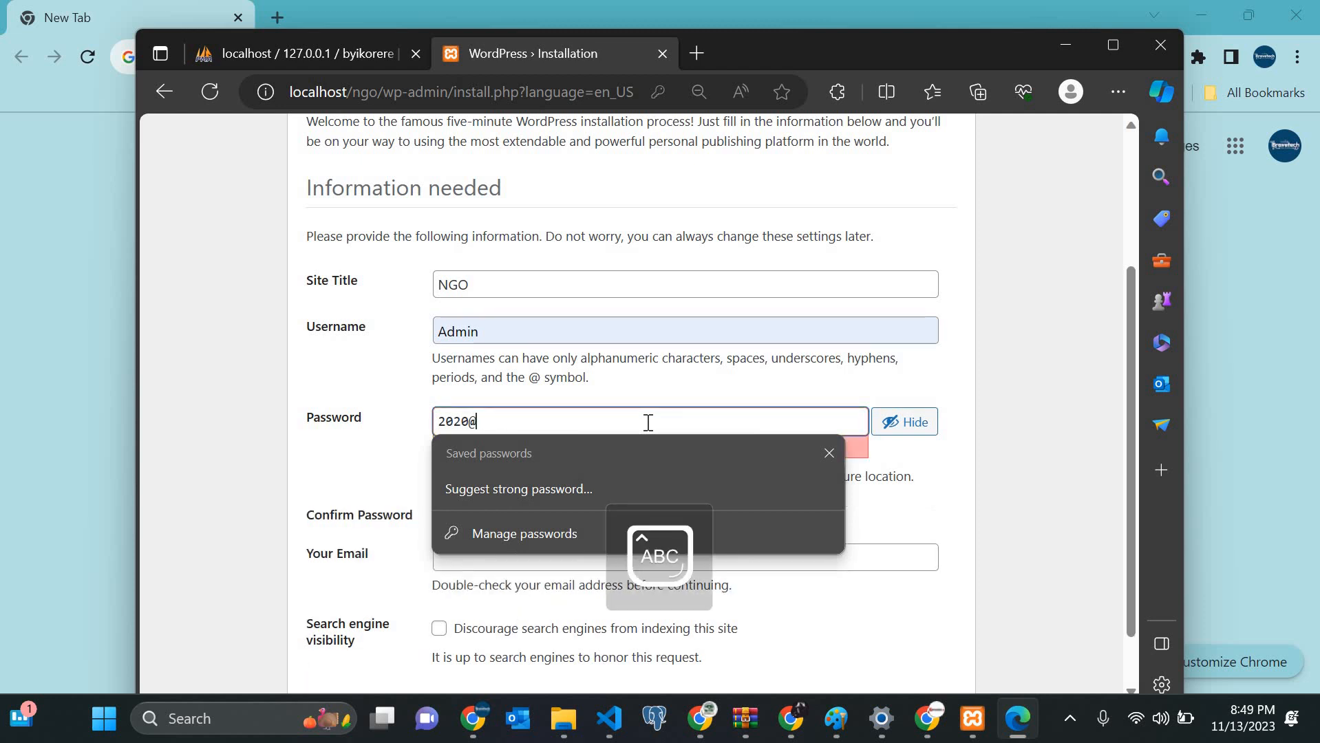
{"action": "key", "text": "Caps_Lock"}
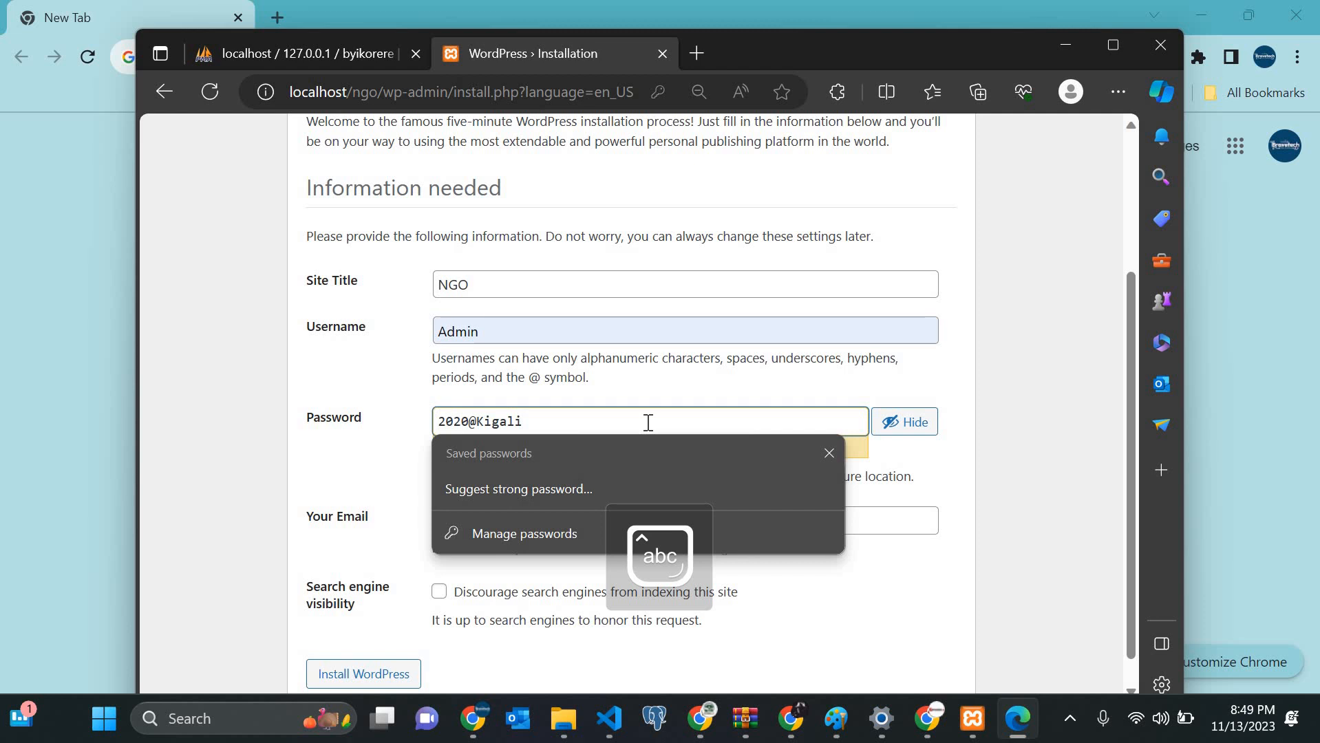
Step: Fill the admin e-mail from a saved address and run Install WordPress
{"action": "scroll", "coordinate": [648, 422], "scroll_direction": "down", "scroll_amount": 1}
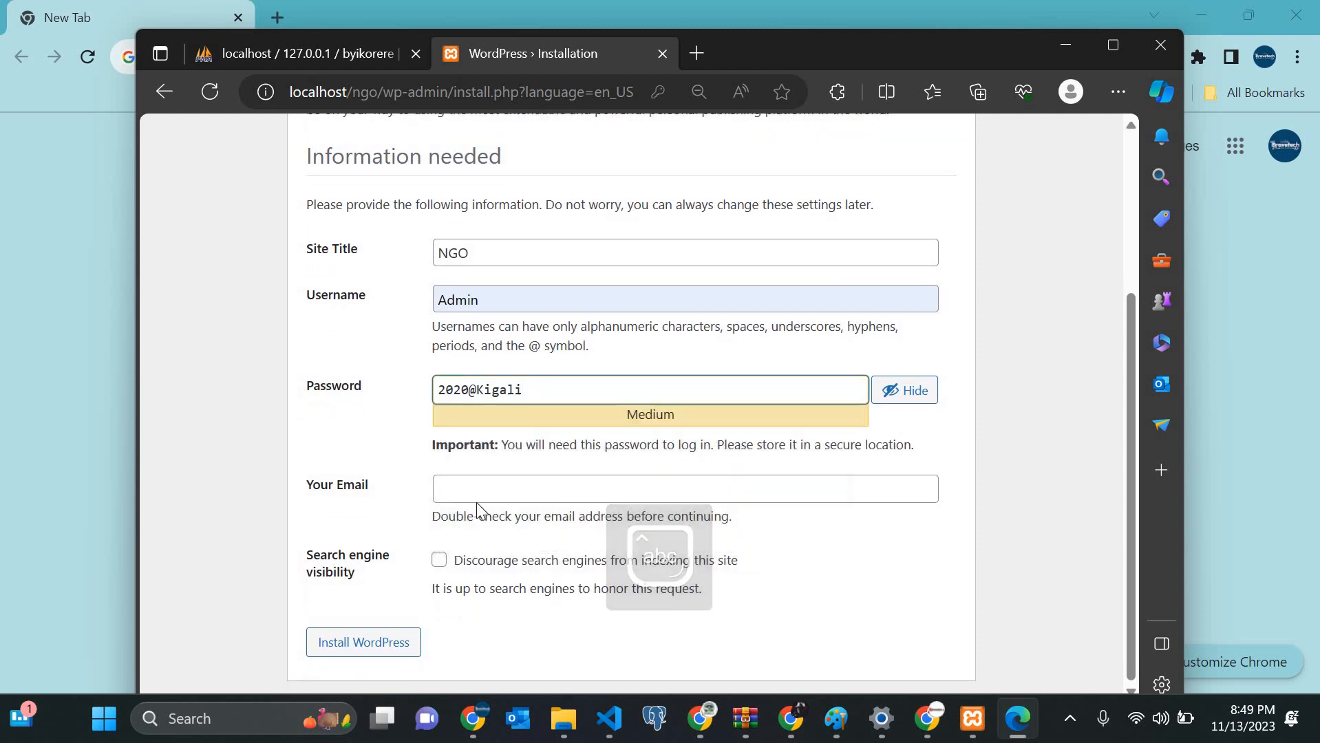
{"action": "left_click", "coordinate": [501, 486]}
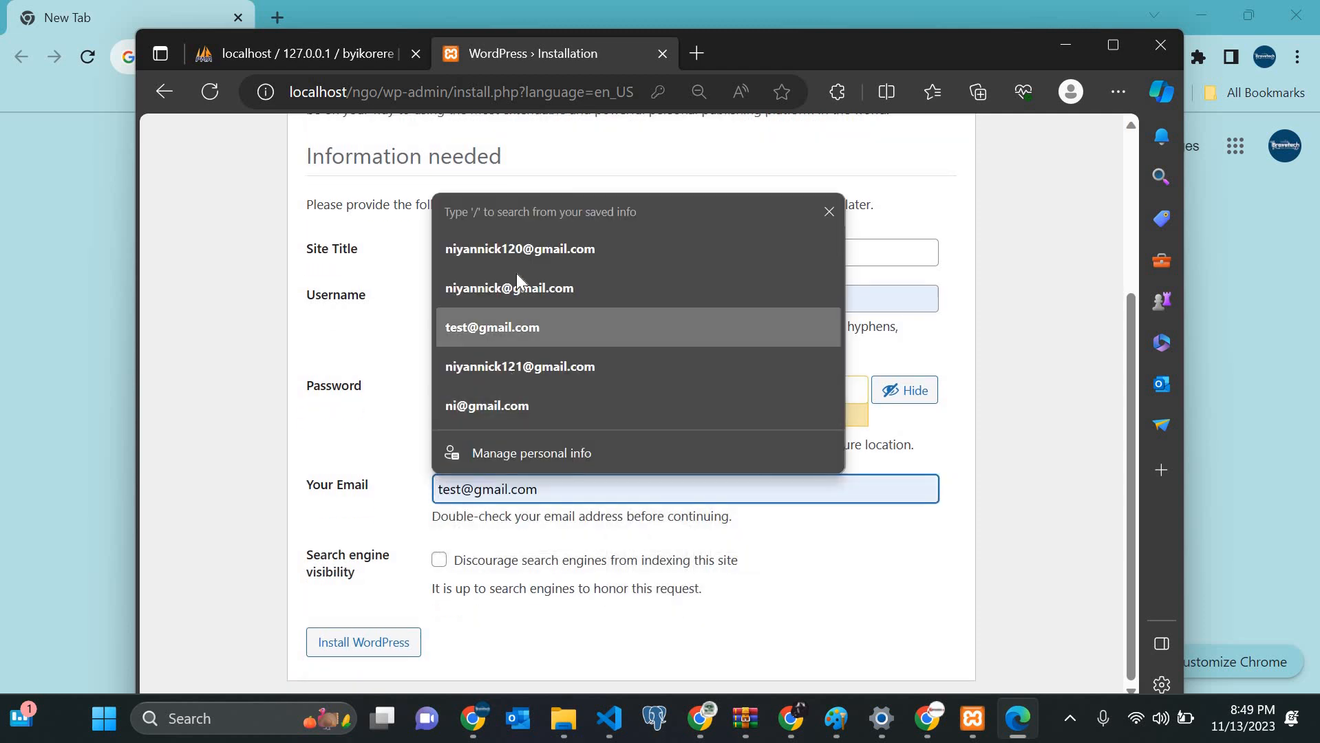
{"action": "left_click", "coordinate": [517, 265]}
{"action": "left_click", "coordinate": [362, 642]}
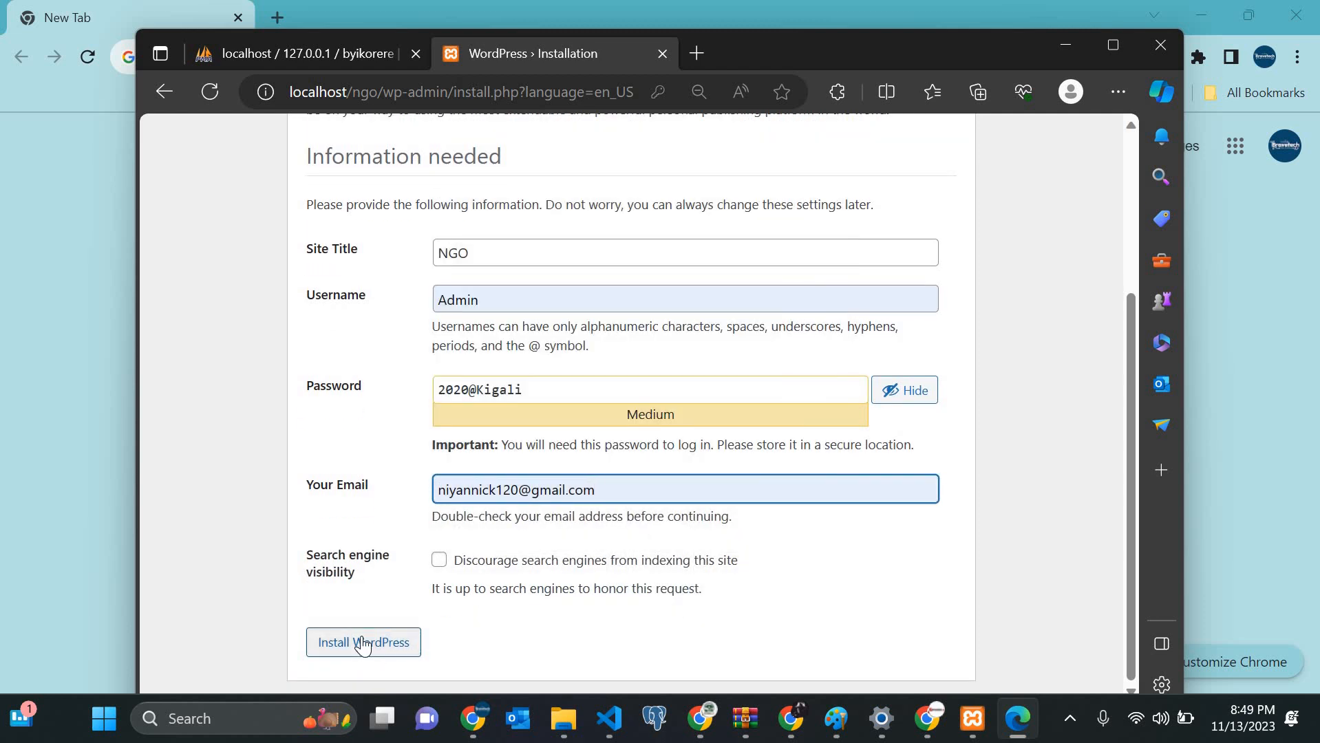
{"action": "left_click", "coordinate": [363, 644]}
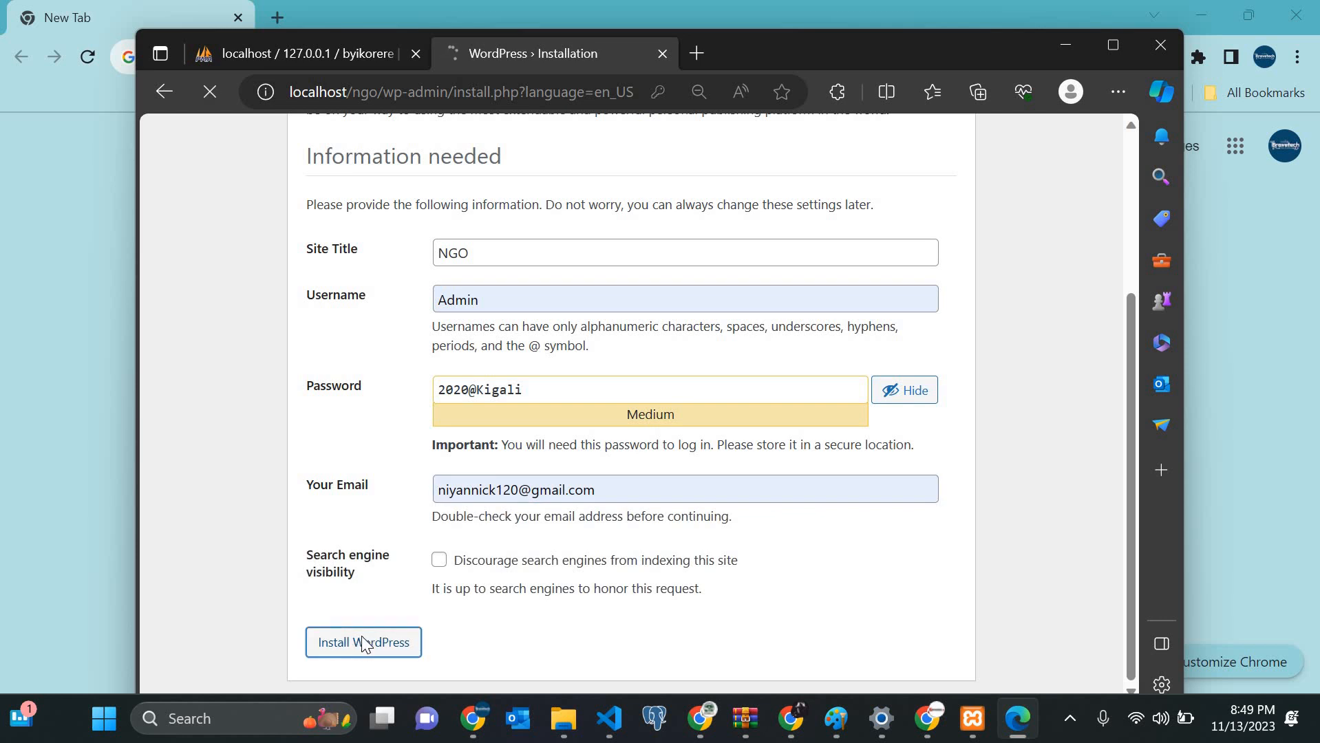
Step: Save the admin password in Edge and log in to the NGO site as Admin
{"action": "left_click", "coordinate": [583, 301]}
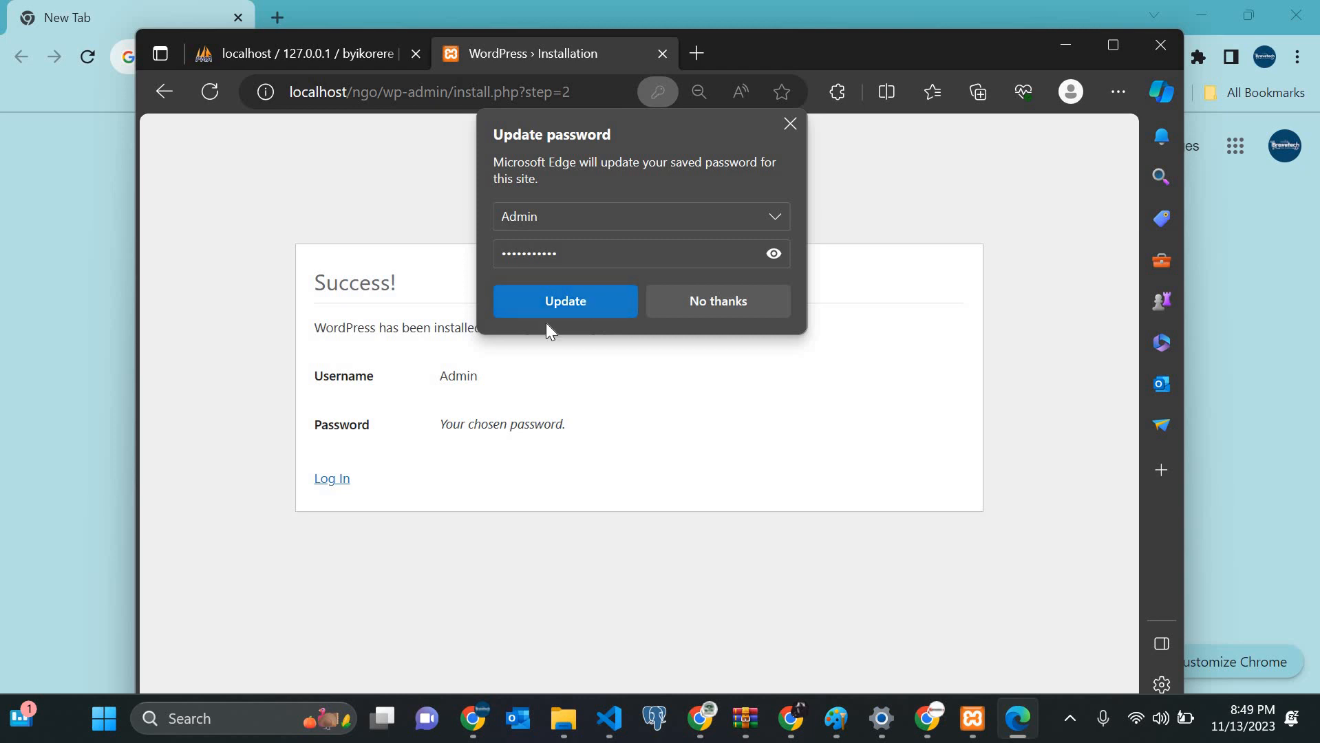
{"action": "left_click", "coordinate": [332, 481]}
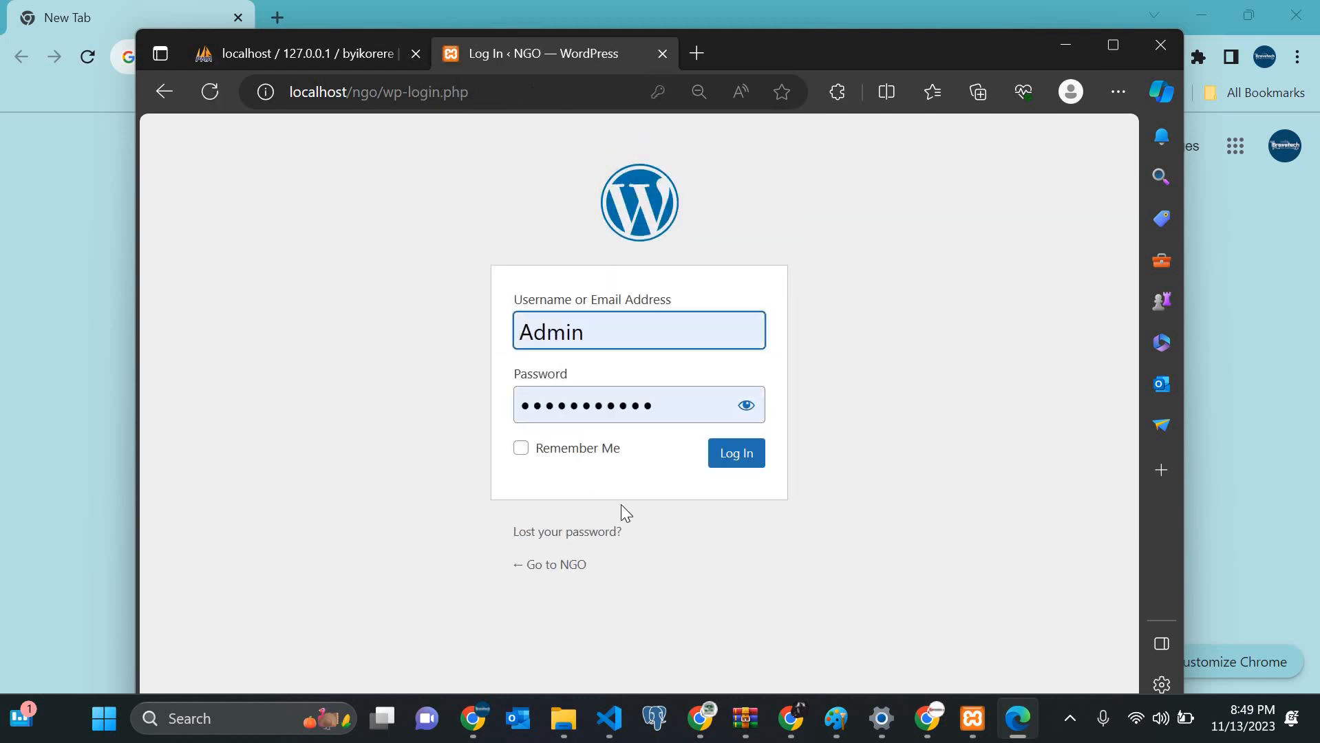
{"action": "left_click", "coordinate": [738, 456]}
{"action": "left_click", "coordinate": [738, 456]}
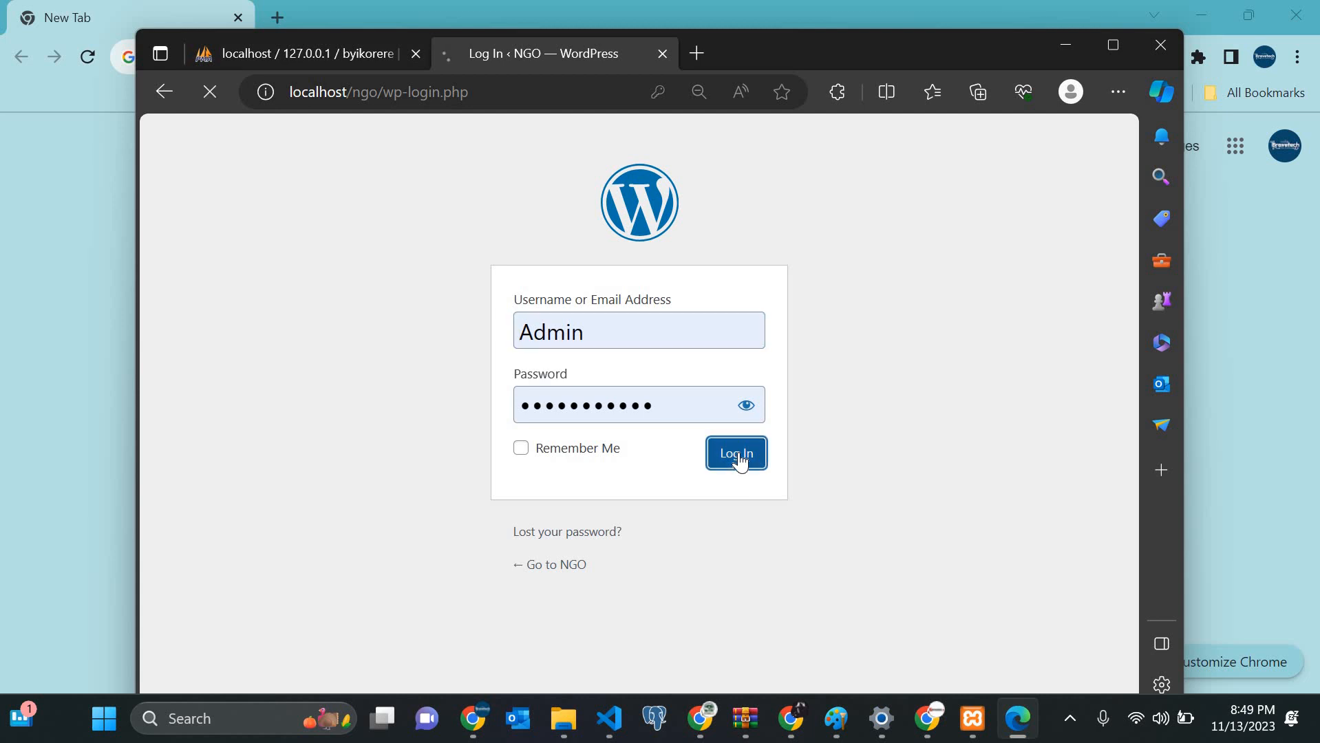
Step: Close the phpMyAdmin tab, dismiss the dashboard welcome panel and maximize the browser
{"action": "left_click", "coordinate": [416, 53]}
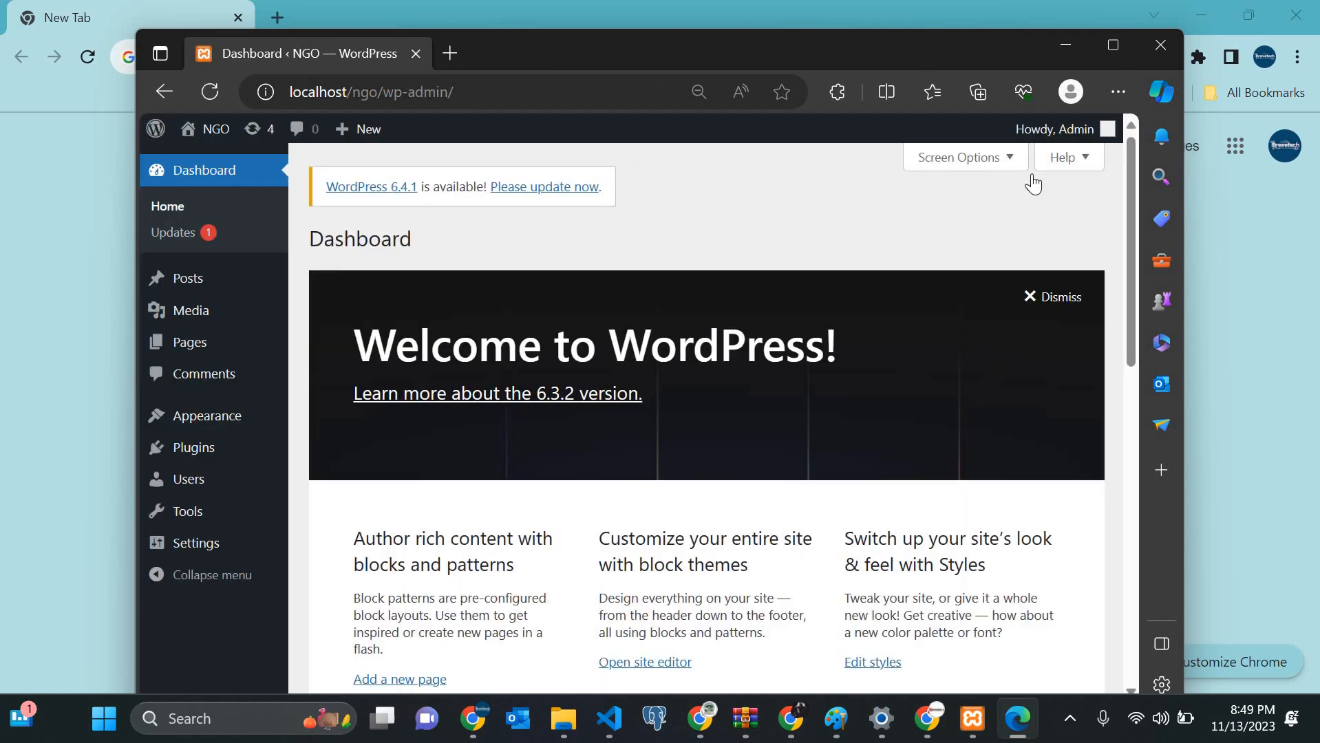
{"action": "left_click", "coordinate": [1044, 304]}
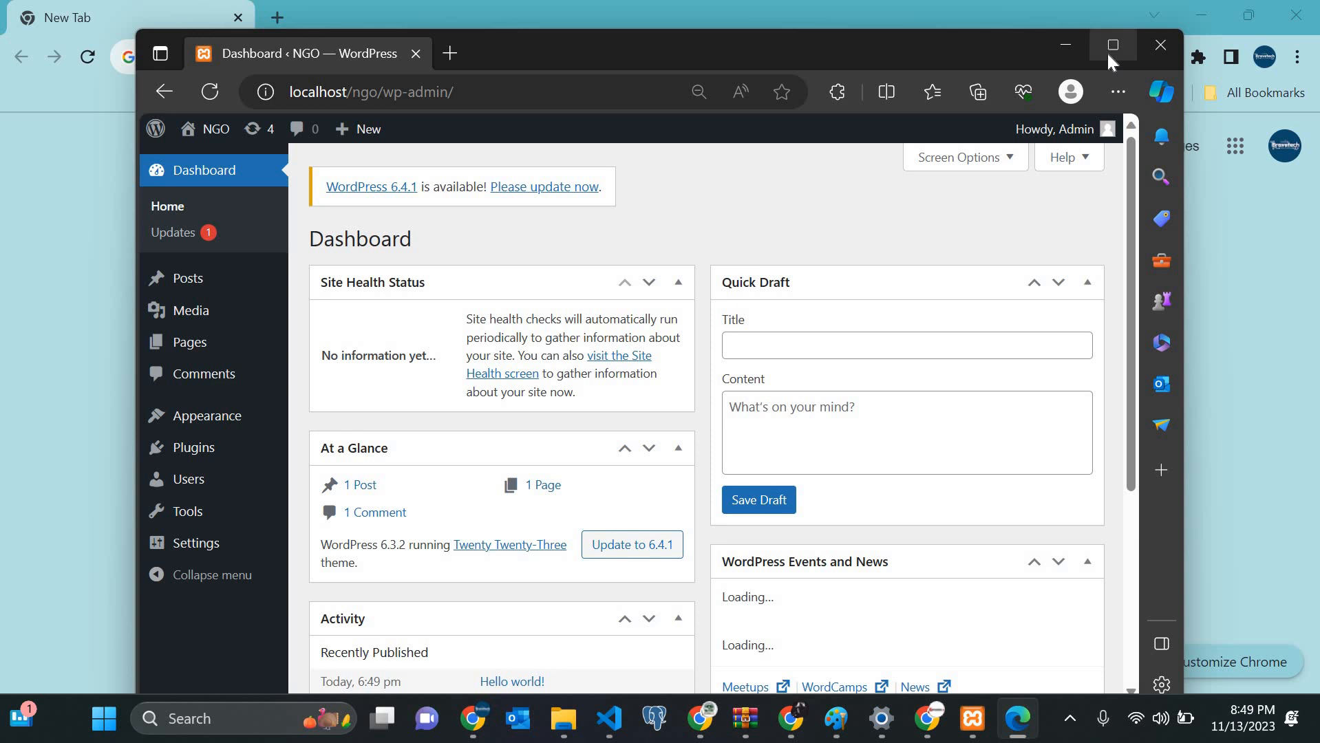
{"action": "left_click", "coordinate": [1113, 45]}
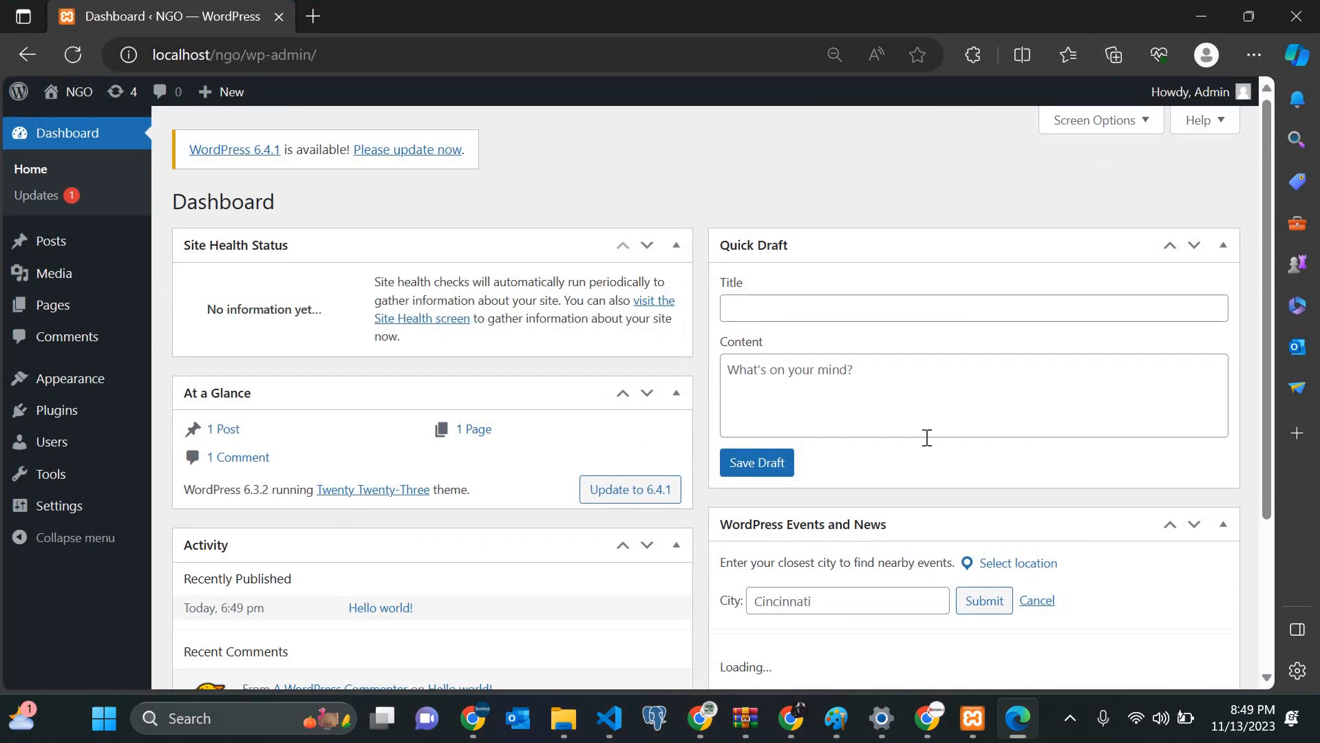
Step: Bring Chrome to the front and switch to the PostgreSQL tutorial video tab
{"action": "mouse_move", "coordinate": [791, 723]}
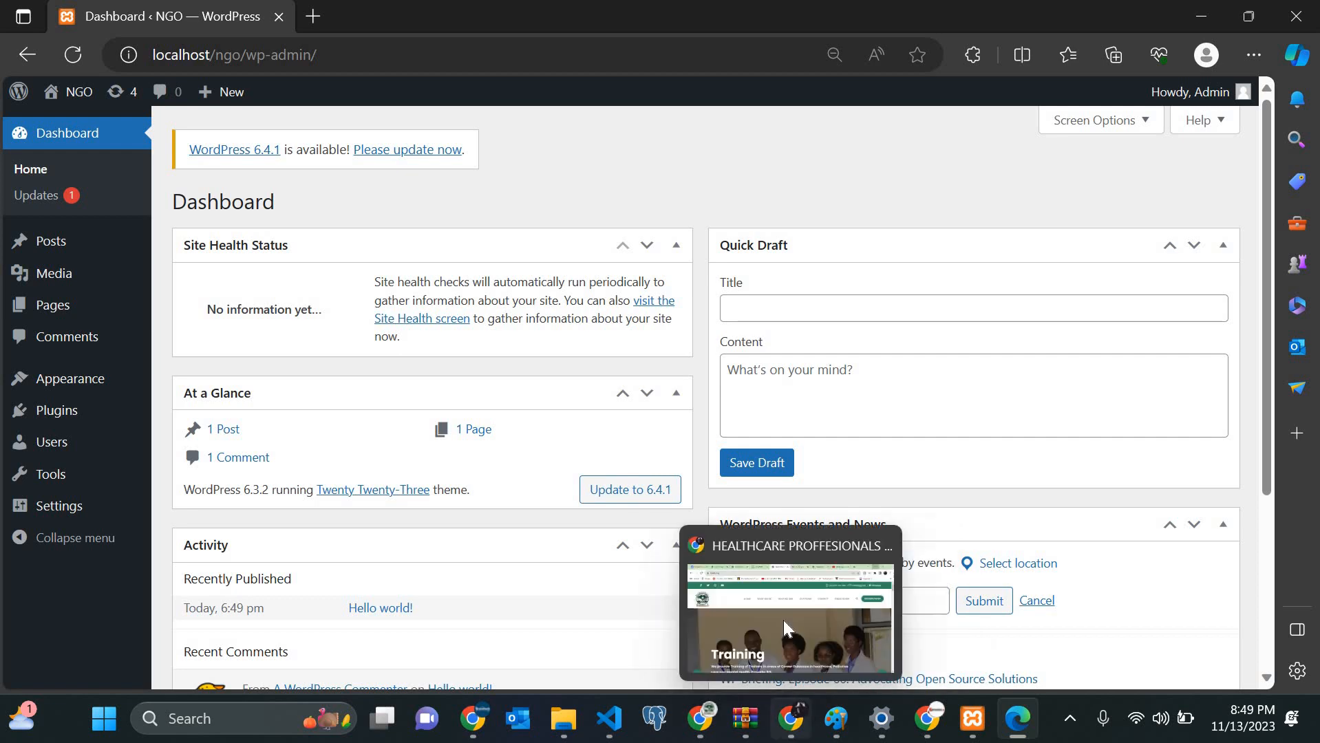
{"action": "left_click", "coordinate": [783, 621]}
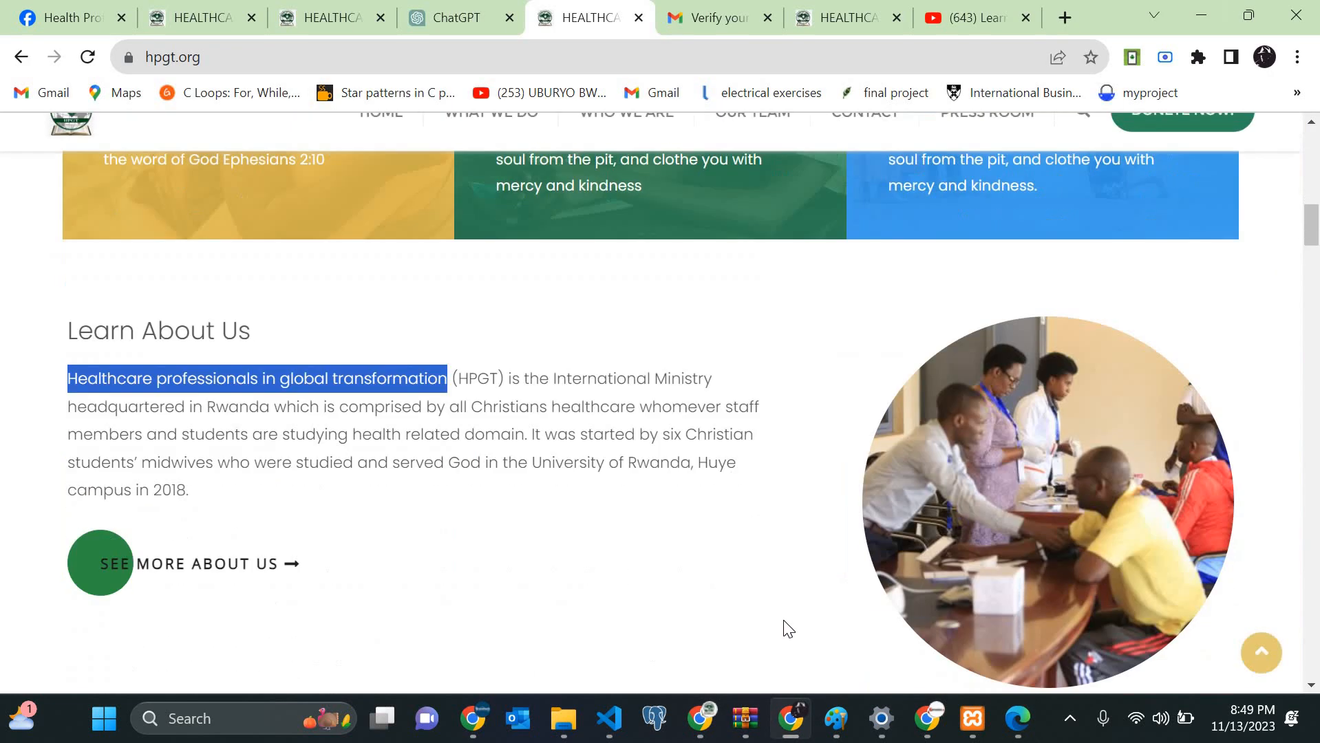
{"action": "scroll", "coordinate": [783, 623], "scroll_direction": "down", "scroll_amount": 20}
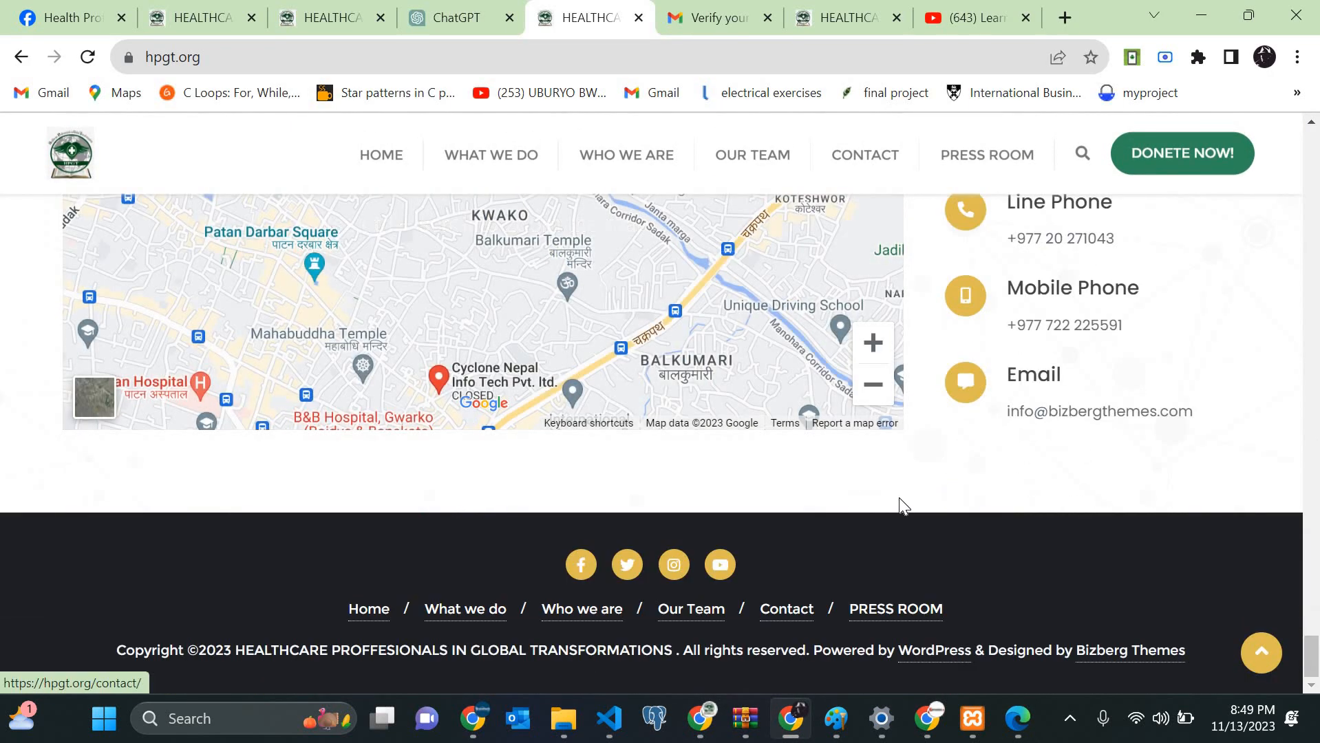
{"action": "scroll", "coordinate": [900, 498], "scroll_direction": "up", "scroll_amount": 15}
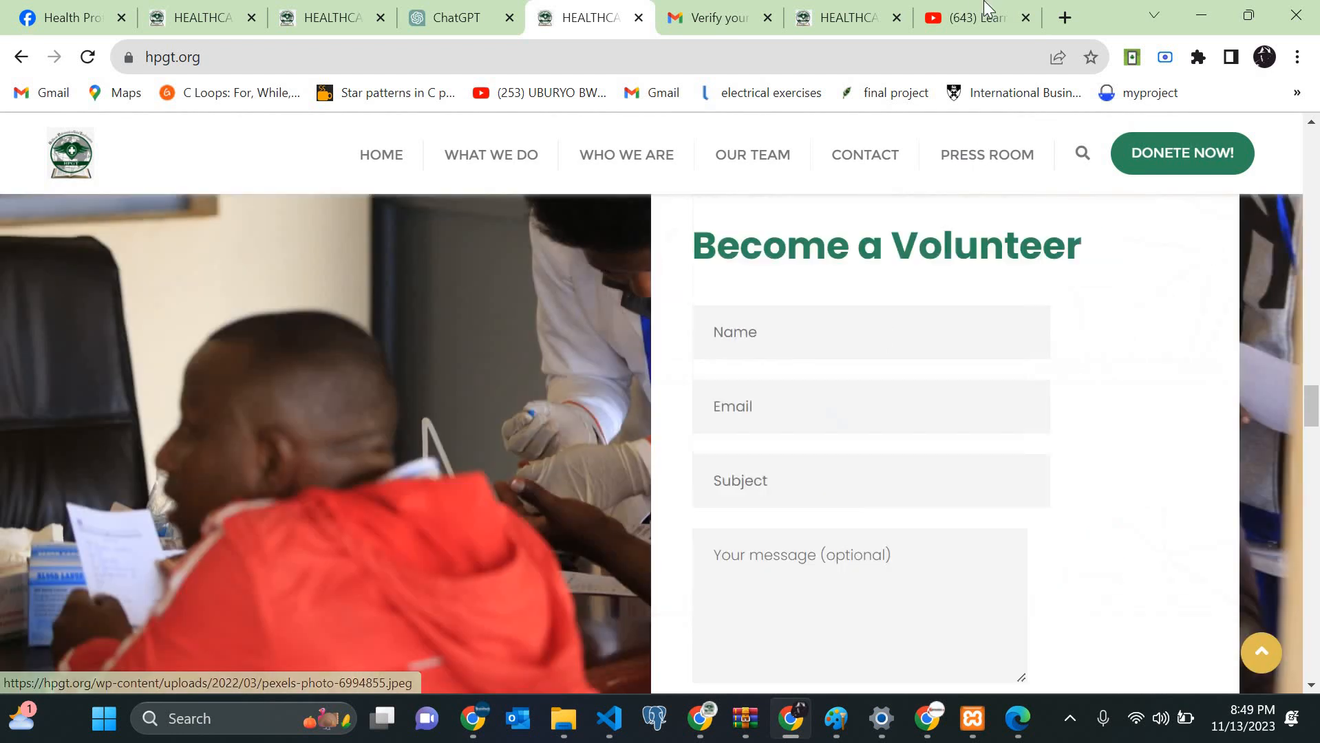
{"action": "left_click", "coordinate": [977, 16]}
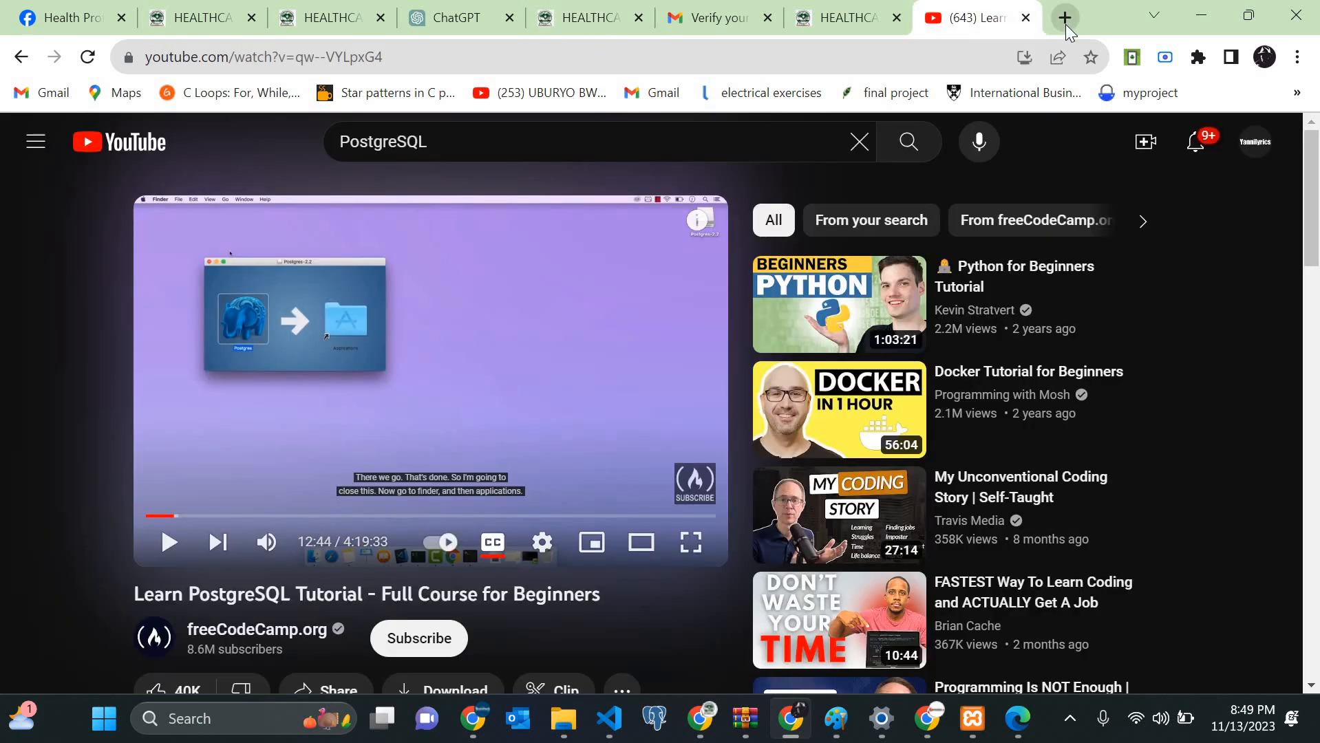
Step: Search the web for 'bizberg' in a new tab, correcting the misspelled query
{"action": "left_click", "coordinate": [1065, 23]}
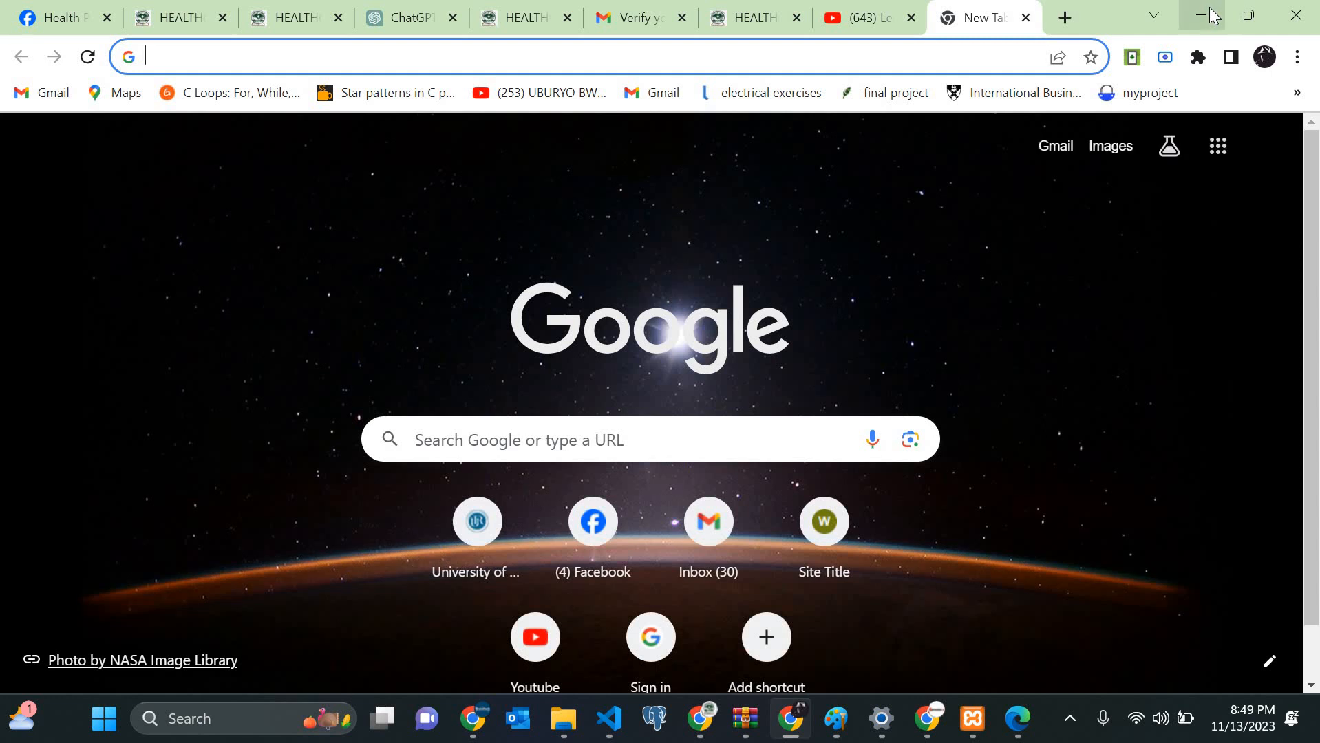
{"action": "type", "text": "biz"}
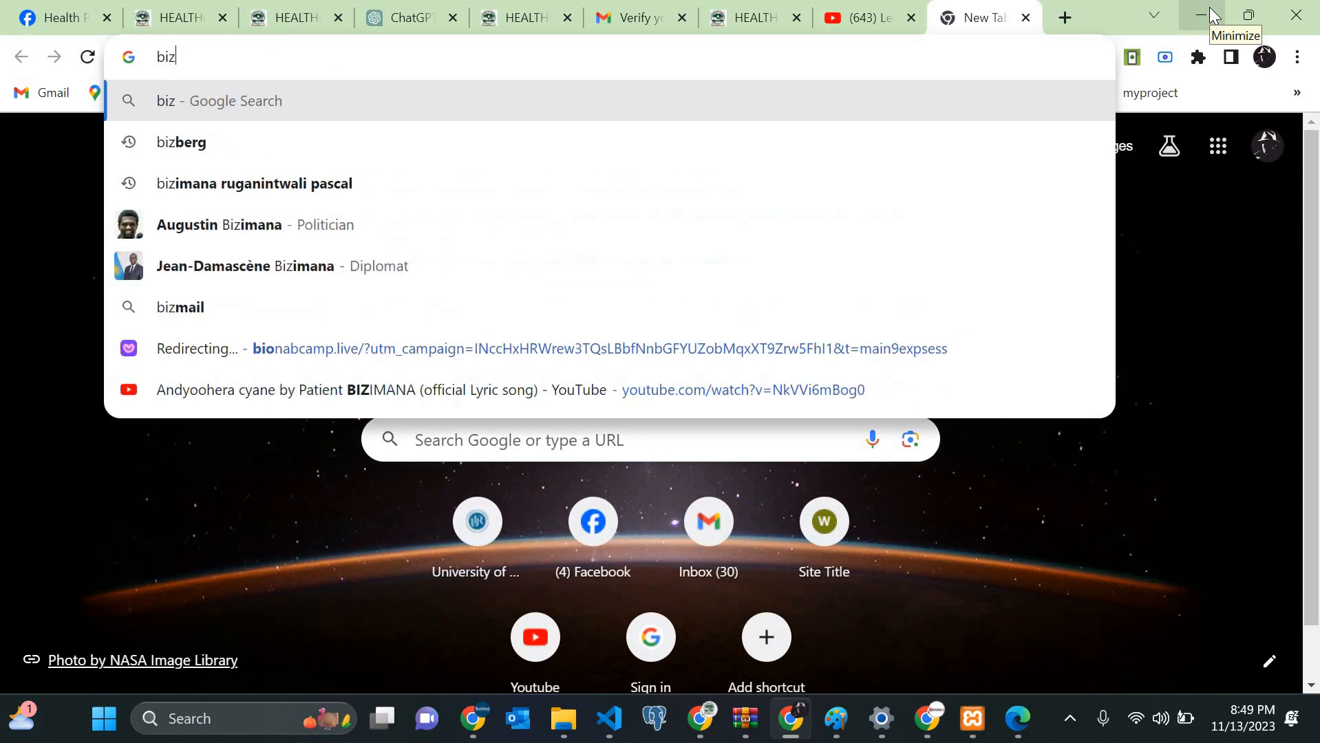
{"action": "type", "text": "ben"}
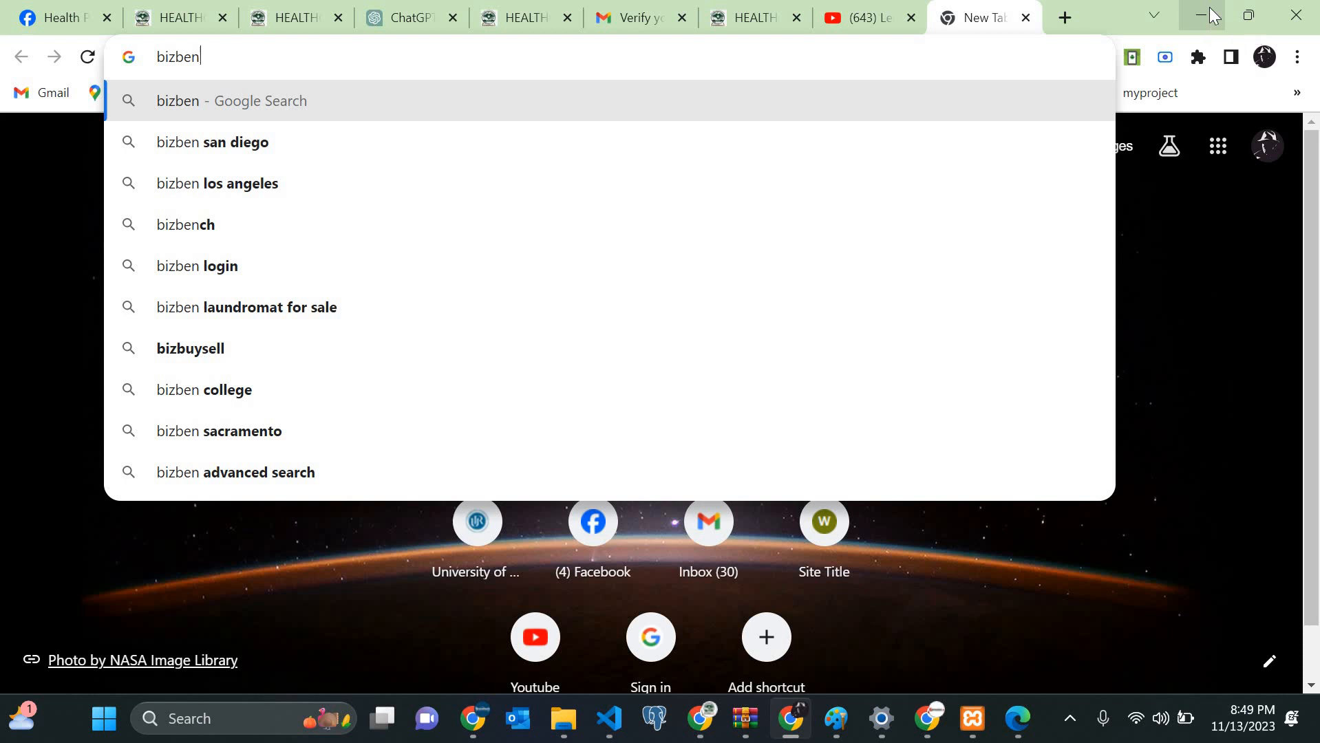
{"action": "type", "text": "g"}
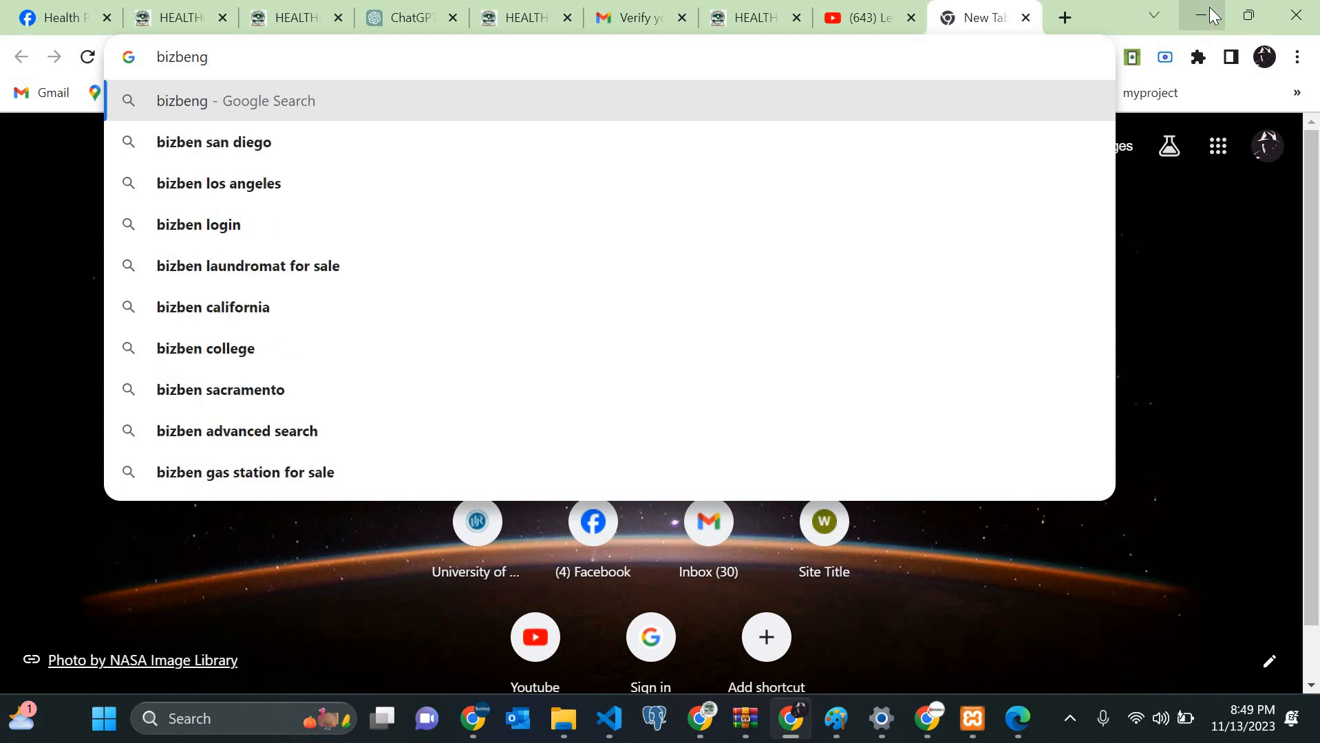
{"action": "key", "text": "BackSpace"}
{"action": "key", "text": "BackSpace"}
{"action": "key", "text": "BackSpace"}
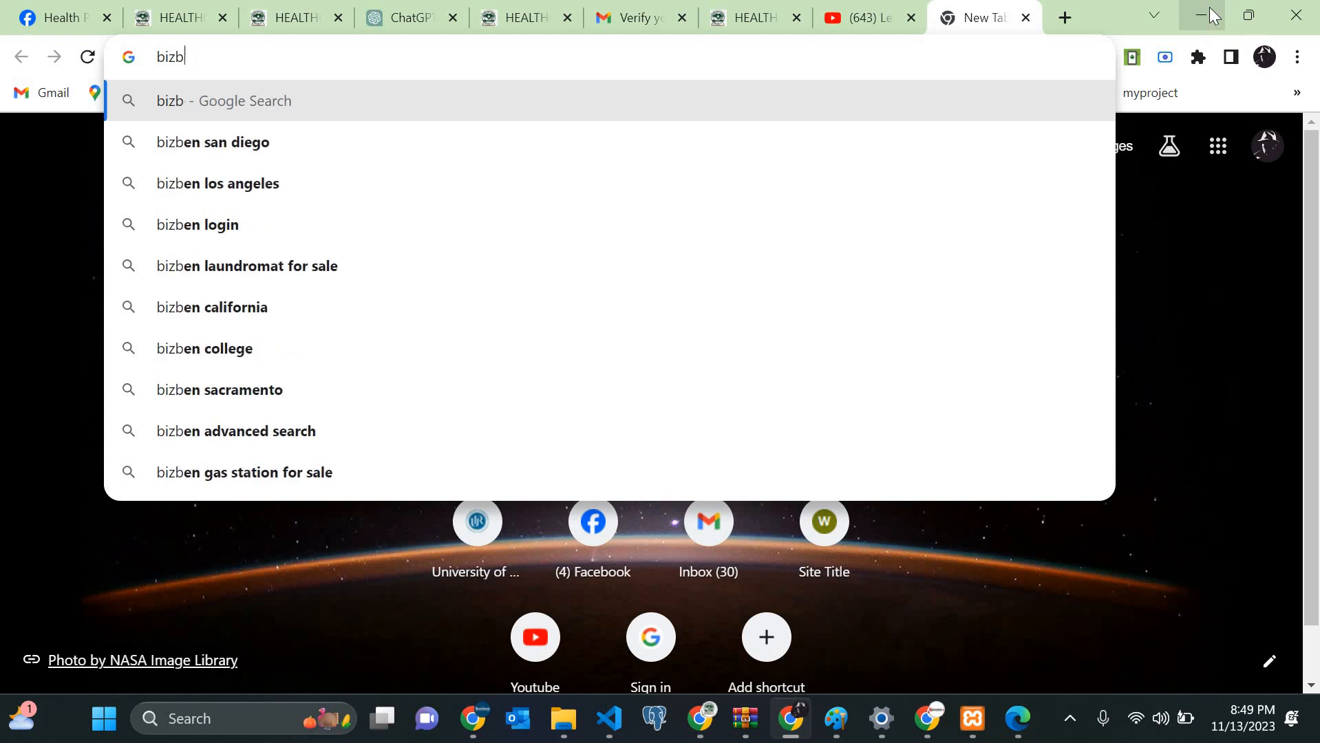
{"action": "type", "text": "ern"}
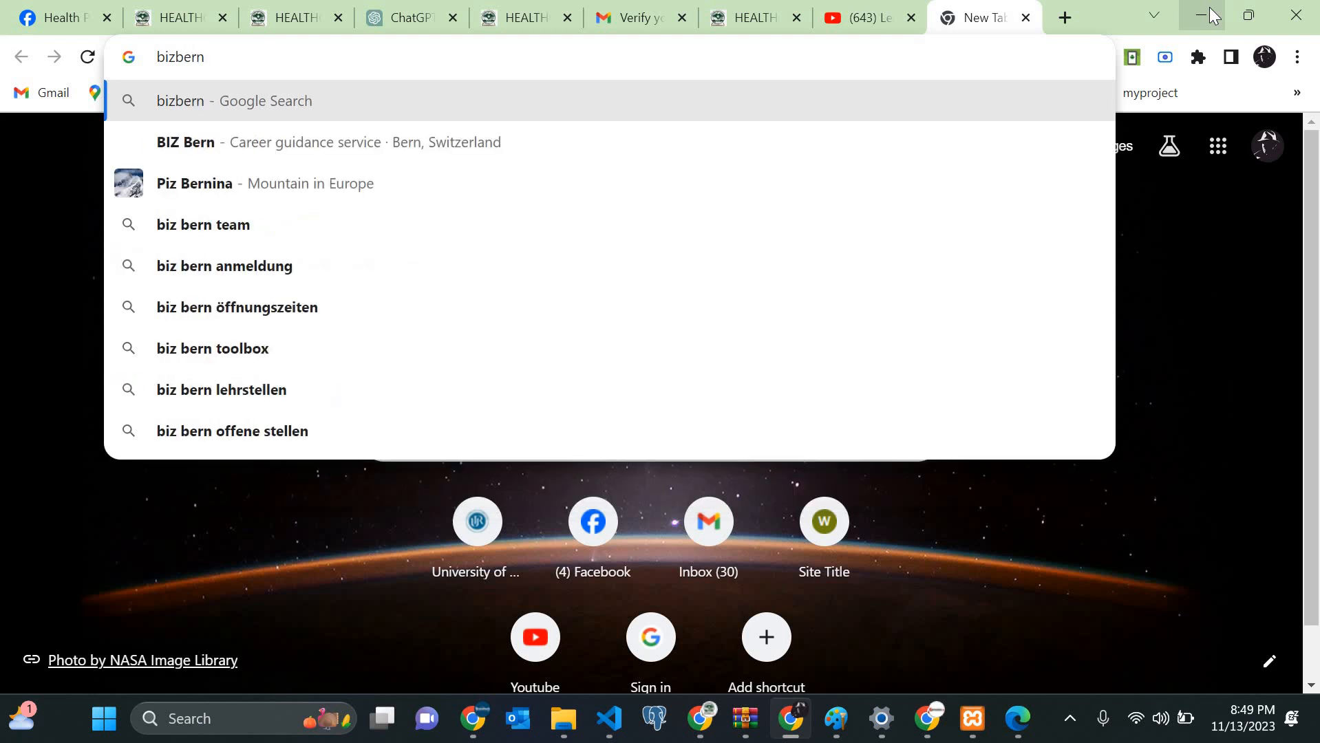
{"action": "key", "text": "BackSpace"}
{"action": "type", "text": "g themes"}
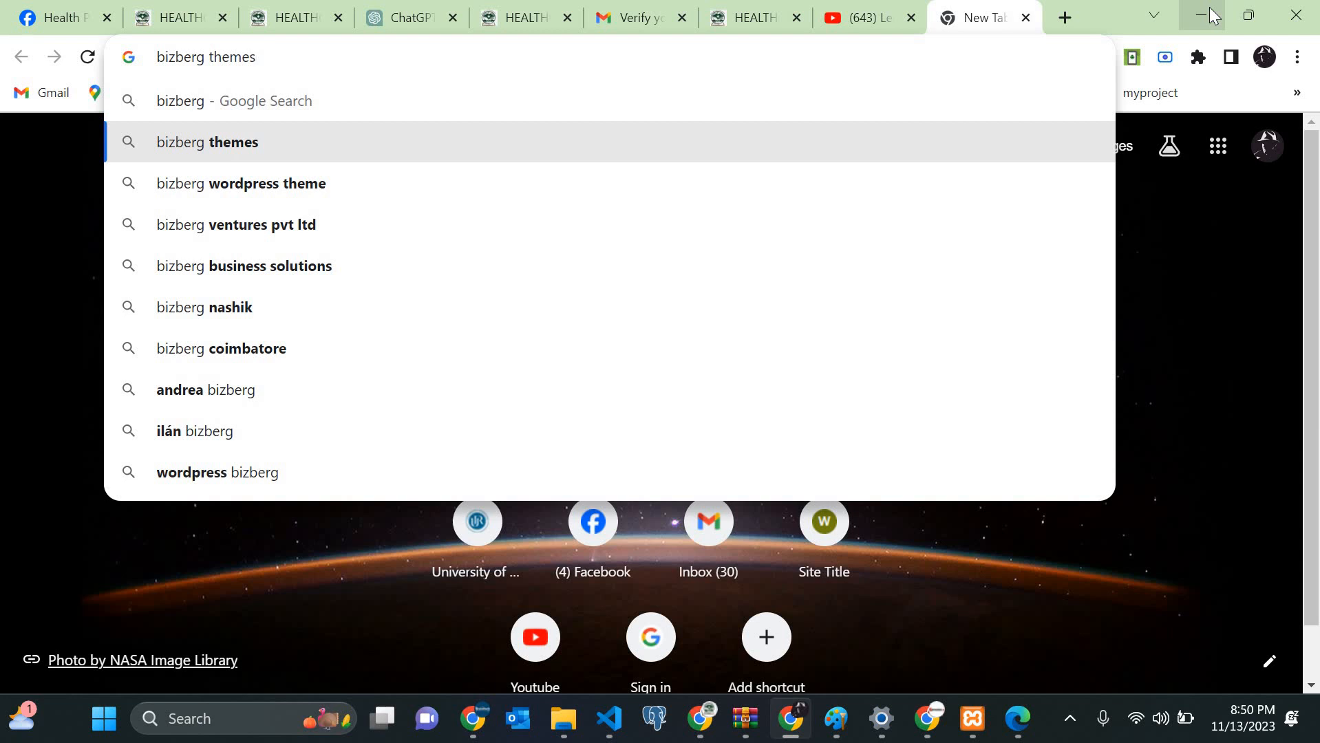
{"action": "key", "text": "Return"}
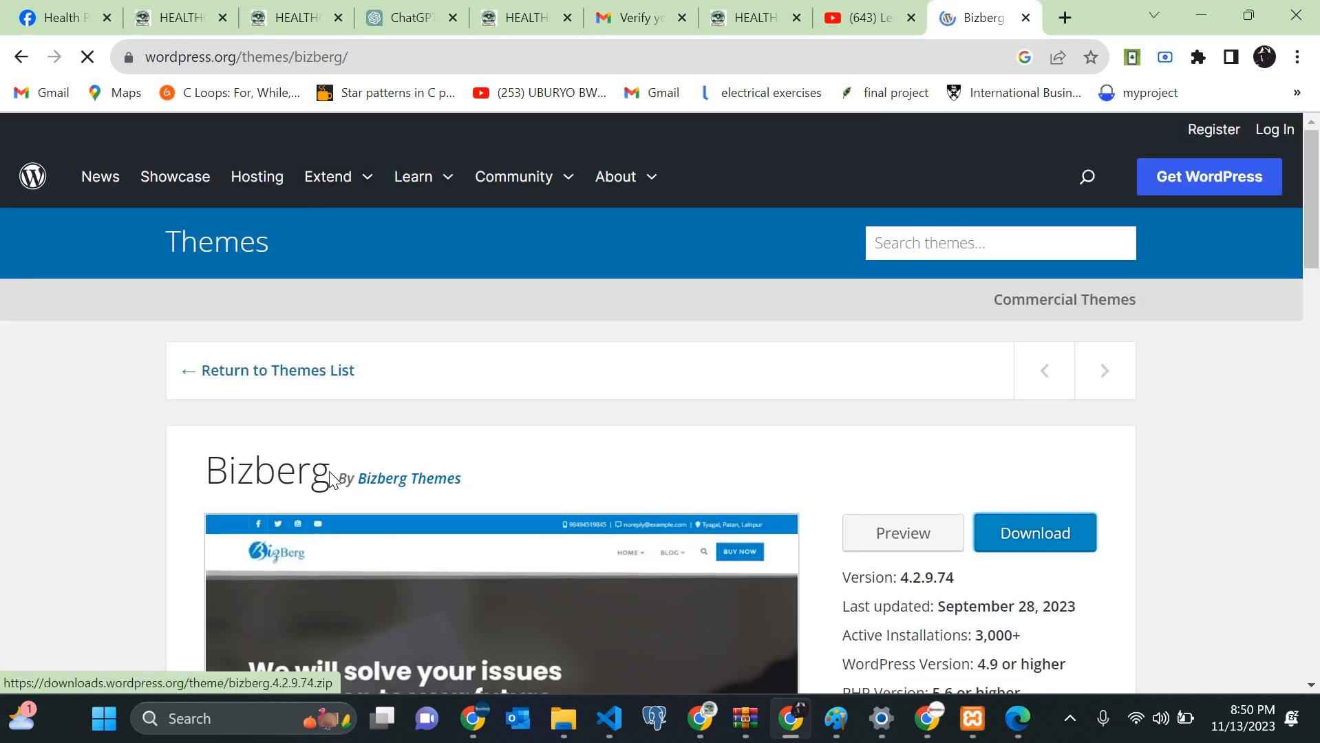
Step: Select the Bizberg theme name in the page heading
{"action": "left_click_drag", "start_coordinate": [334, 476], "coordinate": [185, 472]}
{"action": "scroll", "coordinate": [190, 475], "scroll_direction": "down", "scroll_amount": 5}
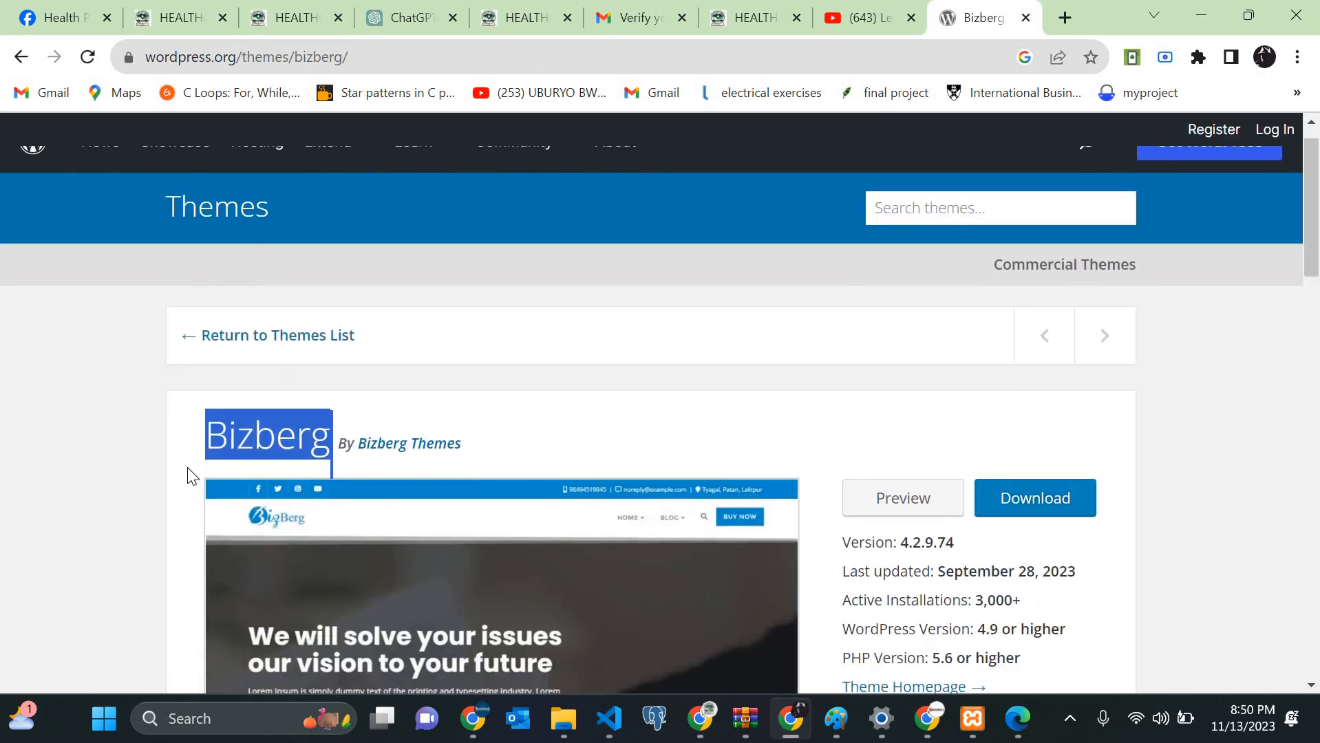
{"action": "scroll", "coordinate": [191, 477], "scroll_direction": "up", "scroll_amount": 4}
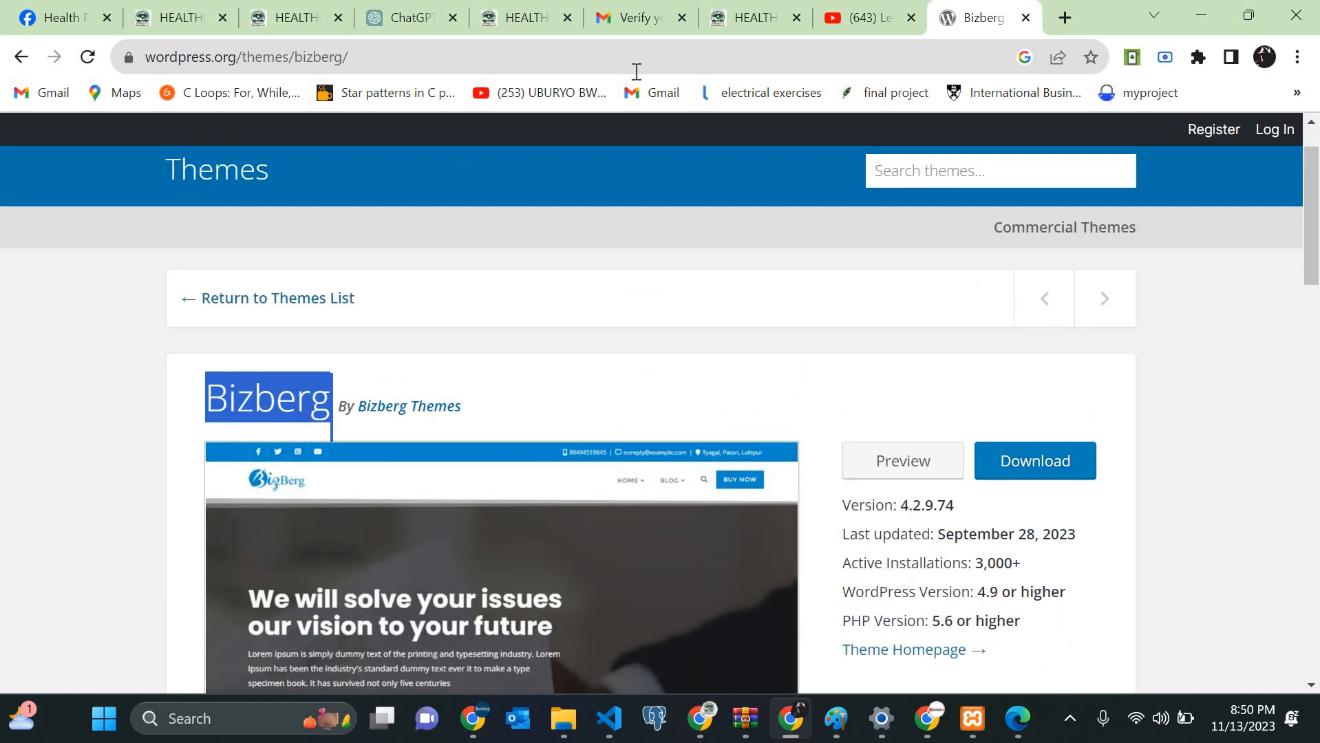
Step: Search 'astra theme' in a new tab and open the wpastra.com result
{"action": "left_click", "coordinate": [1071, 19]}
{"action": "type", "text": "as"}
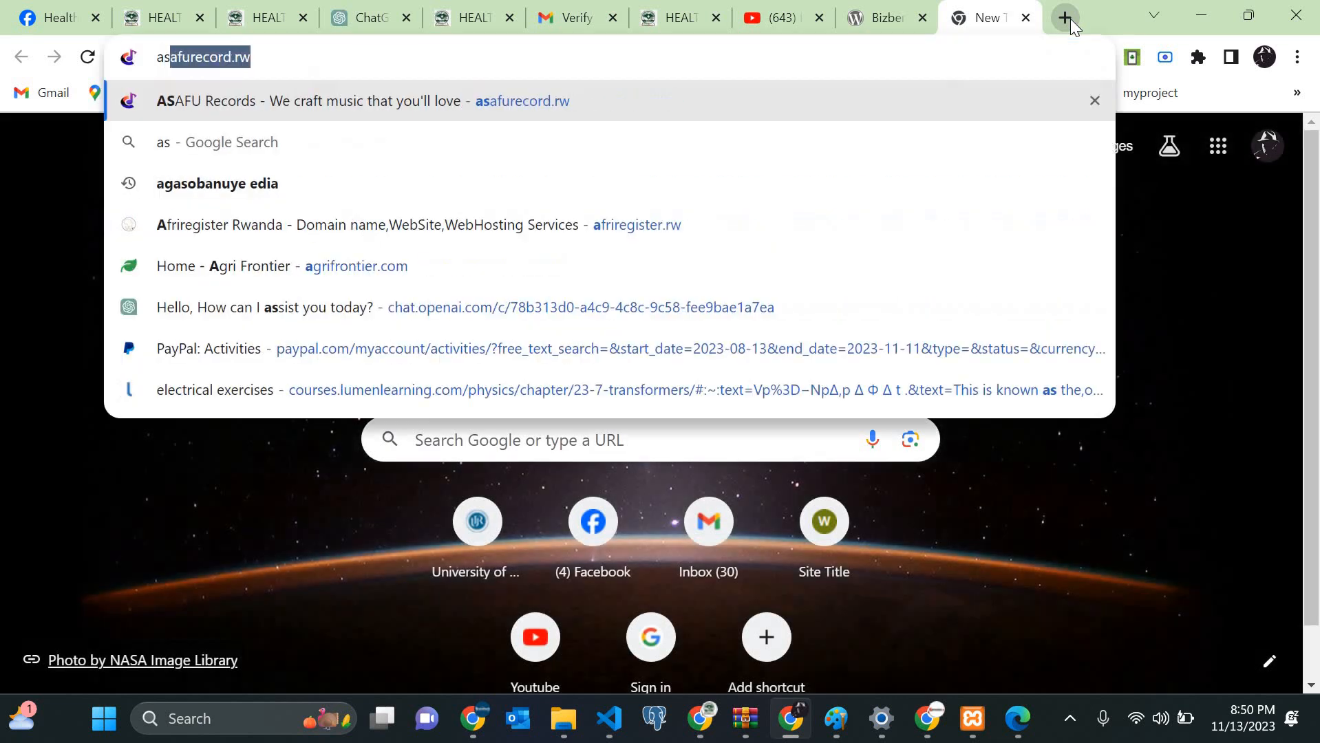
{"action": "type", "text": "tra theme"}
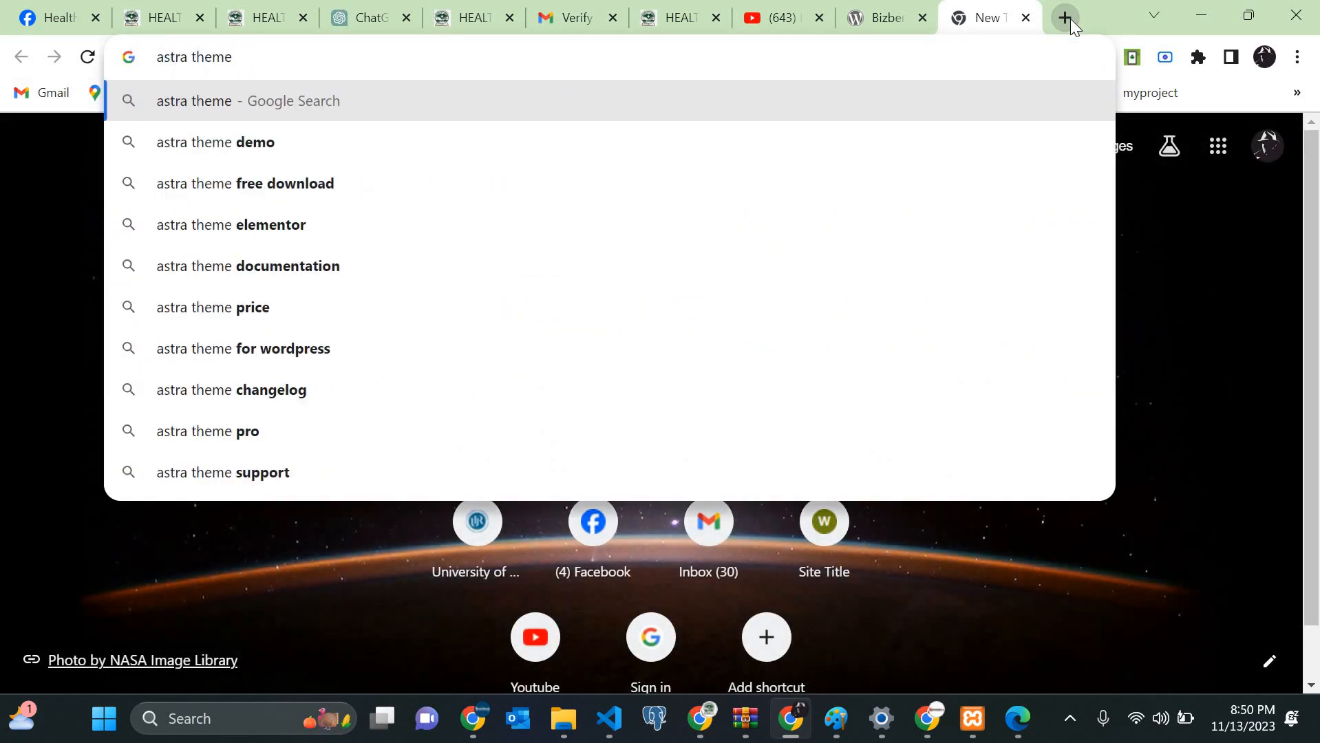
{"action": "key", "text": "Return"}
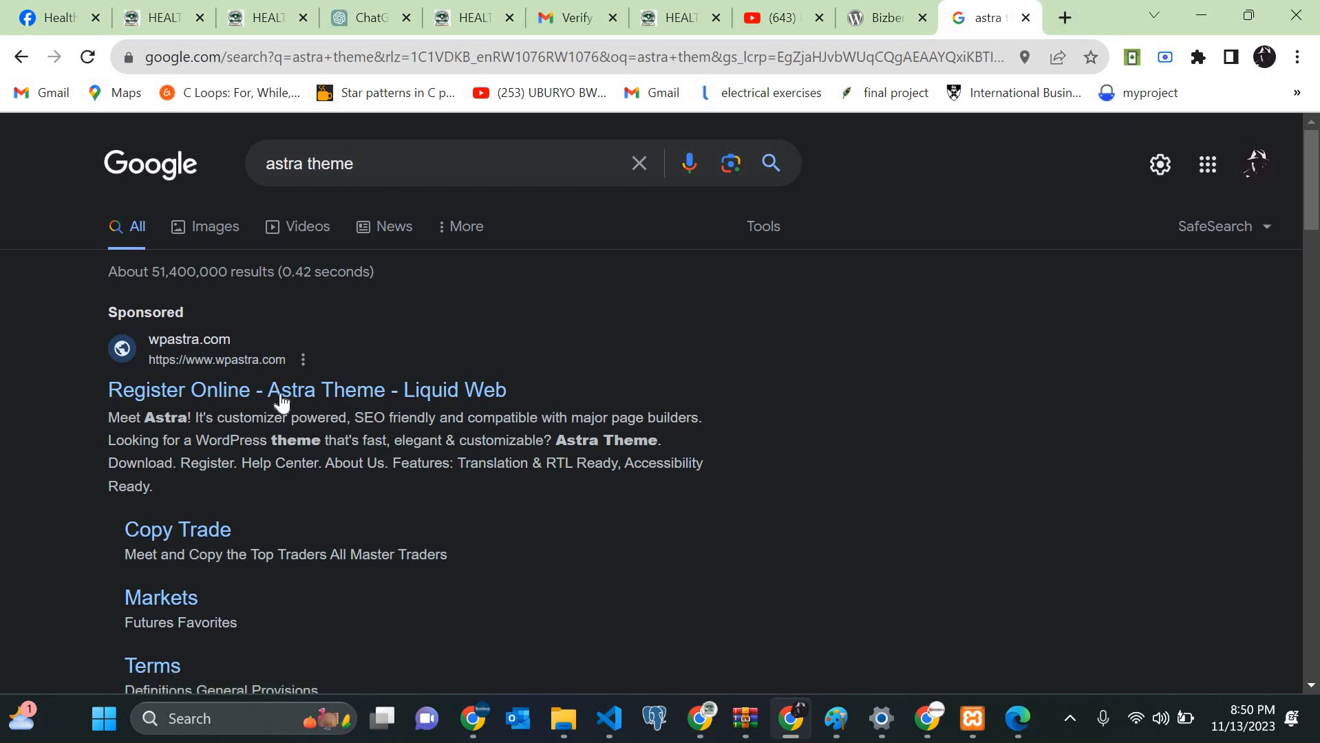
{"action": "scroll", "coordinate": [281, 400], "scroll_direction": "down", "scroll_amount": 8}
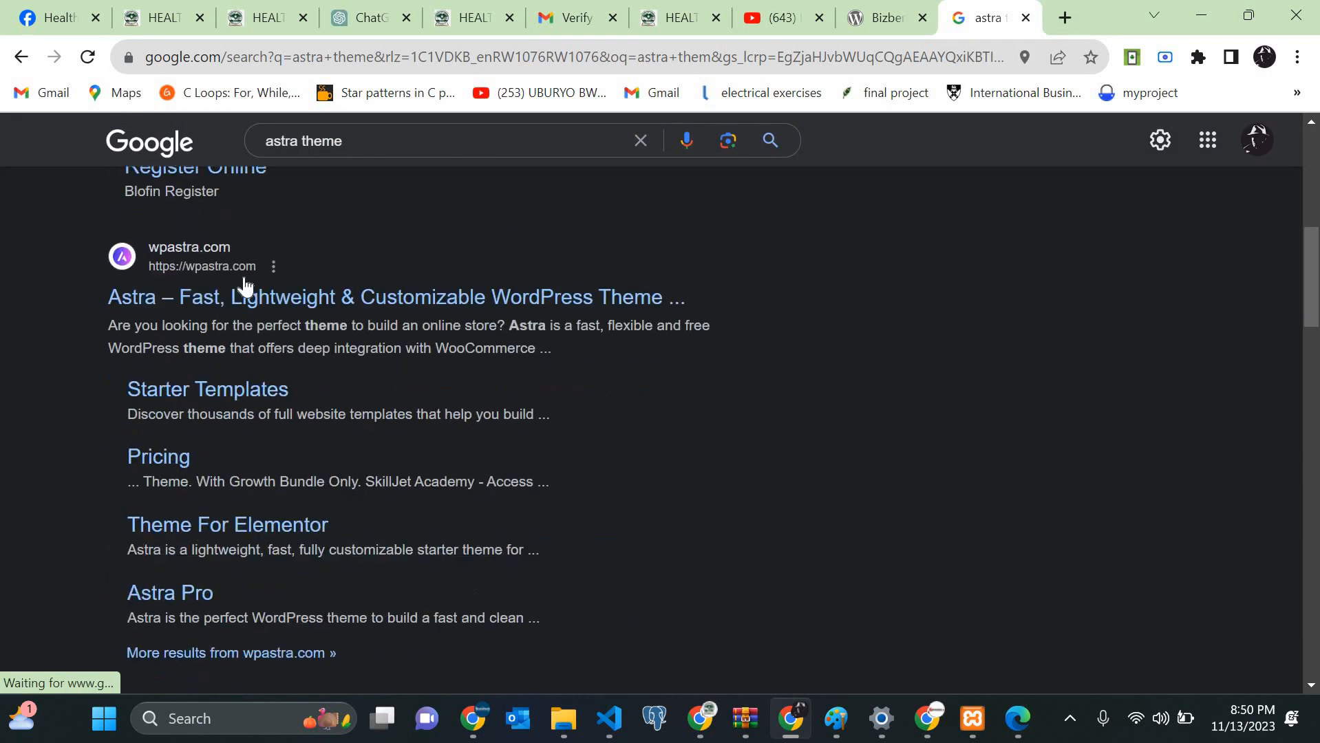
{"action": "left_click", "coordinate": [244, 277]}
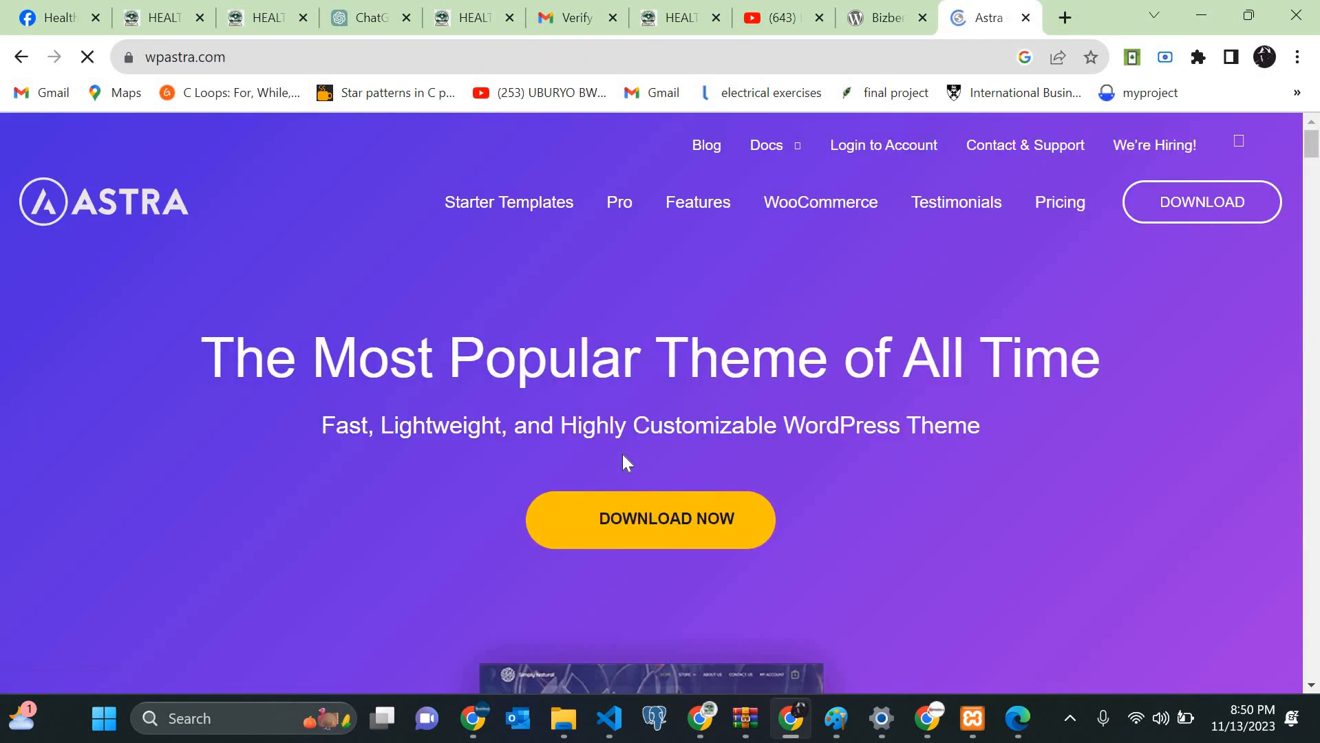
Step: Scroll through the Astra site, then return to the Bizberg tab and right-click its name
{"action": "scroll", "coordinate": [622, 454], "scroll_direction": "down", "scroll_amount": 5}
{"action": "scroll", "coordinate": [626, 463], "scroll_direction": "up", "scroll_amount": 3}
{"action": "scroll", "coordinate": [900, 159], "scroll_direction": "down", "scroll_amount": 4}
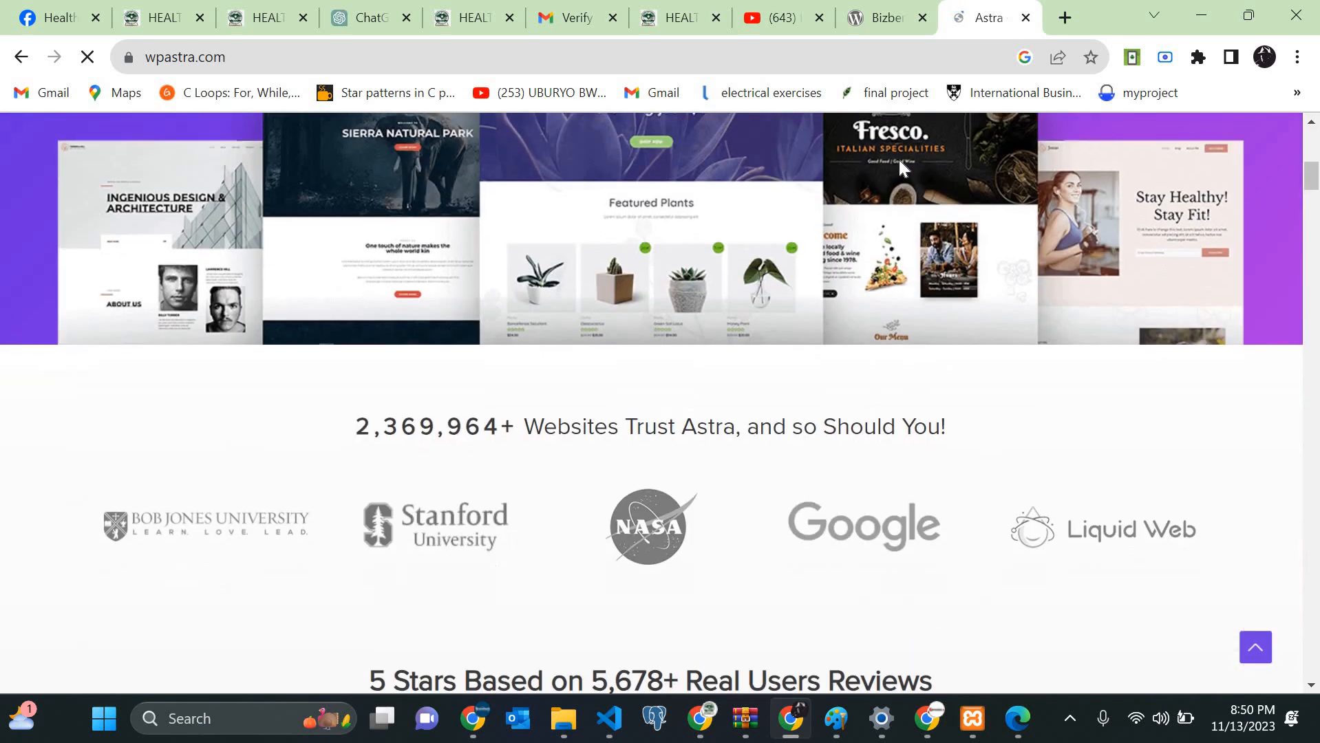
{"action": "scroll", "coordinate": [581, 458], "scroll_direction": "up", "scroll_amount": 4}
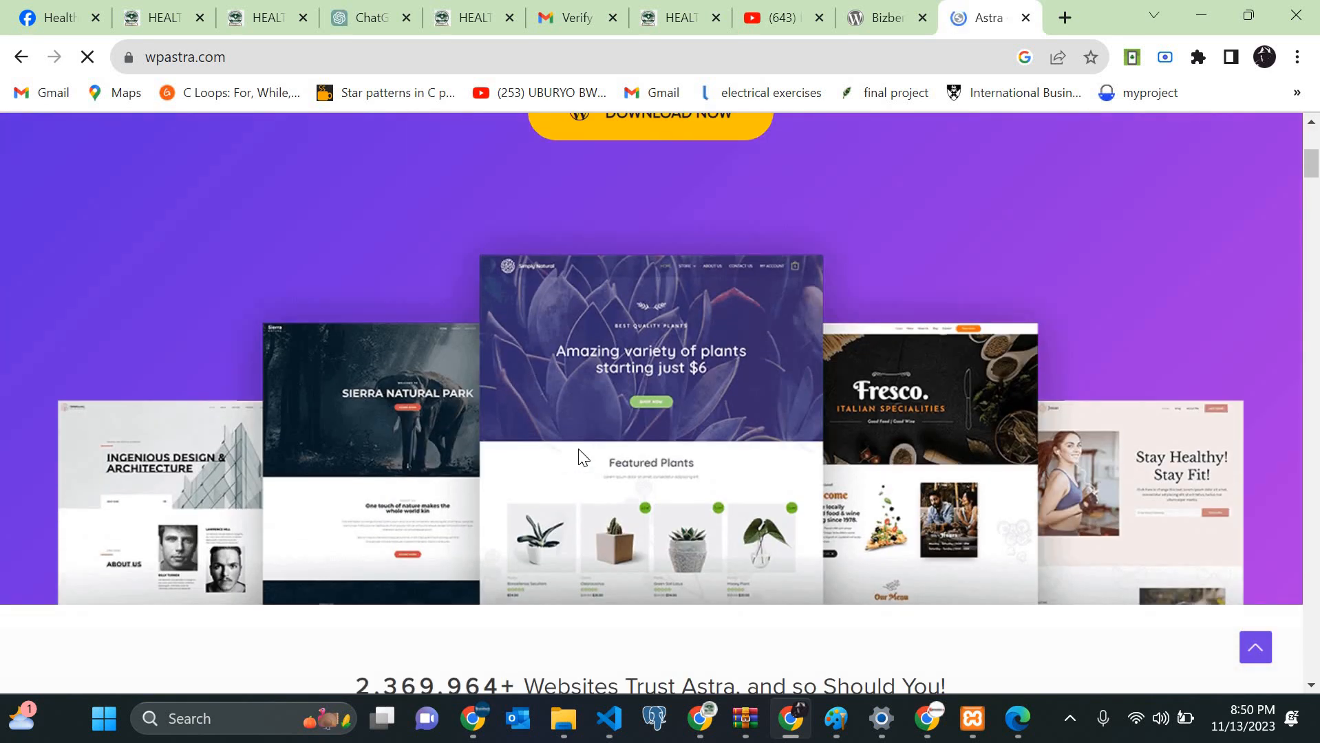
{"action": "scroll", "coordinate": [582, 458], "scroll_direction": "down", "scroll_amount": 3}
{"action": "scroll", "coordinate": [431, 489], "scroll_direction": "up", "scroll_amount": 2}
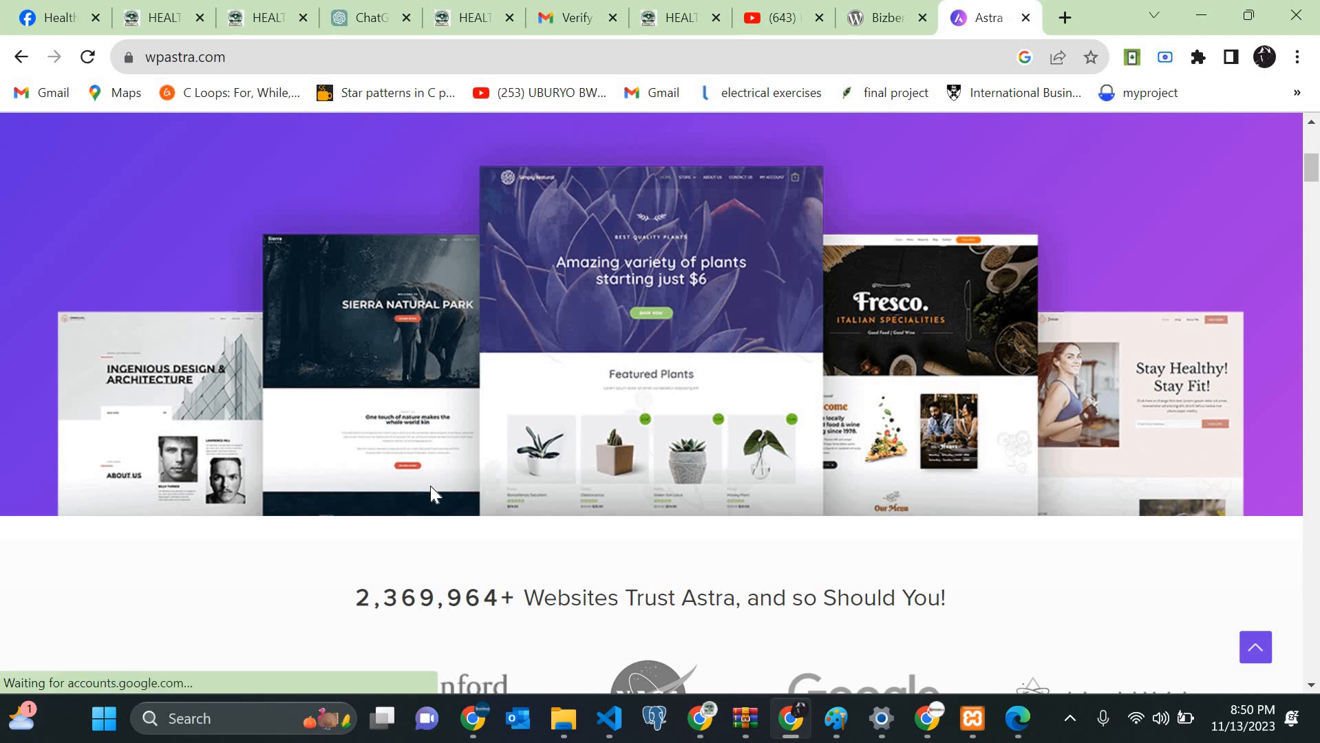
{"action": "scroll", "coordinate": [430, 486], "scroll_direction": "down", "scroll_amount": 15}
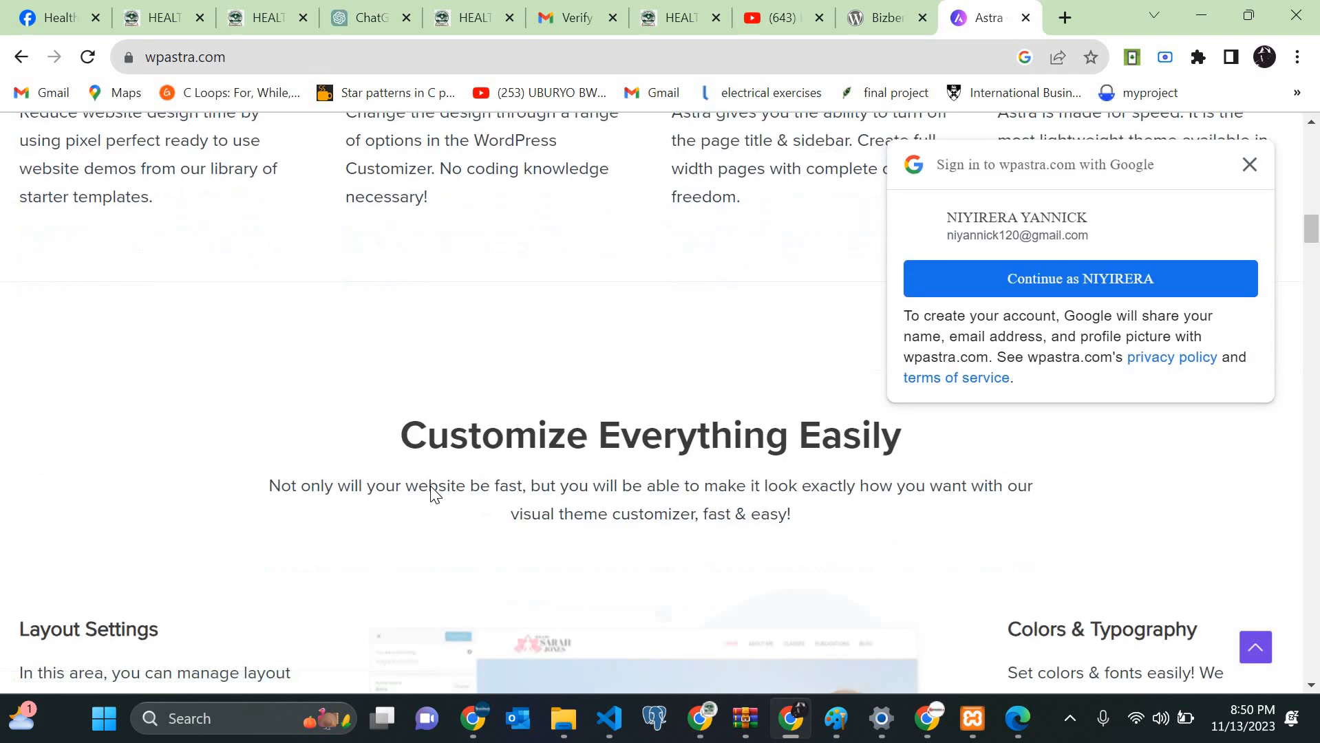
{"action": "scroll", "coordinate": [431, 486], "scroll_direction": "down", "scroll_amount": 15}
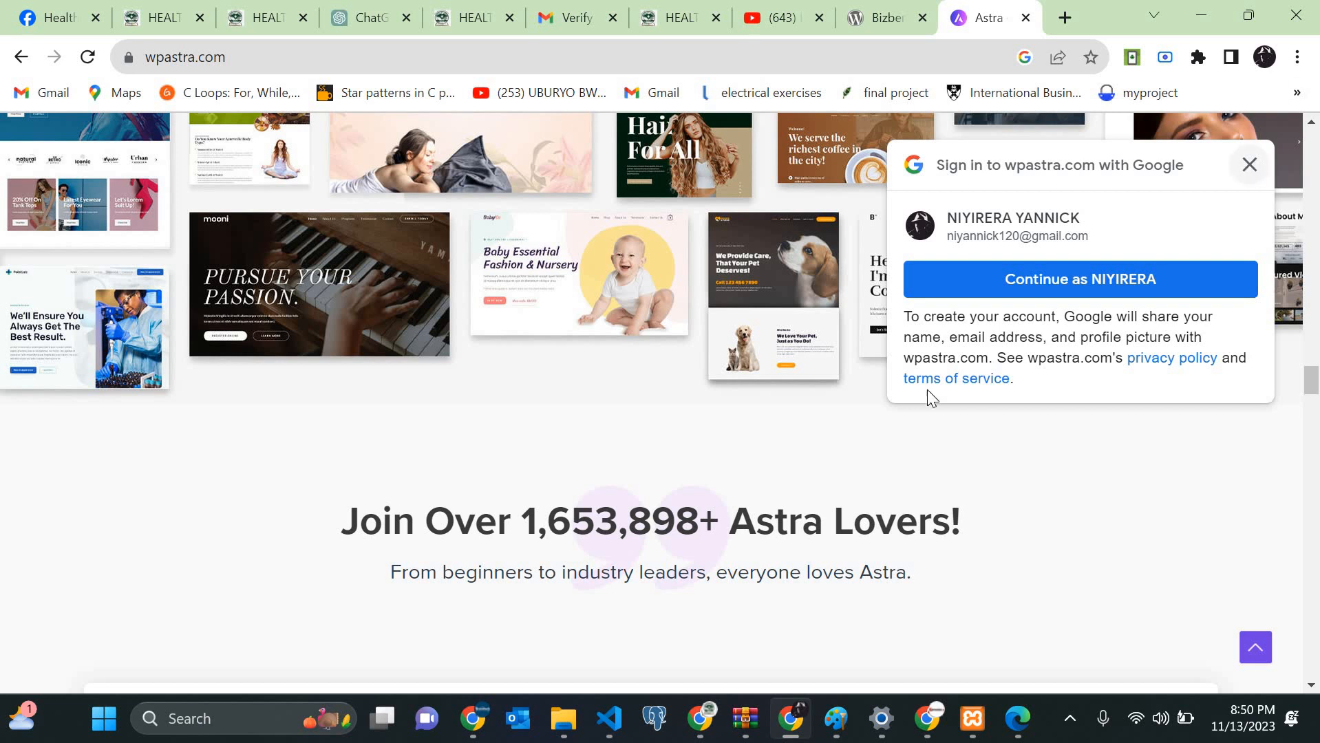
{"action": "scroll", "coordinate": [927, 389], "scroll_direction": "up", "scroll_amount": 5}
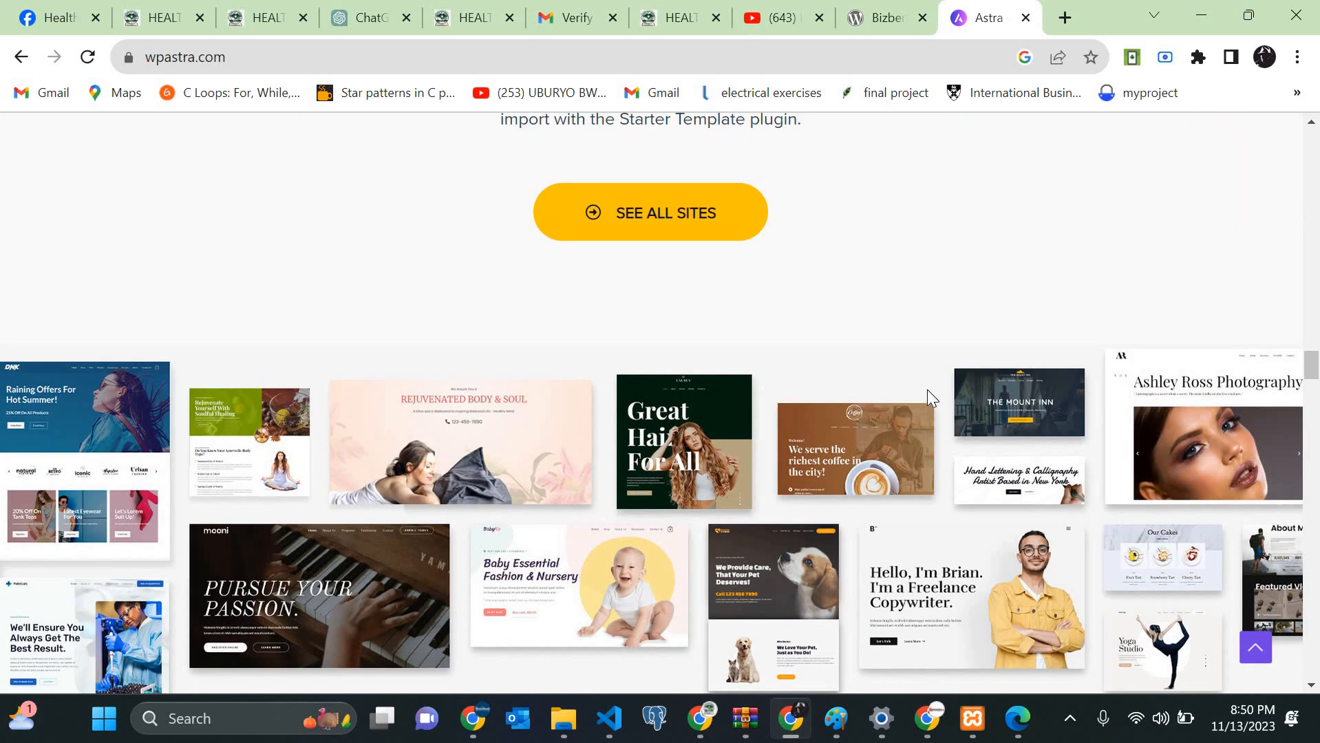
{"action": "scroll", "coordinate": [927, 390], "scroll_direction": "down", "scroll_amount": 4}
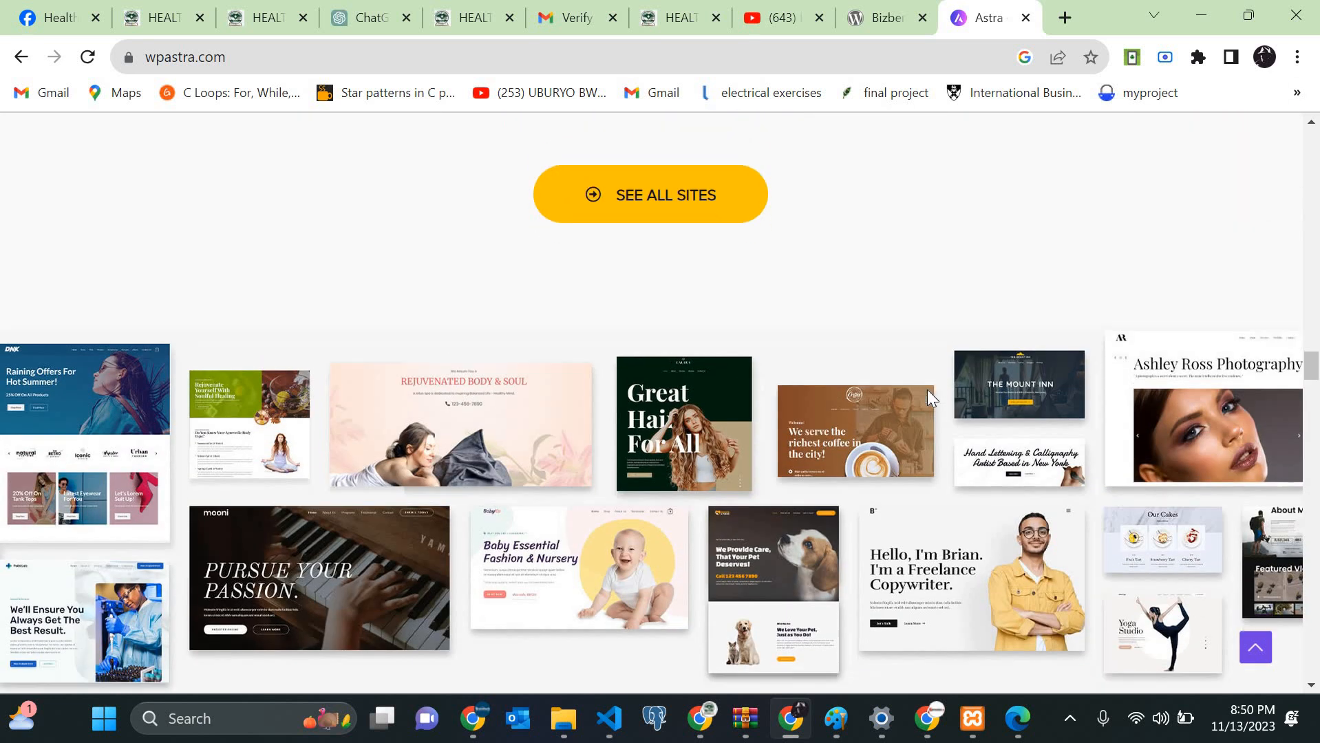
{"action": "scroll", "coordinate": [658, 351], "scroll_direction": "up", "scroll_amount": 20}
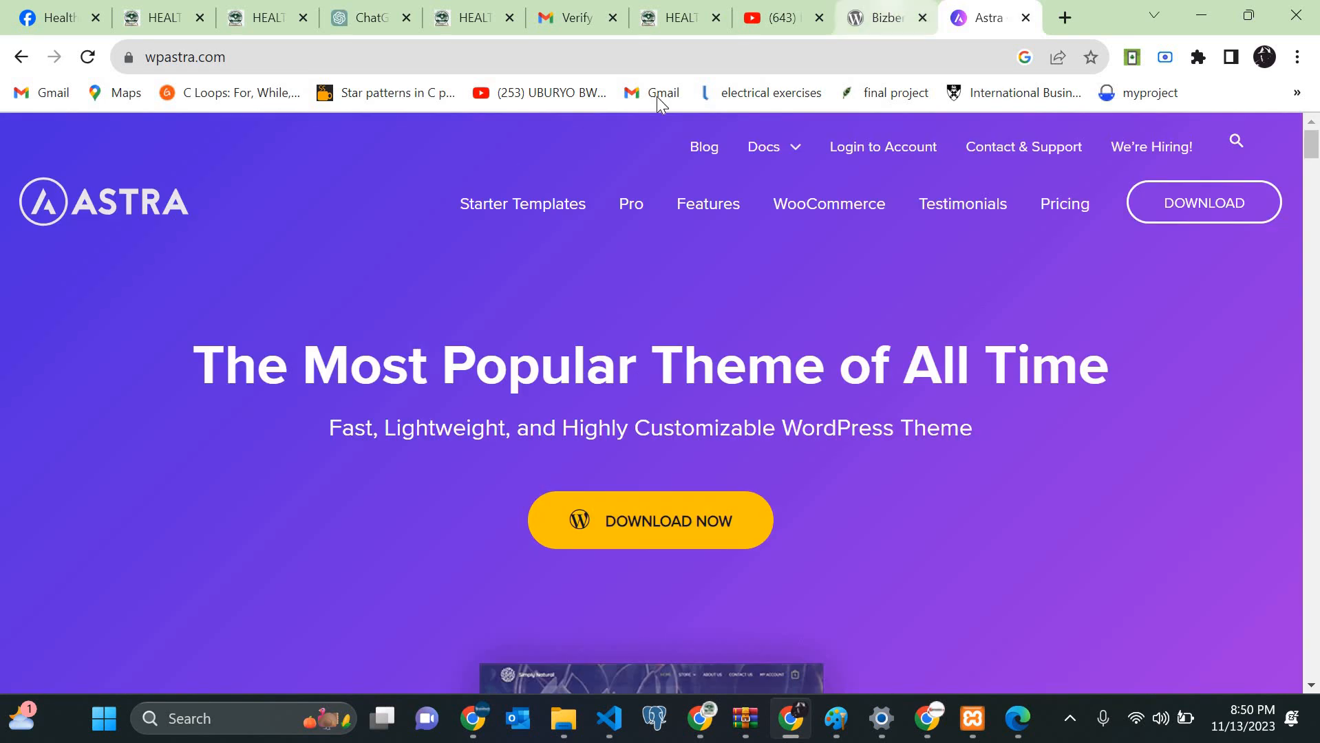
{"action": "left_click", "coordinate": [888, 14]}
{"action": "right_click", "coordinate": [267, 401]}
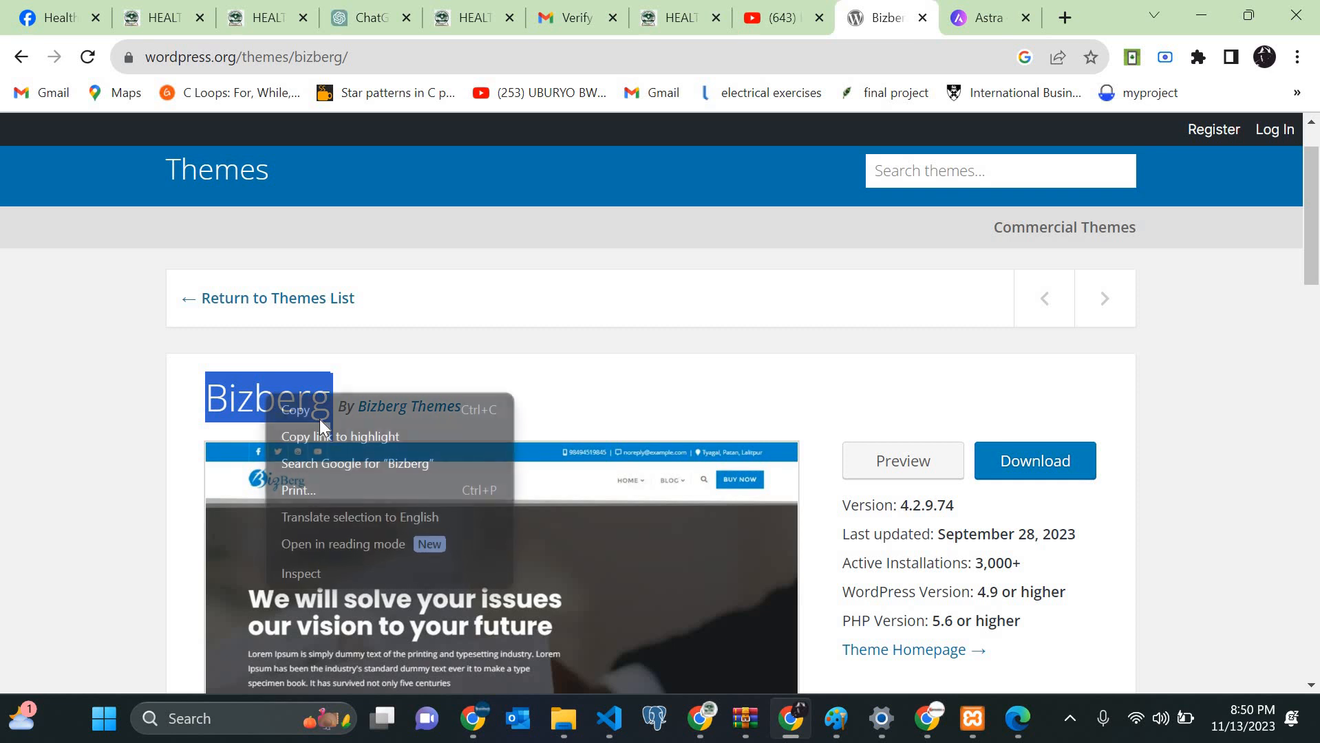
Step: In Edge, go to Appearance > Themes on the NGO dashboard
{"action": "left_click", "coordinate": [1013, 707]}
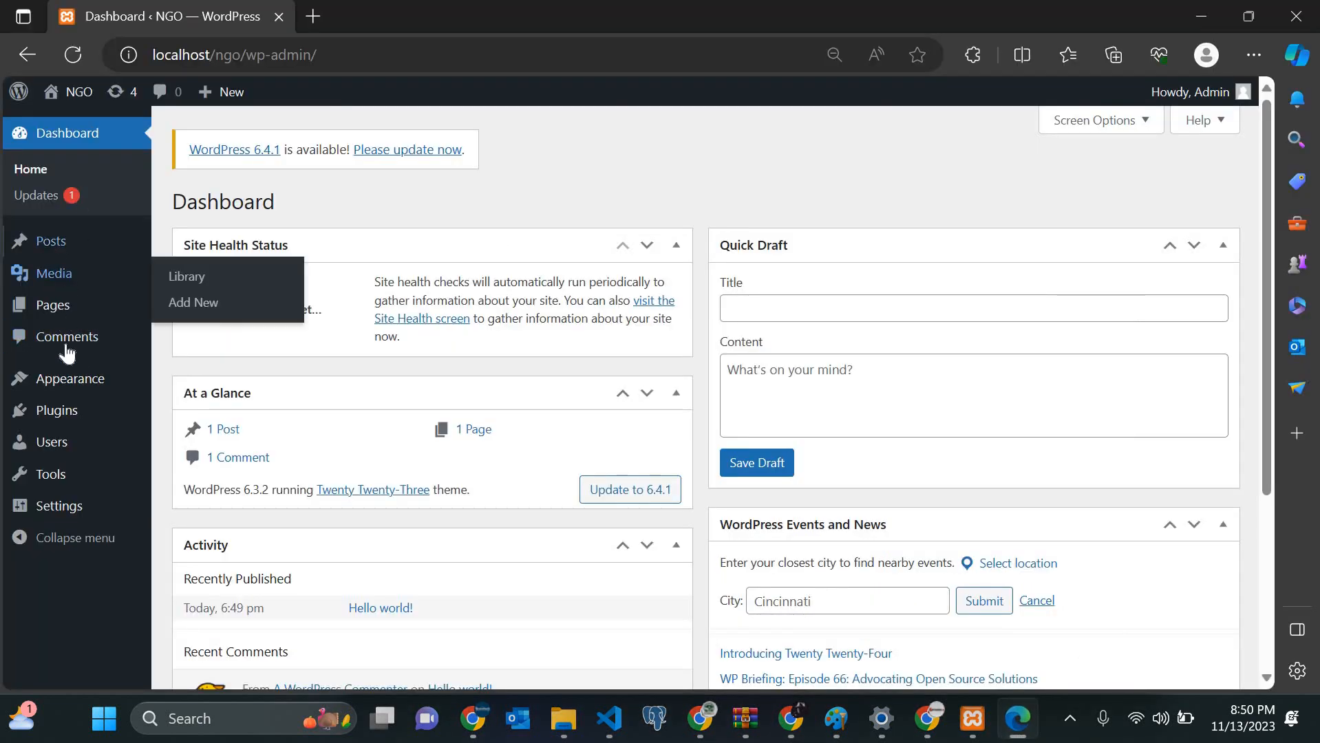
{"action": "mouse_move", "coordinate": [122, 383]}
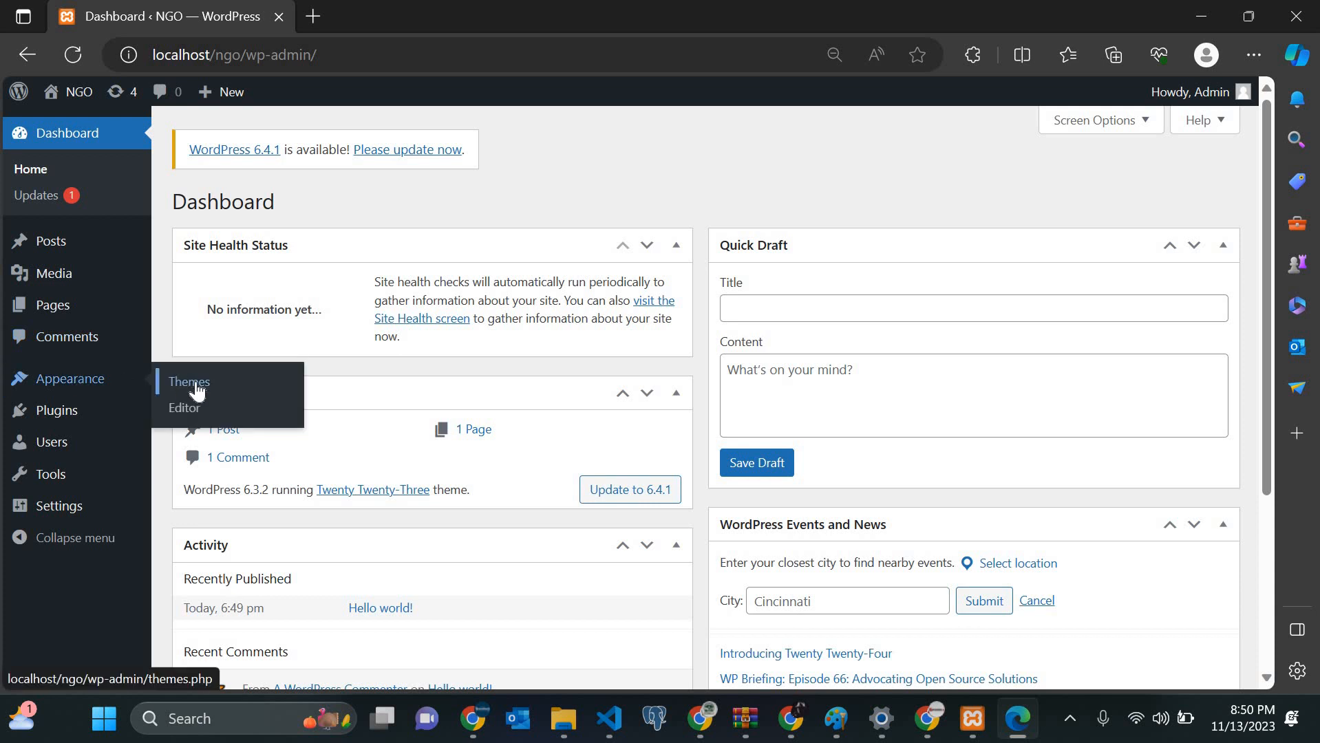
{"action": "left_click", "coordinate": [196, 384]}
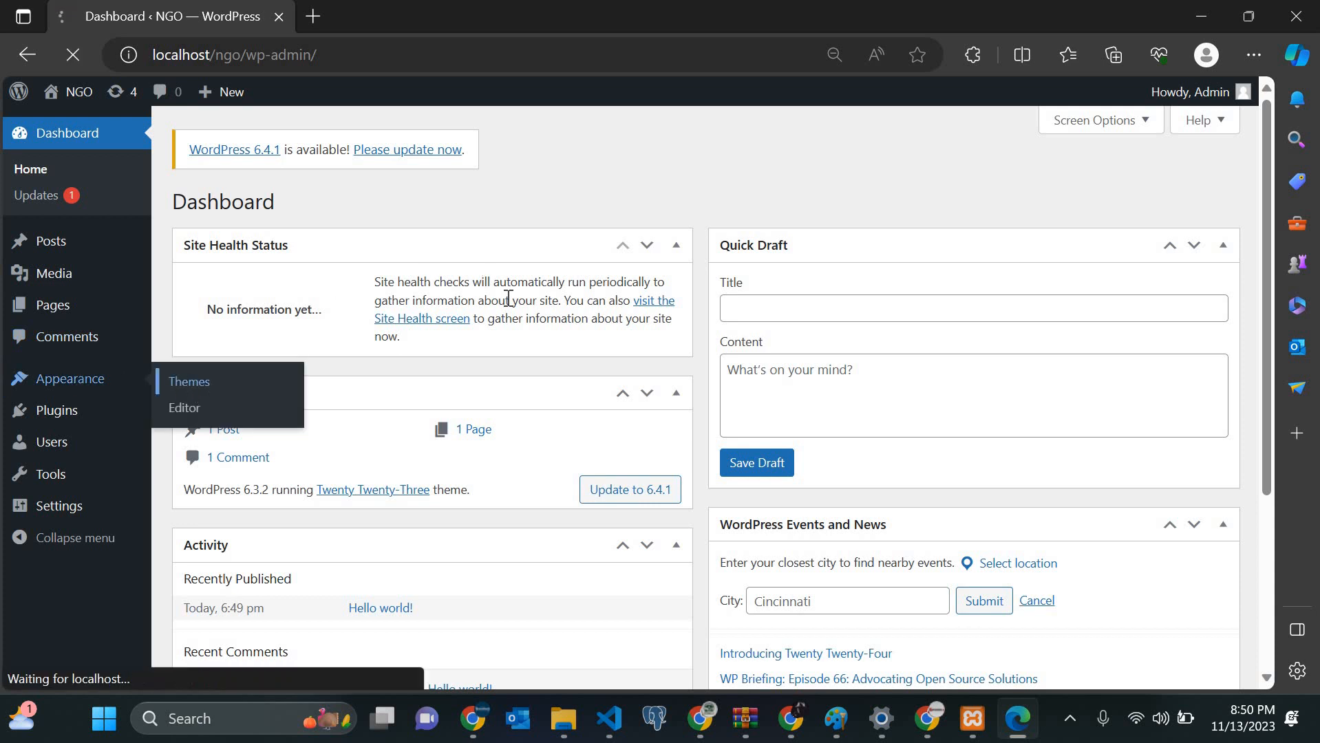
Step: Load localhost/ngo in a new tab, then go back to the Themes tab
{"action": "left_click", "coordinate": [313, 19]}
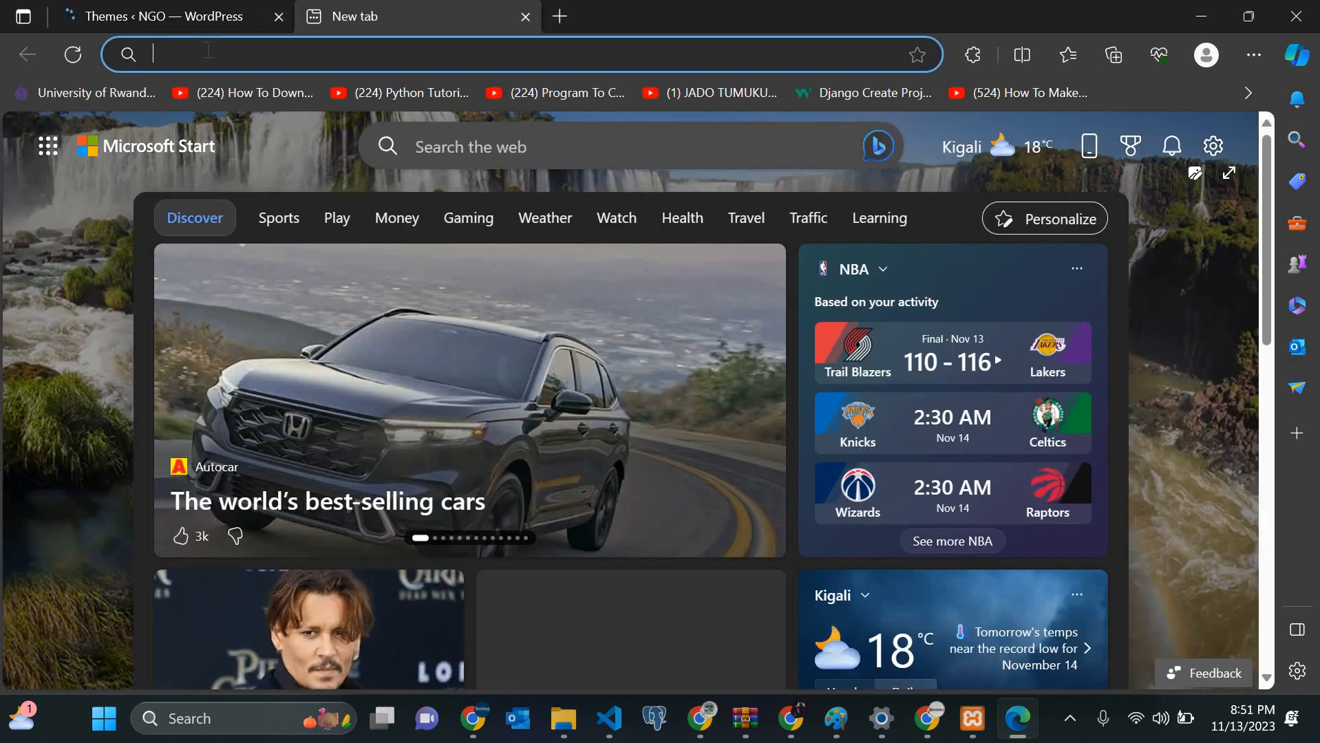
{"action": "type", "text": "localhost:8080"}
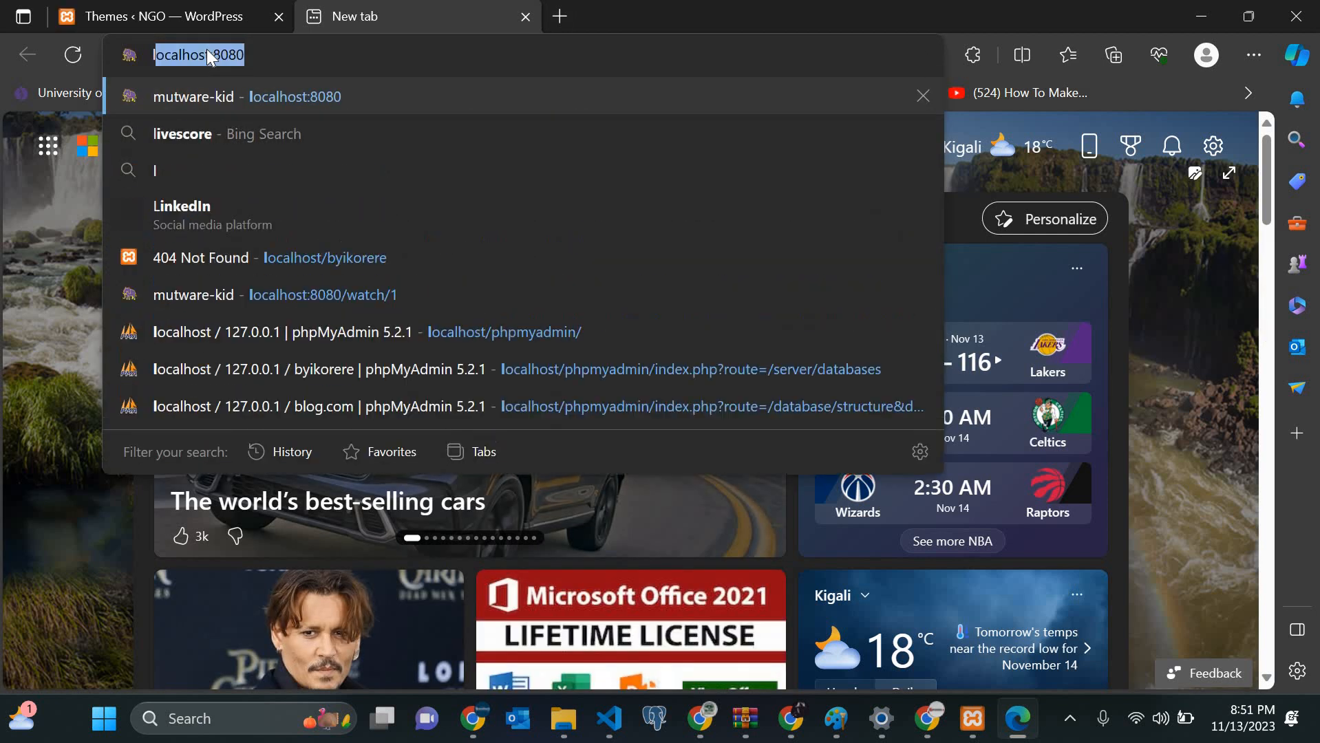
{"action": "key", "text": "Right"}
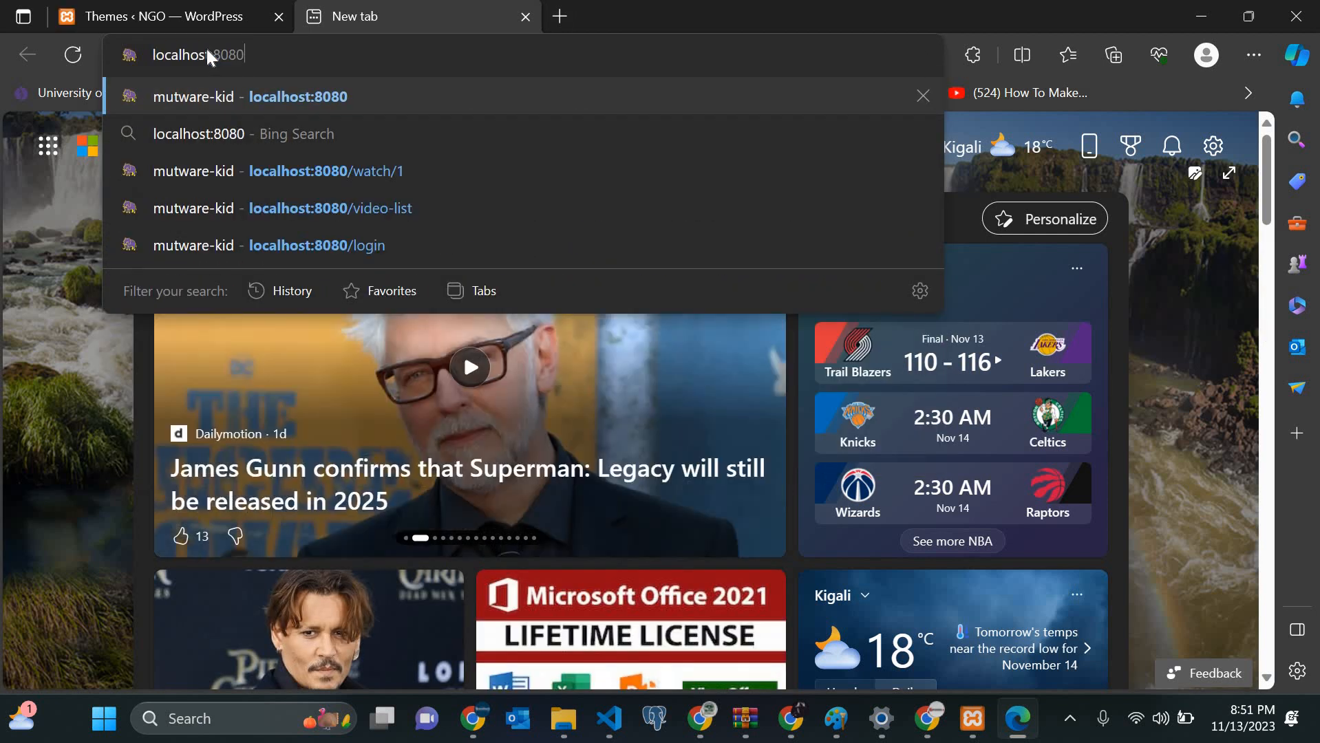
{"action": "key", "text": "BackSpace"}
{"action": "key", "text": "BackSpace"}
{"action": "key", "text": "BackSpace"}
{"action": "key", "text": "BackSpace"}
{"action": "key", "text": "BackSpace"}
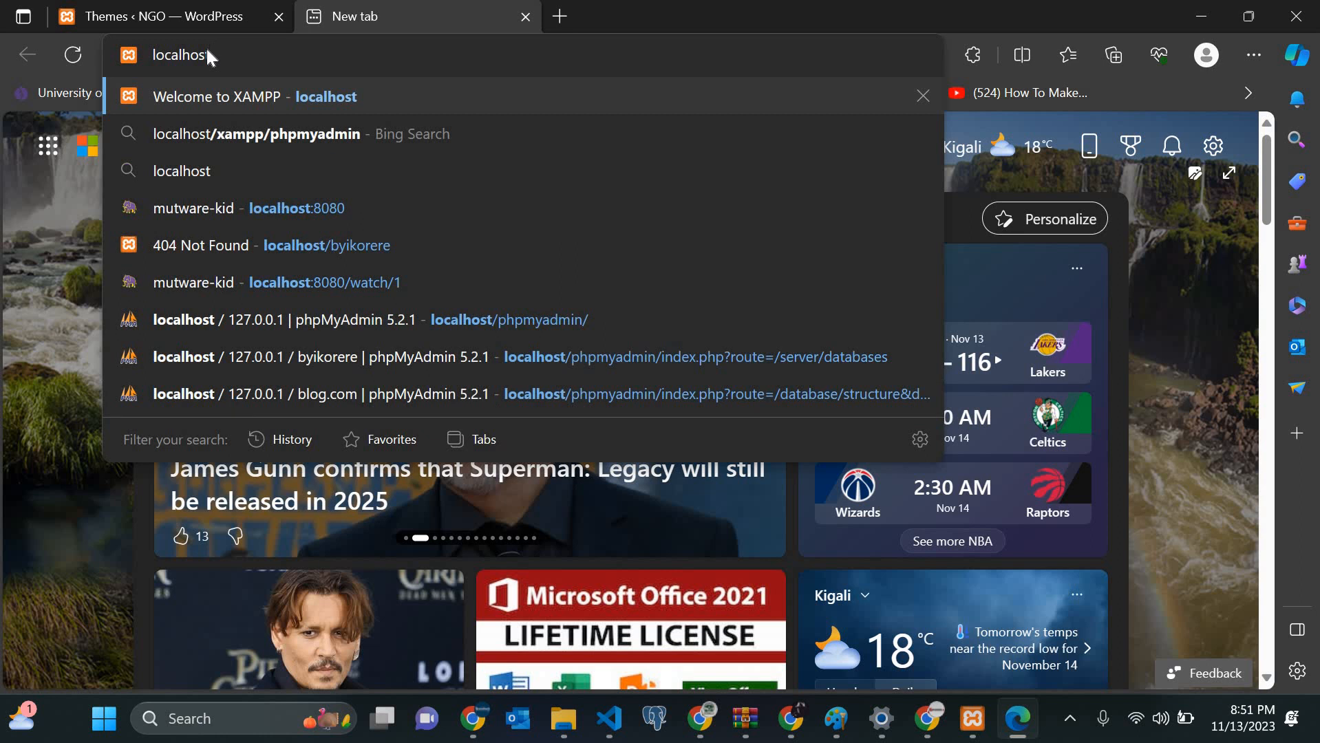
{"action": "type", "text": "/ngo"}
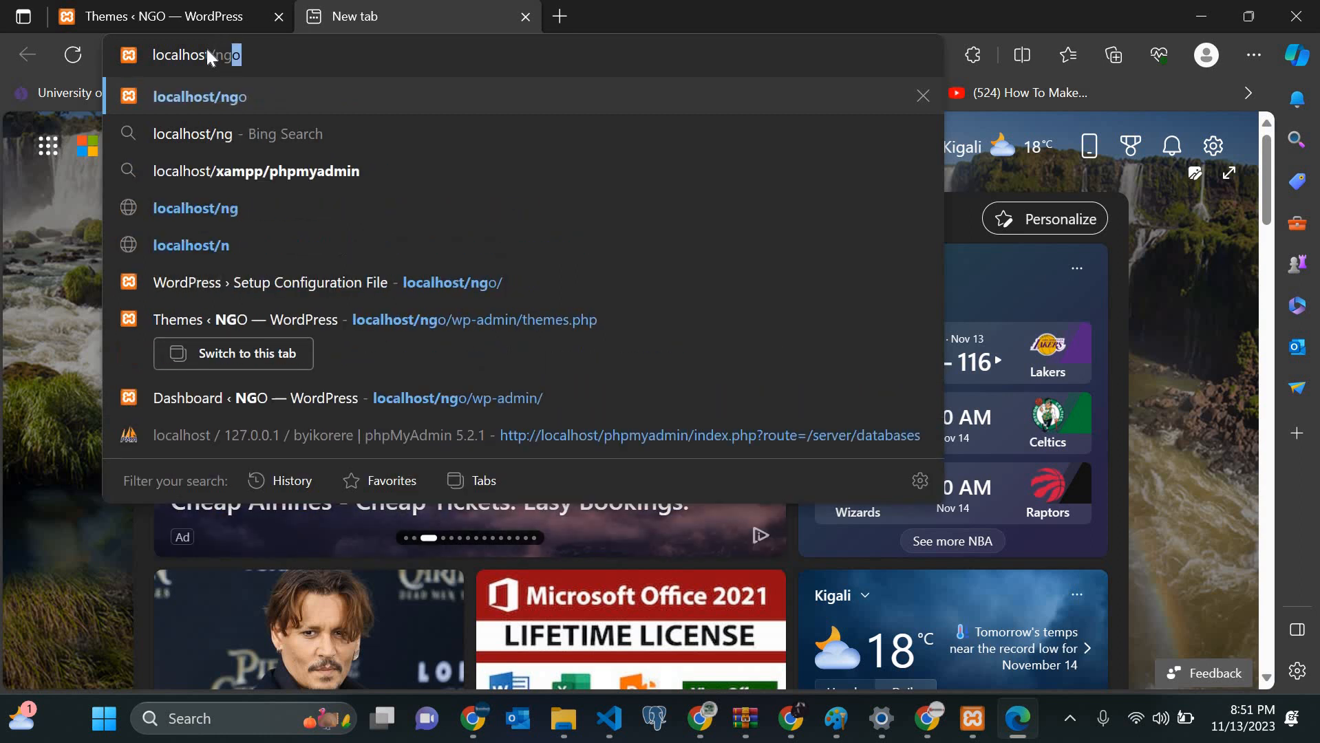
{"action": "key", "text": "Return"}
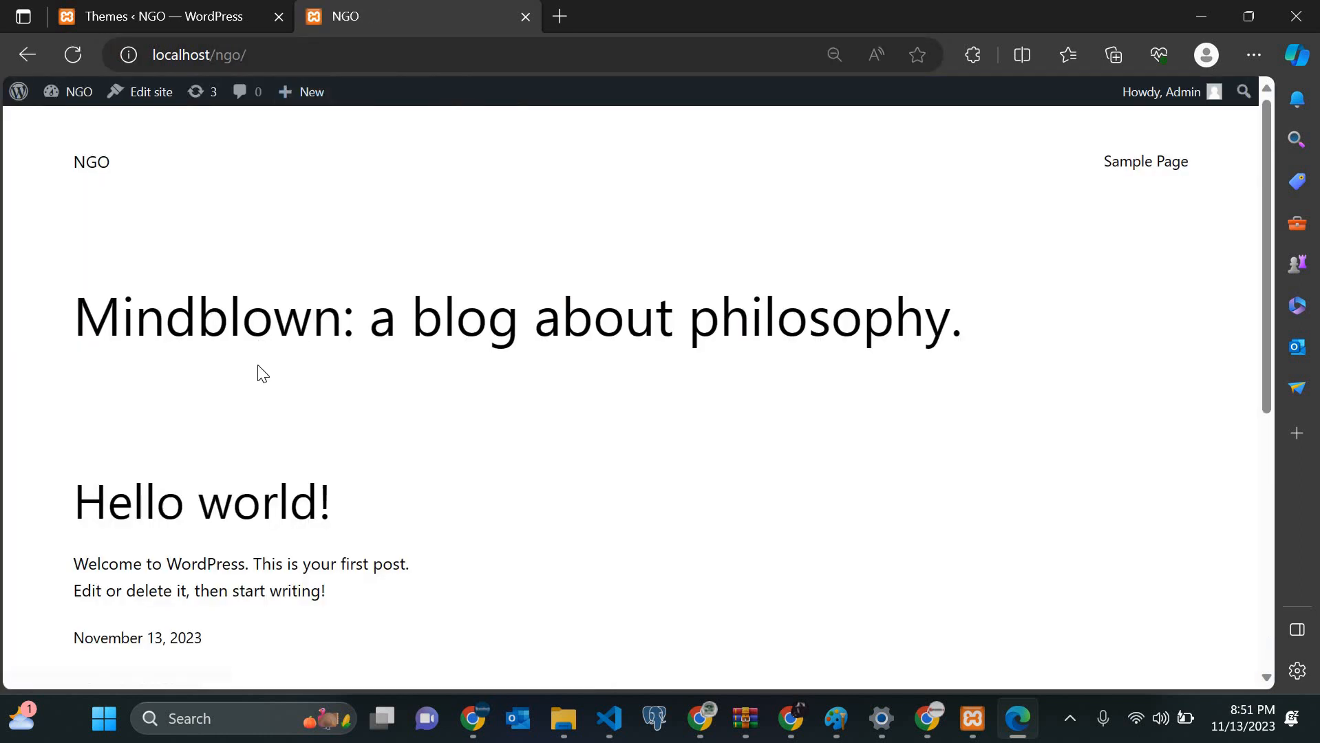
{"action": "left_click", "coordinate": [153, 2]}
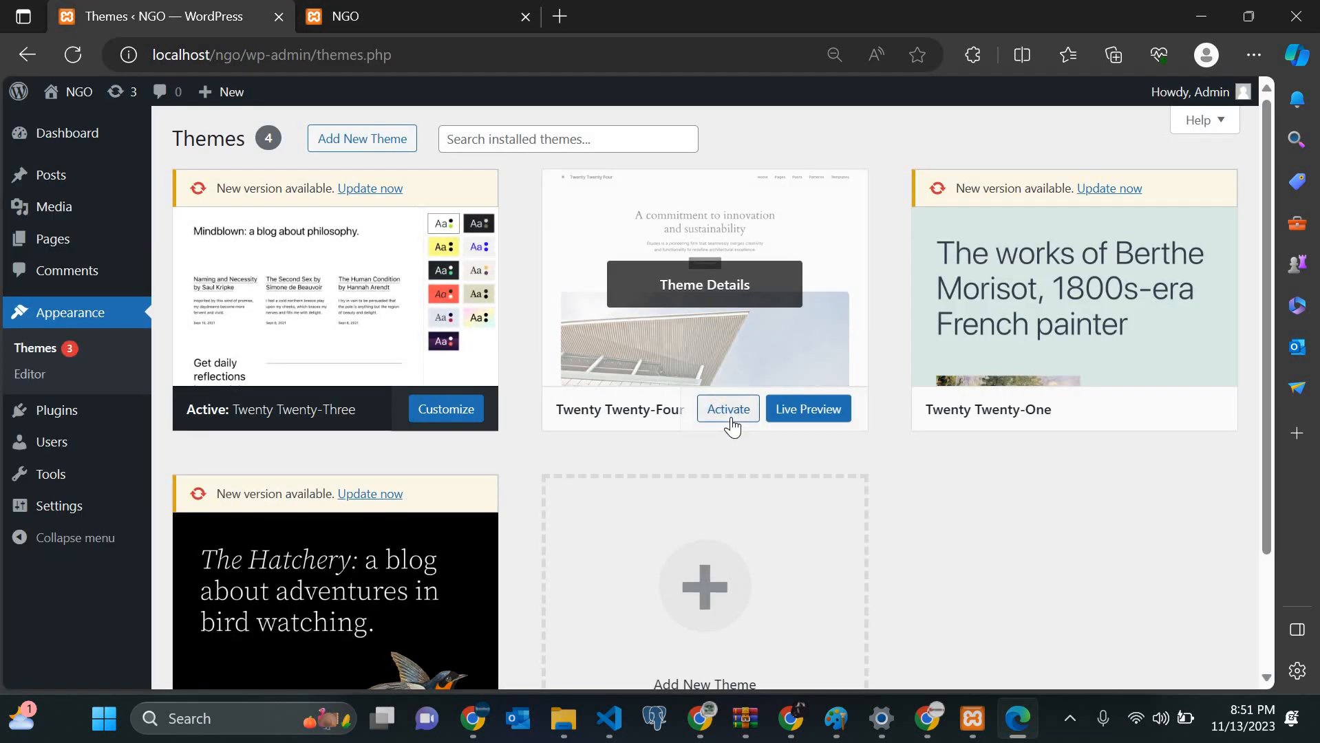
Step: Activate Twenty Twenty-Four and reload the NGO front page to see it
{"action": "left_click", "coordinate": [729, 417]}
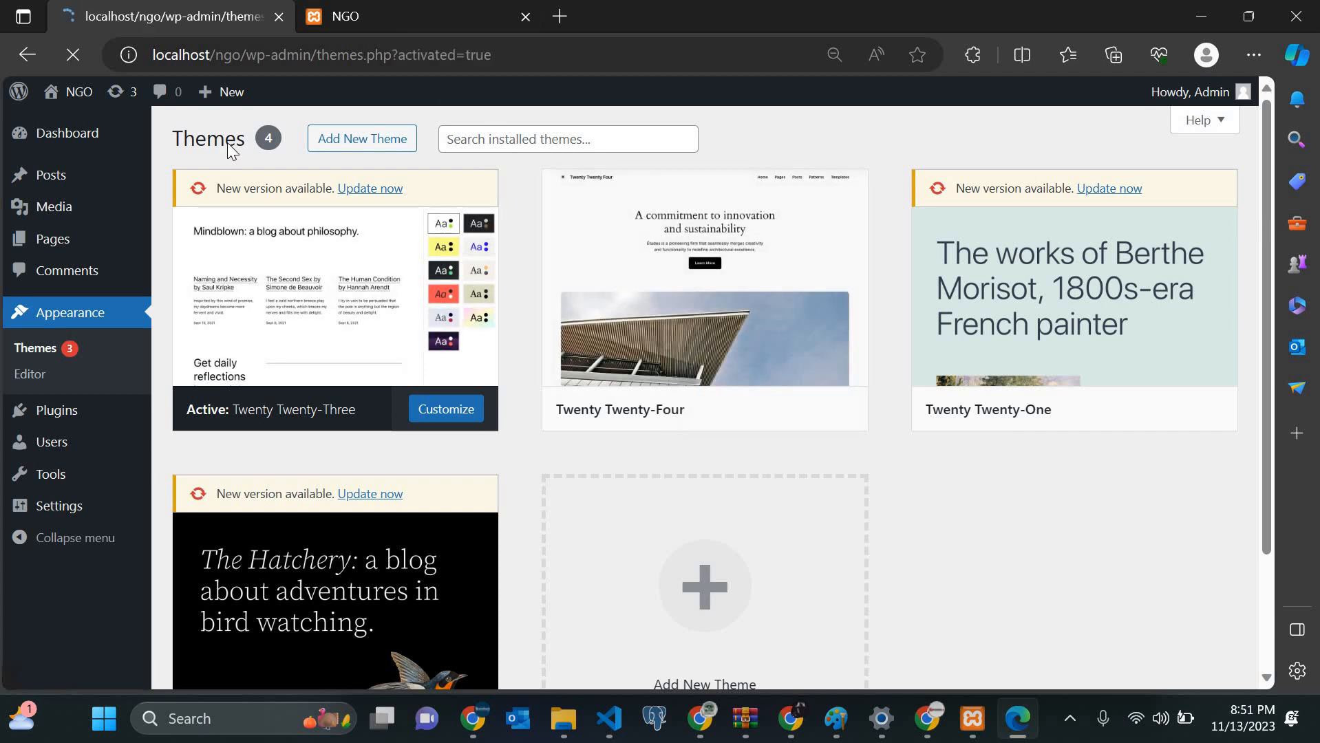
{"action": "left_click", "coordinate": [400, 5]}
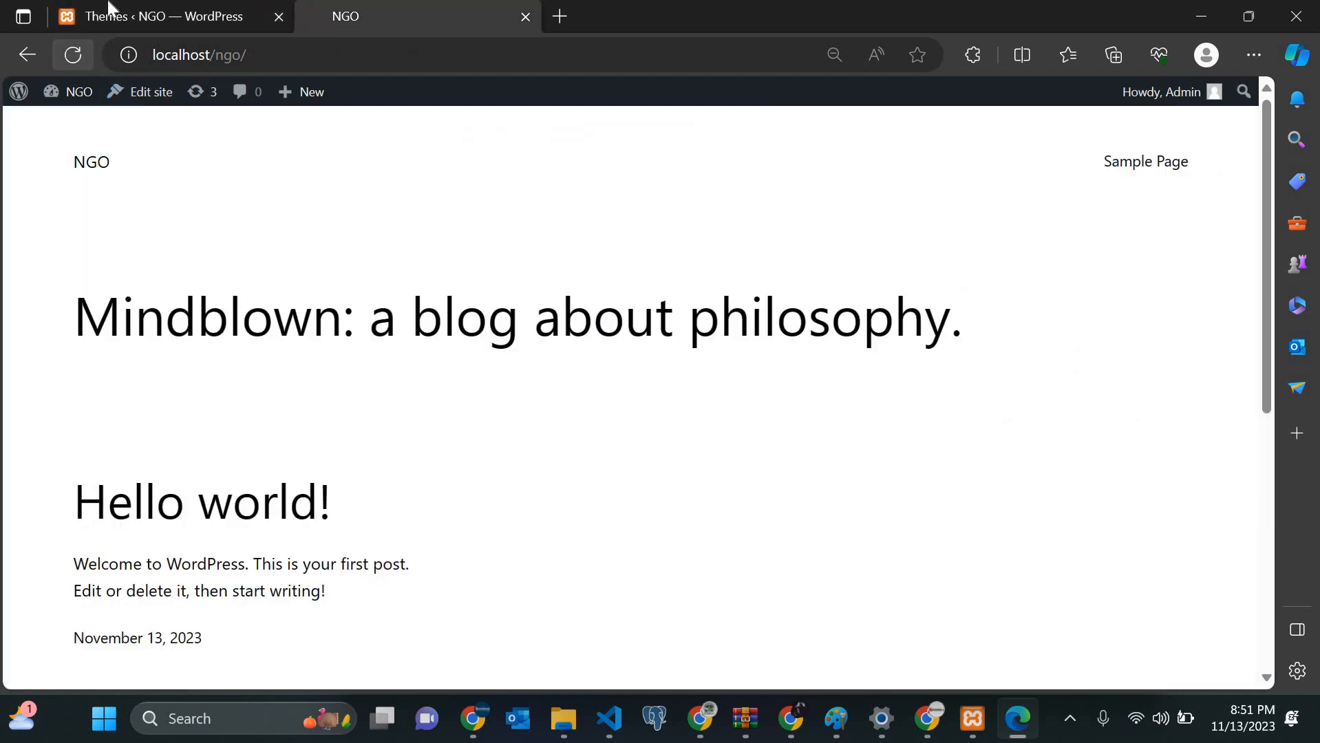
{"action": "left_click", "coordinate": [73, 54]}
Step: Scroll the front page to the footer and back, then return to Themes
{"action": "scroll", "coordinate": [355, 477], "scroll_direction": "down", "scroll_amount": 20}
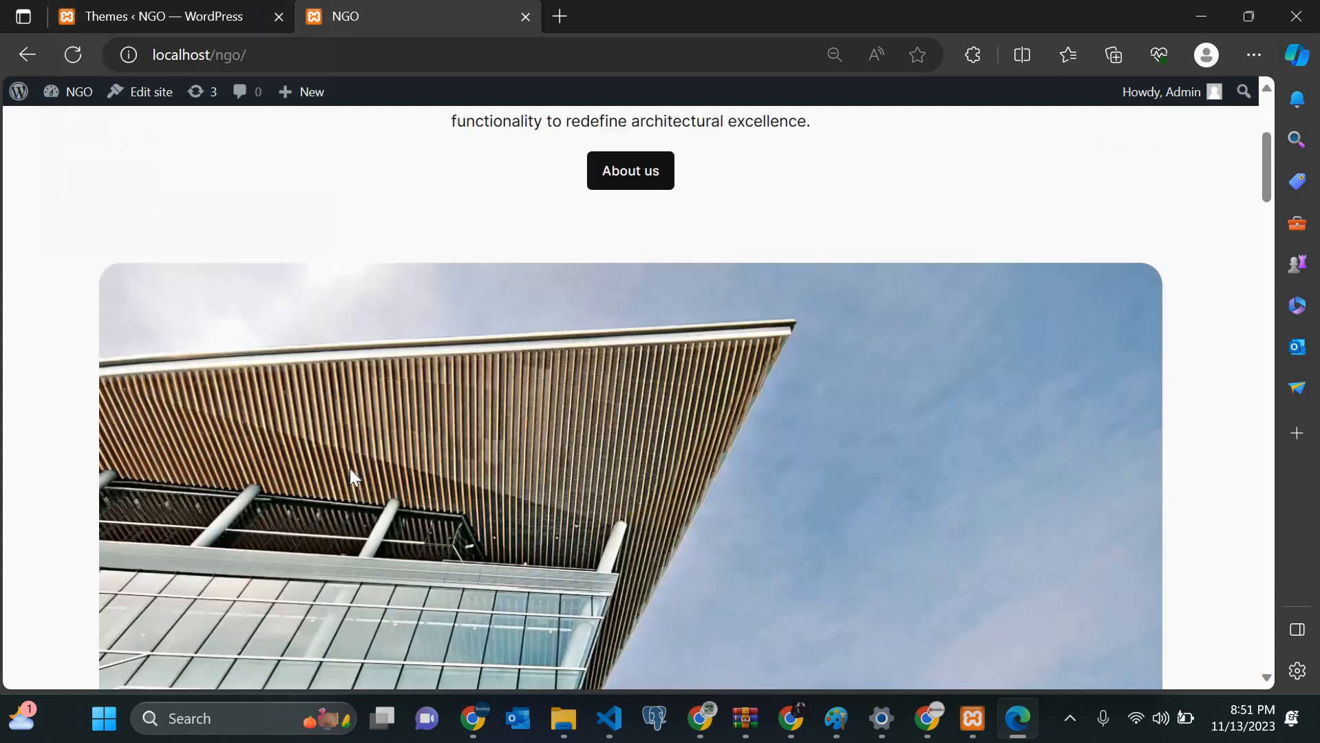
{"action": "scroll", "coordinate": [354, 477], "scroll_direction": "up", "scroll_amount": 4}
{"action": "scroll", "coordinate": [355, 477], "scroll_direction": "down", "scroll_amount": 5}
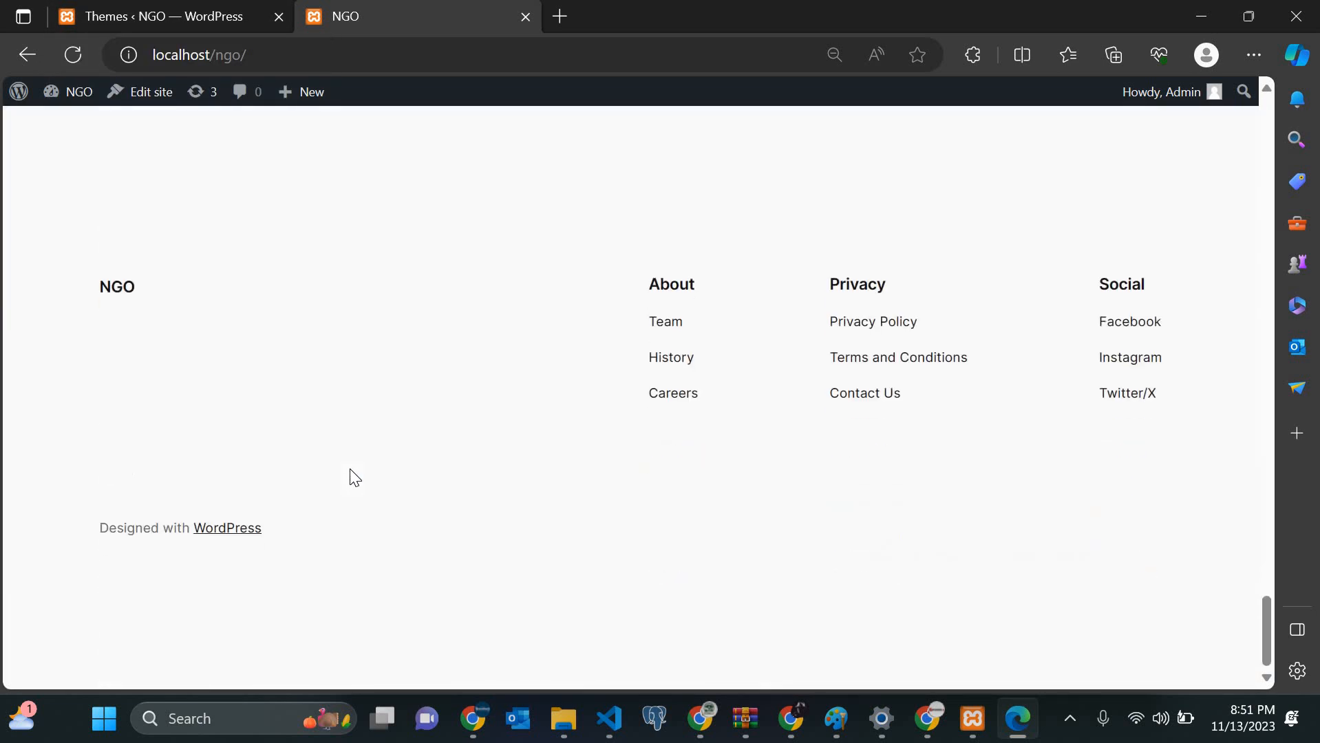
{"action": "scroll", "coordinate": [97, 618], "scroll_direction": "up", "scroll_amount": 1}
{"action": "scroll", "coordinate": [97, 618], "scroll_direction": "down", "scroll_amount": 1}
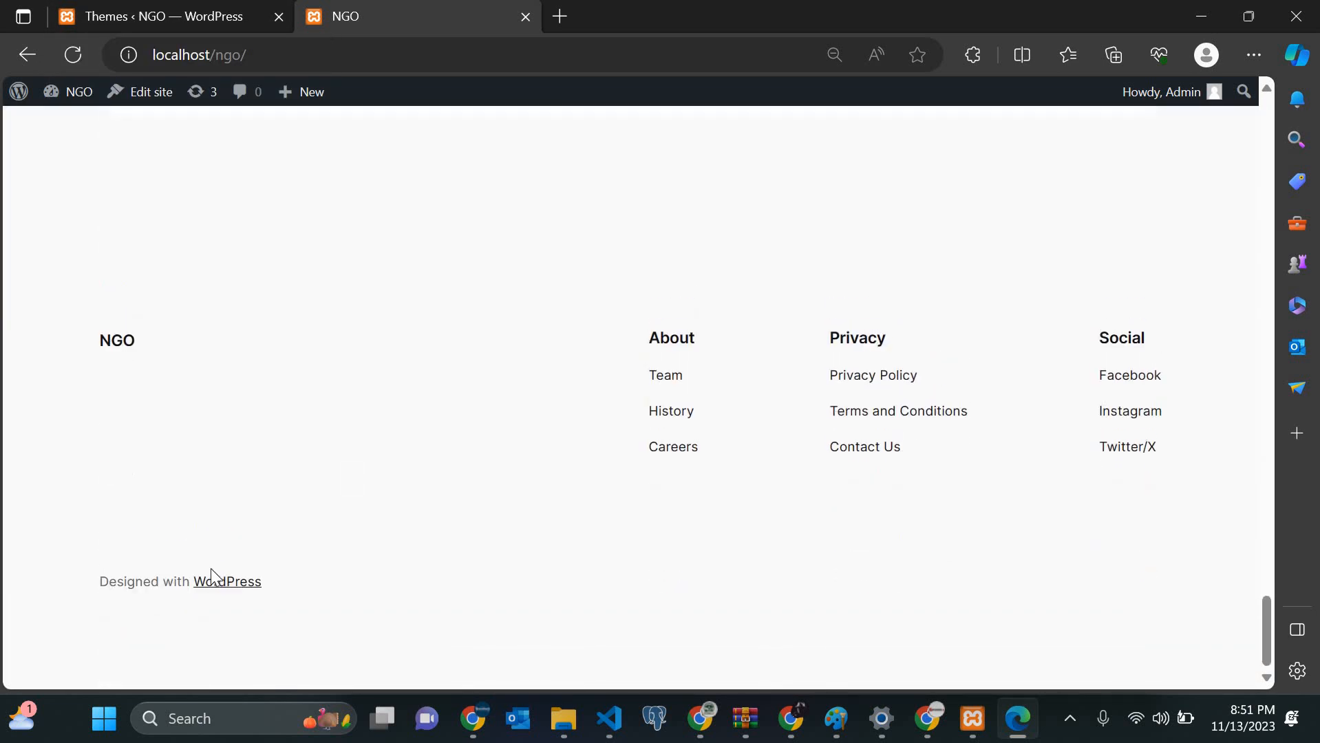
{"action": "scroll", "coordinate": [449, 399], "scroll_direction": "up", "scroll_amount": 20}
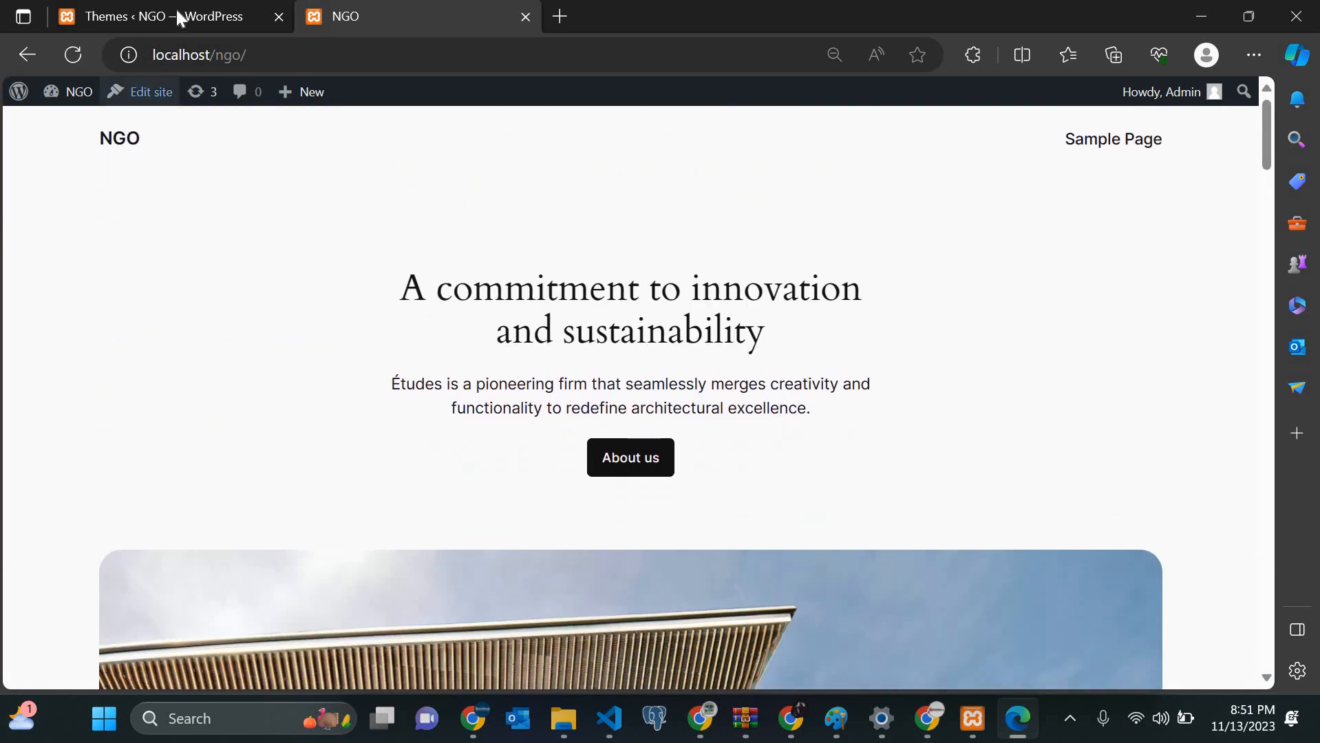
{"action": "left_click", "coordinate": [177, 18]}
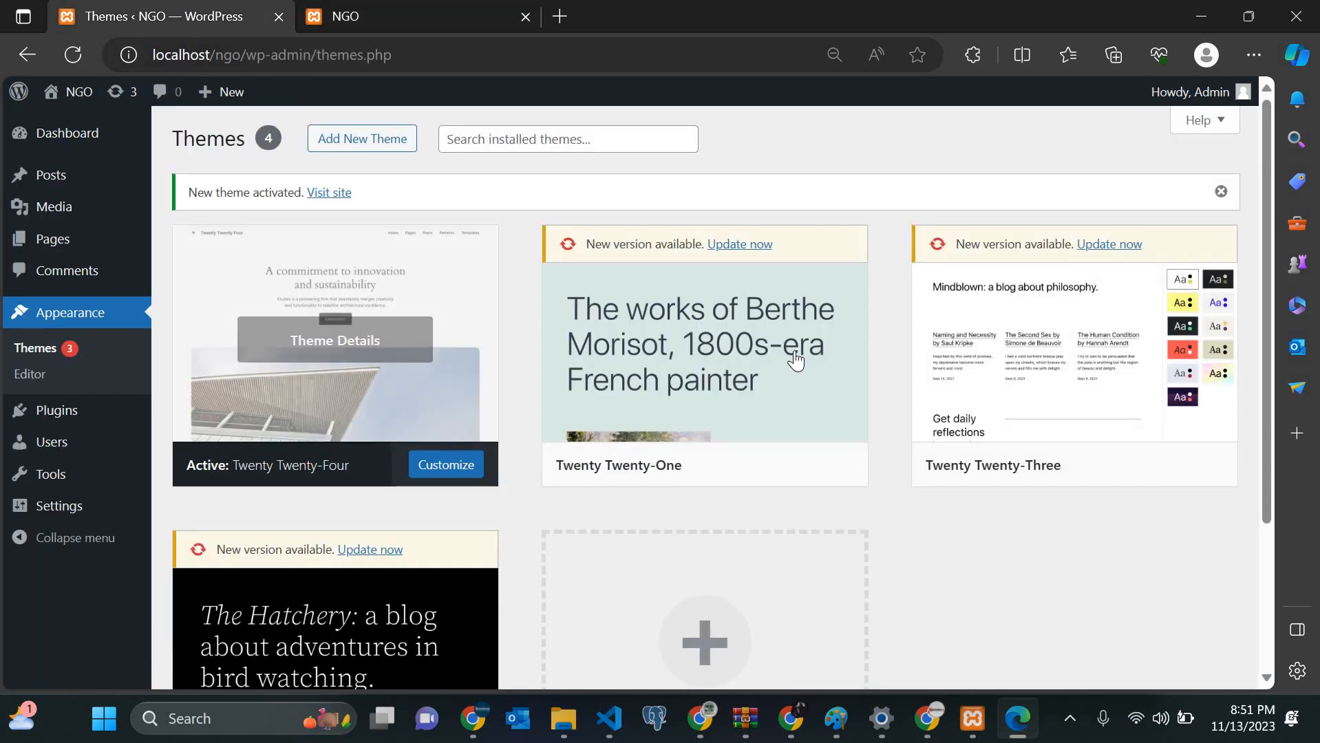
Step: Delete the Twenty Twenty-One theme from its Theme Details
{"action": "mouse_move", "coordinate": [810, 407]}
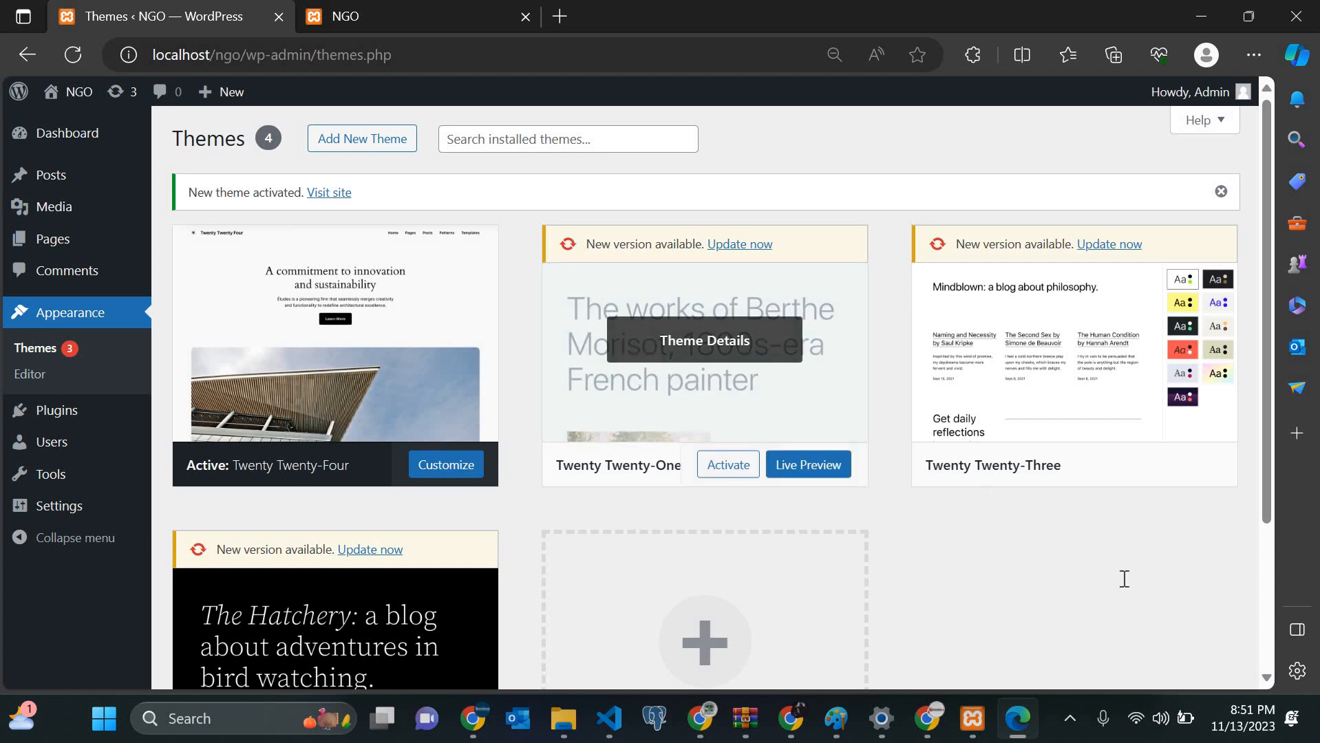
{"action": "left_click", "coordinate": [729, 351]}
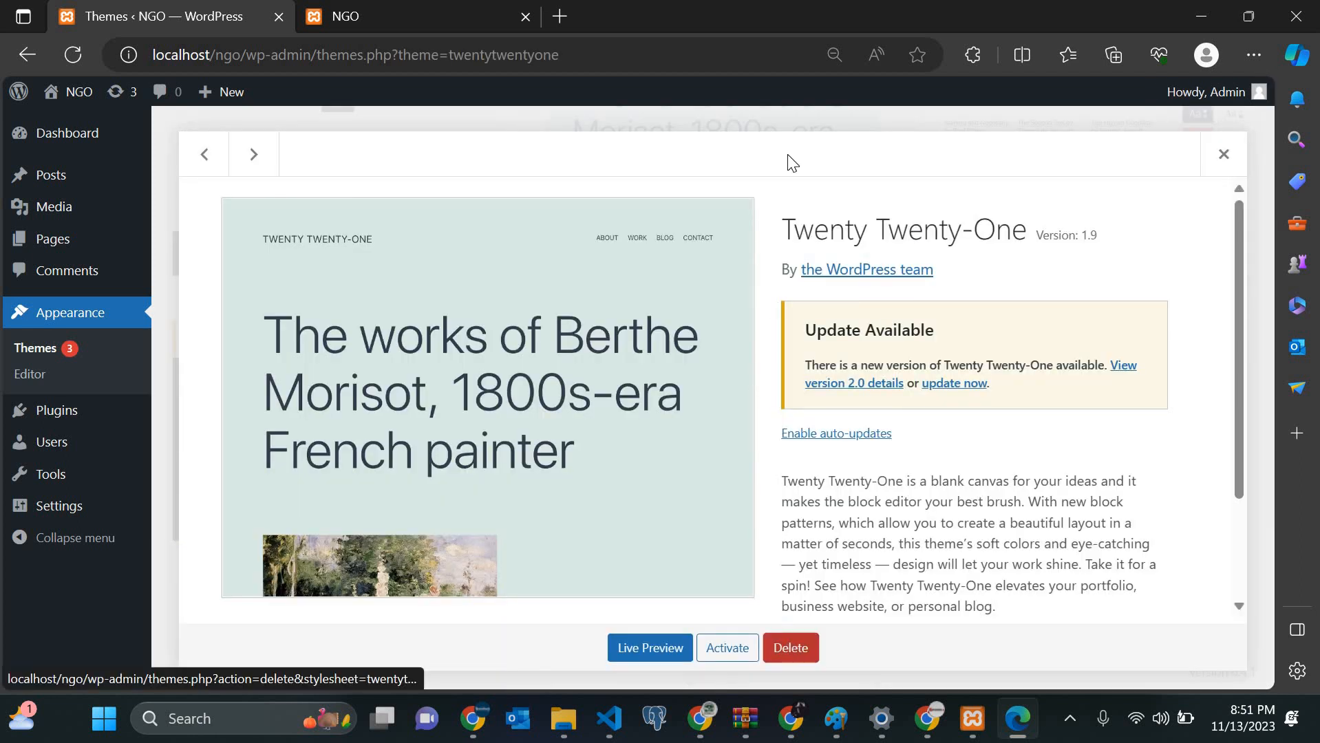
{"action": "key", "text": "Return"}
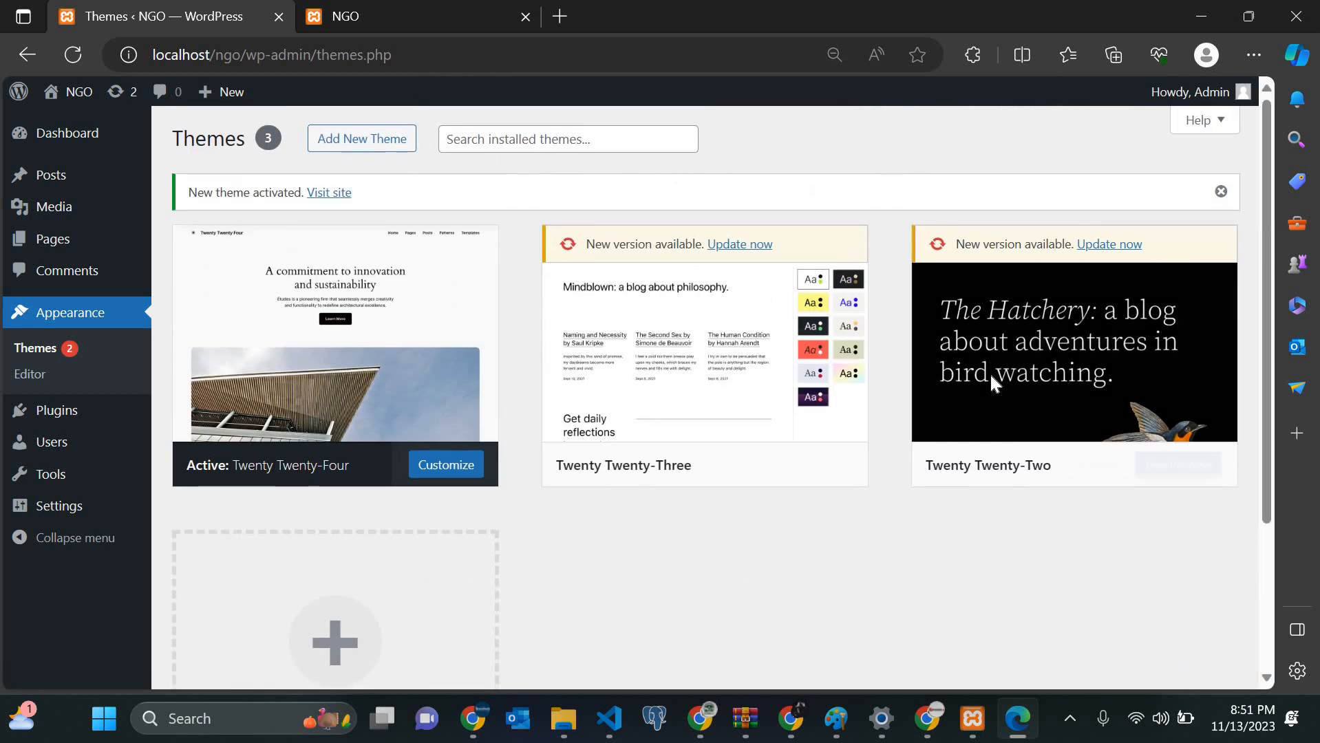
Step: Delete the Twenty Twenty-Two and Twenty Twenty-Three themes, confirming each deletion
{"action": "left_click", "coordinate": [990, 373]}
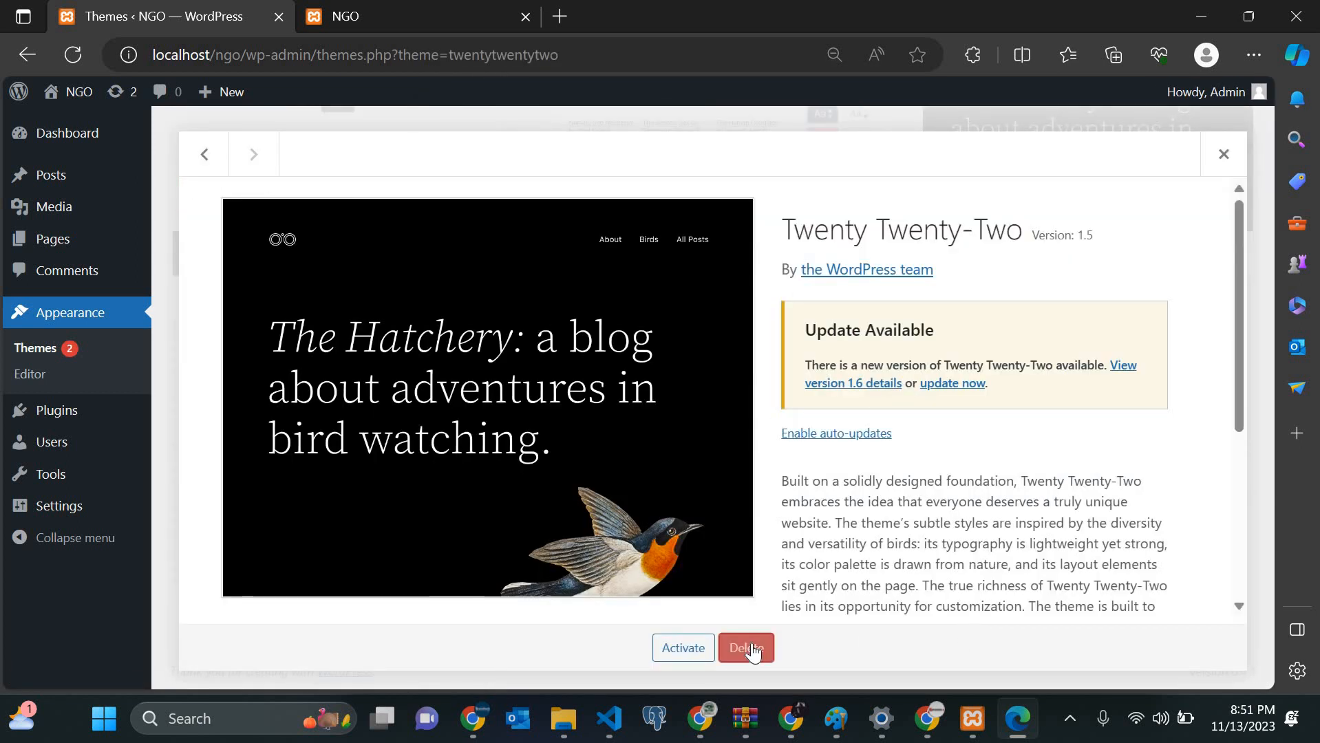
{"action": "left_click", "coordinate": [753, 651]}
{"action": "left_click", "coordinate": [763, 209]}
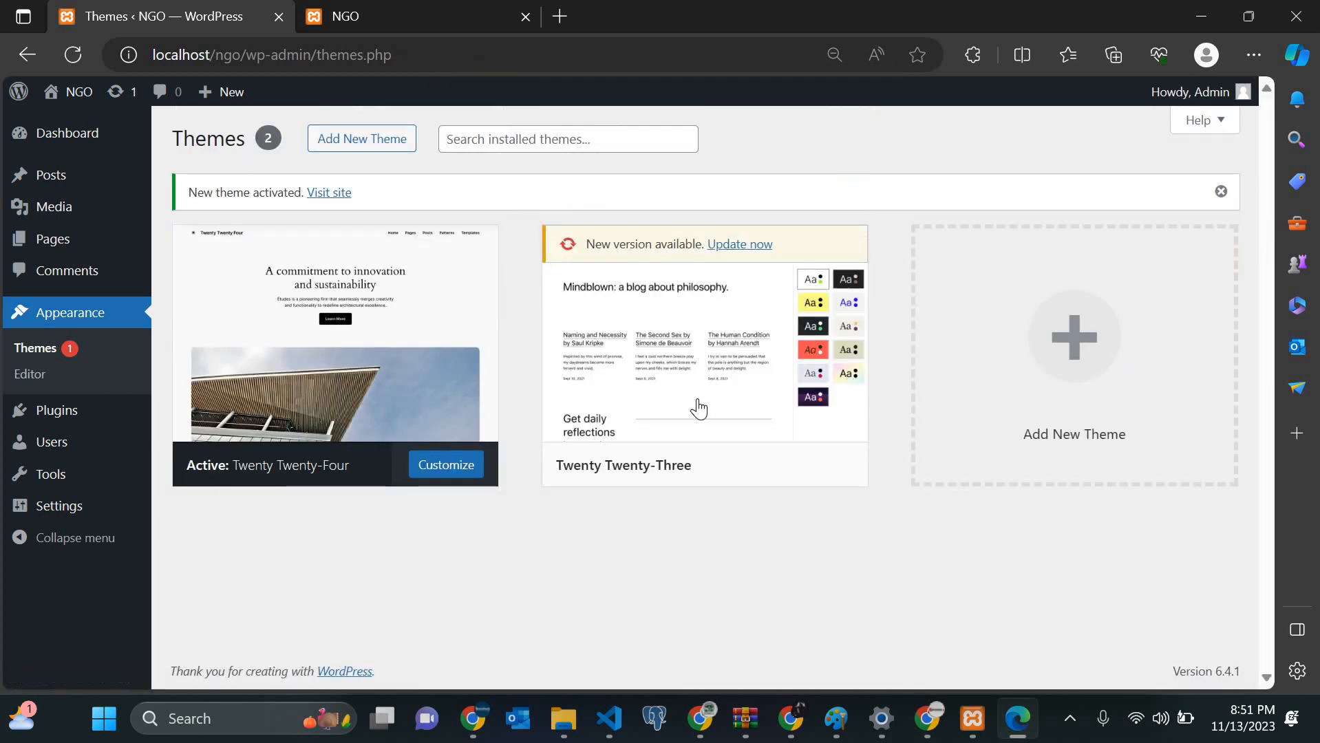
{"action": "mouse_move", "coordinate": [701, 407]}
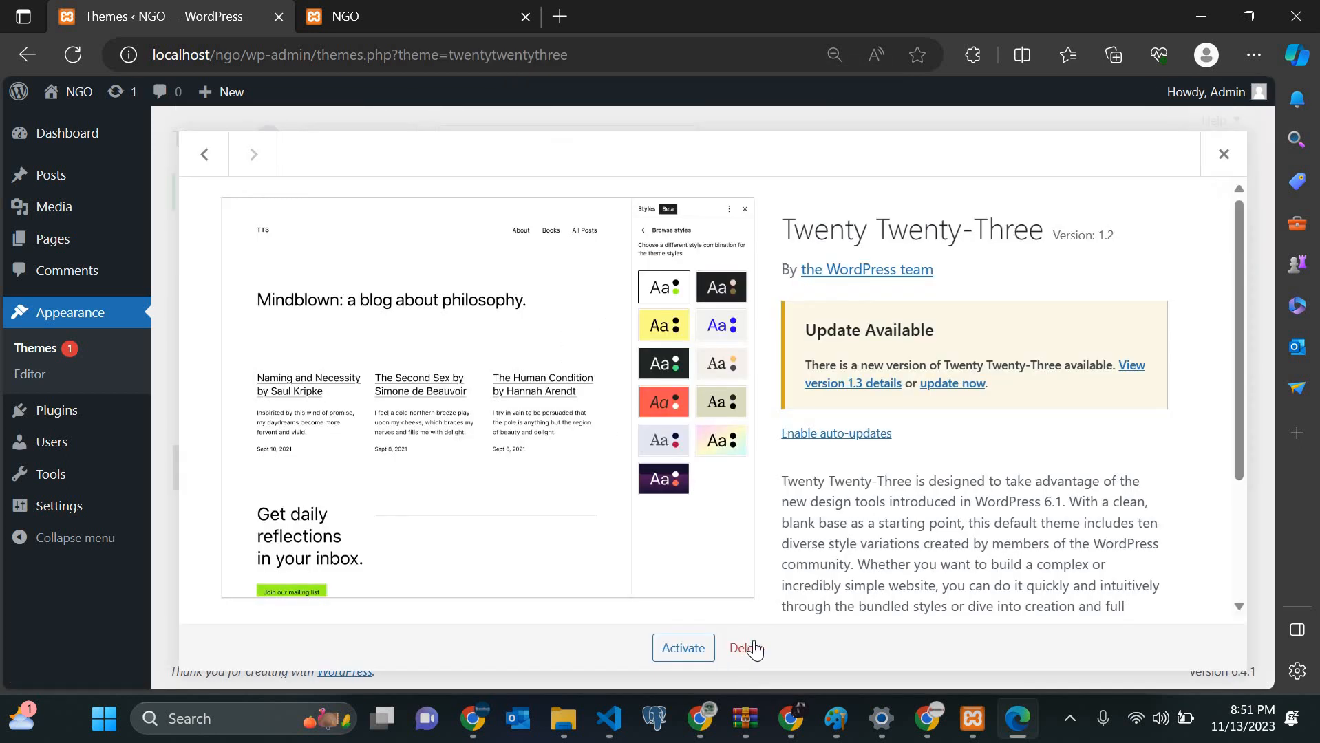
{"action": "left_click", "coordinate": [749, 648]}
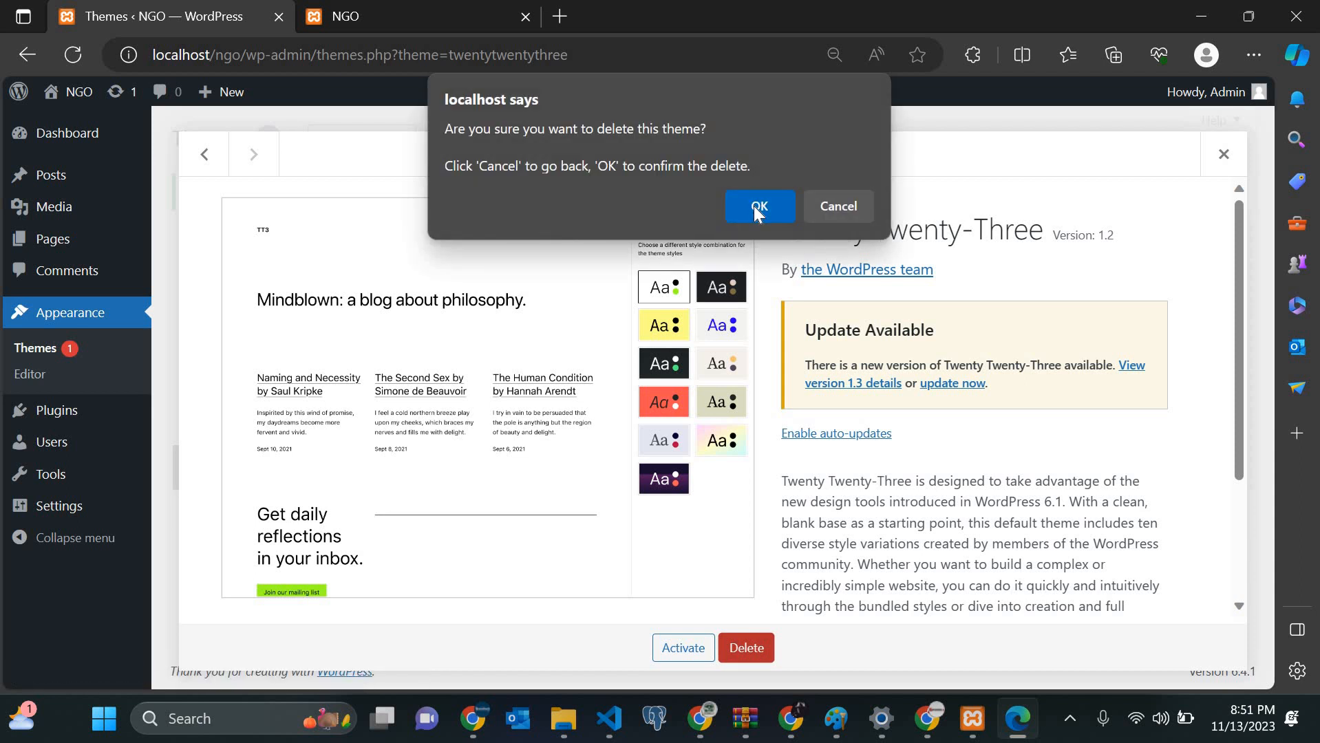
{"action": "left_click", "coordinate": [755, 208]}
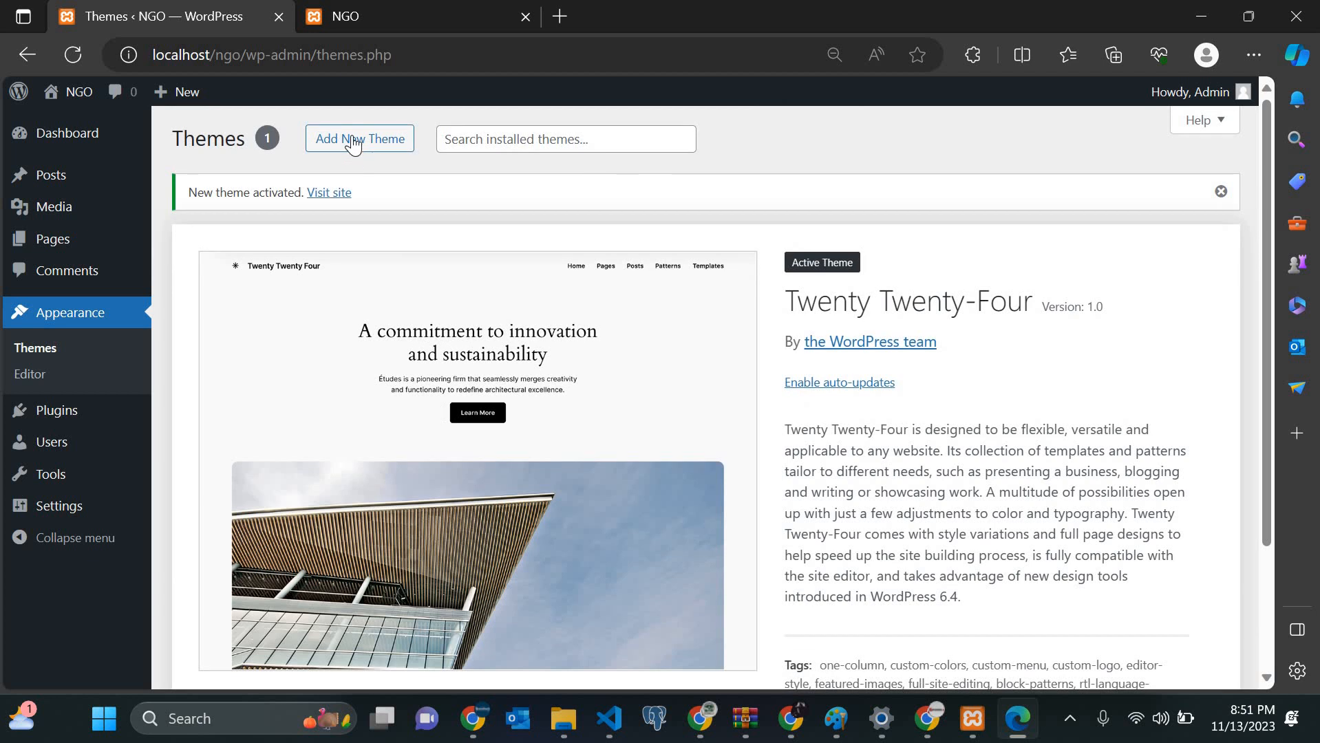
Step: Search the theme directory for 'Bizberg' on the Add Themes page
{"action": "left_click", "coordinate": [353, 142]}
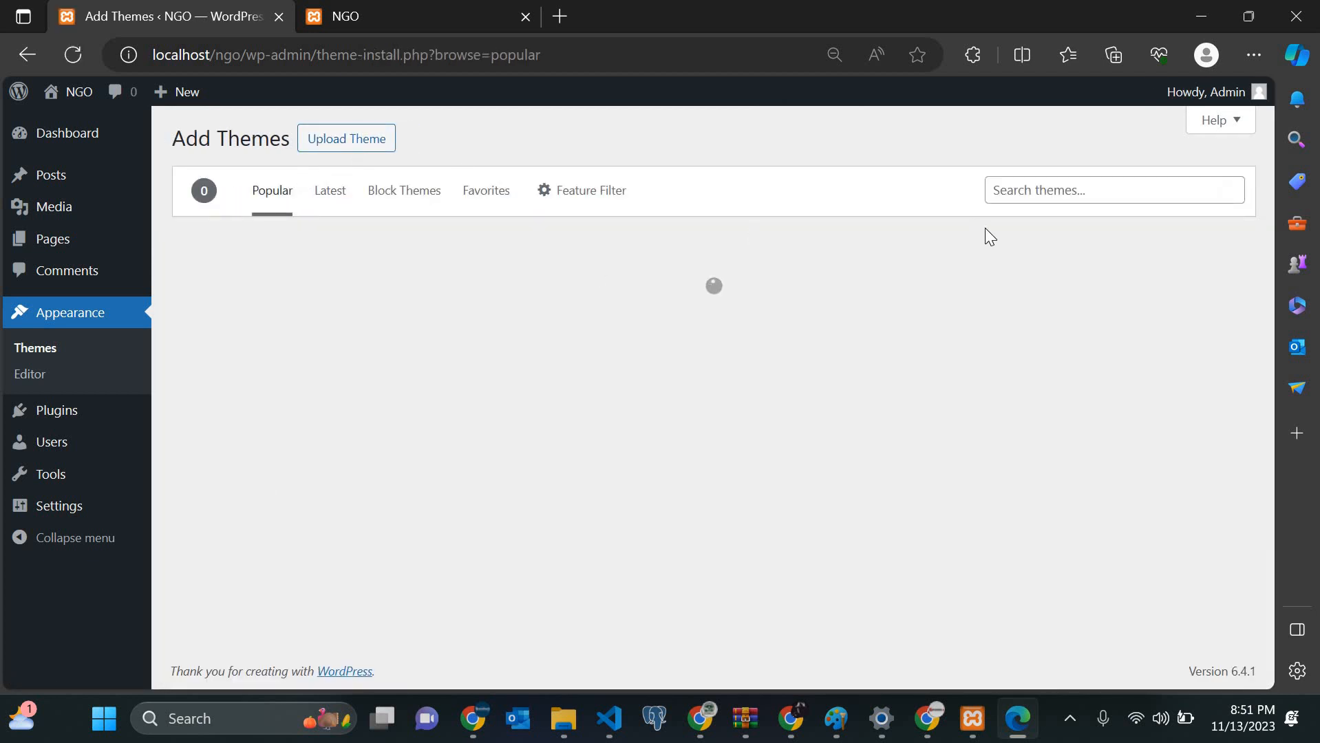
{"action": "left_click", "coordinate": [1021, 195]}
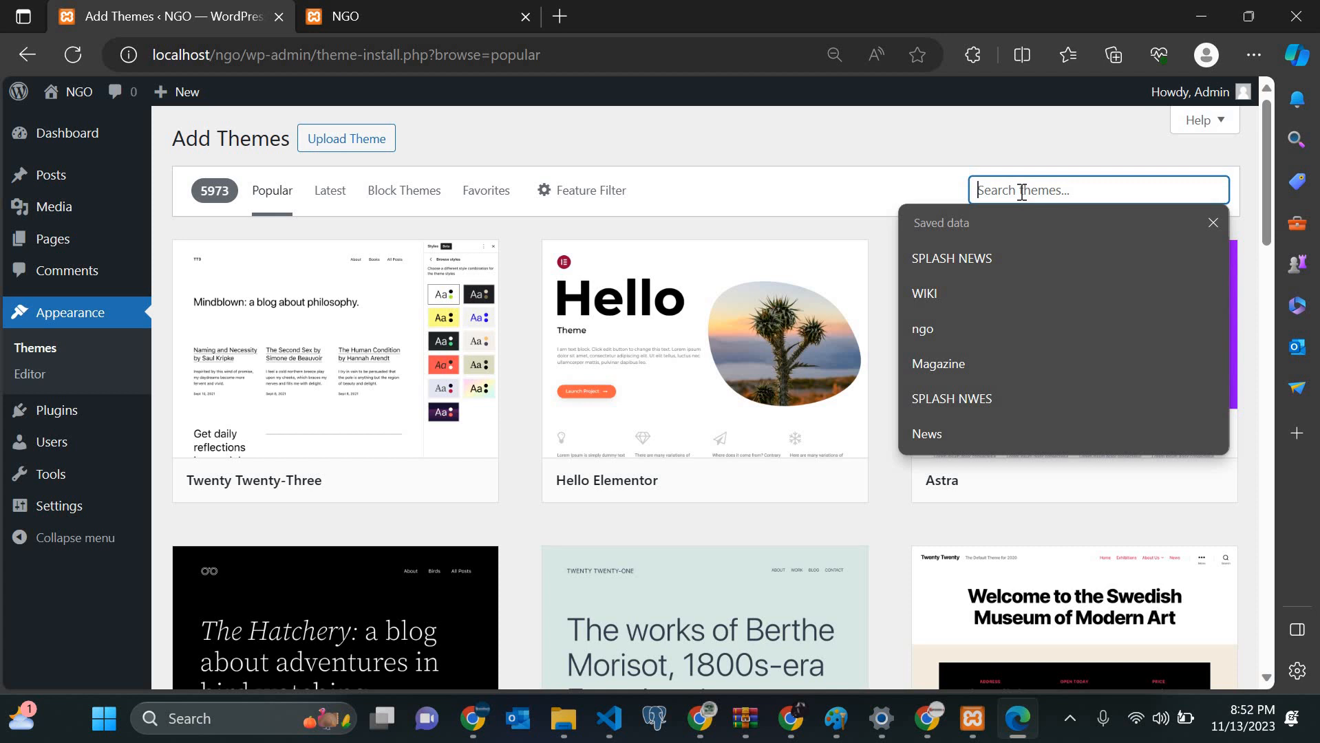
{"action": "type", "text": "Bizberg"}
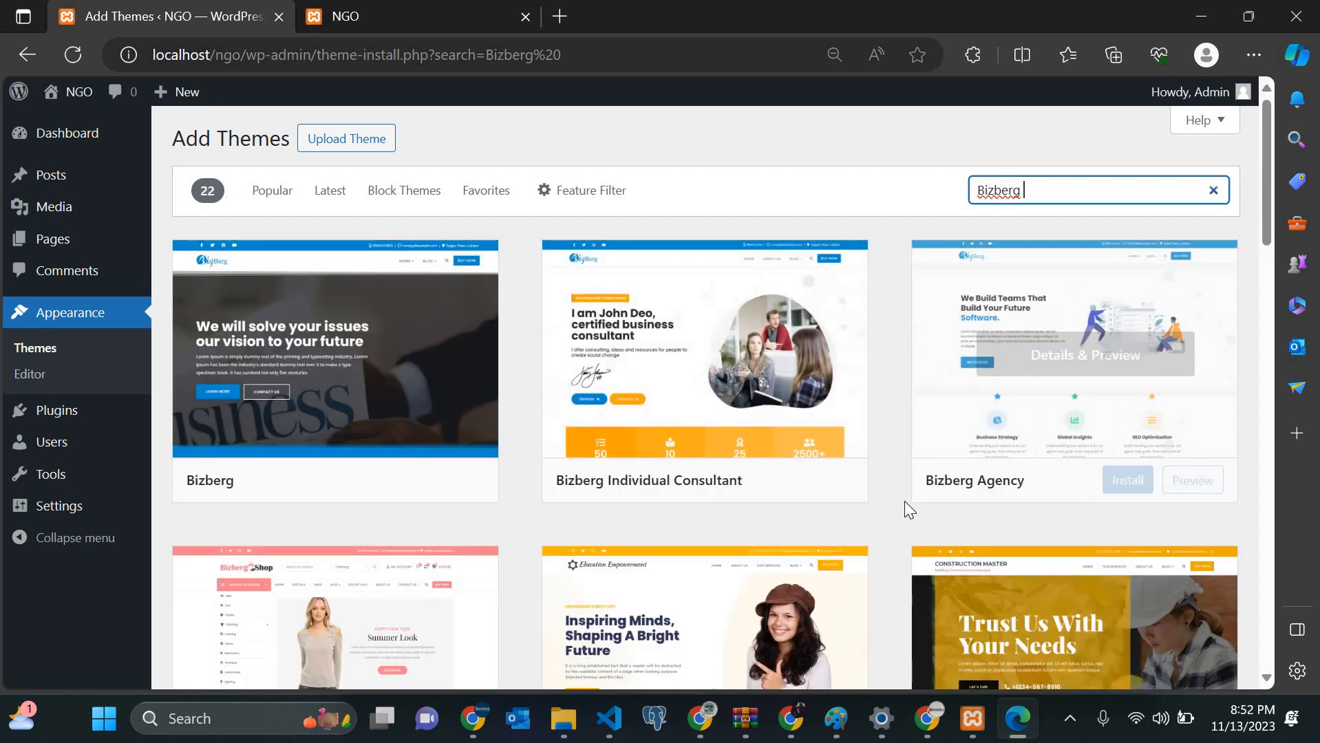
Step: Scroll through the 22 Bizberg results to the NGO Charity Hub card
{"action": "scroll", "coordinate": [905, 509], "scroll_direction": "down", "scroll_amount": 2}
{"action": "scroll", "coordinate": [905, 503], "scroll_direction": "down", "scroll_amount": 5}
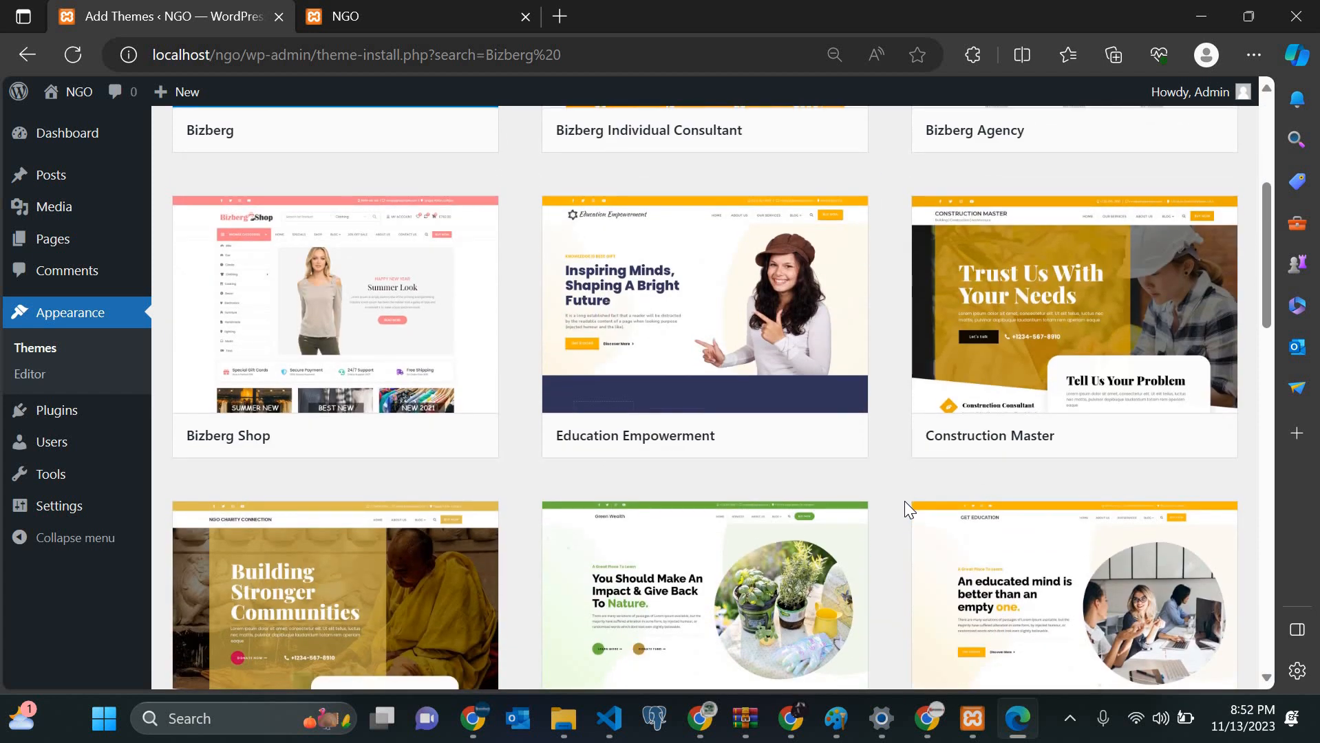
{"action": "scroll", "coordinate": [906, 509], "scroll_direction": "down", "scroll_amount": 3}
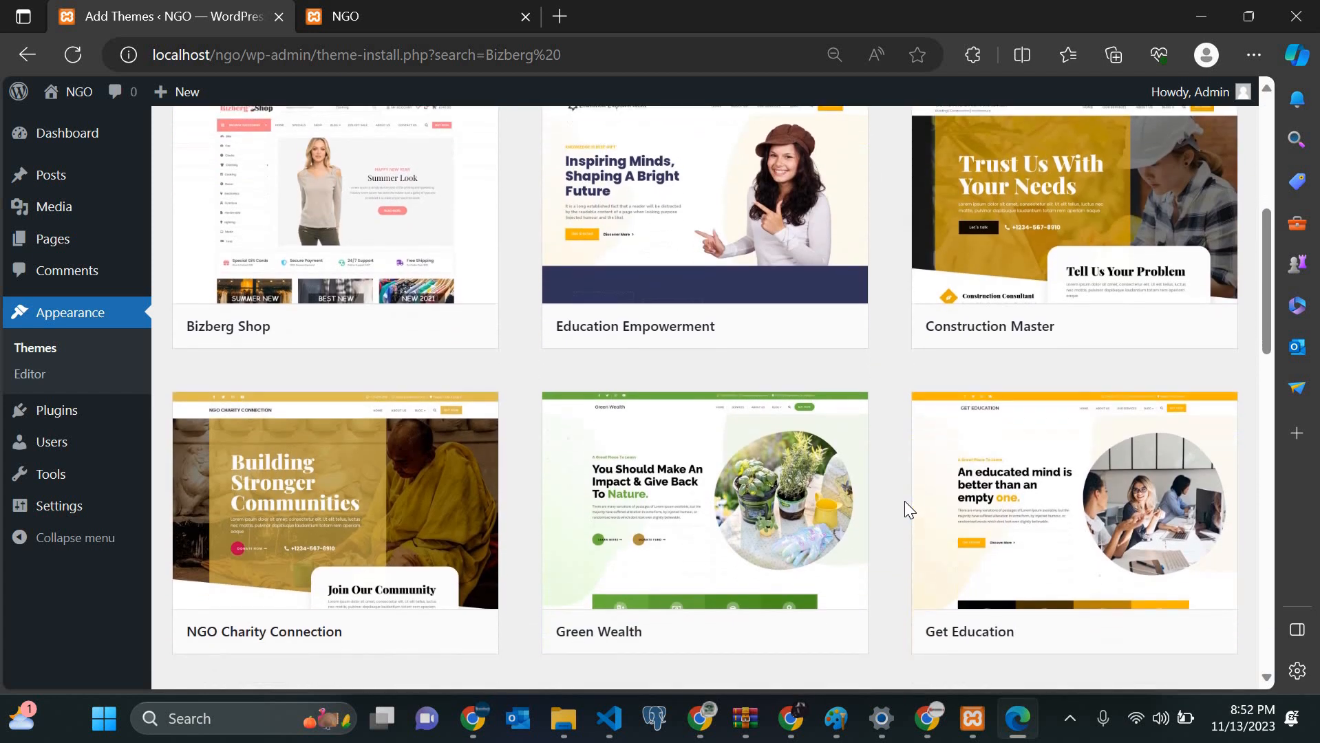
{"action": "scroll", "coordinate": [905, 510], "scroll_direction": "down", "scroll_amount": 2}
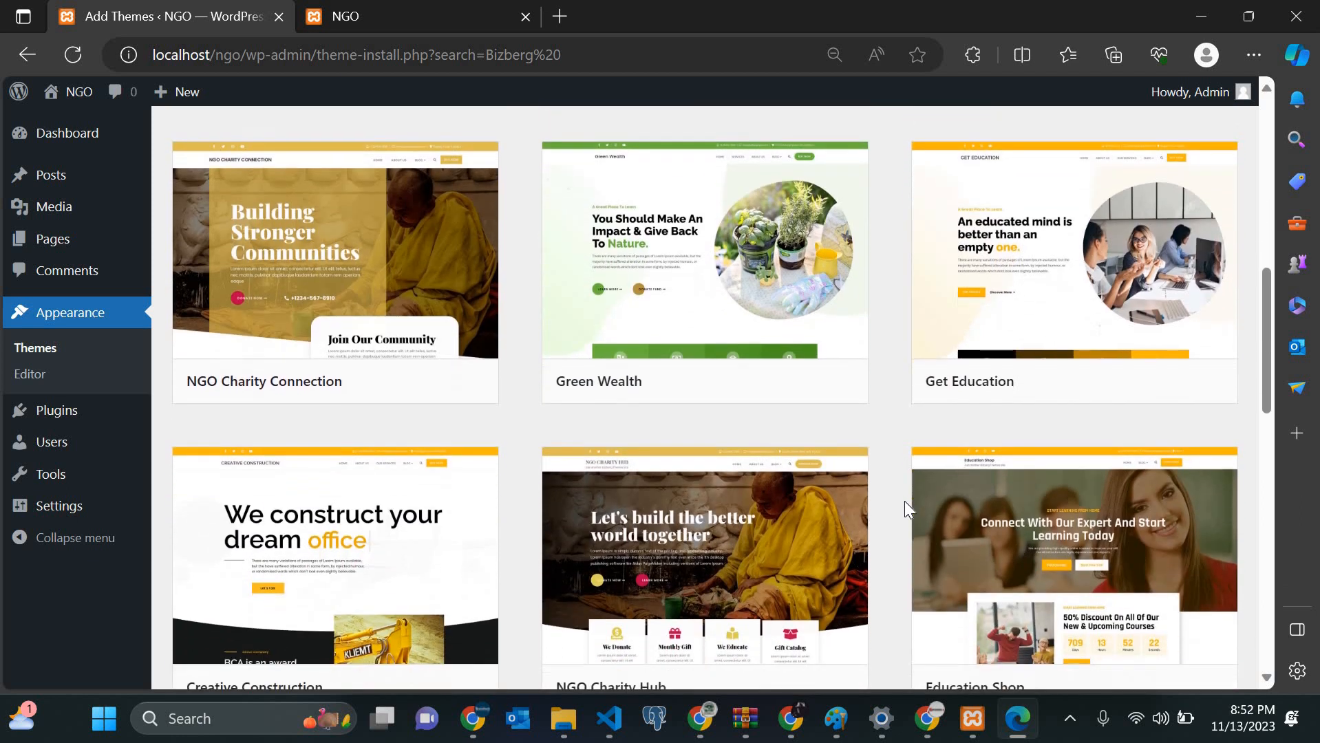
{"action": "scroll", "coordinate": [904, 503], "scroll_direction": "down", "scroll_amount": 4}
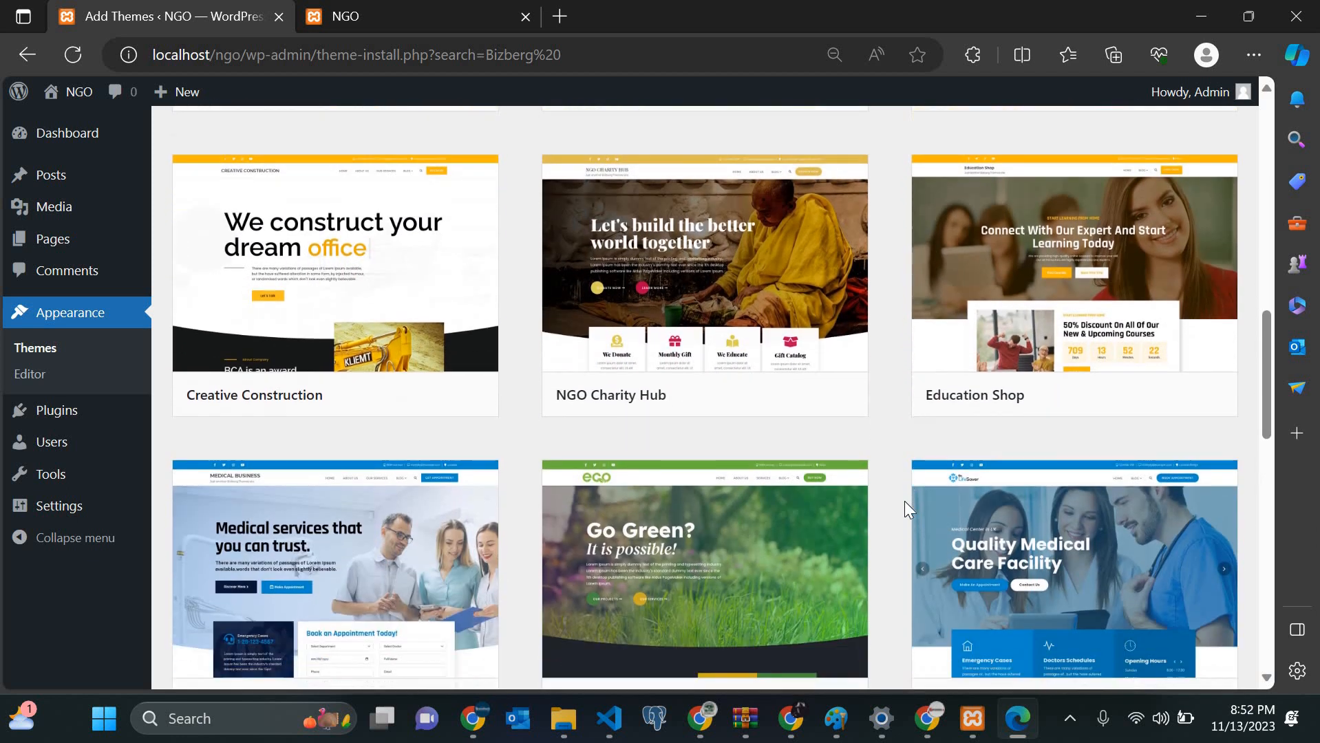
{"action": "scroll", "coordinate": [905, 508], "scroll_direction": "down", "scroll_amount": 4}
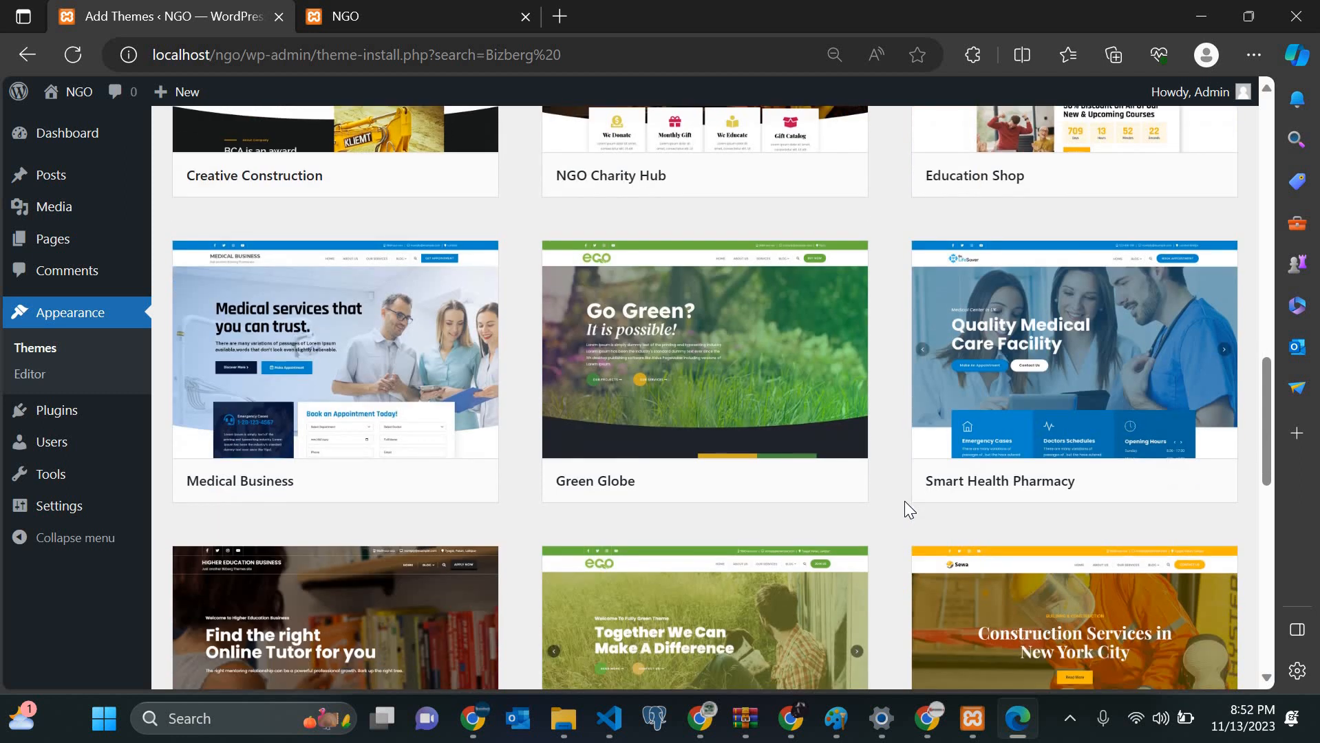
{"action": "scroll", "coordinate": [904, 507], "scroll_direction": "down", "scroll_amount": 4}
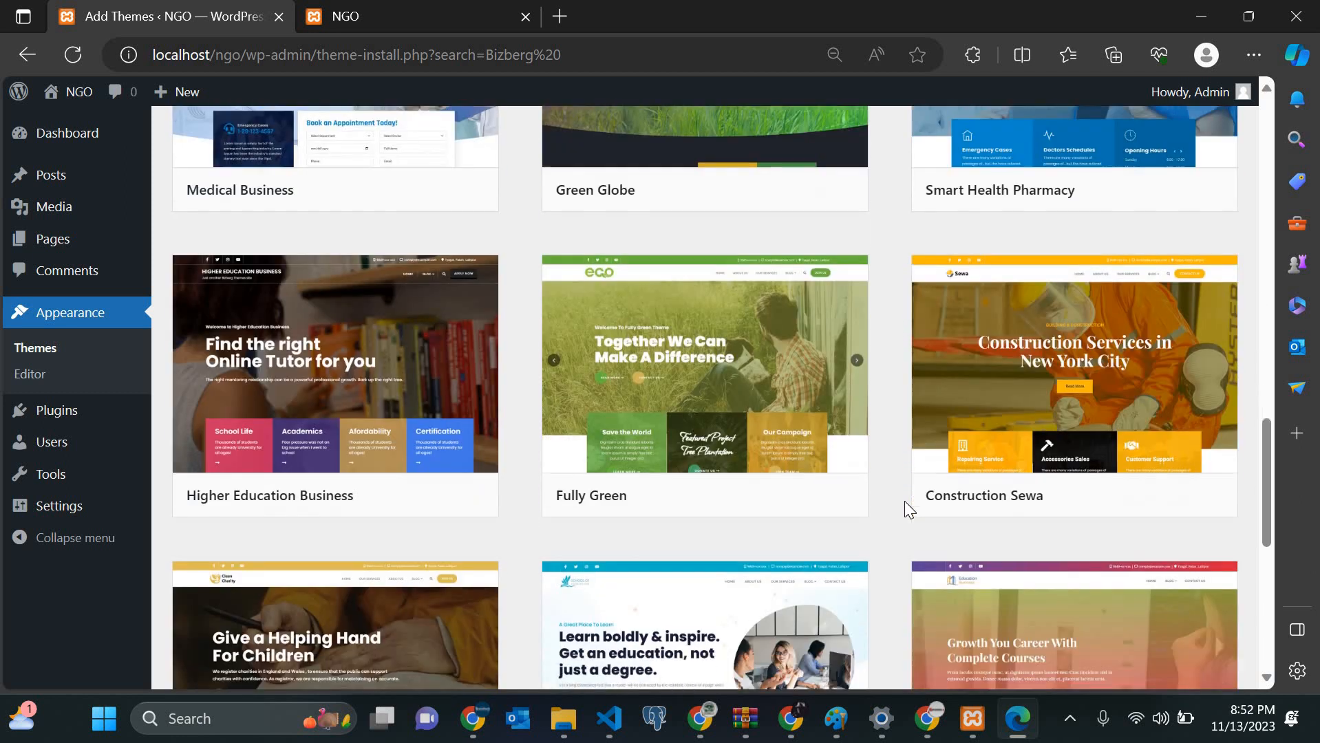
{"action": "scroll", "coordinate": [904, 503], "scroll_direction": "down", "scroll_amount": 1}
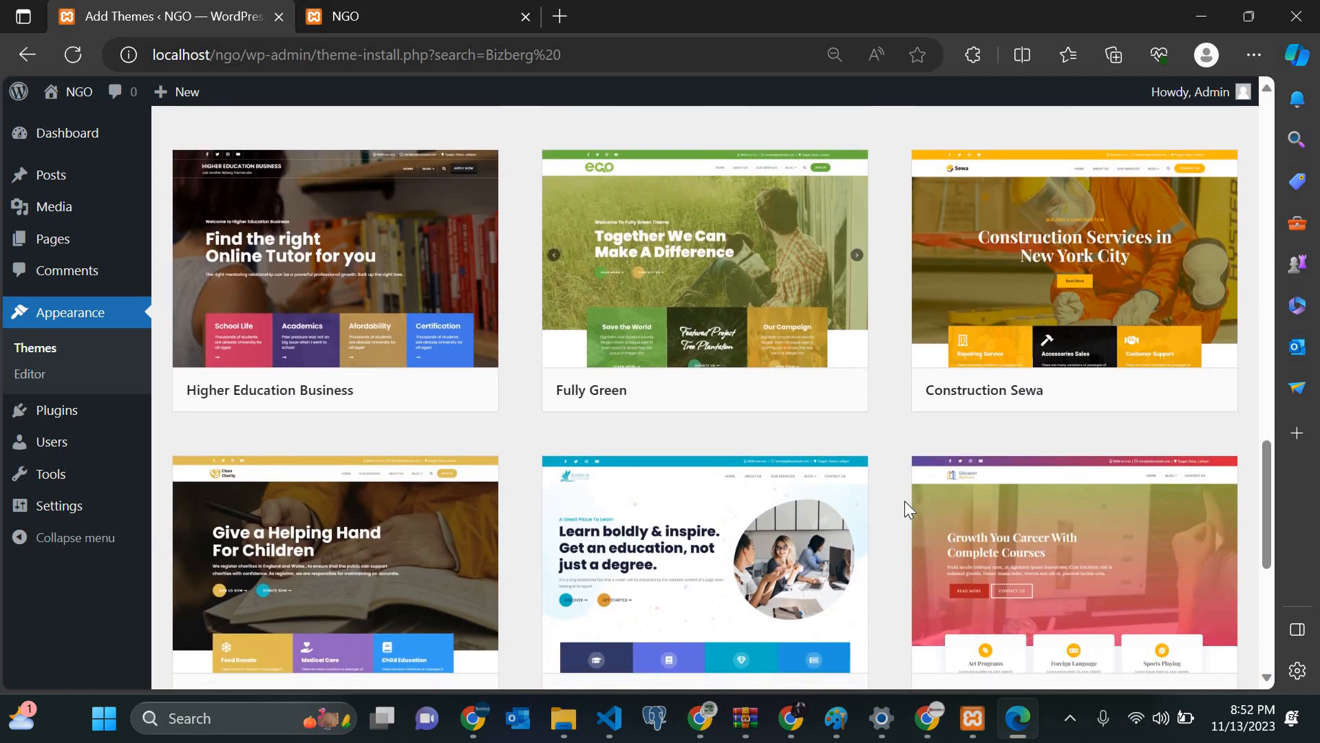
{"action": "scroll", "coordinate": [905, 503], "scroll_direction": "down", "scroll_amount": 4}
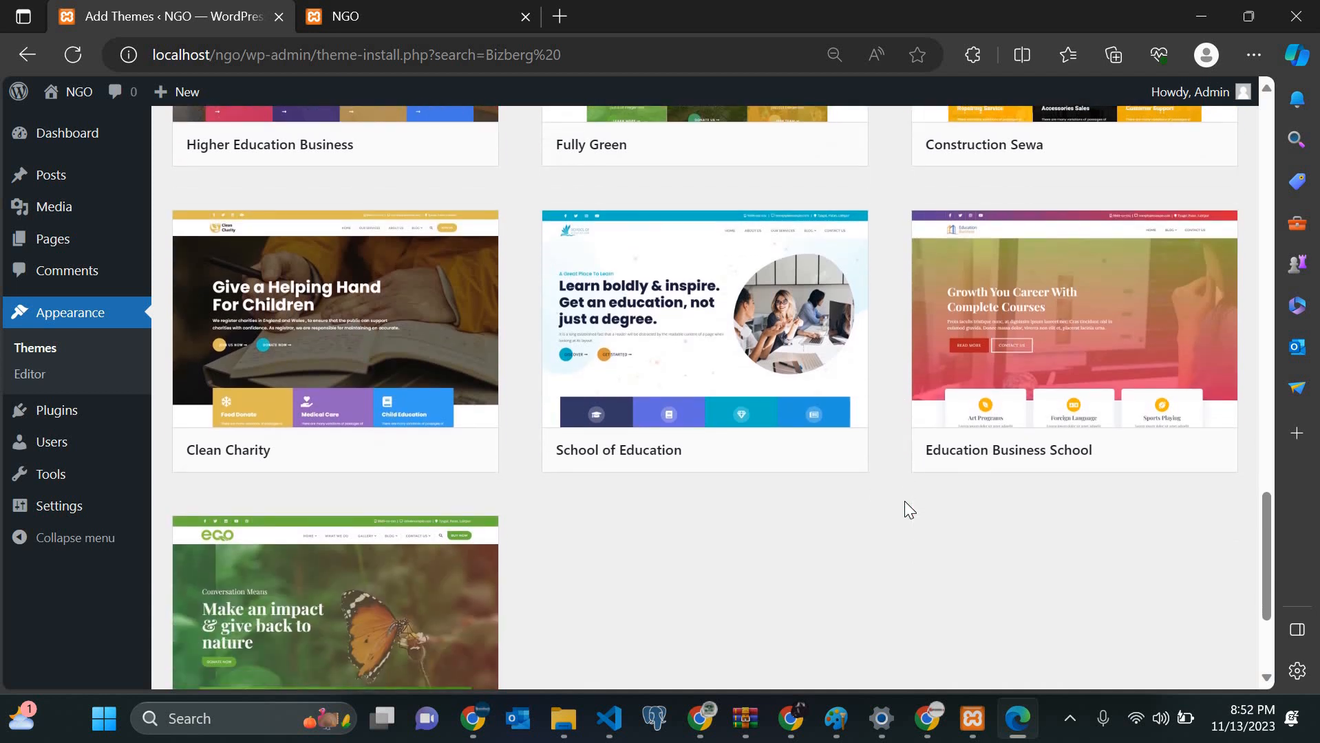
{"action": "scroll", "coordinate": [904, 503], "scroll_direction": "down", "scroll_amount": 2}
{"action": "scroll", "coordinate": [904, 510], "scroll_direction": "down", "scroll_amount": 1}
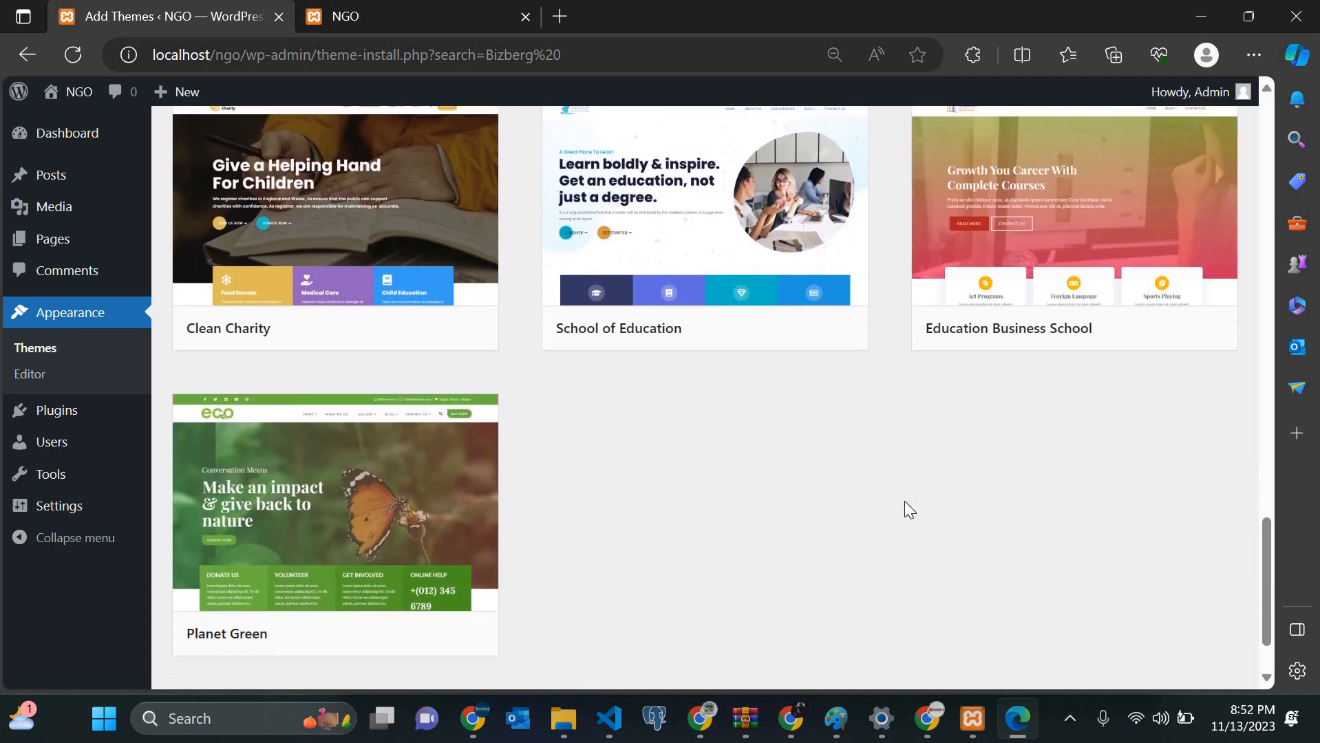
{"action": "scroll", "coordinate": [907, 510], "scroll_direction": "up", "scroll_amount": 10}
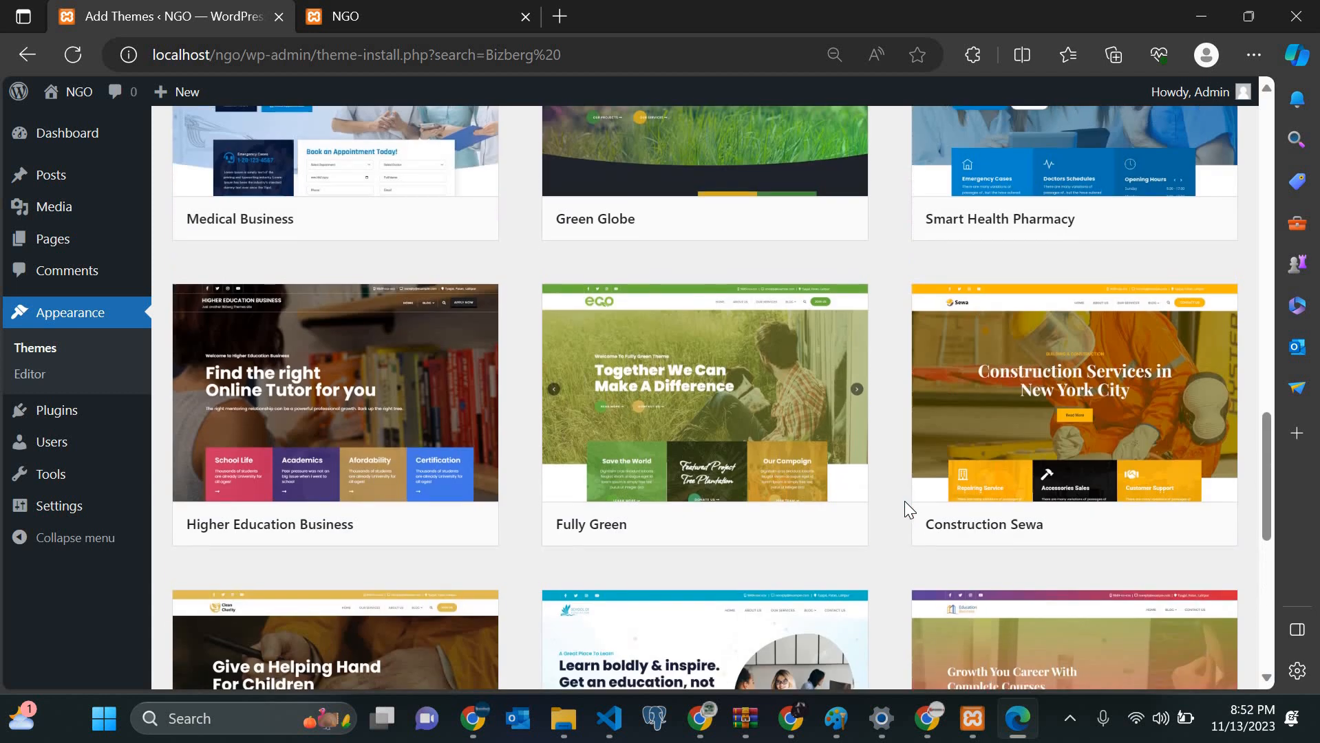
{"action": "scroll", "coordinate": [905, 510], "scroll_direction": "up", "scroll_amount": 5}
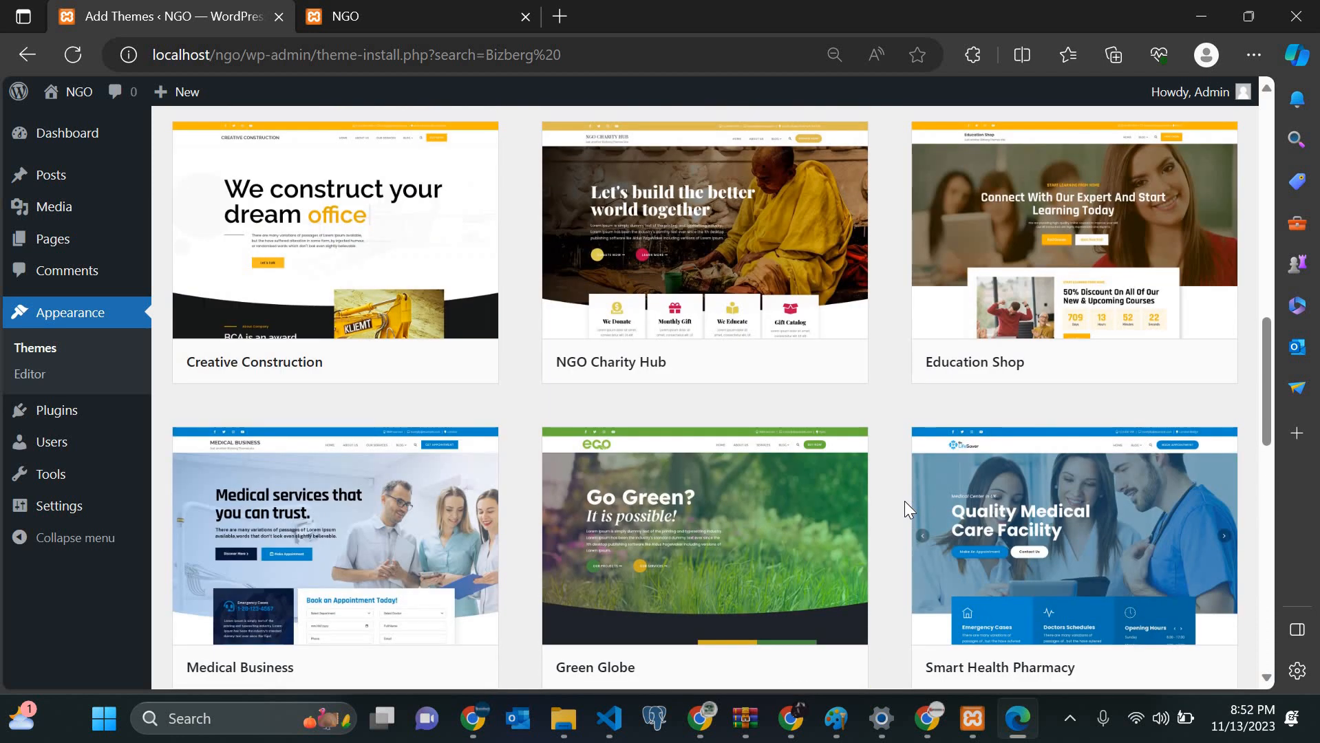
{"action": "scroll", "coordinate": [904, 502], "scroll_direction": "up", "scroll_amount": 3}
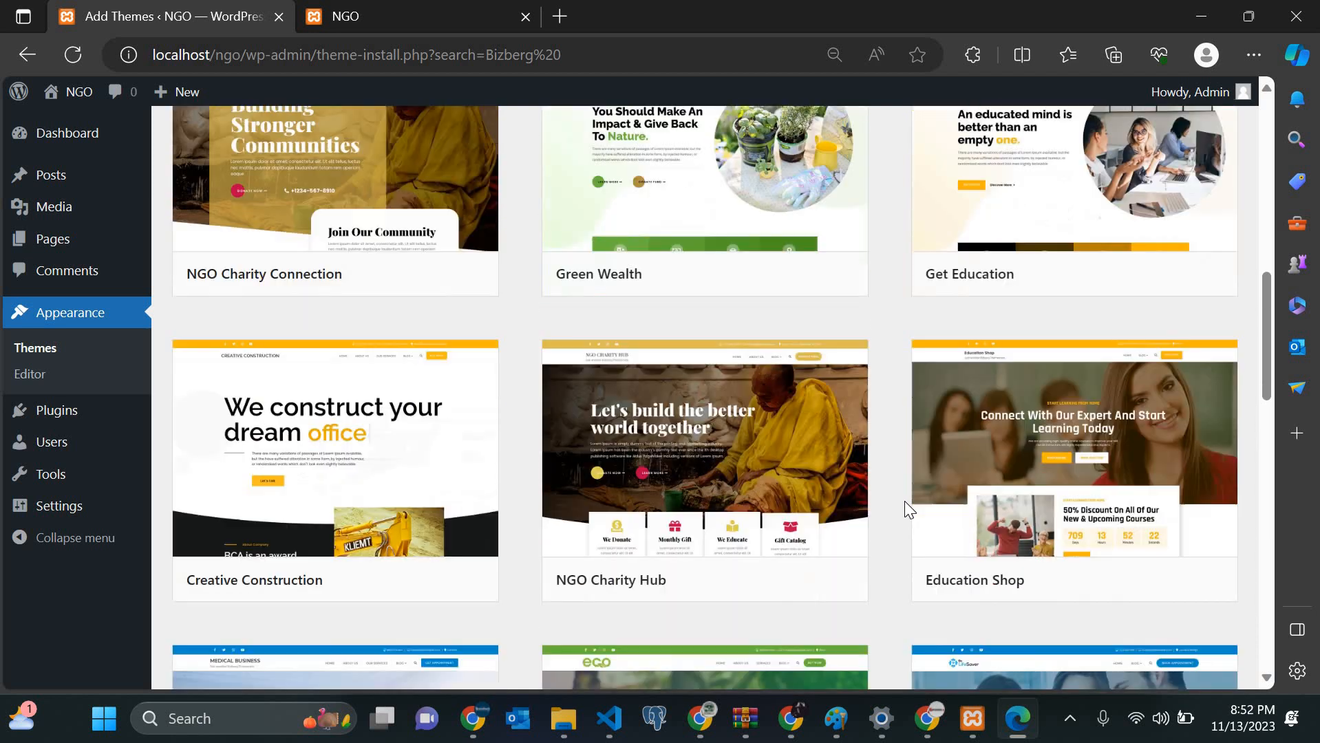
{"action": "scroll", "coordinate": [1068, 461], "scroll_direction": "up", "scroll_amount": 3}
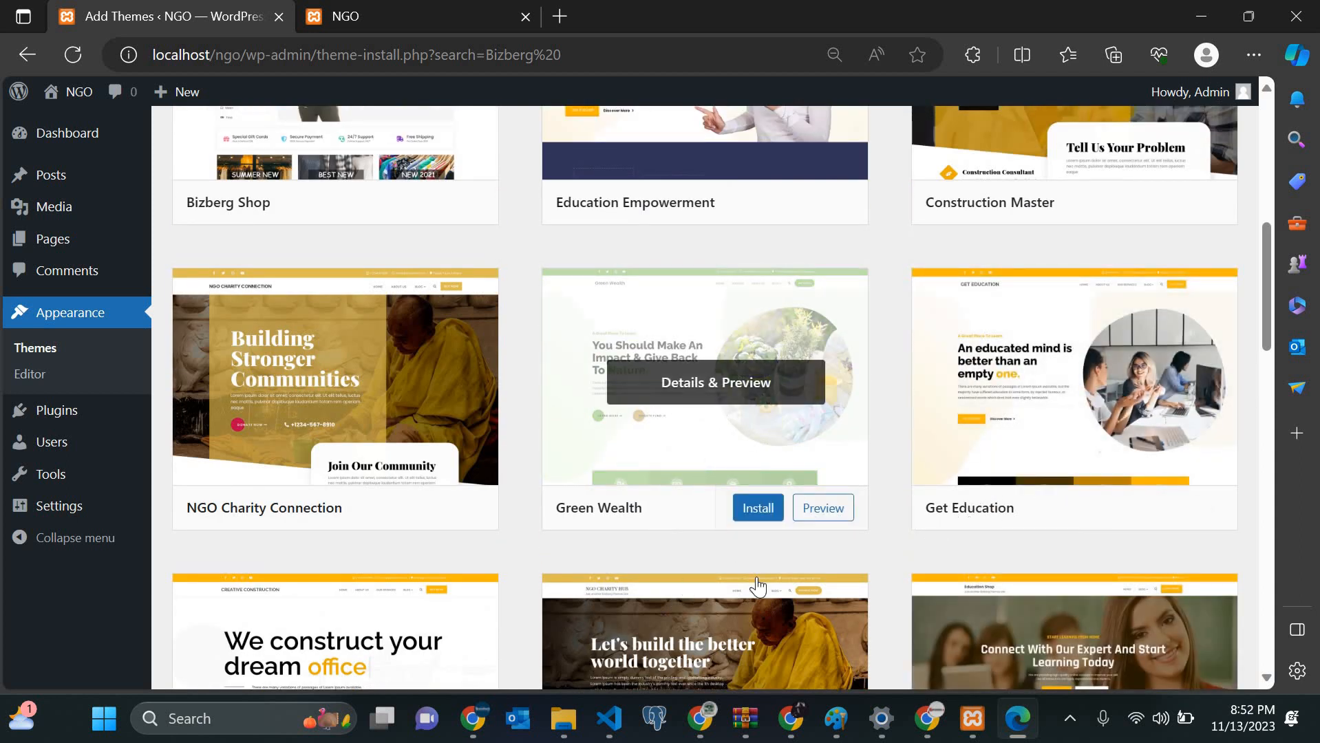
{"action": "scroll", "coordinate": [760, 570], "scroll_direction": "up", "scroll_amount": 4}
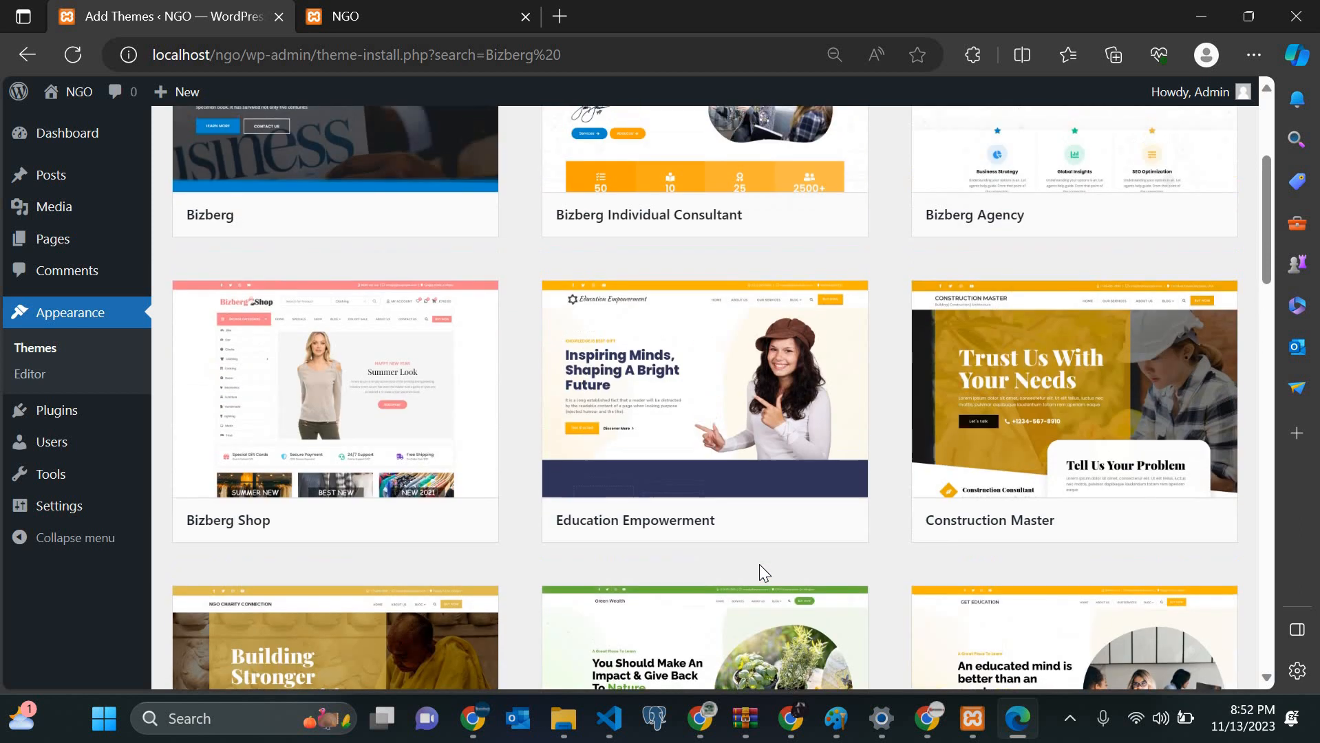
{"action": "scroll", "coordinate": [759, 566], "scroll_direction": "up", "scroll_amount": 1}
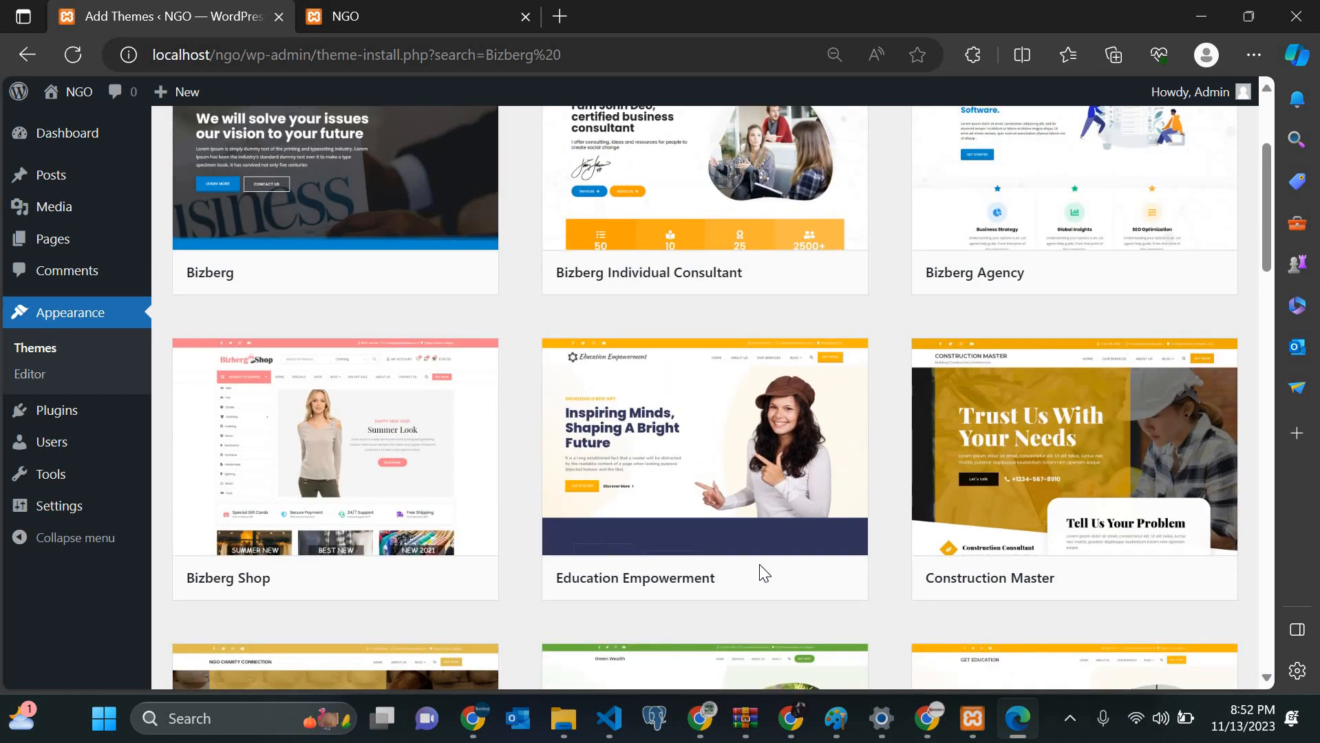
{"action": "scroll", "coordinate": [759, 564], "scroll_direction": "down", "scroll_amount": 1}
{"action": "scroll", "coordinate": [759, 564], "scroll_direction": "up", "scroll_amount": 3}
{"action": "scroll", "coordinate": [760, 573], "scroll_direction": "up", "scroll_amount": 1}
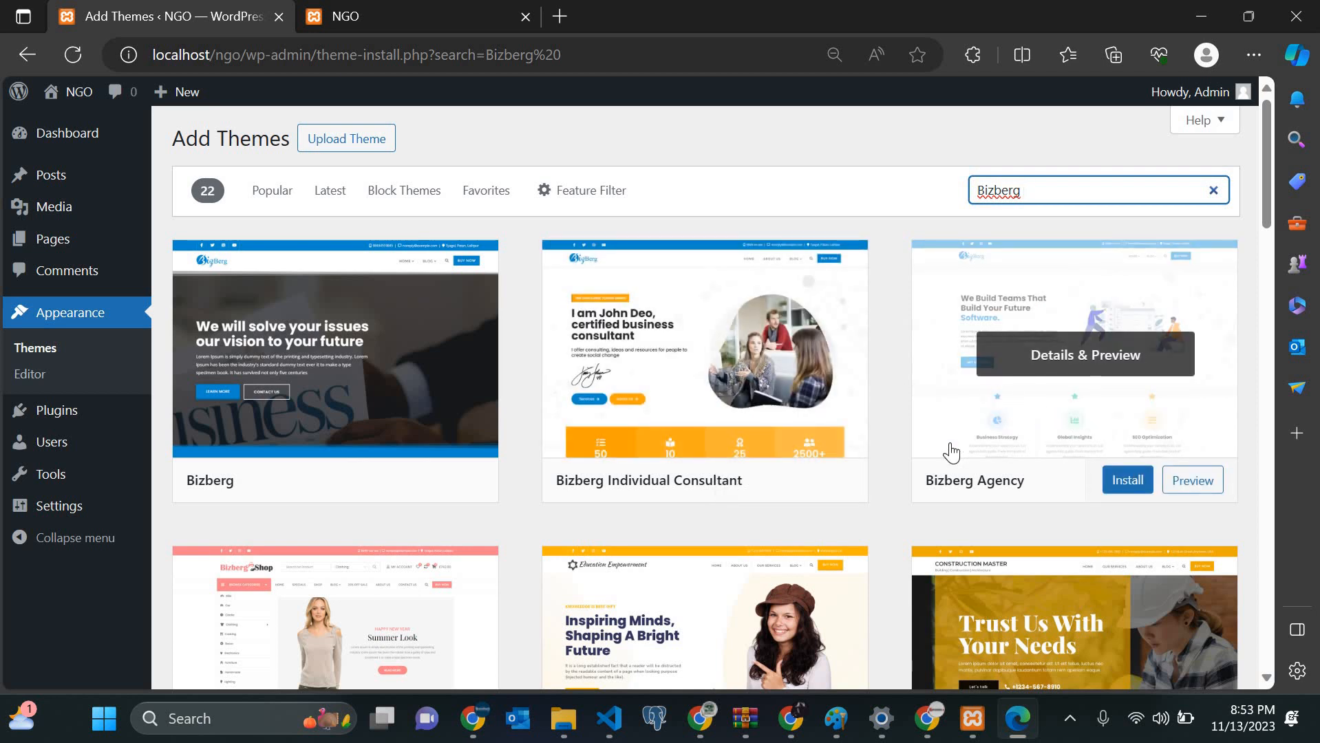
{"action": "scroll", "coordinate": [952, 453], "scroll_direction": "down", "scroll_amount": 5}
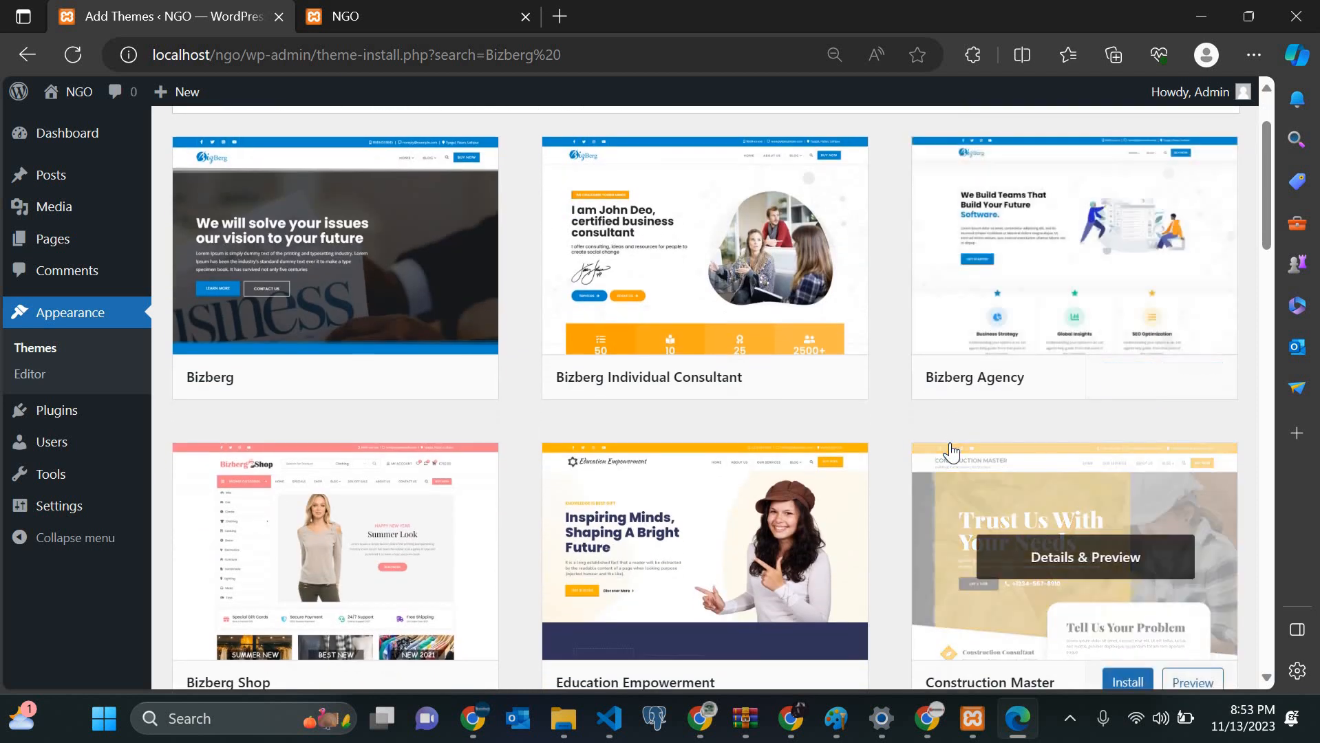
{"action": "scroll", "coordinate": [823, 441], "scroll_direction": "down", "scroll_amount": 8}
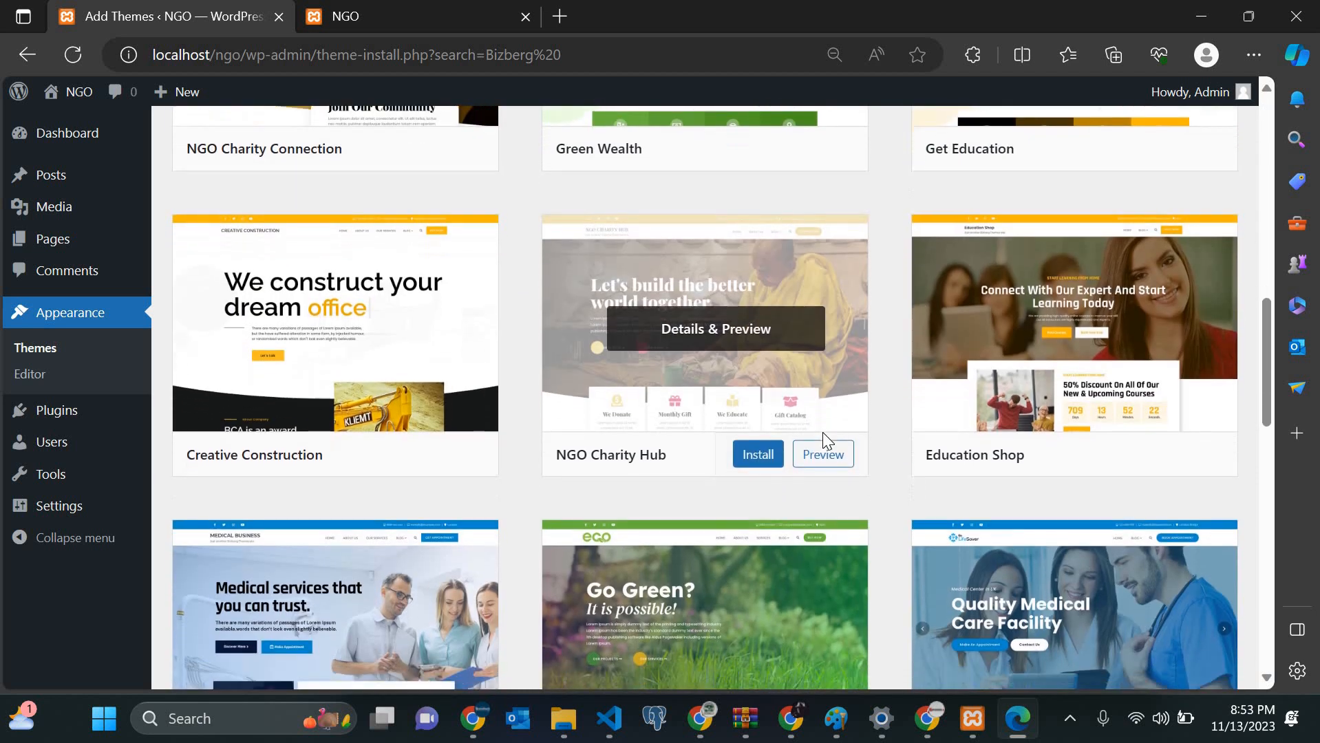
{"action": "scroll", "coordinate": [825, 441], "scroll_direction": "down", "scroll_amount": 1}
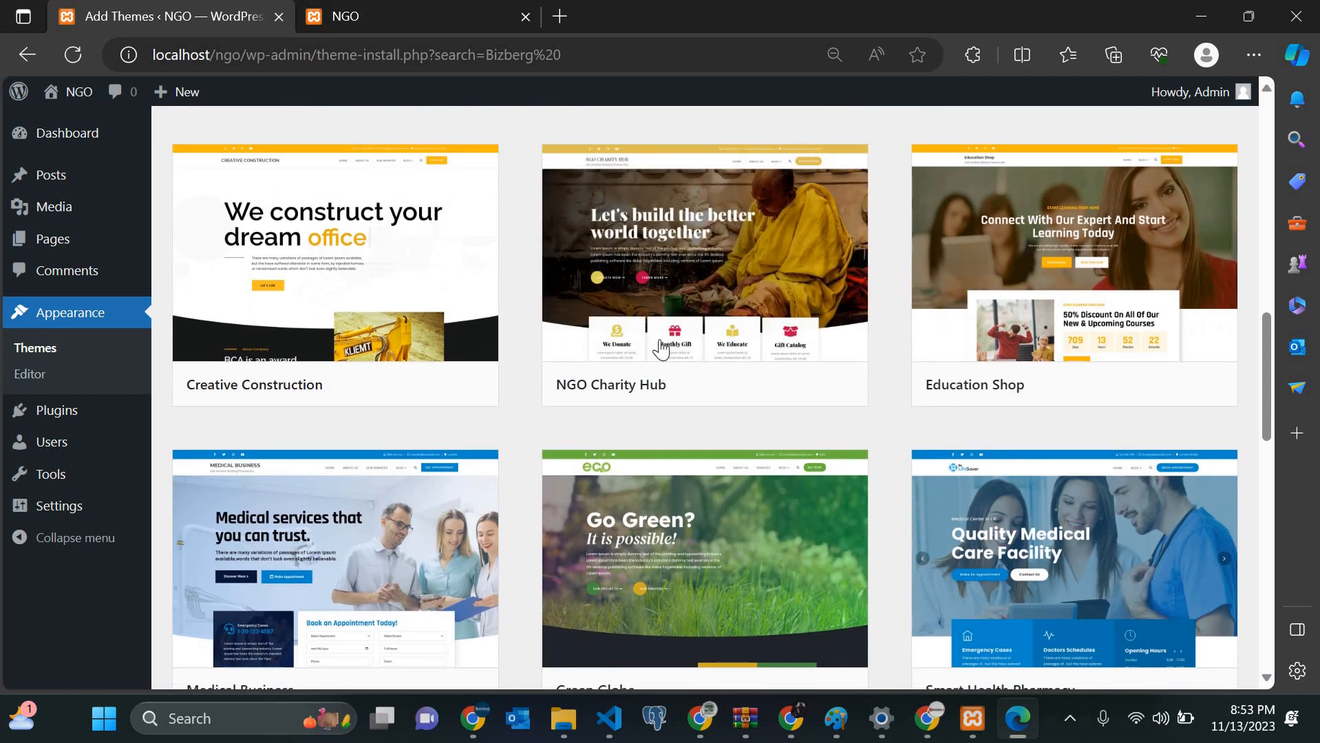
{"action": "mouse_move", "coordinate": [570, 401]}
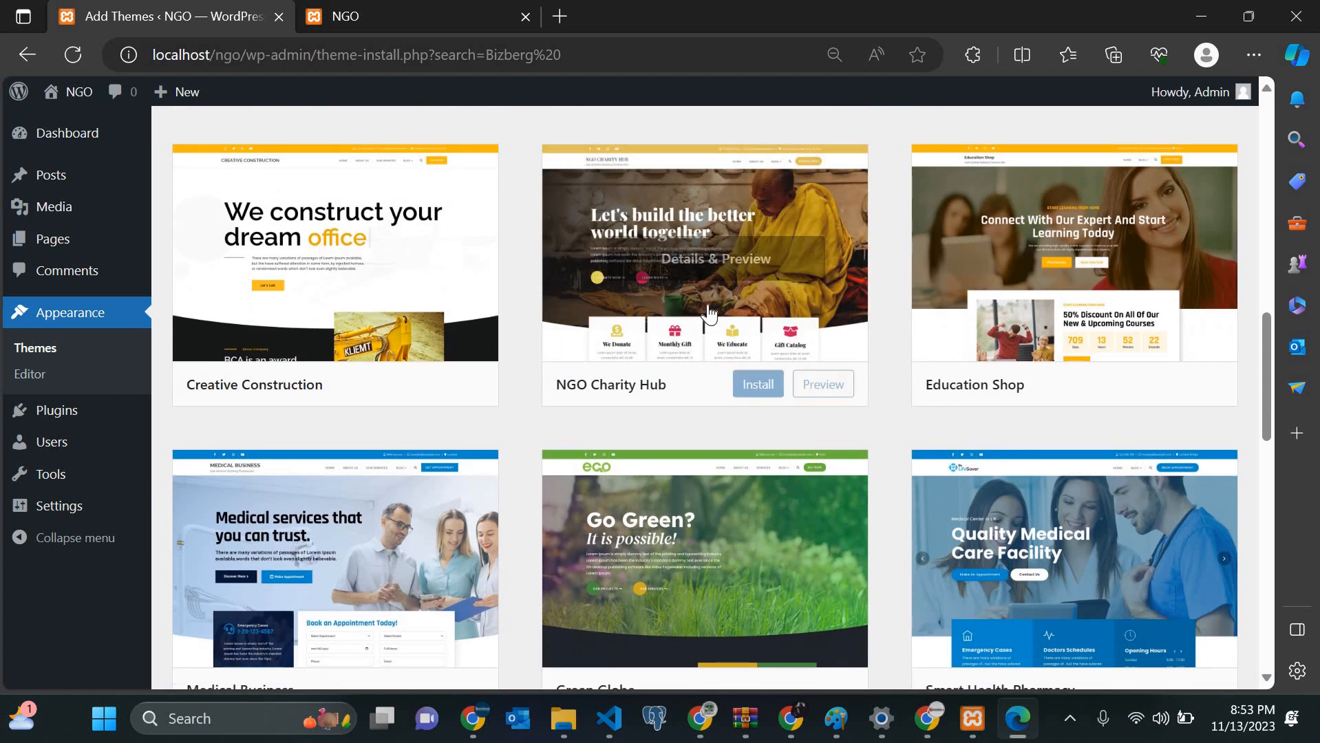
Step: Install NGO Charity Hub from its card in the Bizberg search results
{"action": "left_click", "coordinate": [758, 386]}
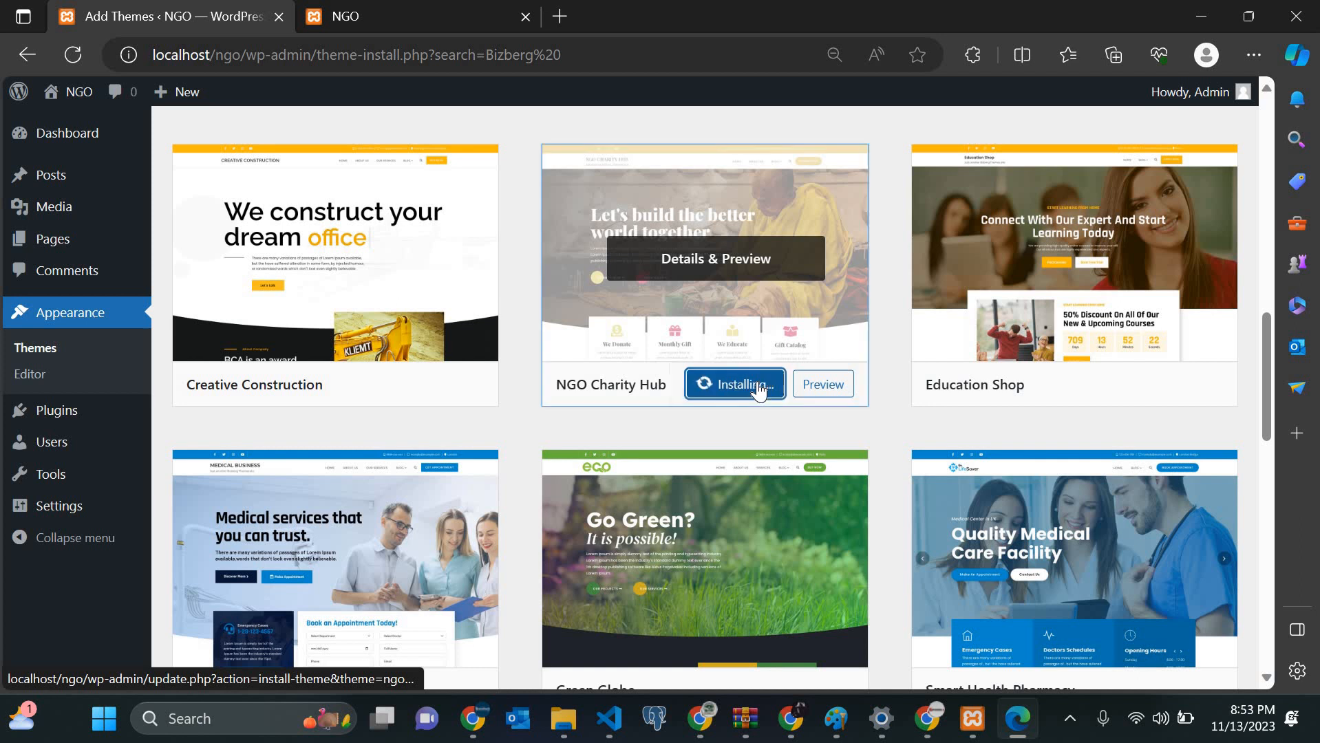
{"action": "scroll", "coordinate": [754, 389], "scroll_direction": "up", "scroll_amount": 10}
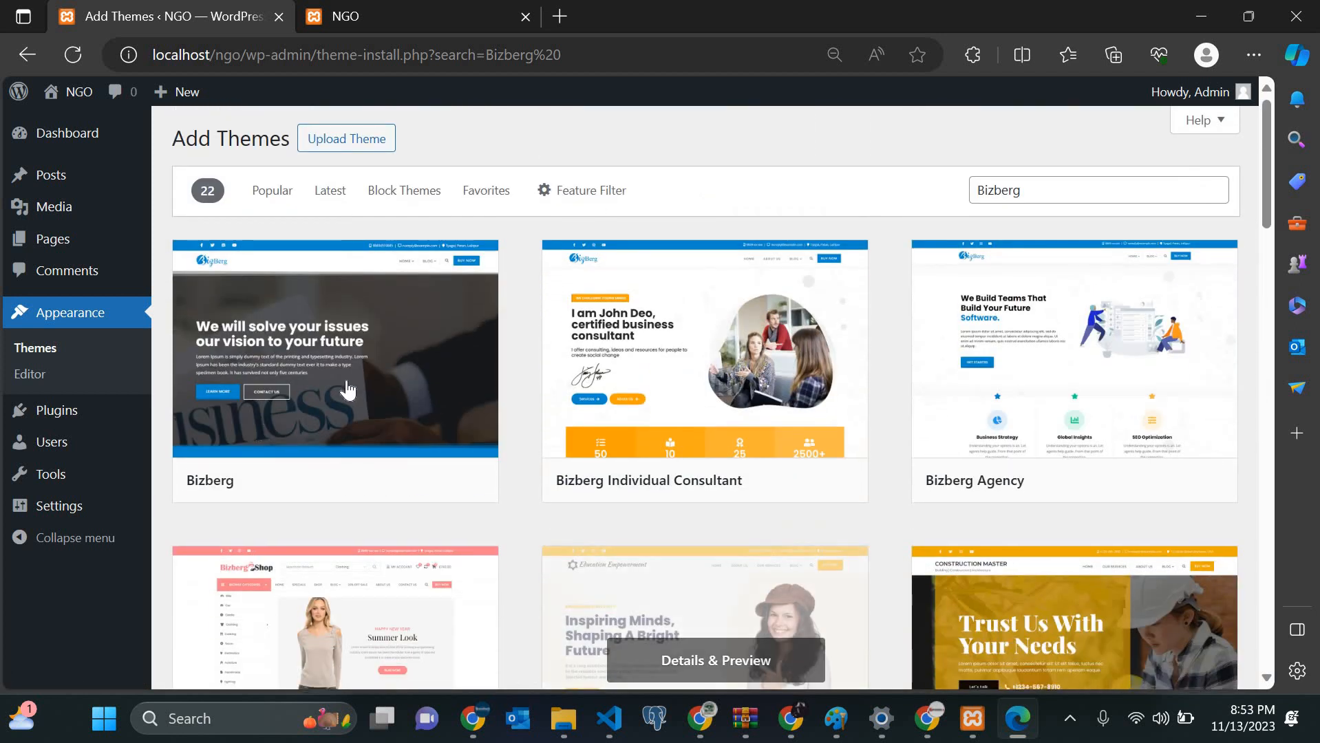
{"action": "mouse_move", "coordinate": [329, 391]}
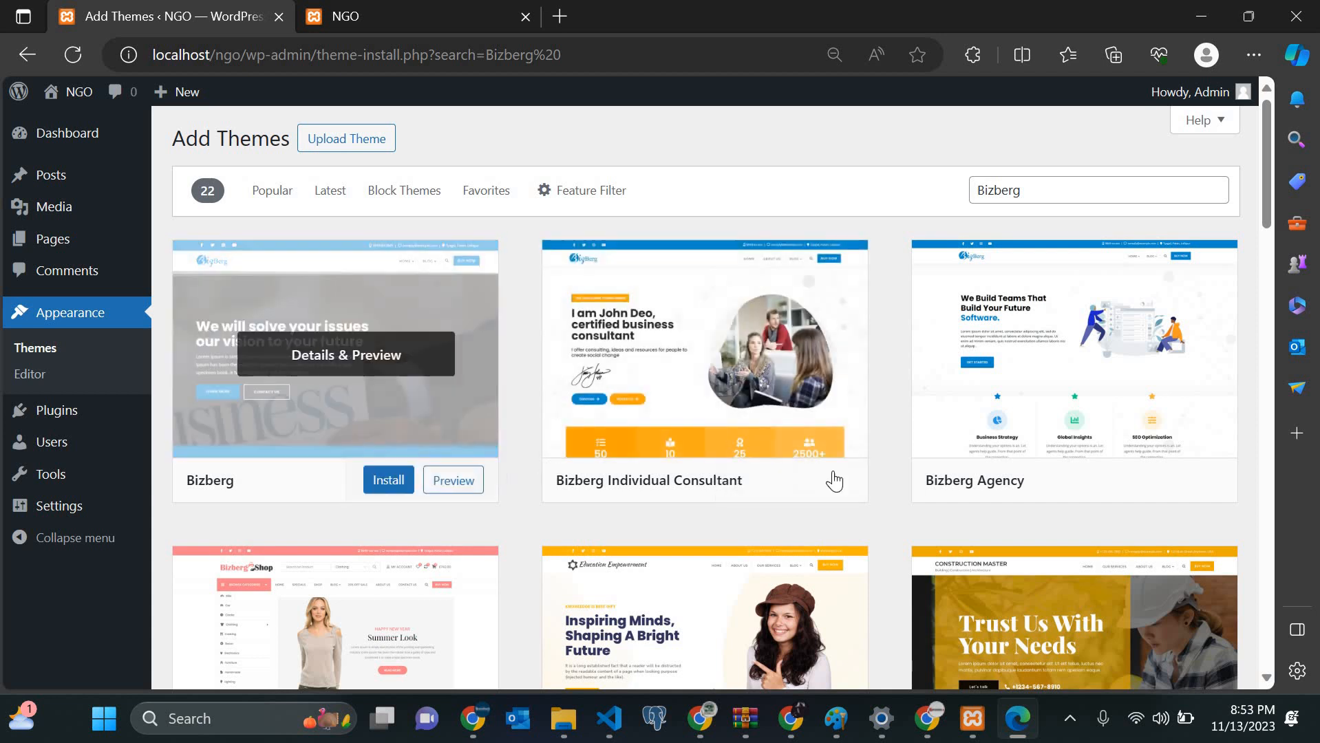
{"action": "scroll", "coordinate": [840, 482], "scroll_direction": "down", "scroll_amount": 8}
{"action": "scroll", "coordinate": [846, 486], "scroll_direction": "down", "scroll_amount": 5}
{"action": "left_click", "coordinate": [747, 426]}
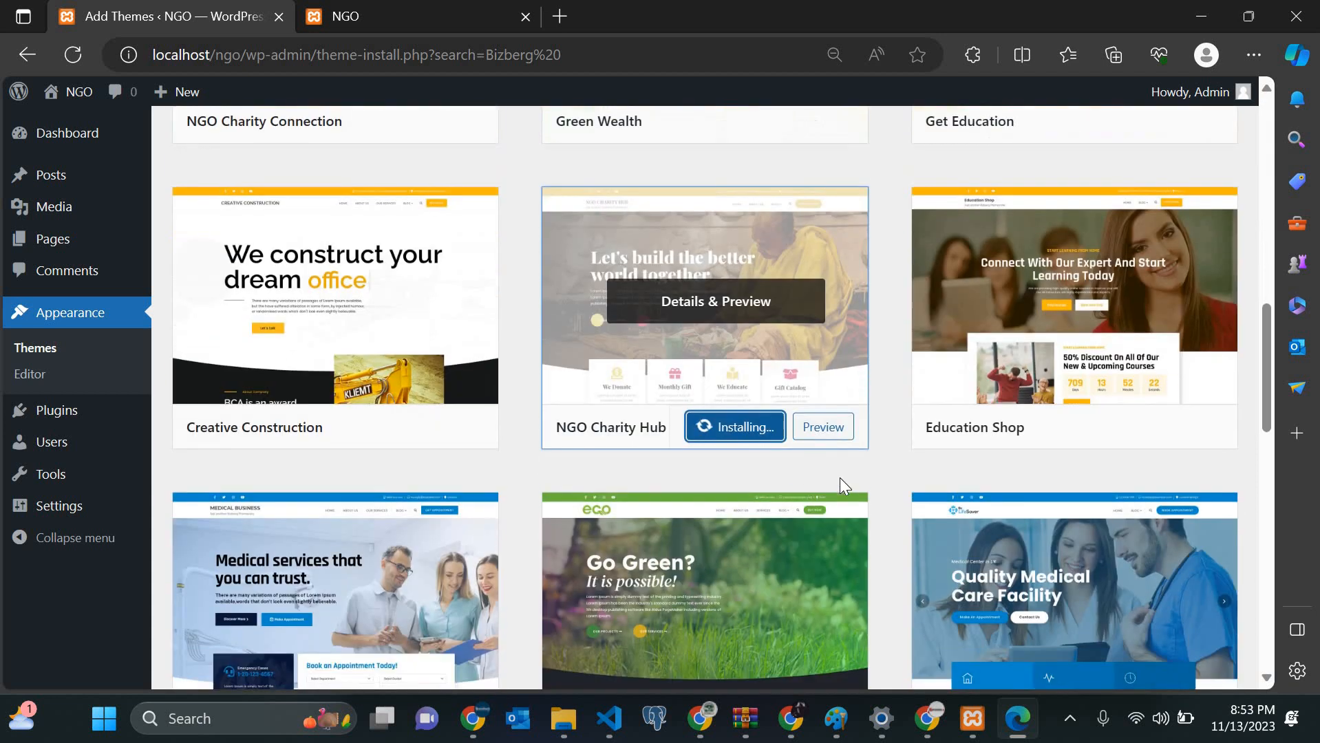
{"action": "scroll", "coordinate": [235, 322], "scroll_direction": "up", "scroll_amount": 12}
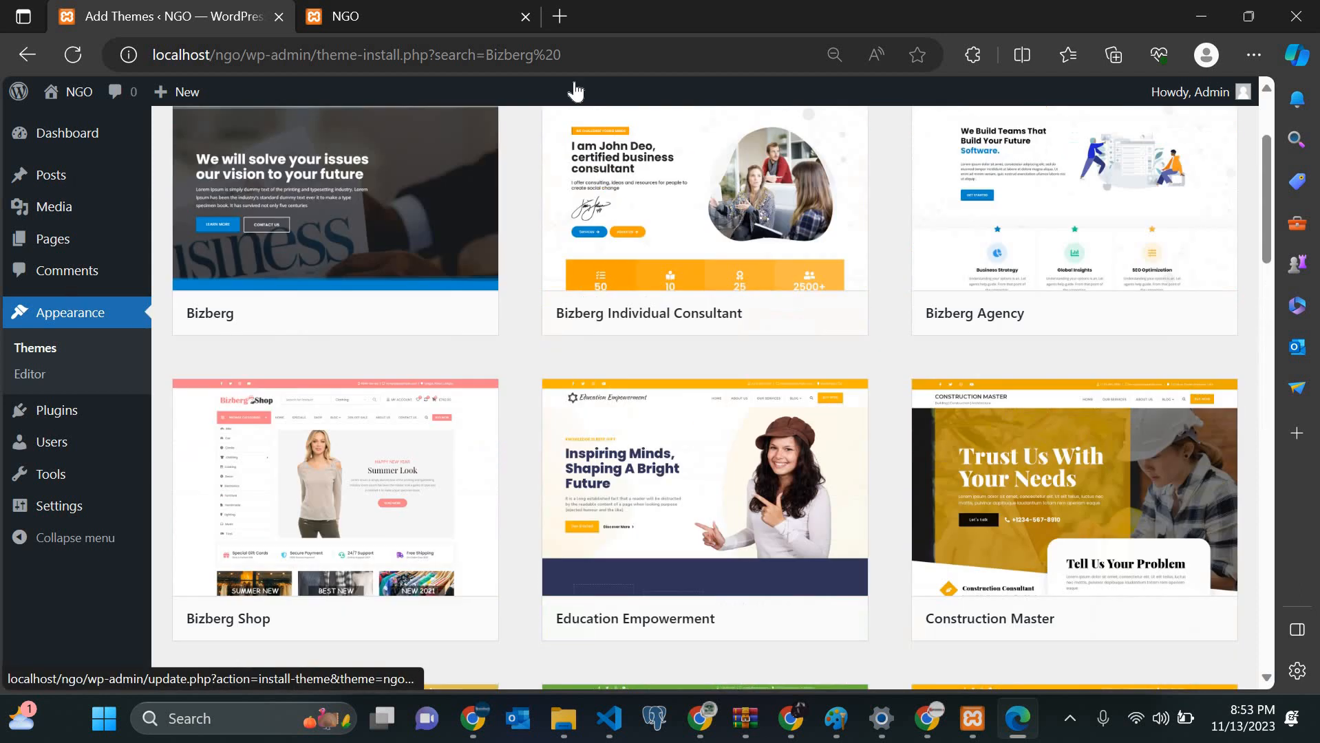
Step: Reload the NGO front page, then return to the results and activate NGO Charity Hub
{"action": "left_click", "coordinate": [370, 8]}
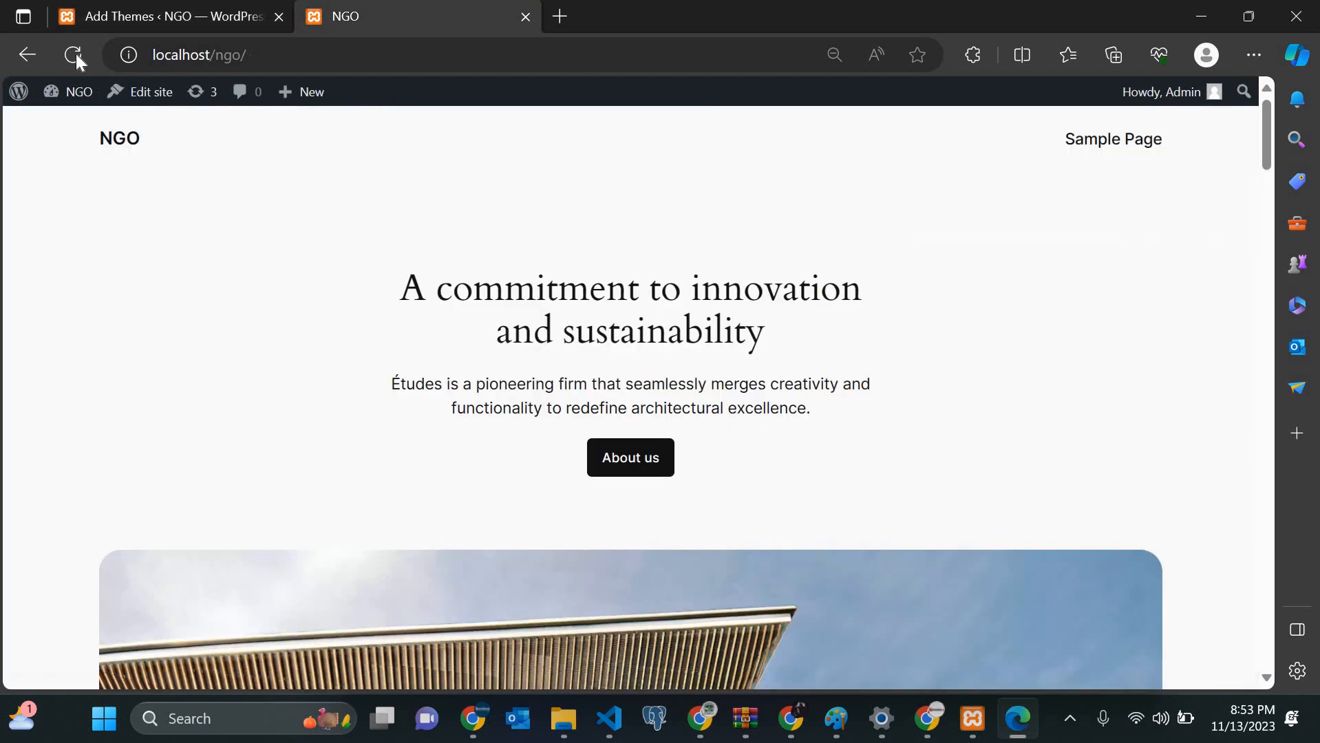
{"action": "left_click", "coordinate": [75, 54]}
{"action": "left_click", "coordinate": [141, 10]}
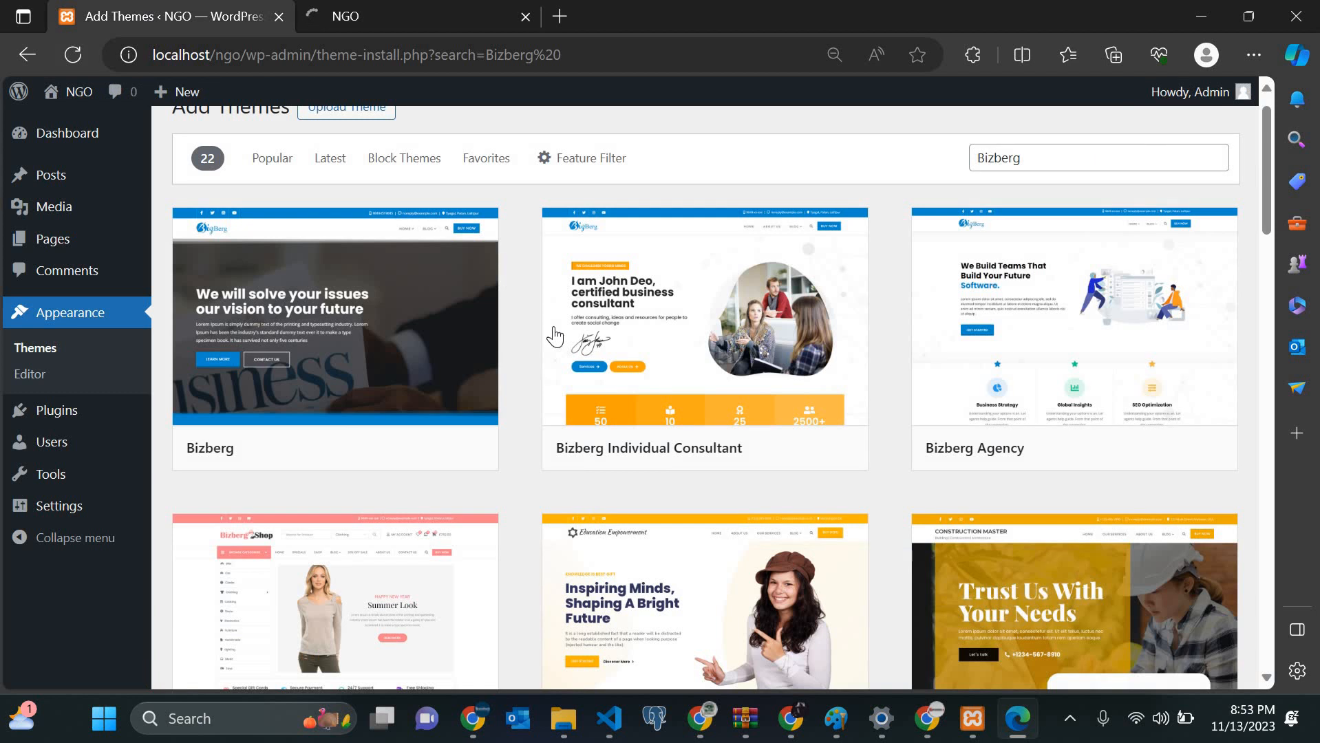
{"action": "scroll", "coordinate": [554, 337], "scroll_direction": "down", "scroll_amount": 15}
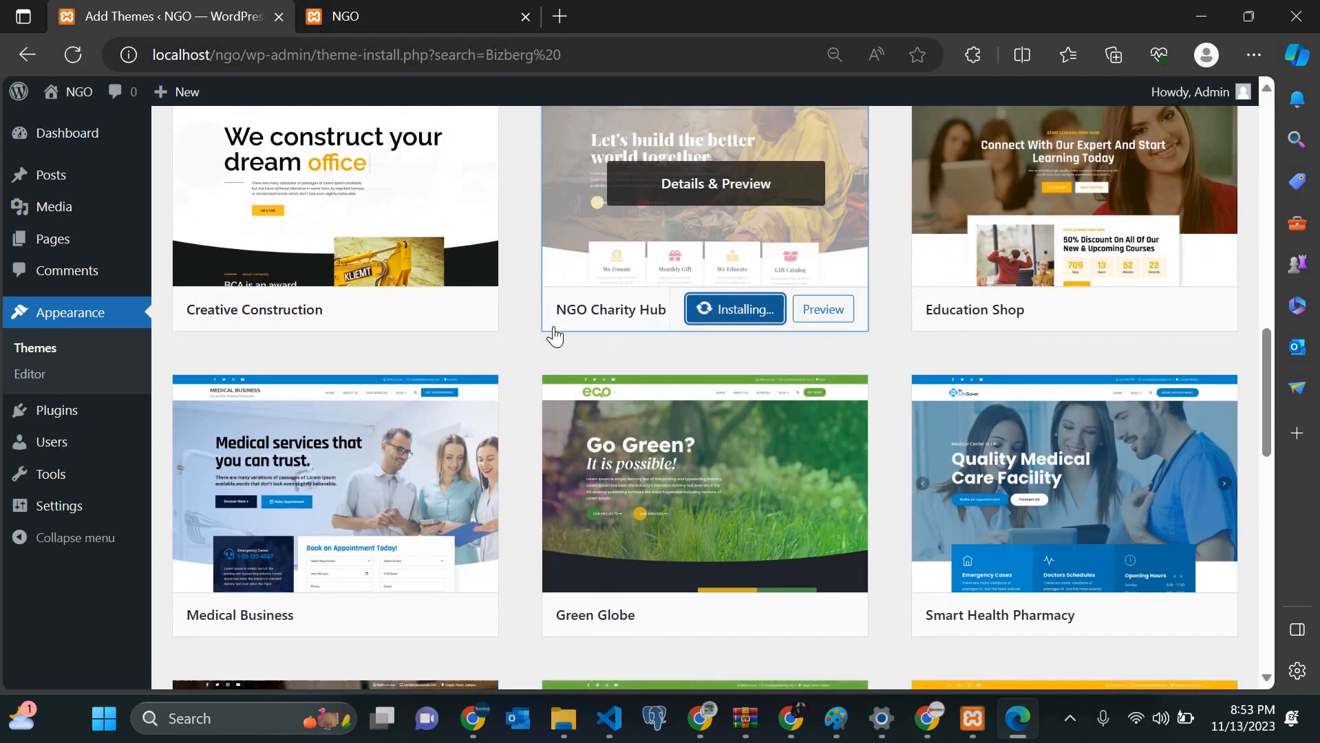
{"action": "scroll", "coordinate": [554, 338], "scroll_direction": "up", "scroll_amount": 5}
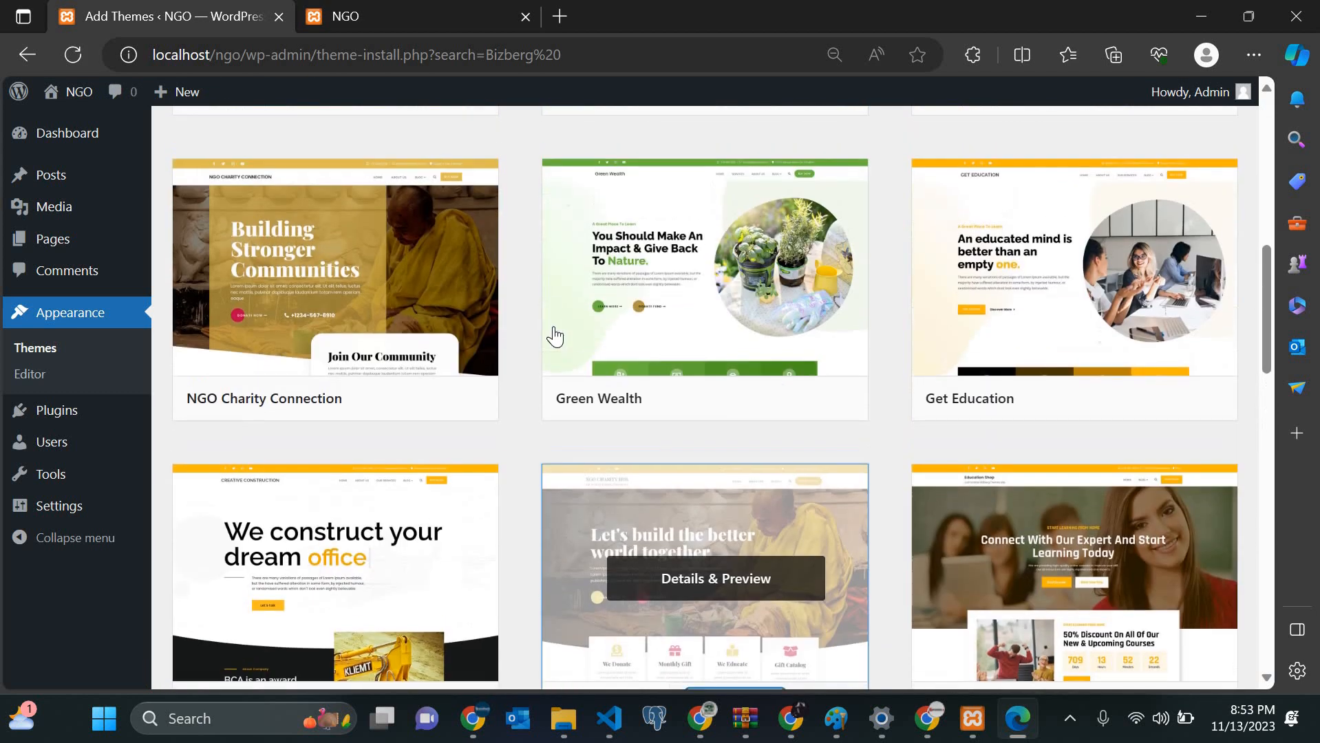
{"action": "scroll", "coordinate": [554, 337], "scroll_direction": "up", "scroll_amount": 6}
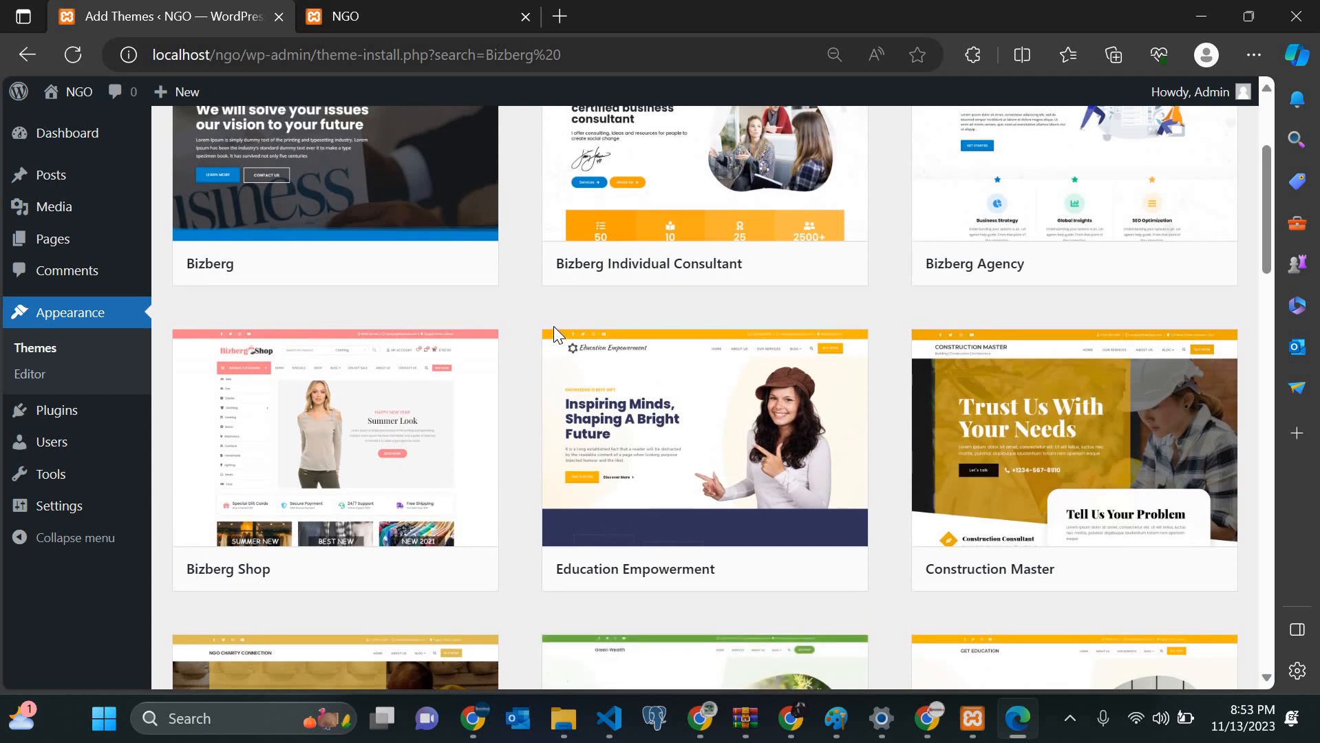
{"action": "scroll", "coordinate": [554, 326], "scroll_direction": "down", "scroll_amount": 8}
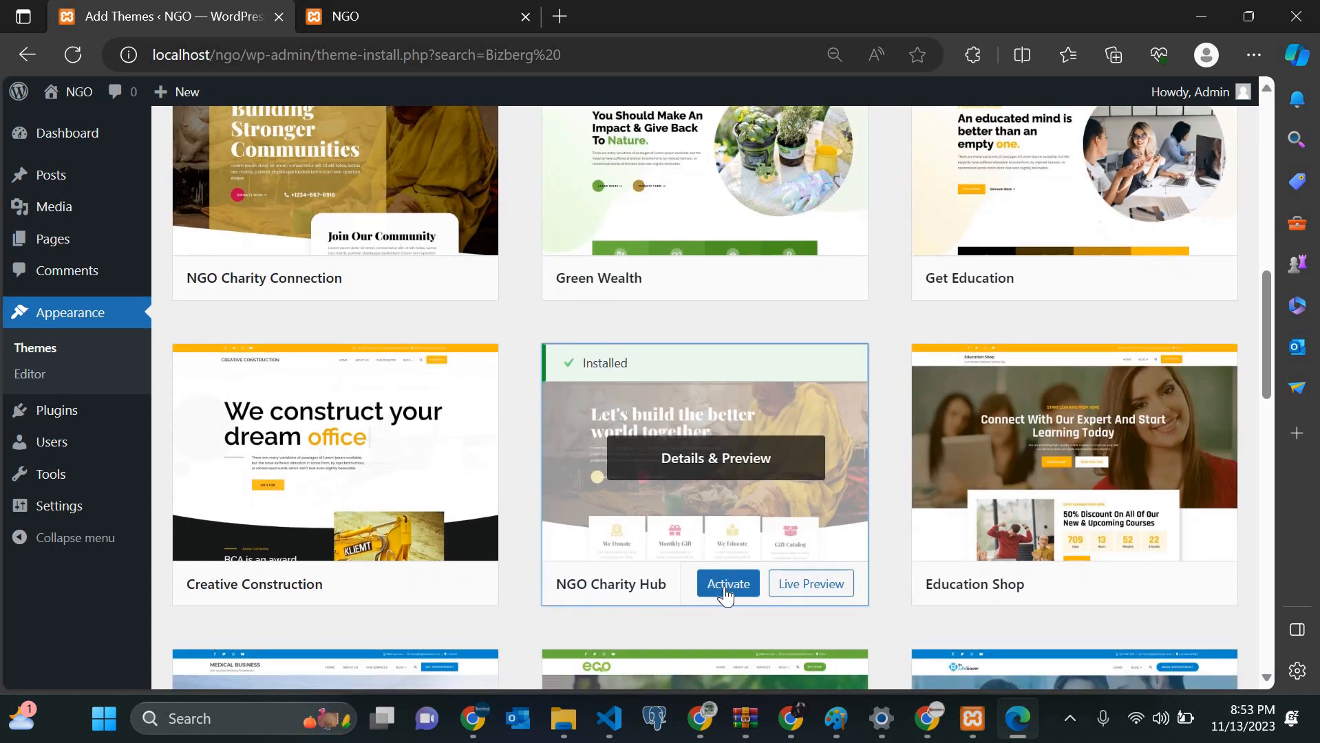
{"action": "left_click", "coordinate": [724, 595]}
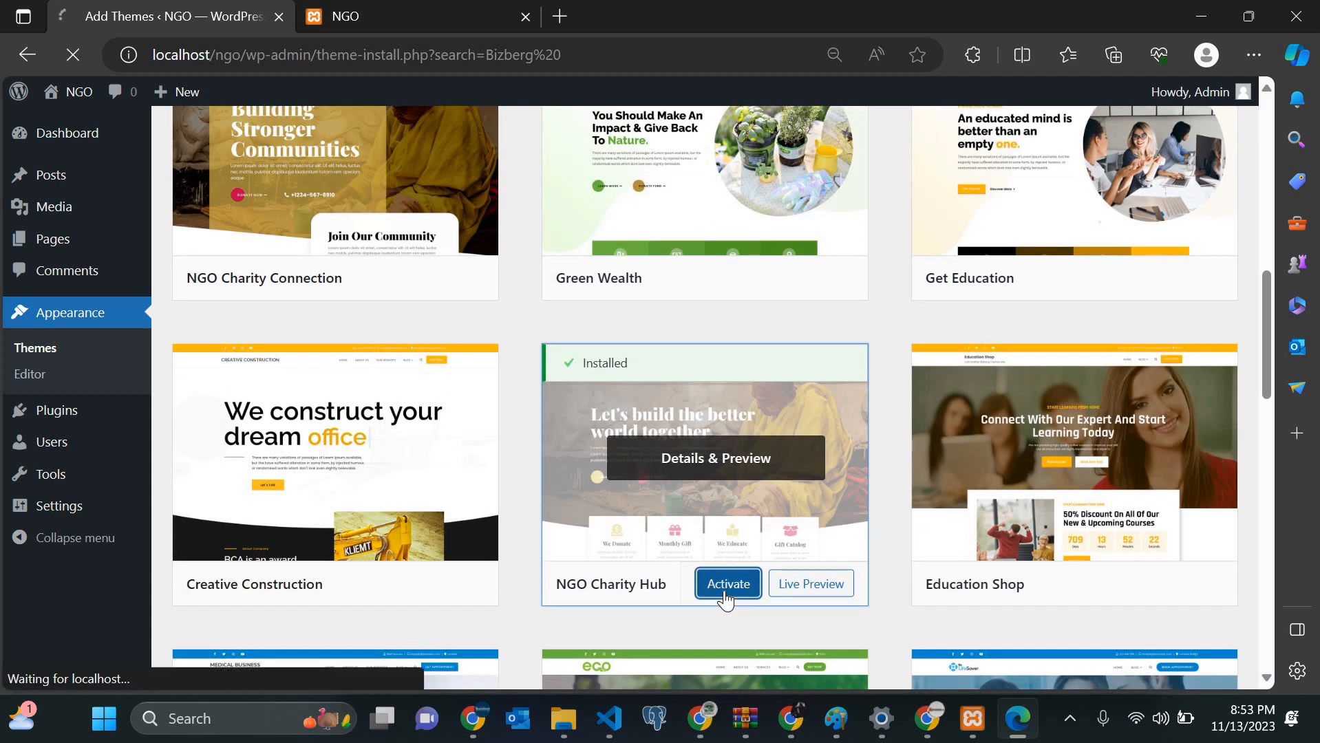
Step: View the Elementor Page Builder details from the recommended-plugins notice, then close them
{"action": "scroll", "coordinate": [725, 600], "scroll_direction": "up", "scroll_amount": 10}
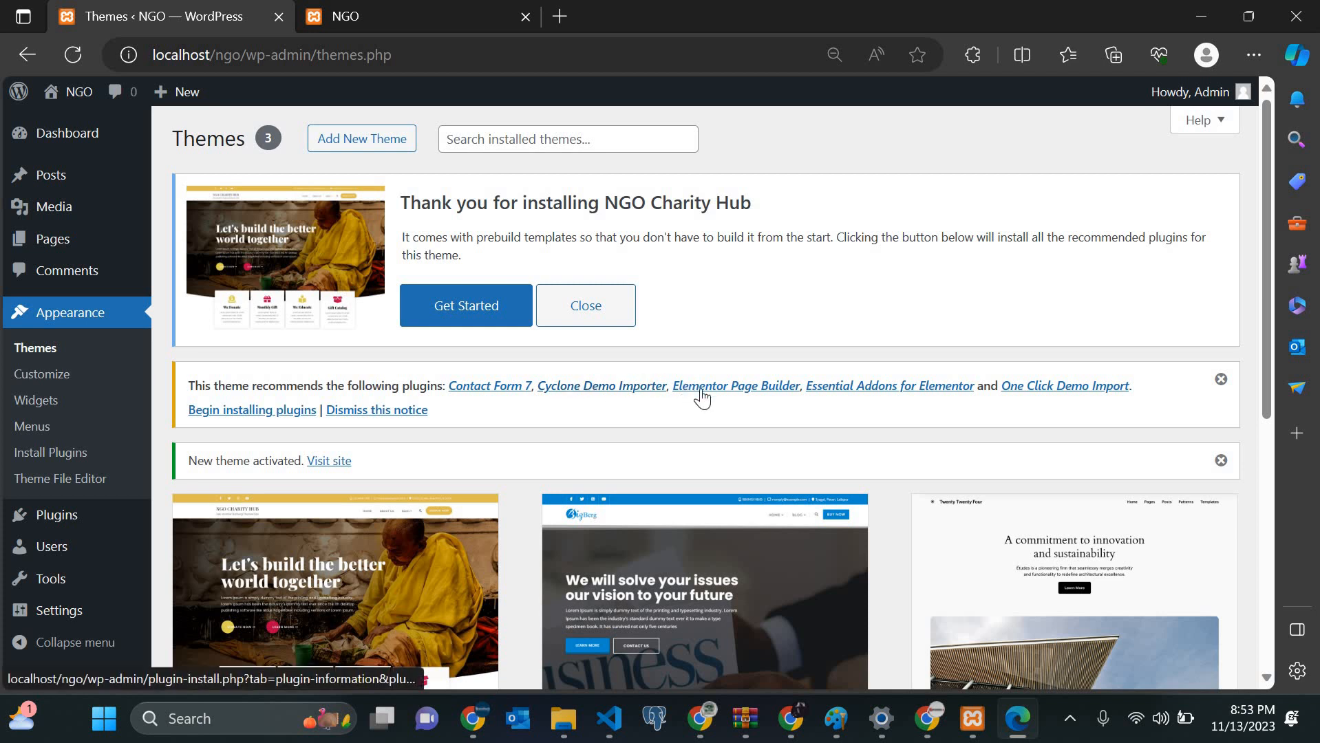
{"action": "left_click", "coordinate": [755, 395]}
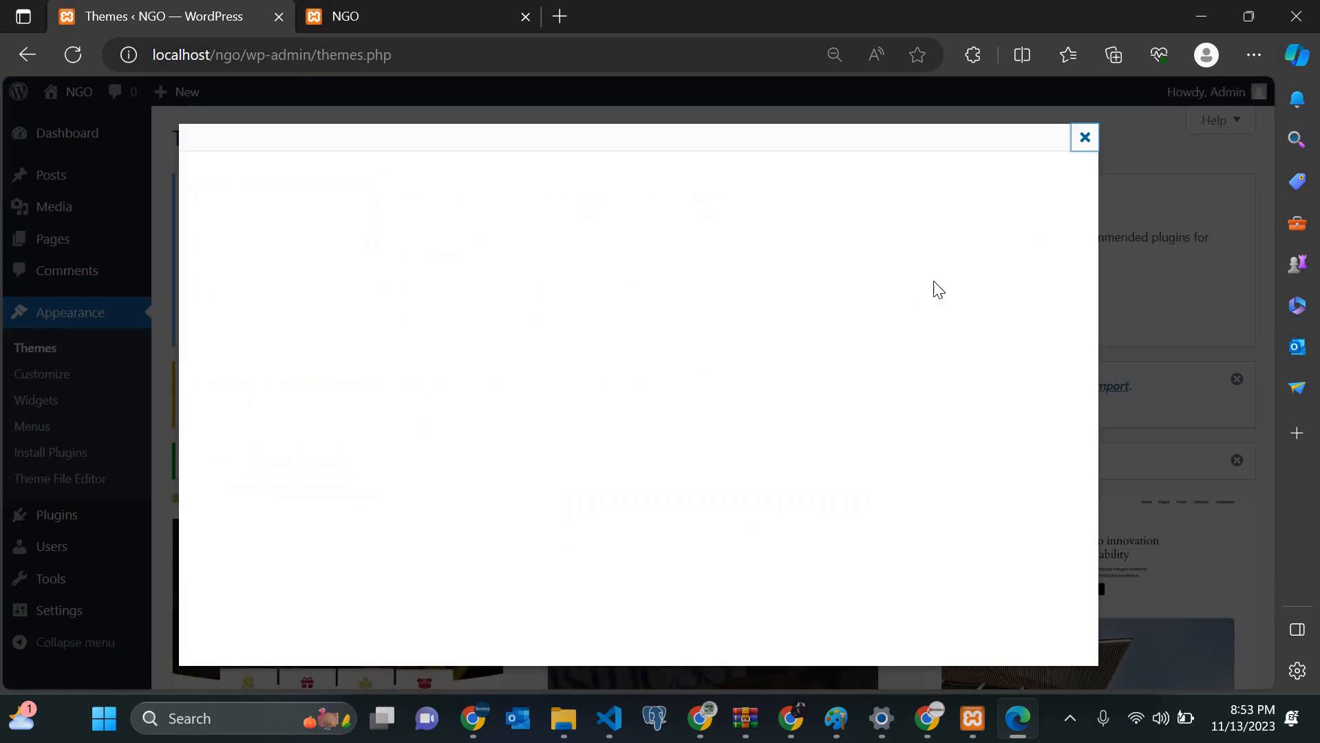
{"action": "left_click", "coordinate": [1093, 144]}
{"action": "scroll", "coordinate": [338, 402], "scroll_direction": "down", "scroll_amount": 1}
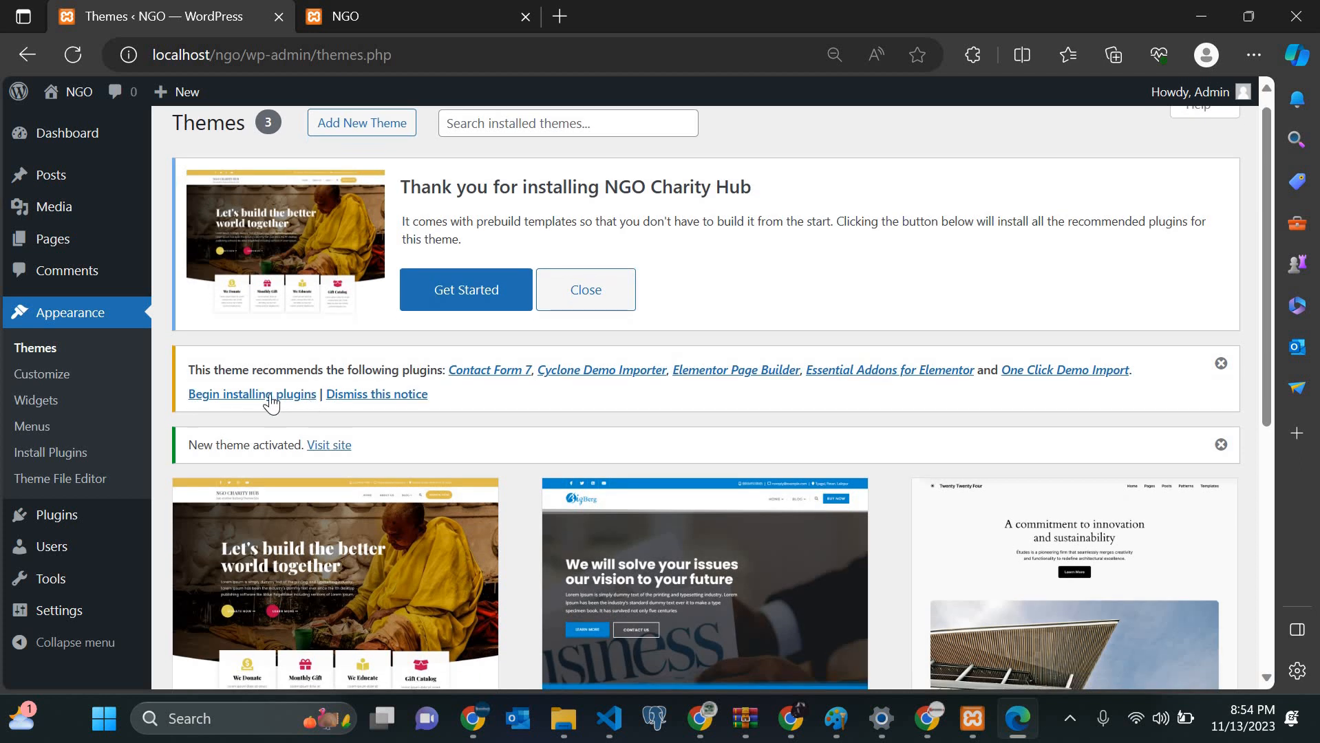
Step: Select all five recommended plugins and apply the Install bulk action; it fails on Contact Form 7
{"action": "left_click", "coordinate": [268, 397]}
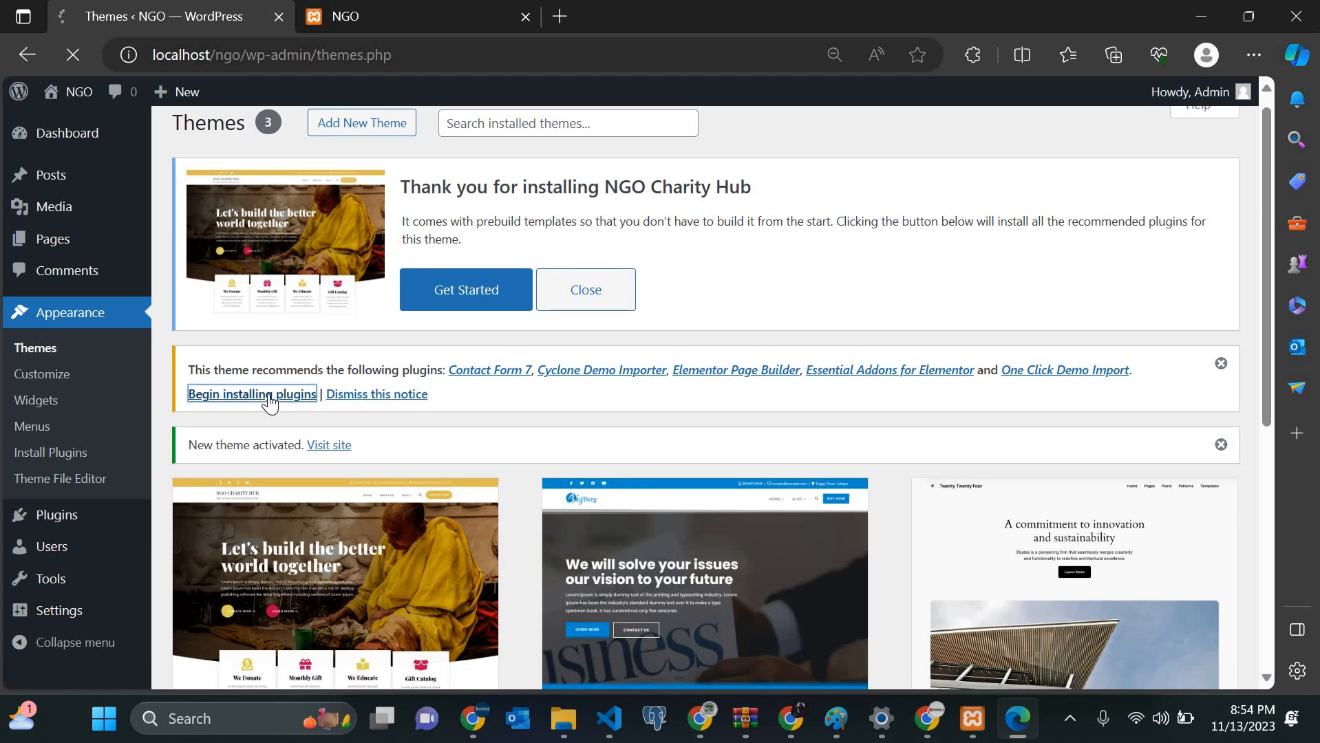
{"action": "scroll", "coordinate": [269, 401], "scroll_direction": "down", "scroll_amount": 3}
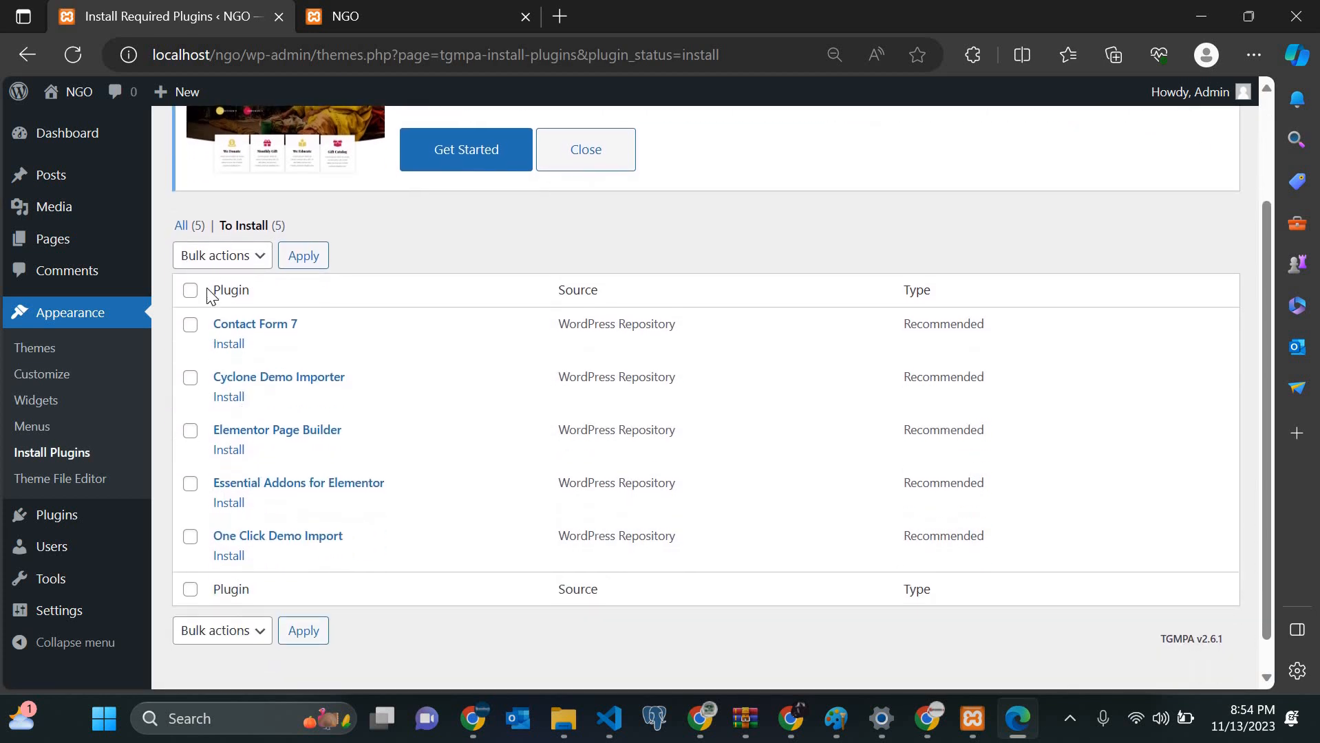
{"action": "left_click", "coordinate": [190, 255]}
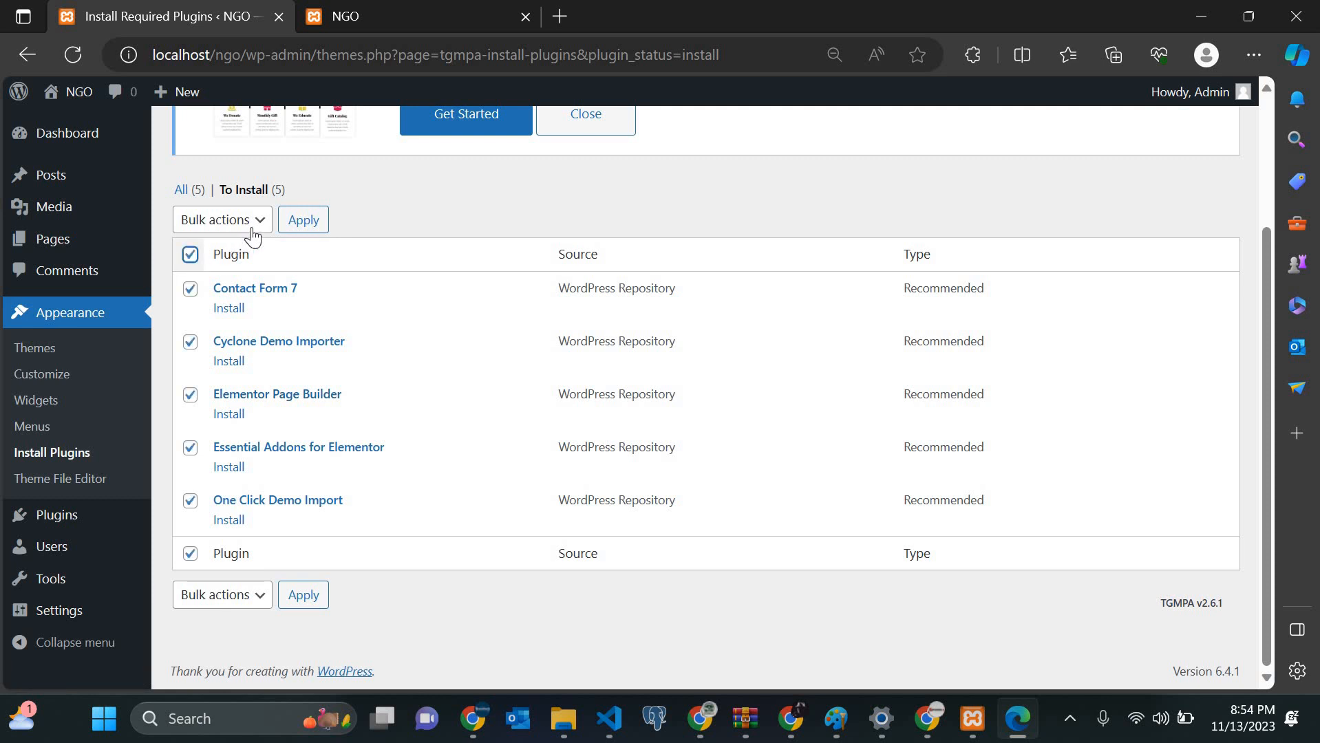
{"action": "left_click", "coordinate": [249, 226]}
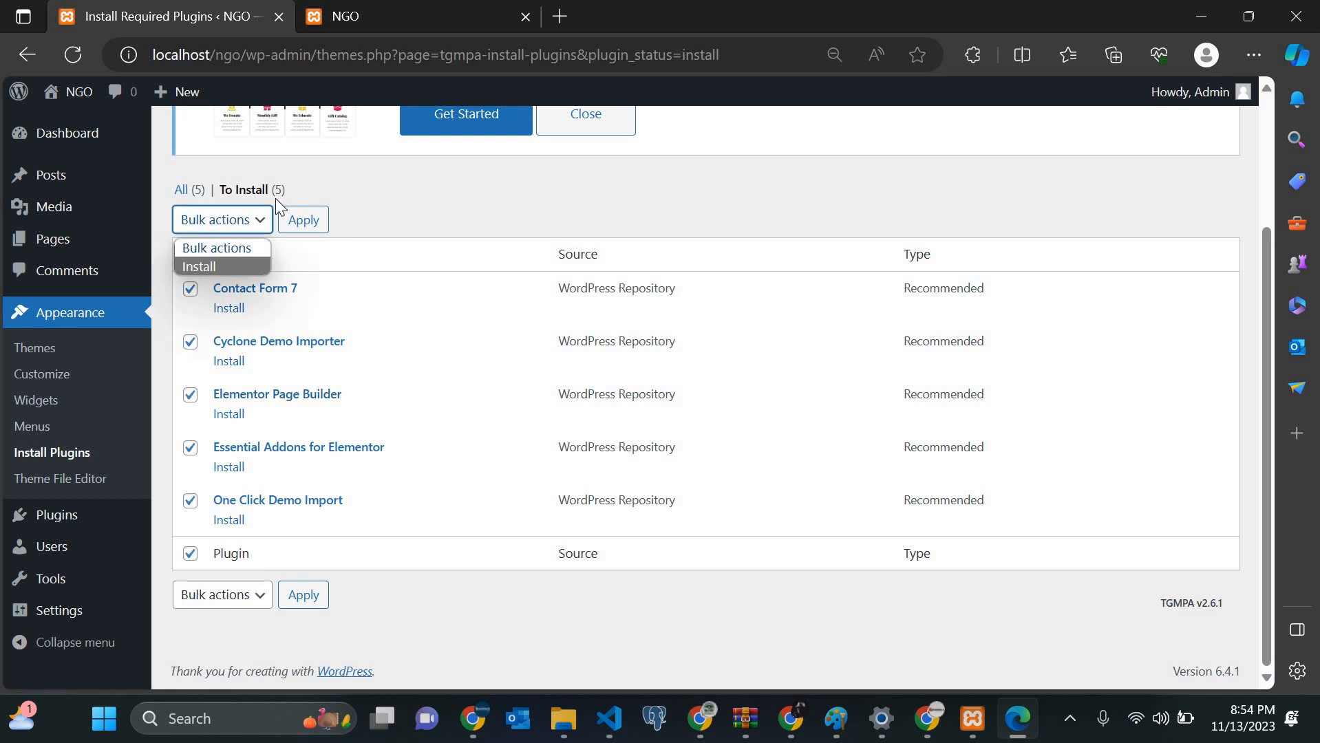
{"action": "left_click", "coordinate": [210, 267]}
{"action": "left_click", "coordinate": [296, 220]}
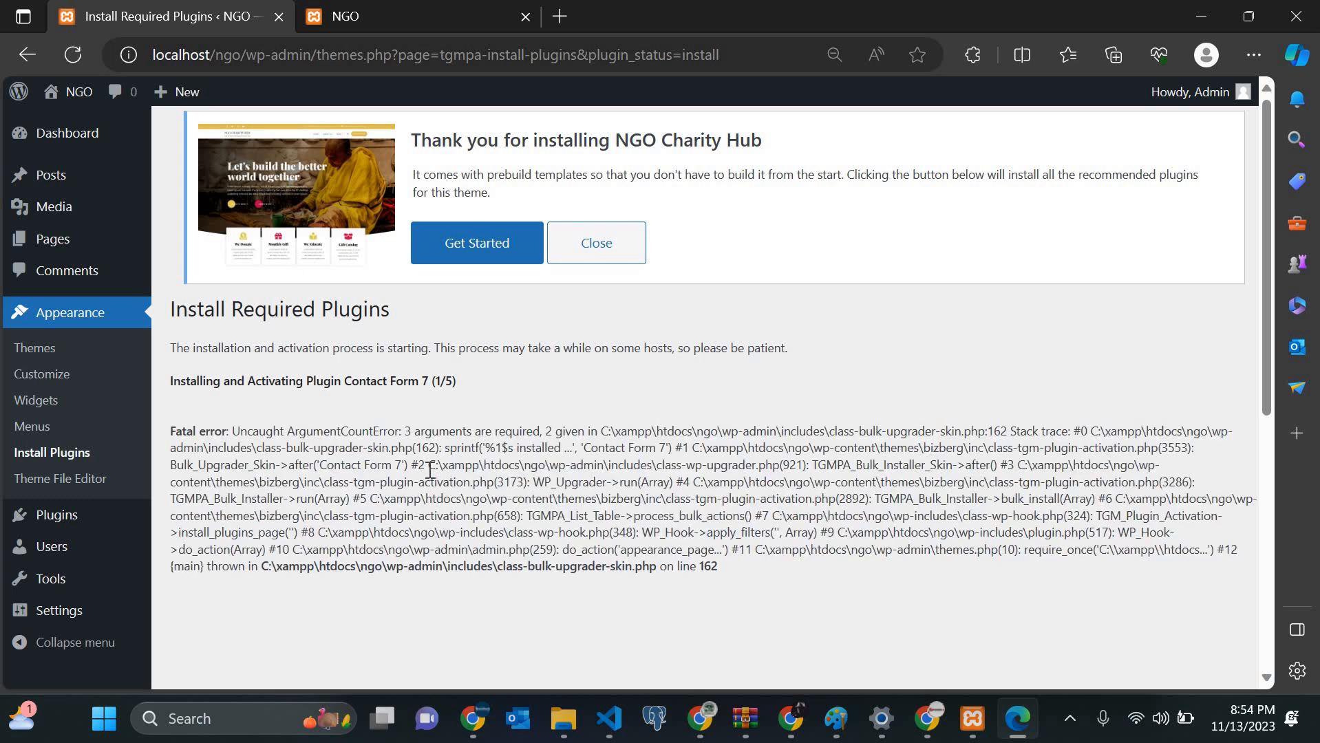
{"action": "scroll", "coordinate": [430, 470], "scroll_direction": "down", "scroll_amount": 1}
{"action": "scroll", "coordinate": [275, 407], "scroll_direction": "up", "scroll_amount": 1}
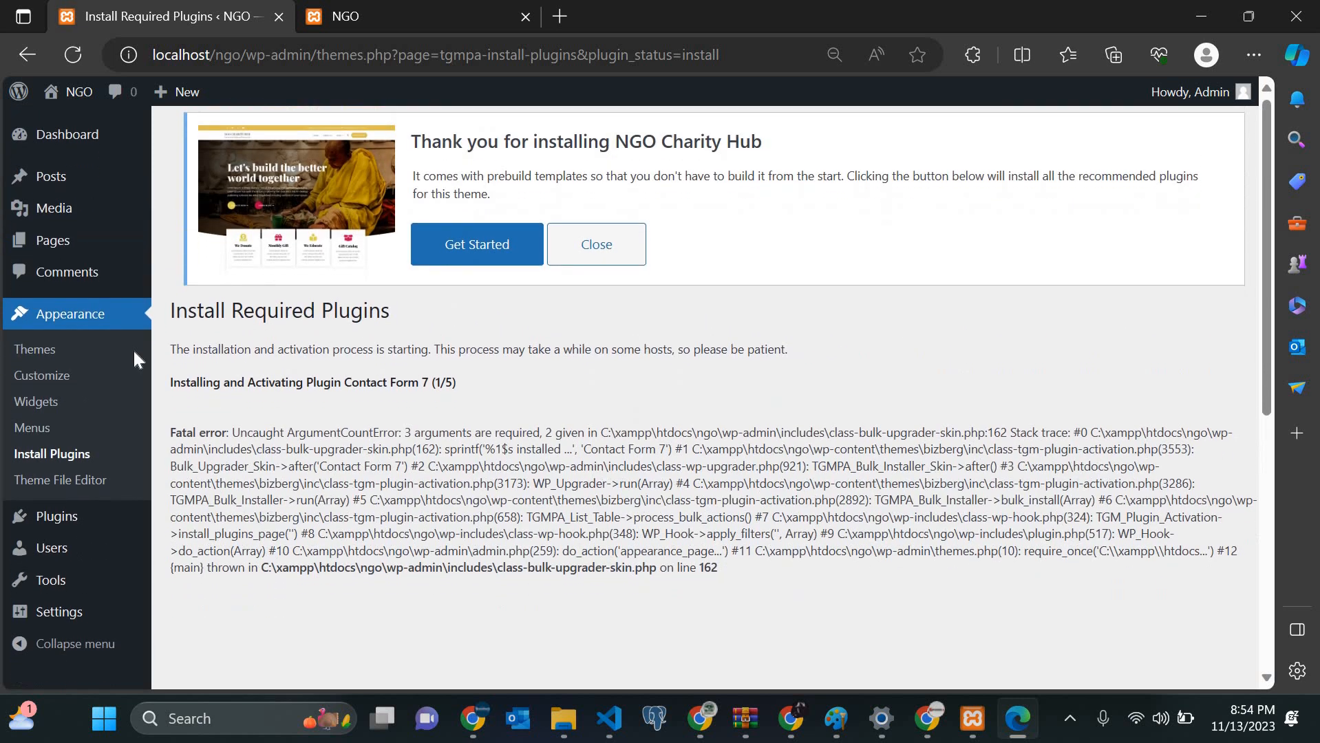
Step: Install Cyclone Demo Importer 2.9.53 from Install Plugins, checking the reloaded front page meanwhile
{"action": "left_click", "coordinate": [43, 457]}
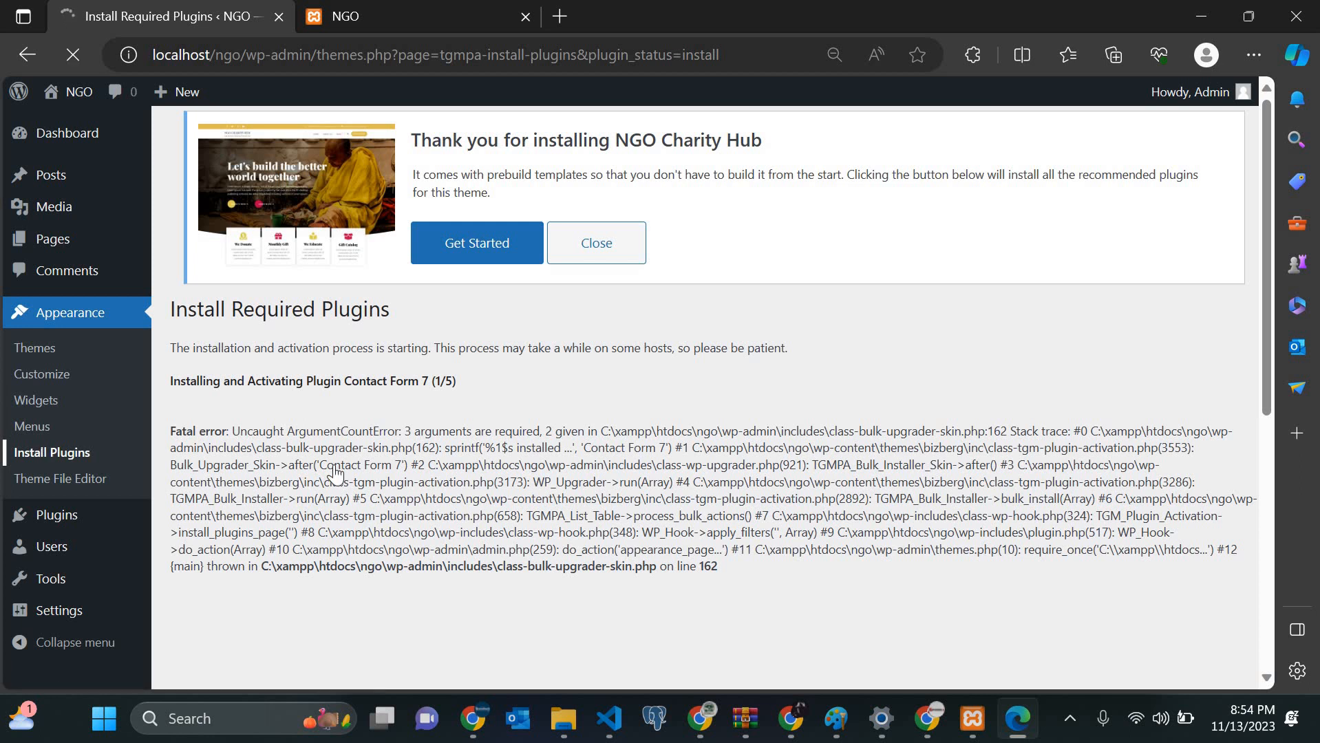
{"action": "scroll", "coordinate": [238, 368], "scroll_direction": "down", "scroll_amount": 2}
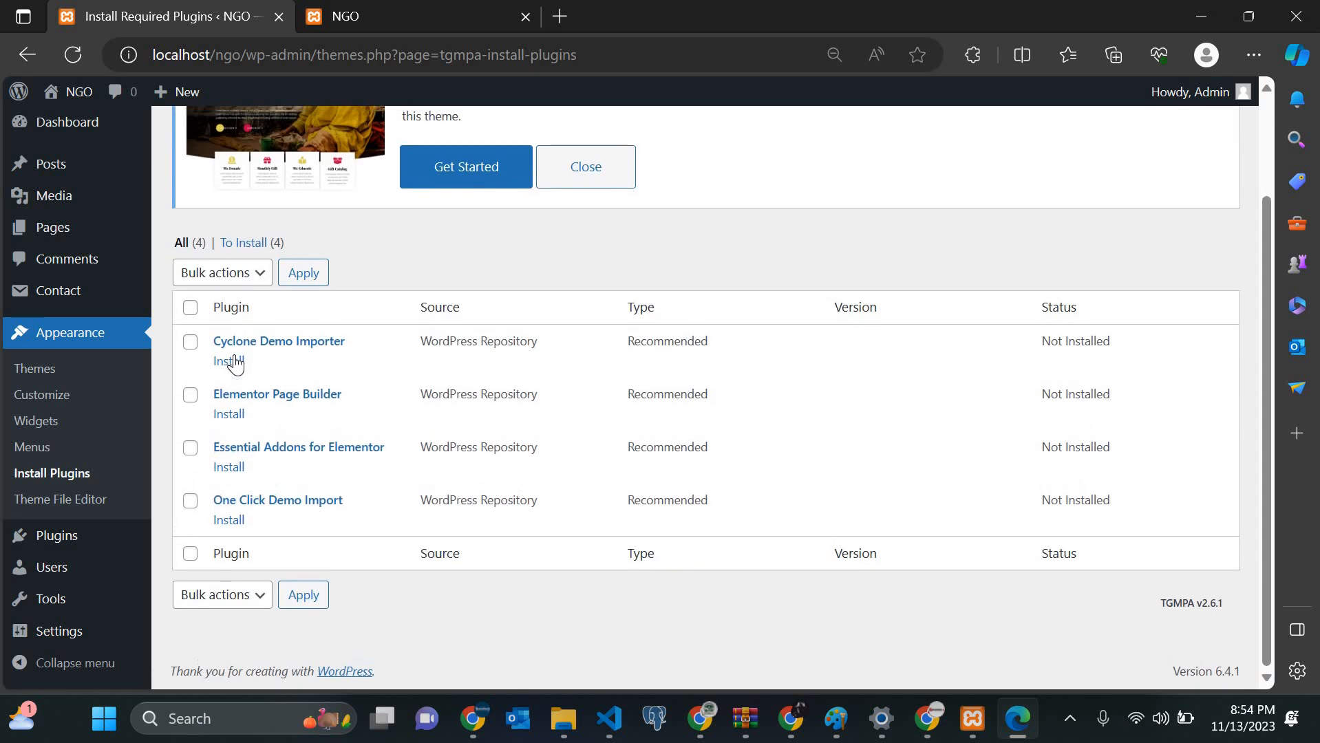
{"action": "left_click", "coordinate": [236, 362]}
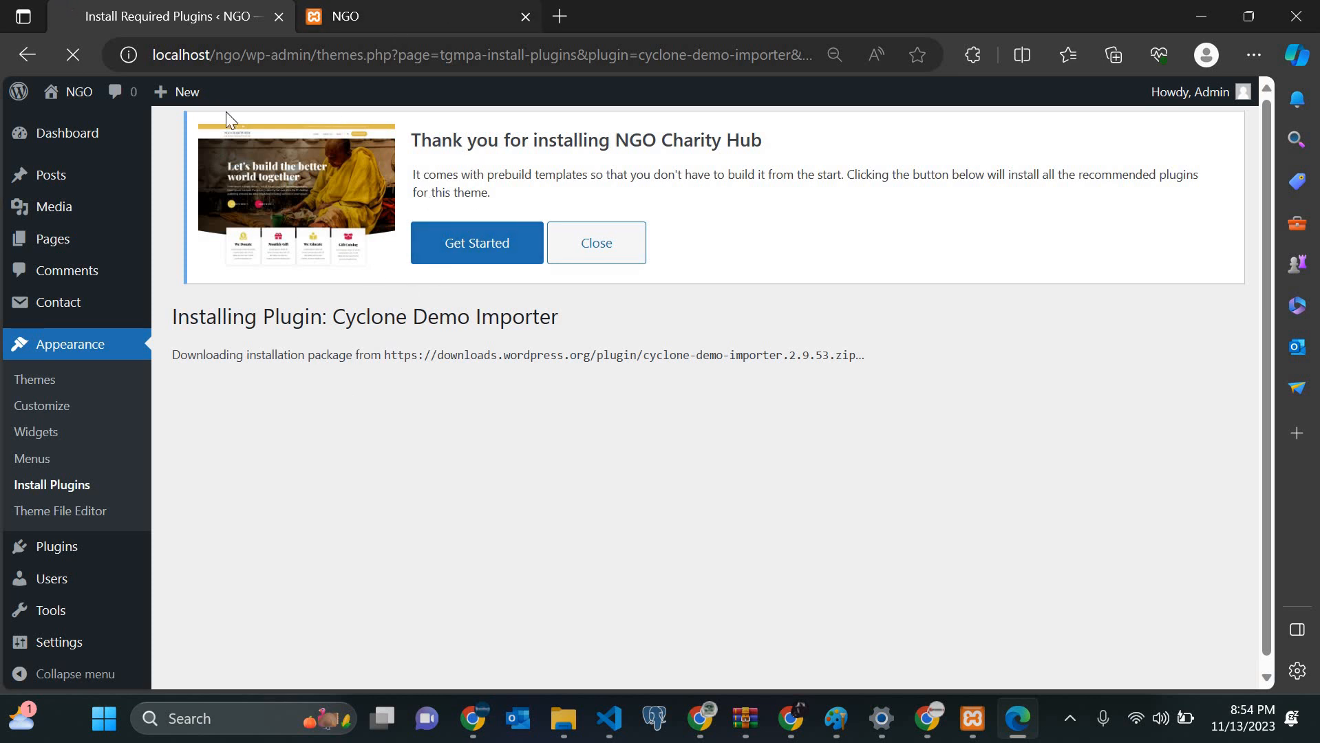
{"action": "key", "text": "ctrl+Tab"}
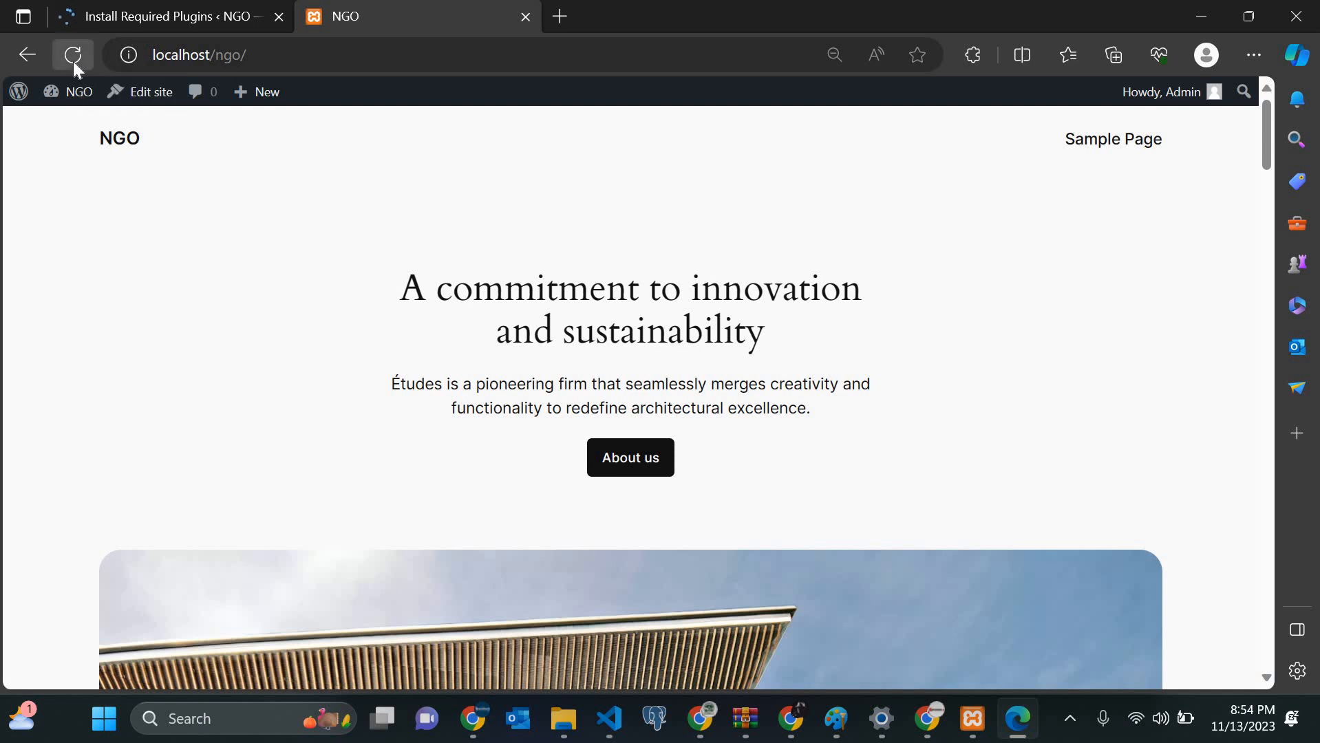
{"action": "left_click", "coordinate": [73, 56]}
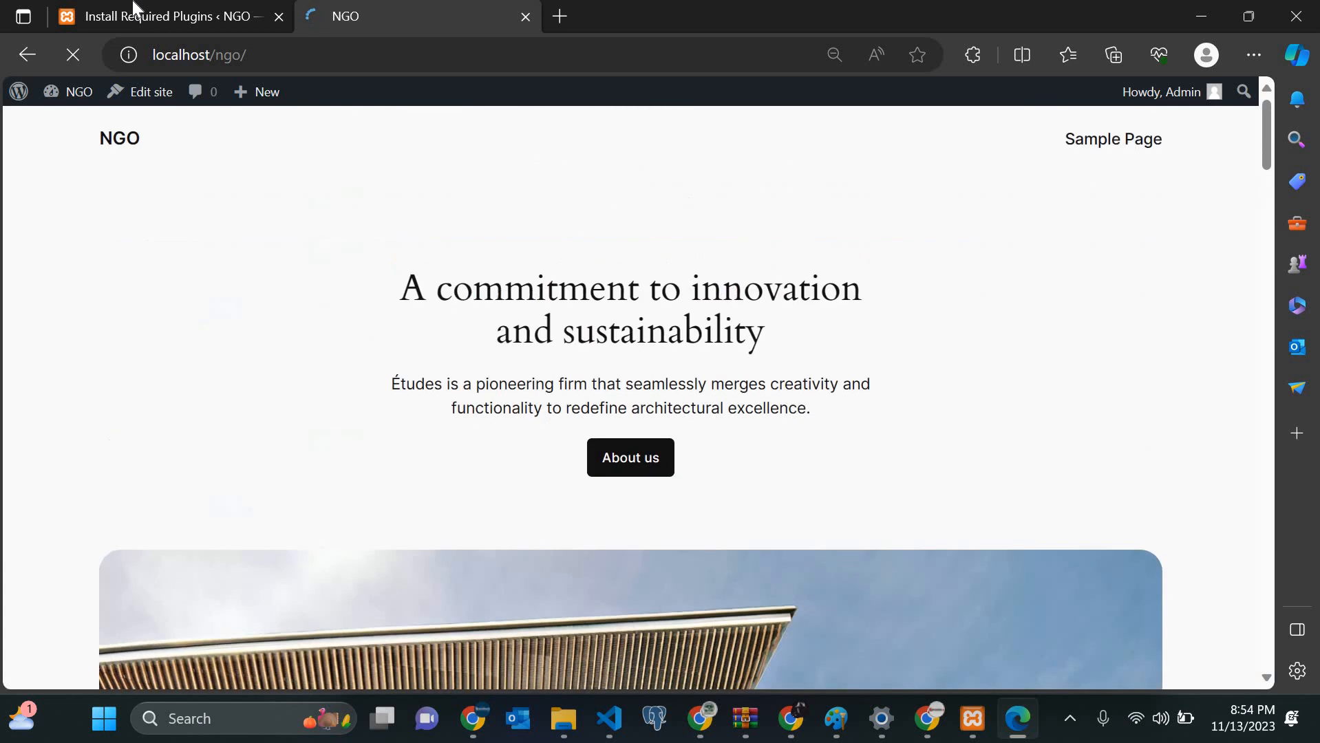
{"action": "left_click", "coordinate": [133, 9]}
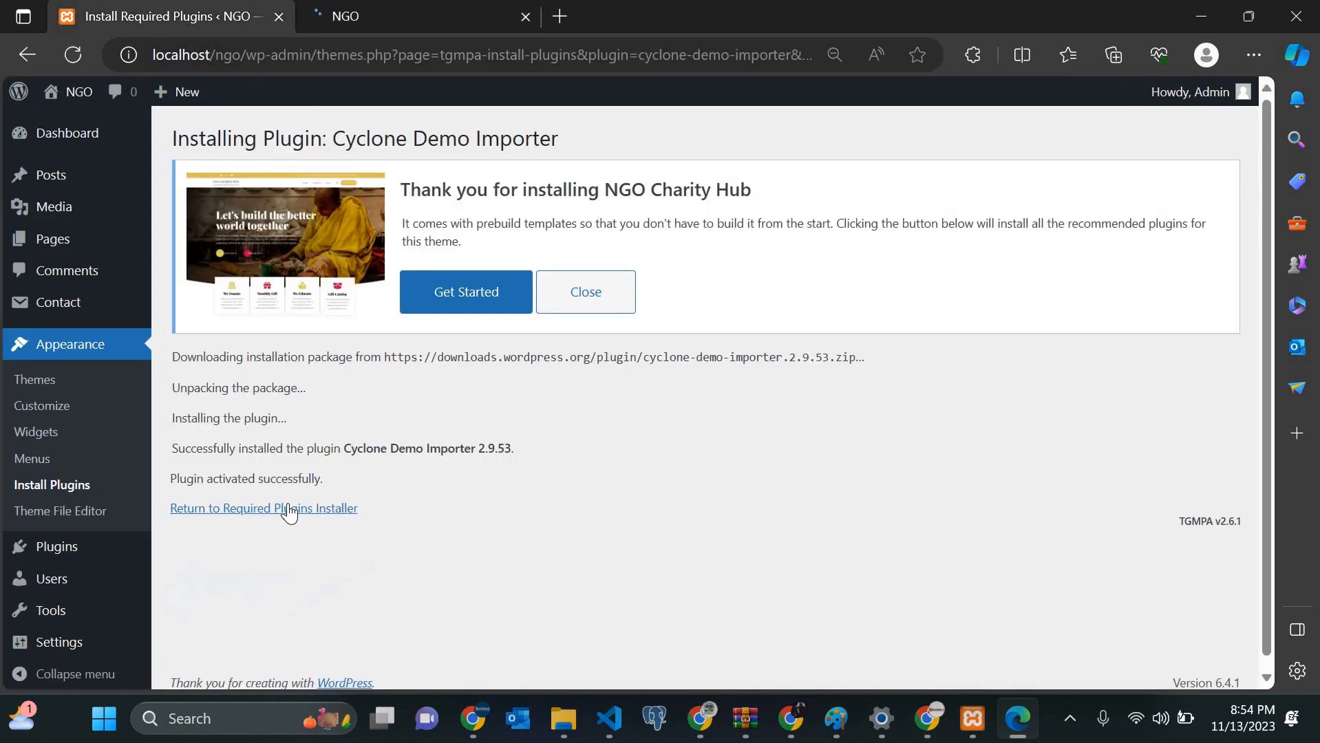
{"action": "left_click", "coordinate": [289, 509]}
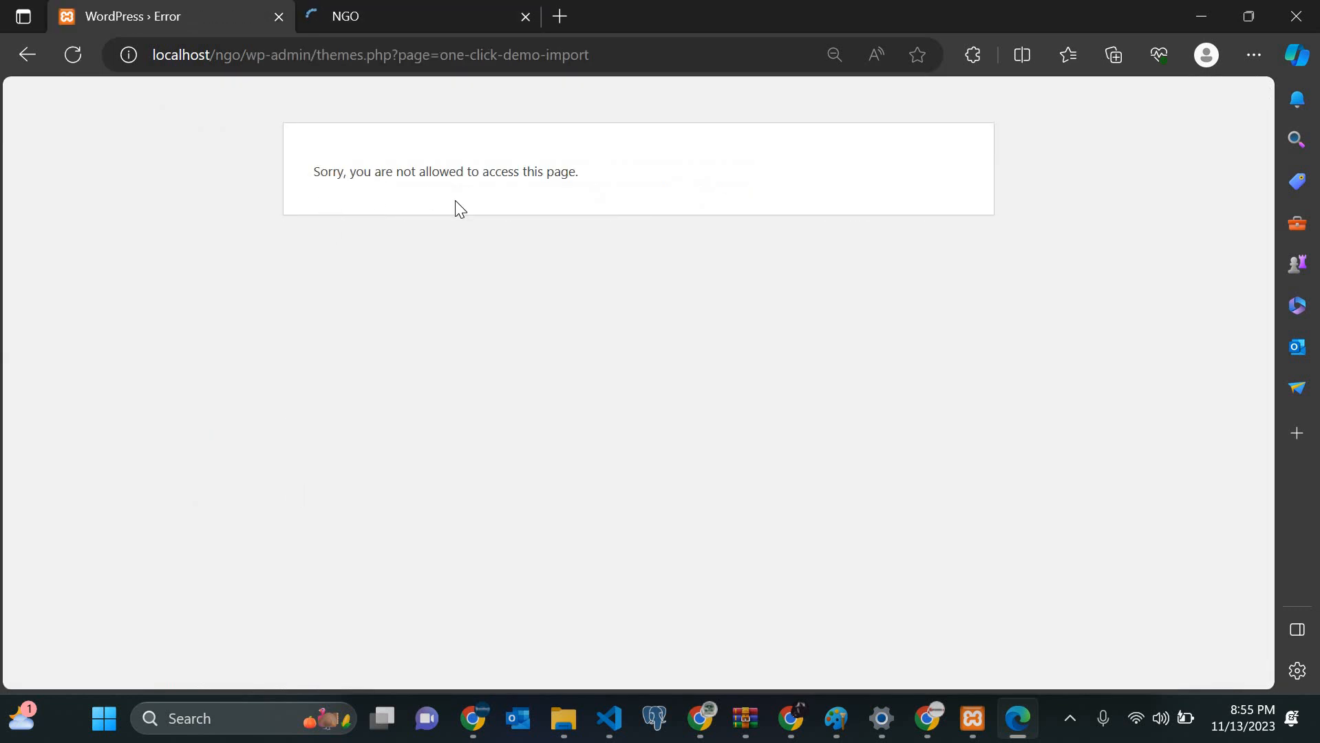
{"action": "left_click", "coordinate": [28, 53]}
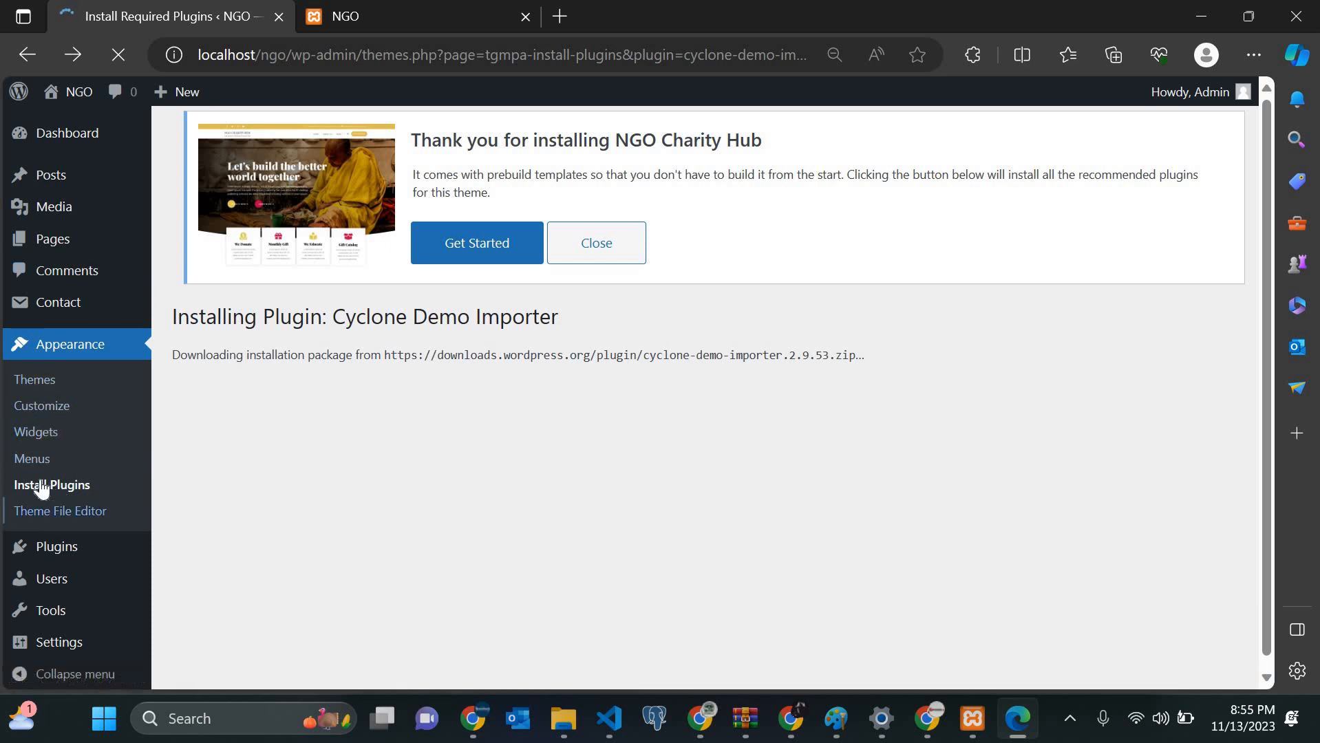
Step: Scroll through the NGO front page to review it in the new charity theme
{"action": "left_click", "coordinate": [392, 12]}
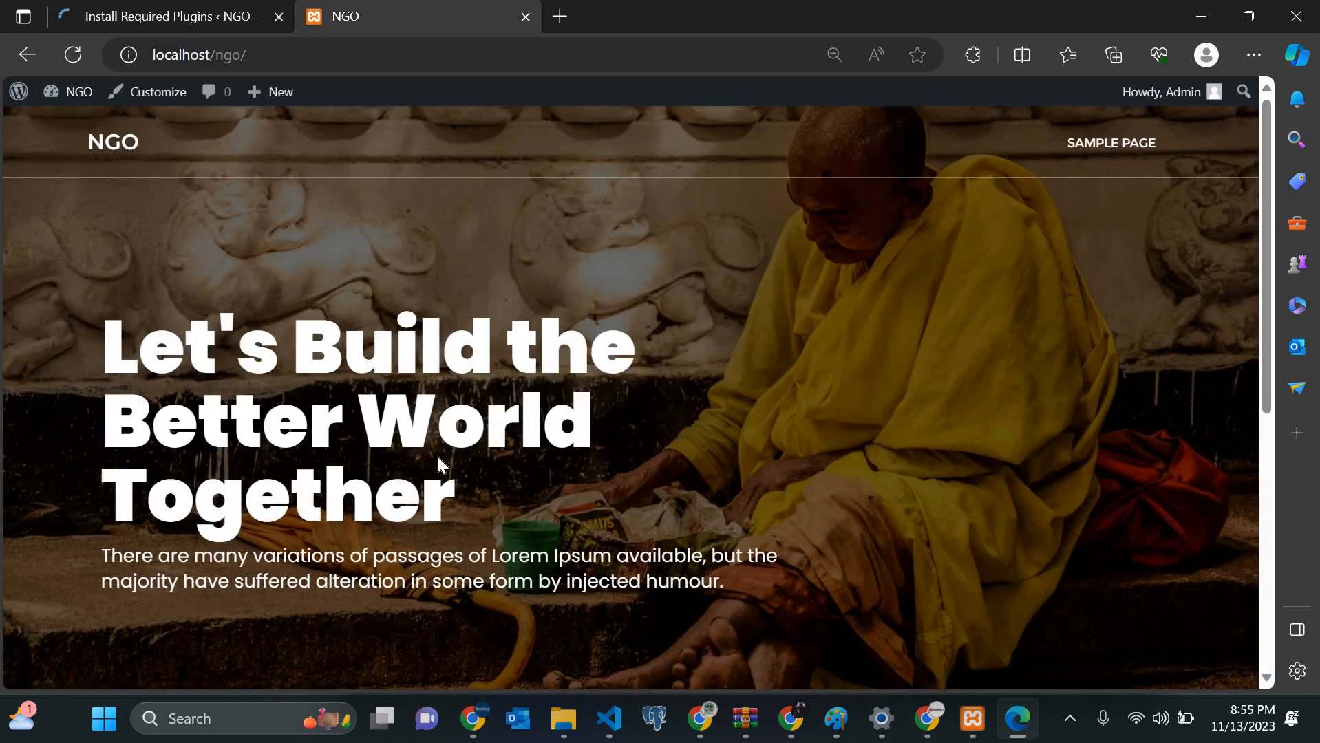
{"action": "scroll", "coordinate": [439, 457], "scroll_direction": "down", "scroll_amount": 5}
{"action": "scroll", "coordinate": [438, 457], "scroll_direction": "up", "scroll_amount": 5}
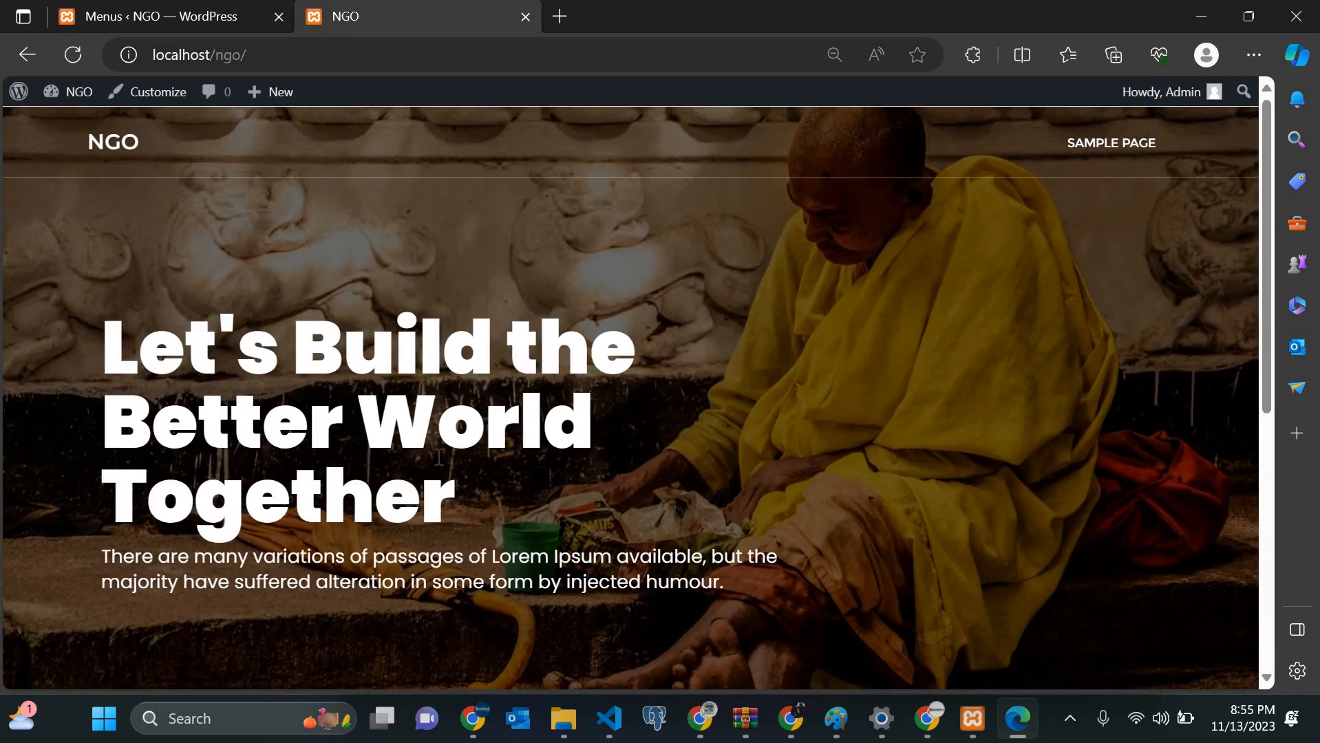
{"action": "scroll", "coordinate": [438, 456], "scroll_direction": "down", "scroll_amount": 5}
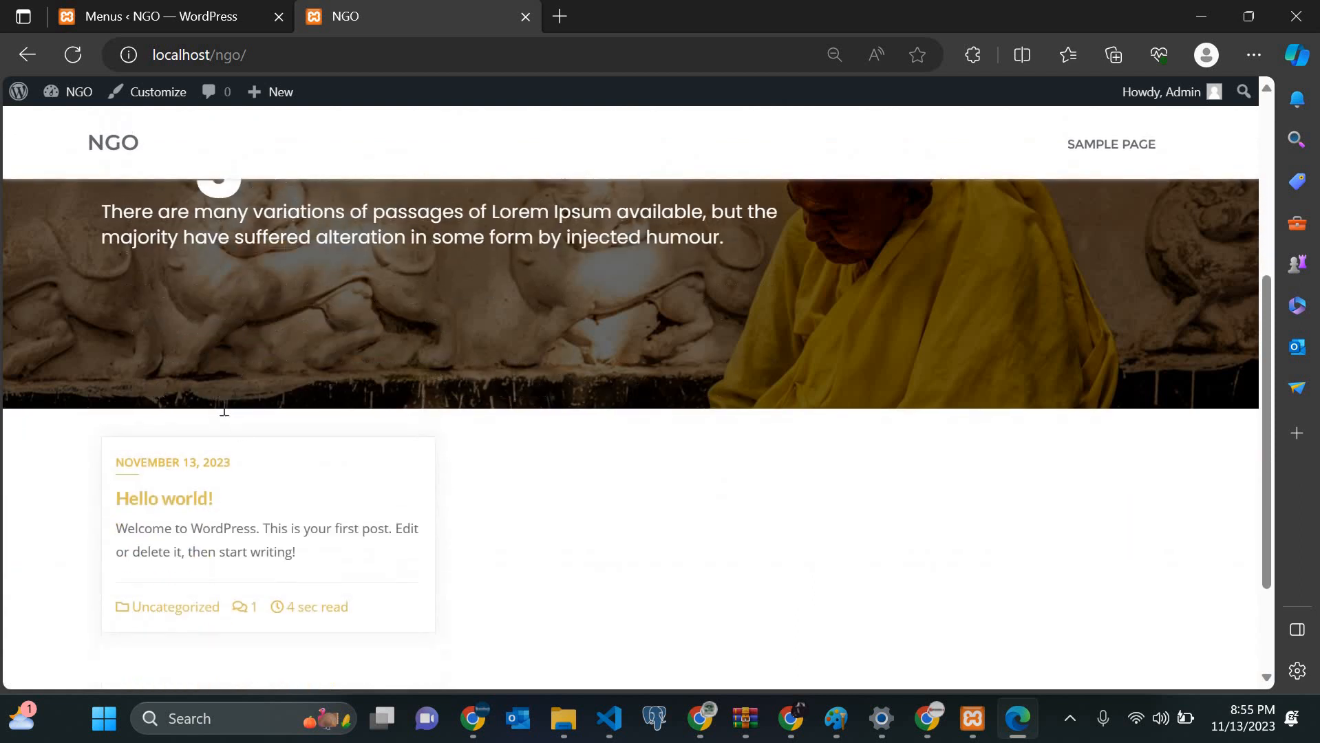
{"action": "scroll", "coordinate": [607, 508], "scroll_direction": "up", "scroll_amount": 5}
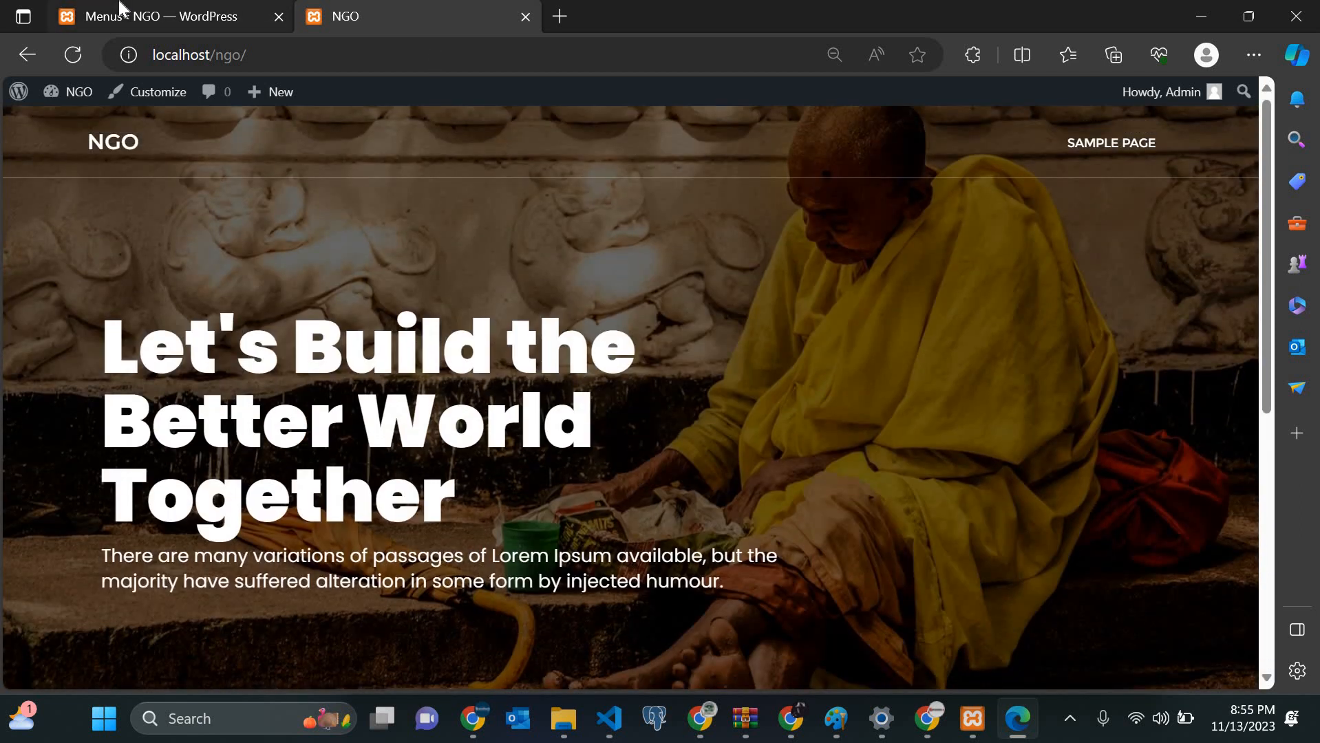
Step: Switch to the Menus admin page and look over its plugin recommendations
{"action": "left_click", "coordinate": [122, 8]}
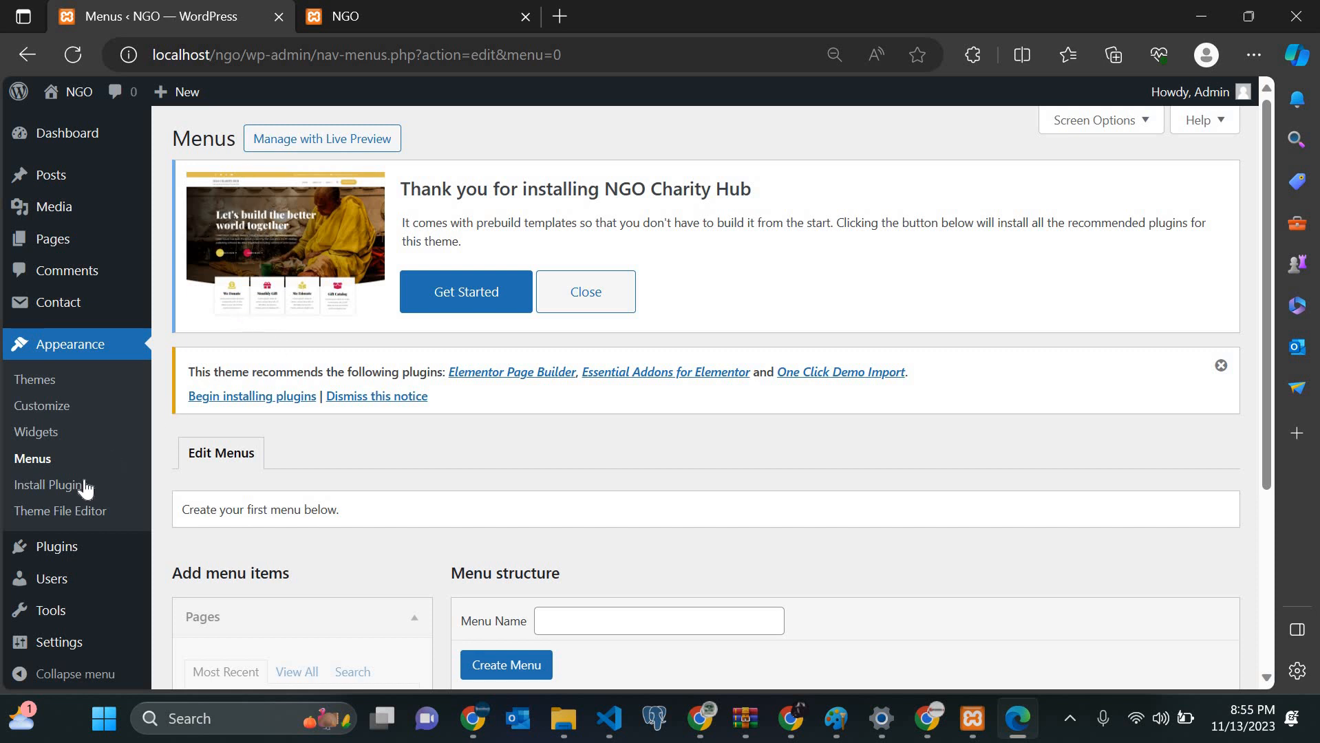
{"action": "scroll", "coordinate": [31, 475], "scroll_direction": "down", "scroll_amount": 3}
{"action": "scroll", "coordinate": [34, 551], "scroll_direction": "up", "scroll_amount": 2}
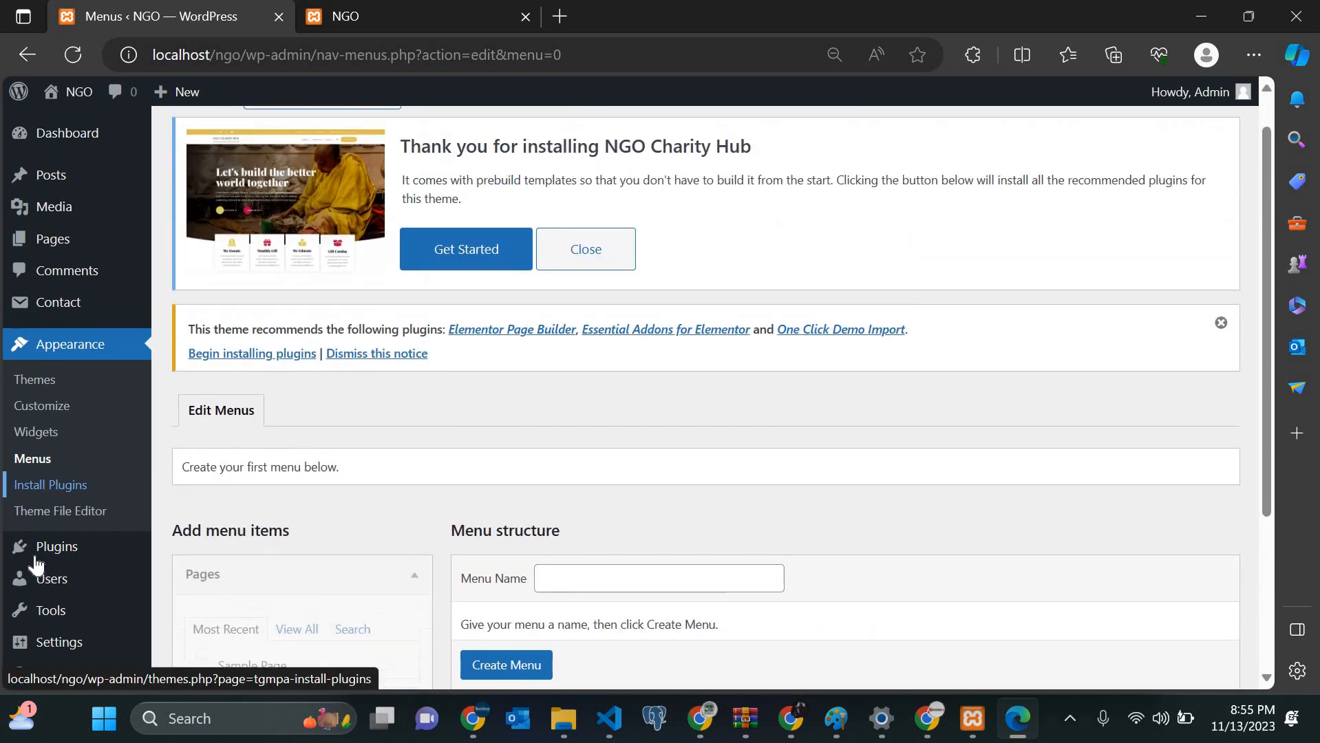
Step: Install Elementor Page Builder from the theme's required plugins list
{"action": "left_click", "coordinate": [49, 493]}
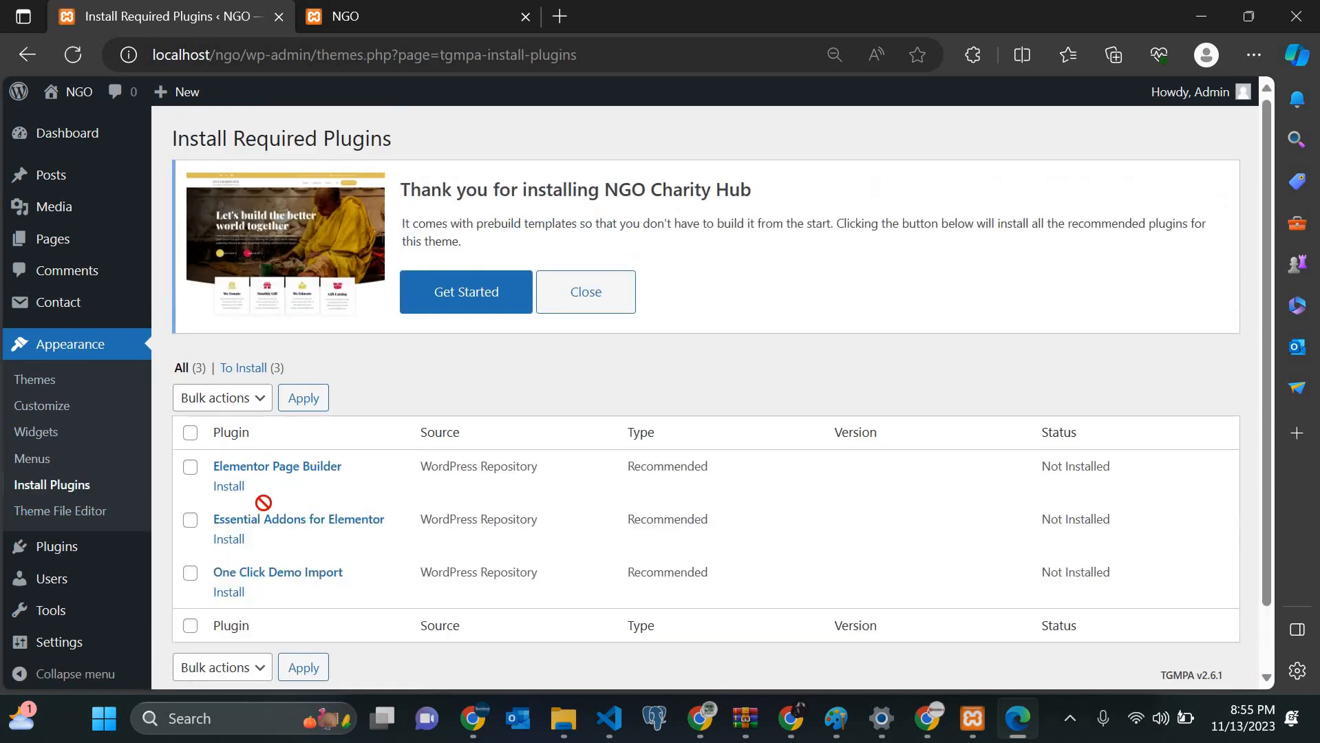
{"action": "left_click_drag", "start_coordinate": [264, 503], "coordinate": [243, 494]}
{"action": "left_click", "coordinate": [235, 489]}
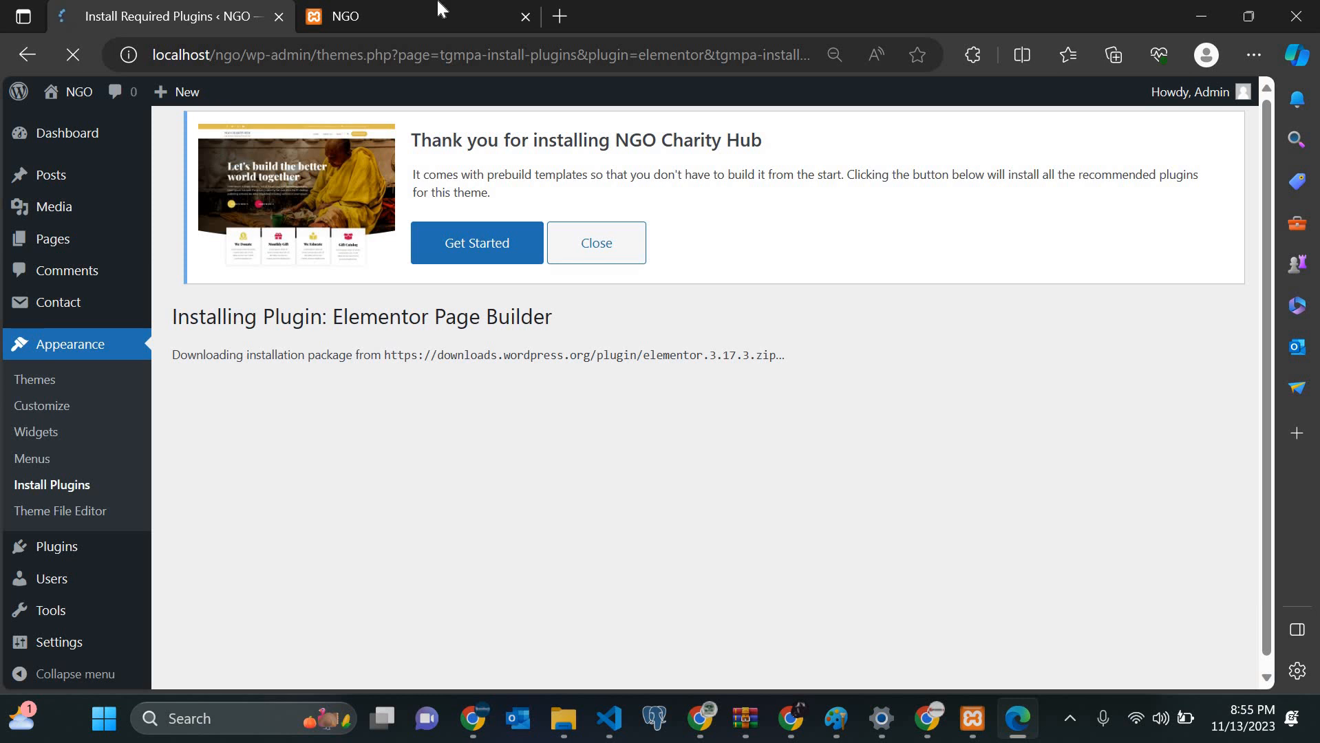
Step: Scroll through the NGO front page while Elementor installs
{"action": "key", "text": "ctrl+Tab"}
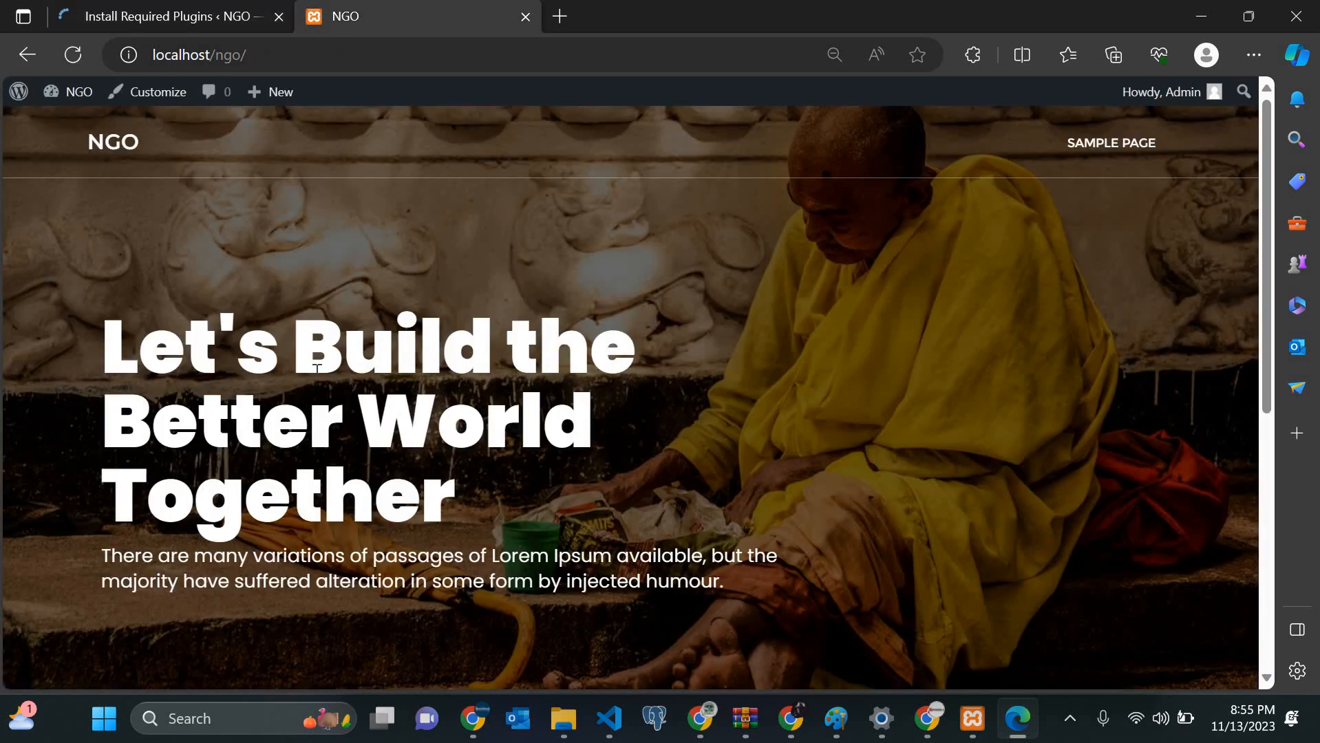
{"action": "scroll", "coordinate": [317, 369], "scroll_direction": "down", "scroll_amount": 5}
{"action": "scroll", "coordinate": [317, 369], "scroll_direction": "up", "scroll_amount": 5}
{"action": "scroll", "coordinate": [370, 490], "scroll_direction": "down", "scroll_amount": 8}
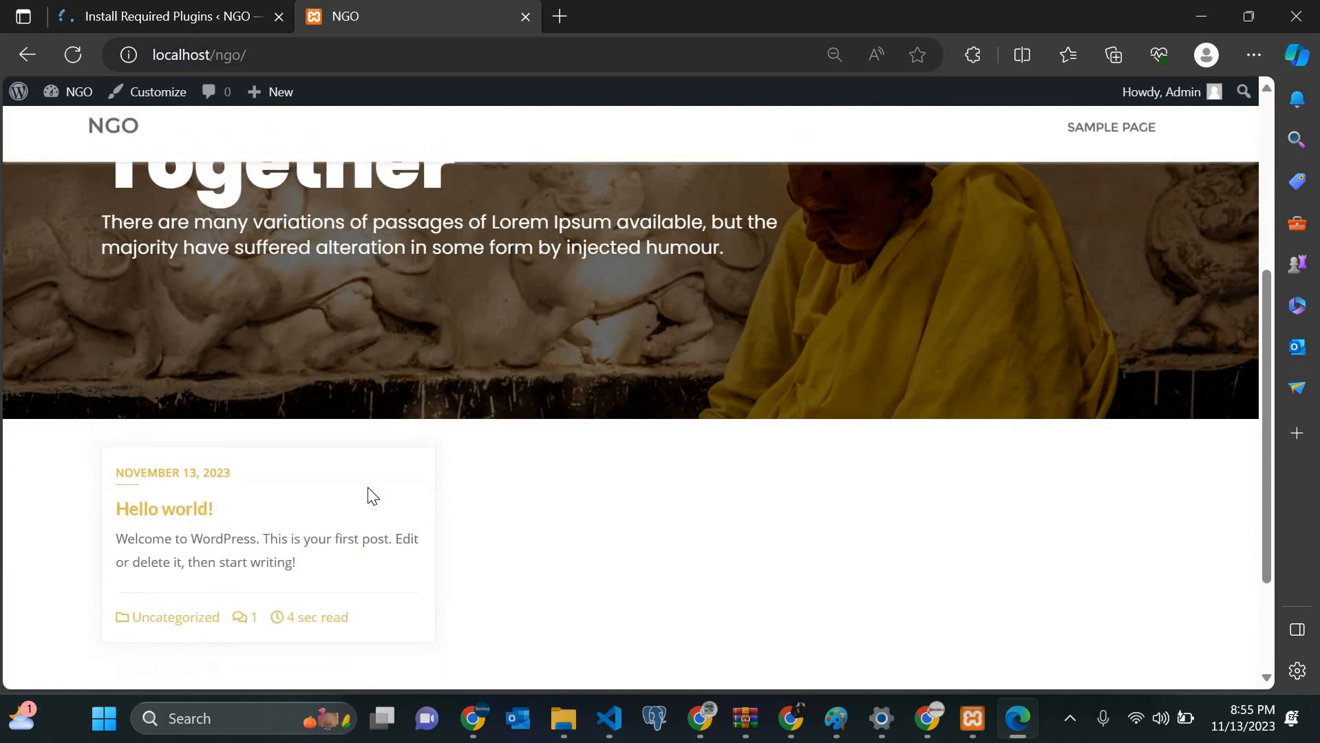
{"action": "scroll", "coordinate": [372, 496], "scroll_direction": "up", "scroll_amount": 8}
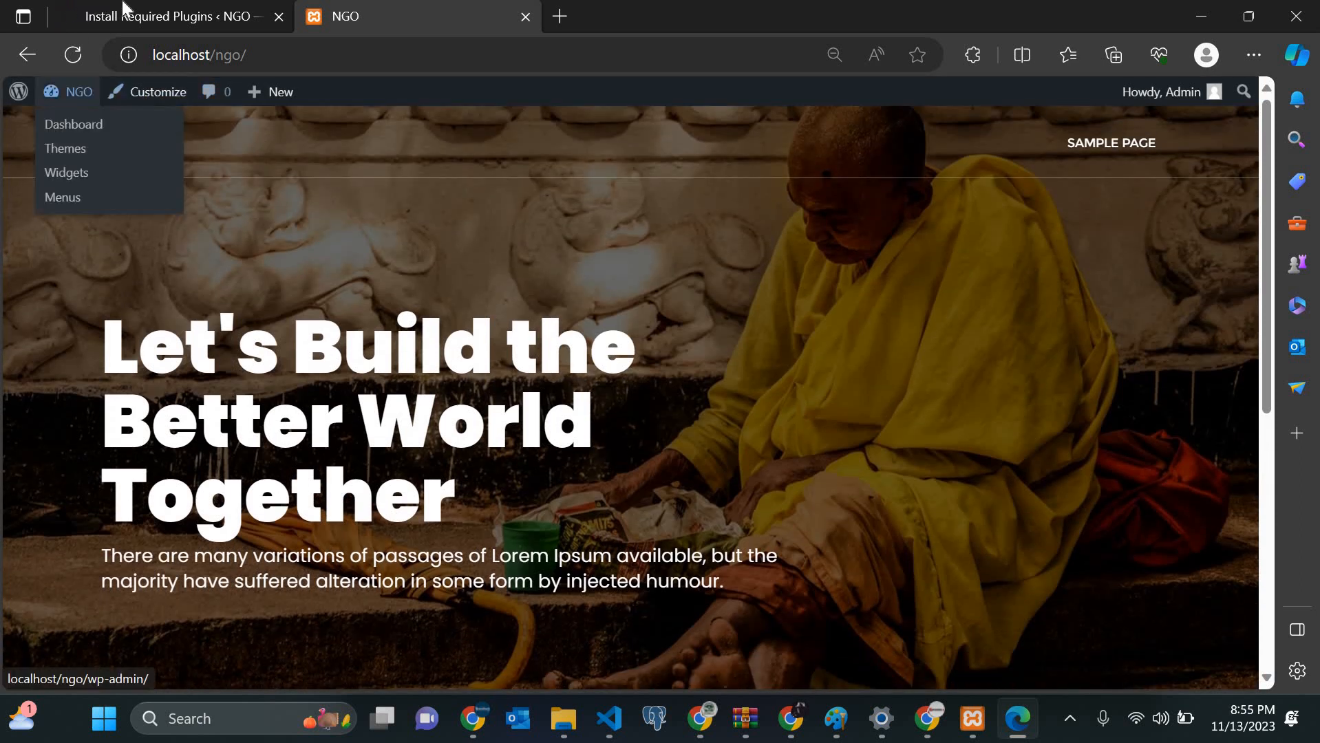
Step: Go back to the required plugins list, now showing only Essential Addons and One Click Demo Import
{"action": "left_click", "coordinate": [89, 14]}
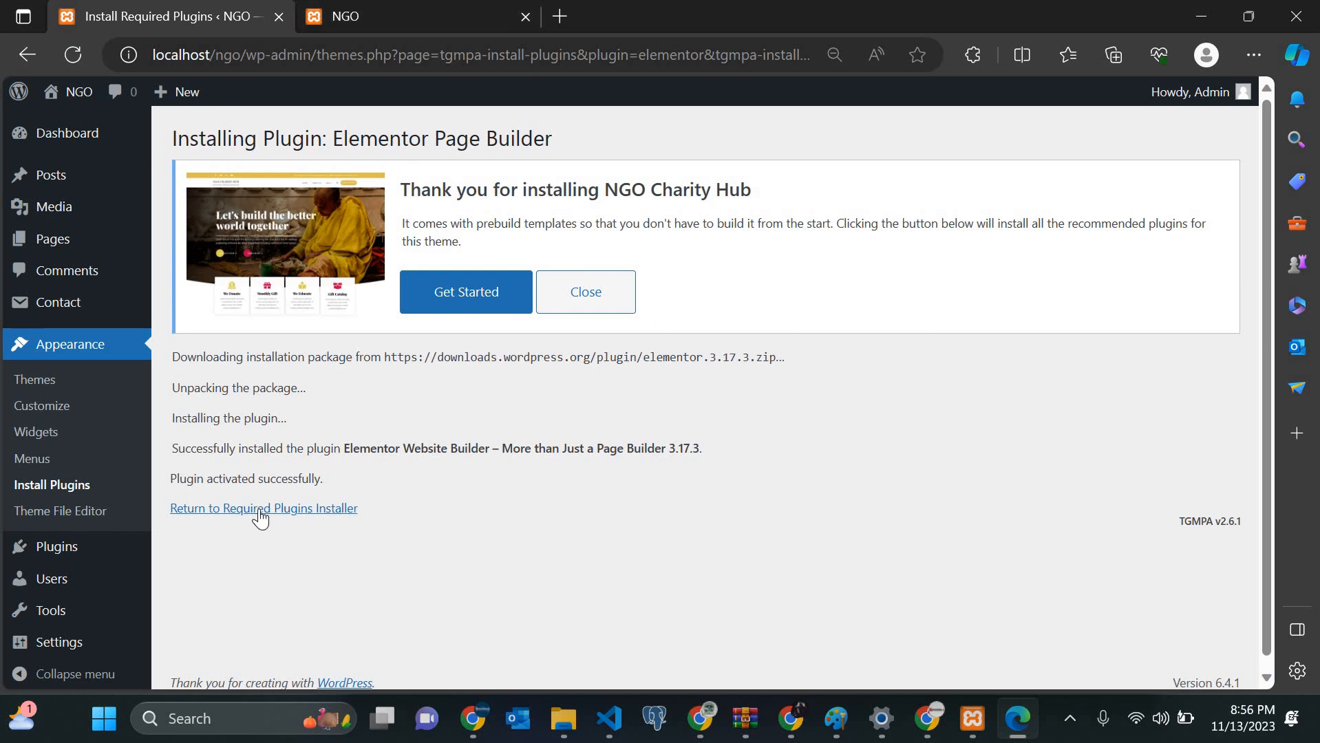
{"action": "left_click", "coordinate": [261, 510]}
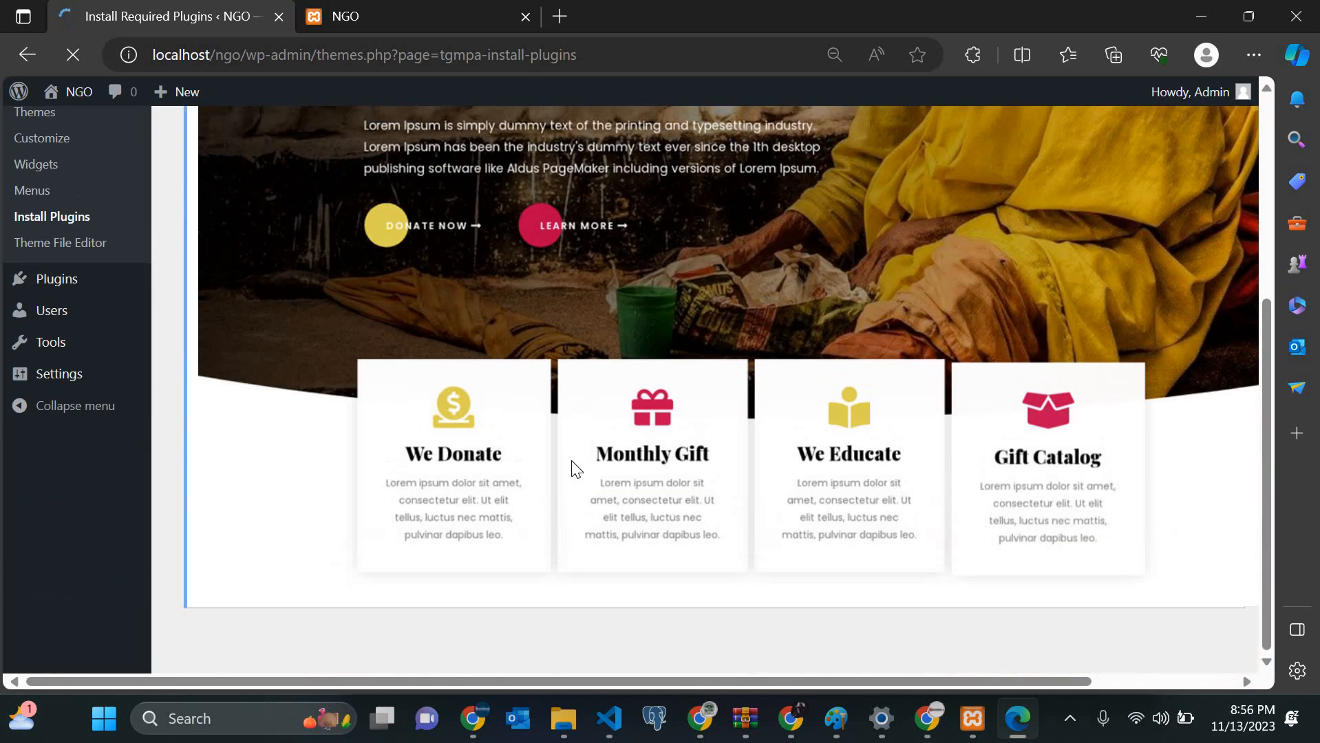
{"action": "scroll", "coordinate": [576, 470], "scroll_direction": "down", "scroll_amount": 3}
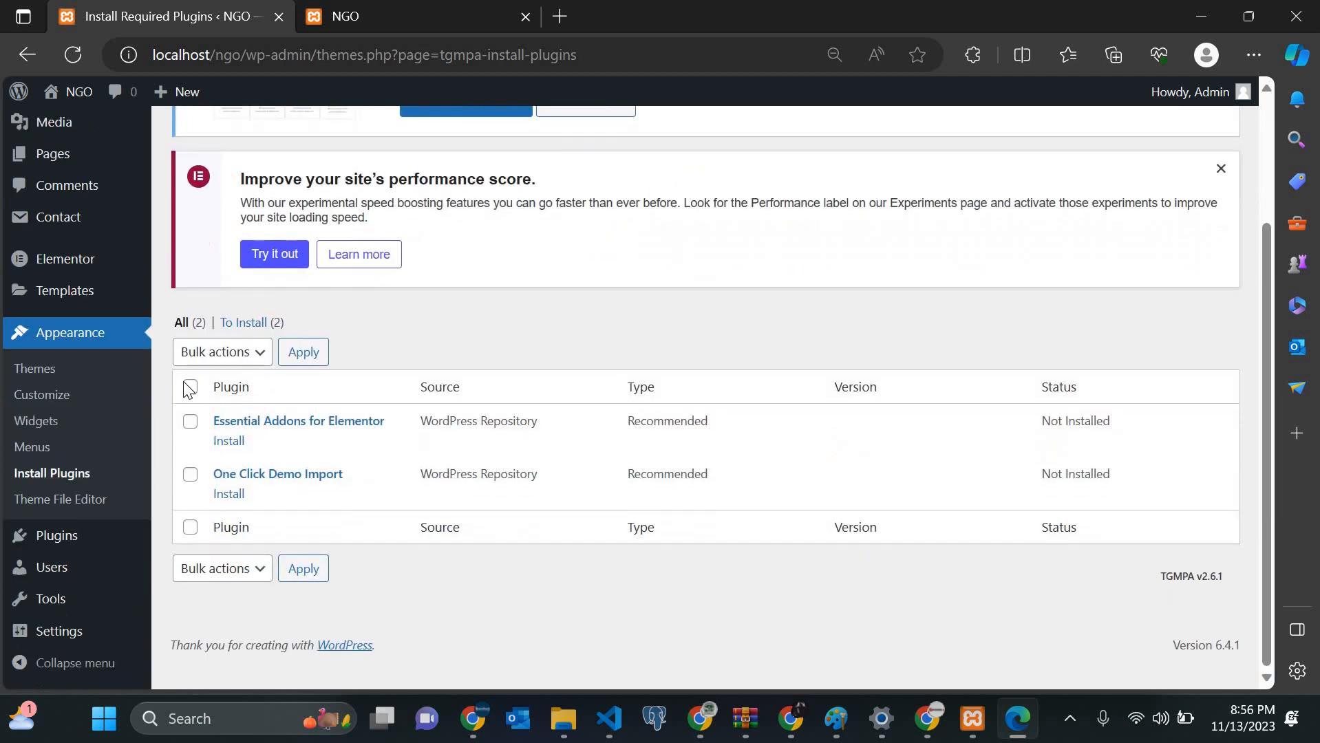
Step: Look over Elementor's settings page in the admin sidebar
{"action": "mouse_move", "coordinate": [60, 264]}
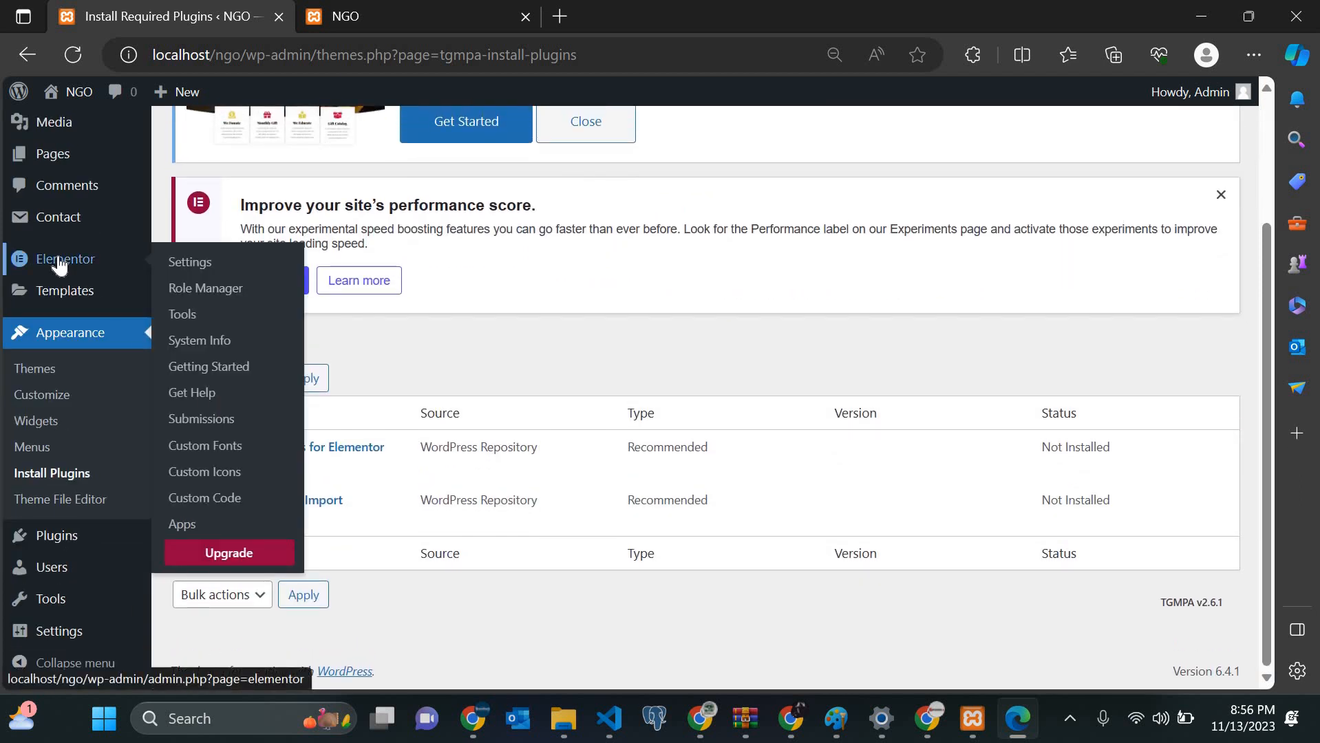
{"action": "left_click", "coordinate": [60, 264]}
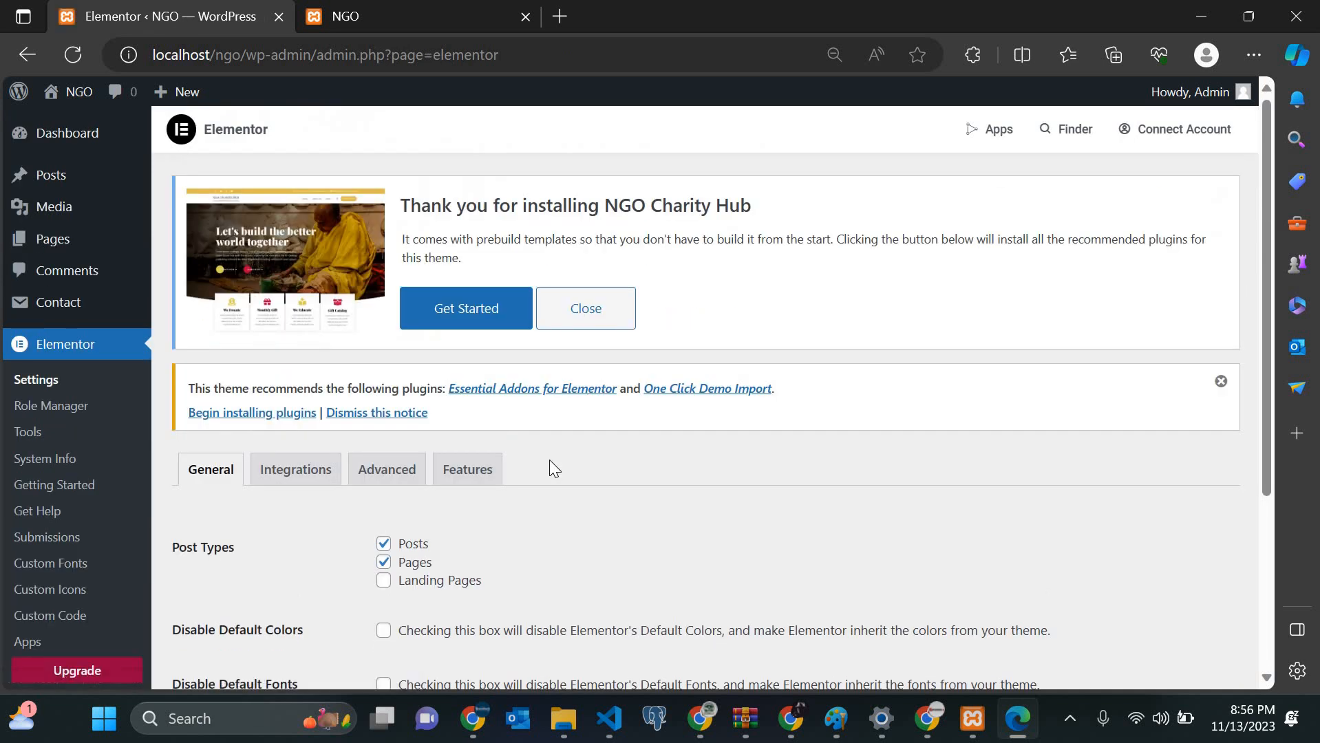
{"action": "scroll", "coordinate": [551, 462], "scroll_direction": "down", "scroll_amount": 5}
{"action": "scroll", "coordinate": [139, 359], "scroll_direction": "up", "scroll_amount": 5}
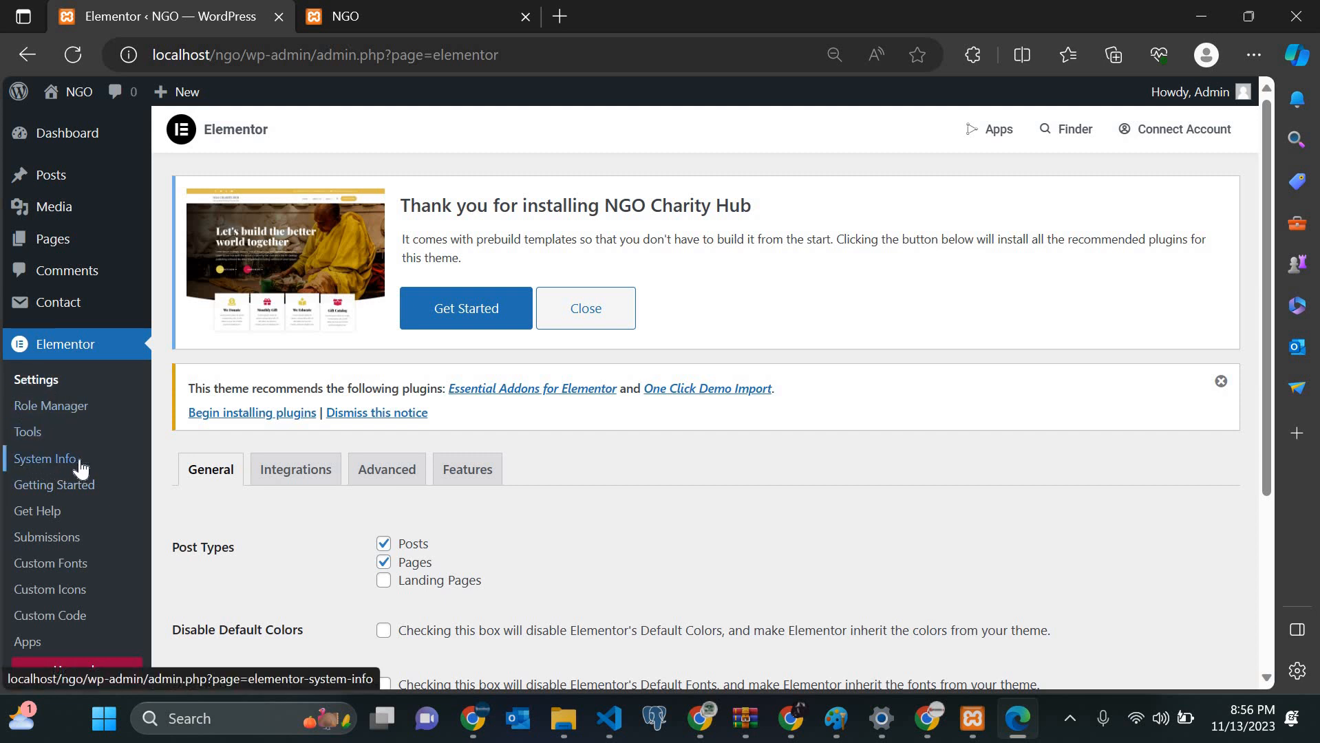
Step: Browse Elementor's Getting Started welcome page with its introductory videos
{"action": "left_click", "coordinate": [46, 499]}
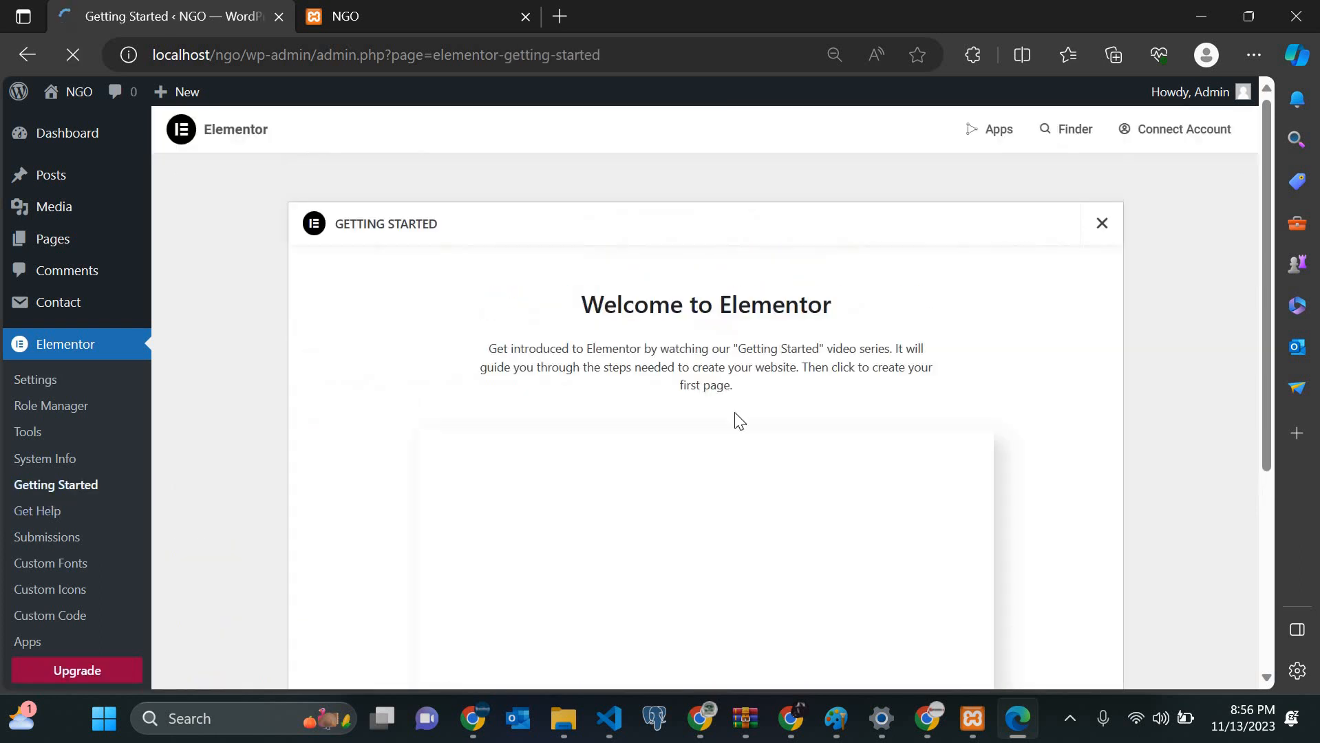
{"action": "scroll", "coordinate": [598, 516], "scroll_direction": "down", "scroll_amount": 5}
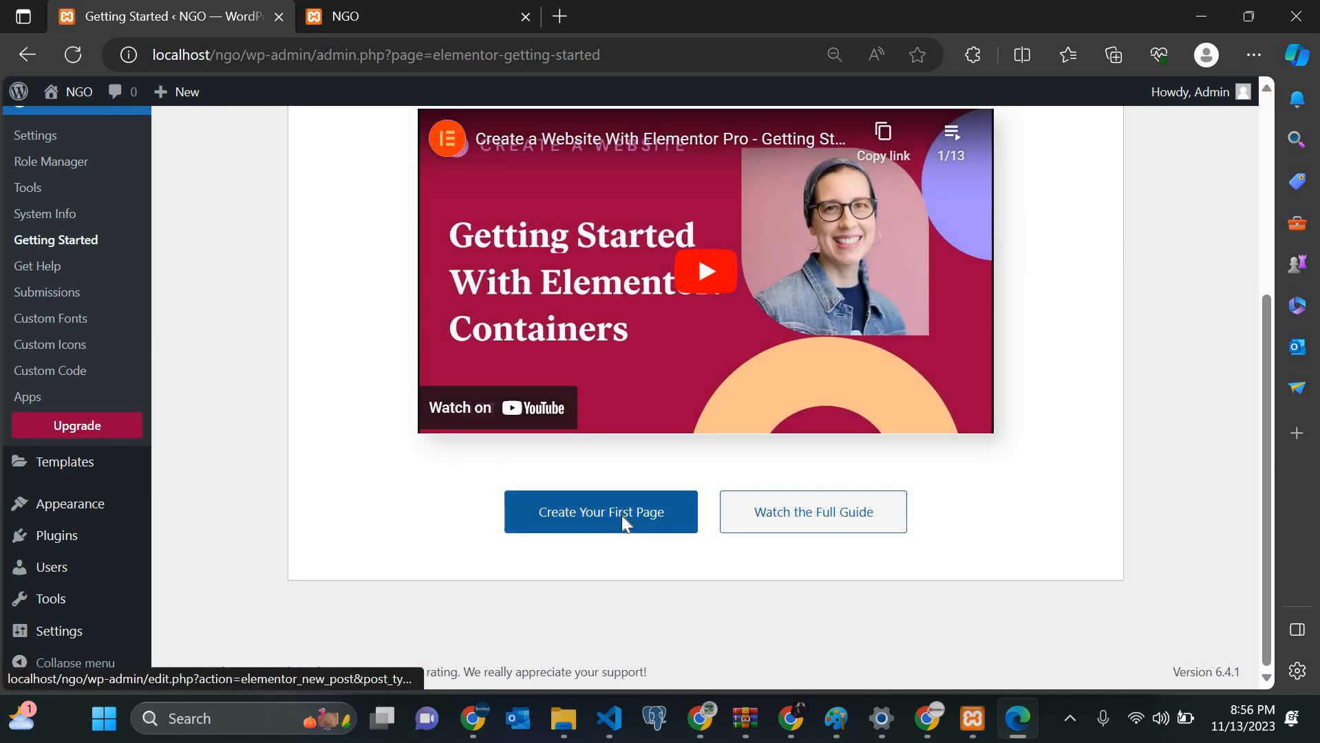
{"action": "scroll", "coordinate": [622, 521], "scroll_direction": "up", "scroll_amount": 5}
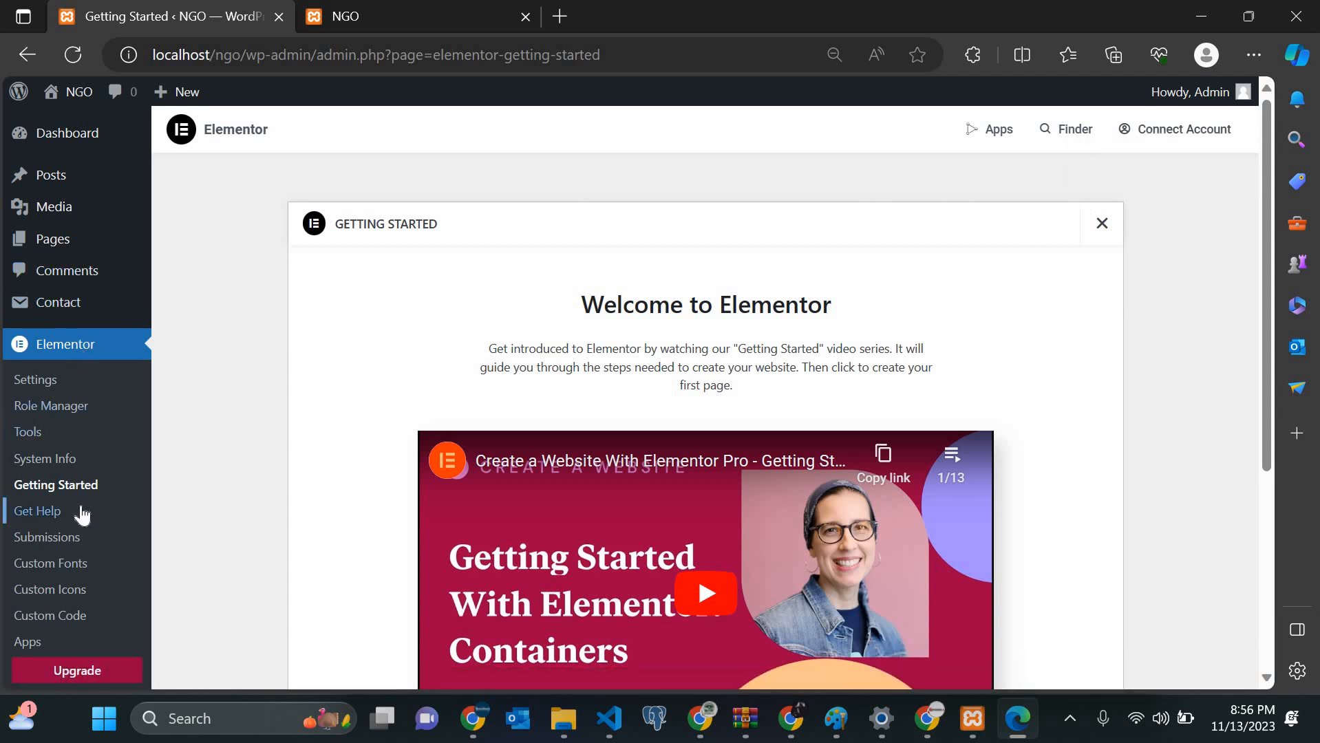
{"action": "scroll", "coordinate": [80, 512], "scroll_direction": "down", "scroll_amount": 3}
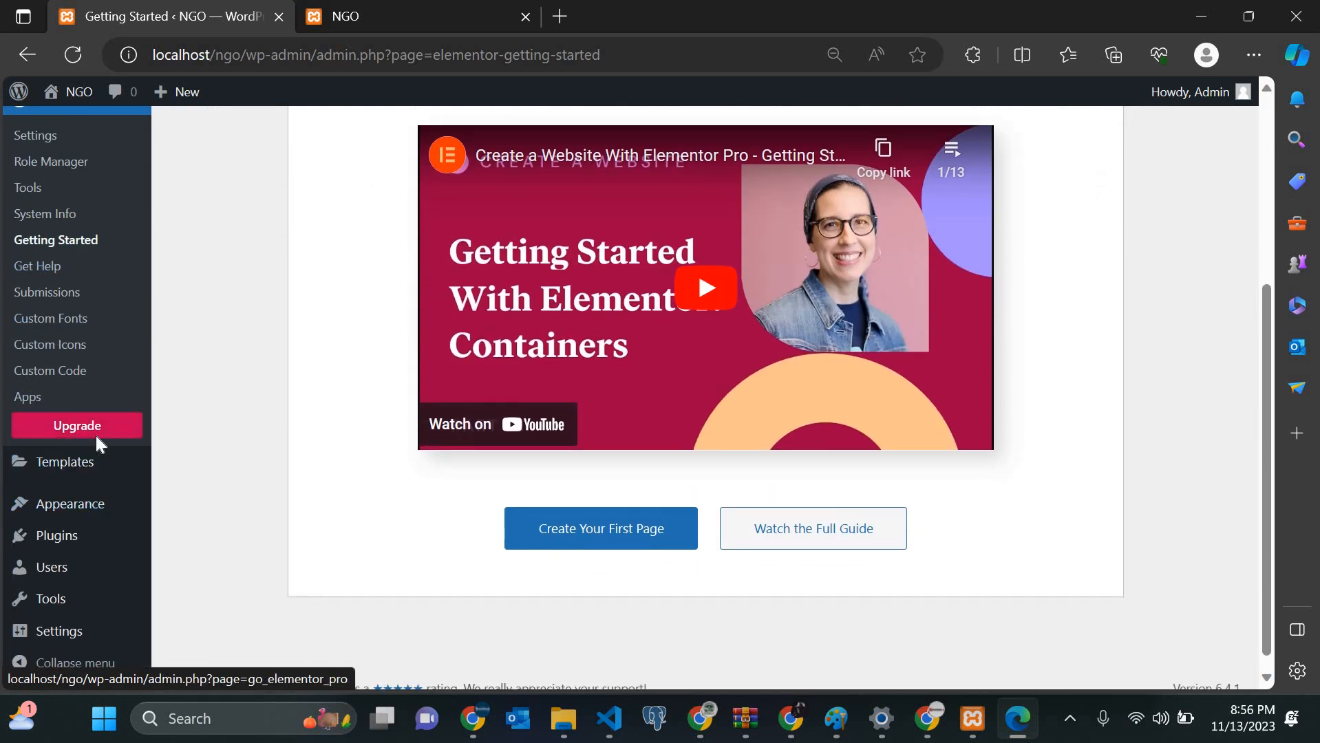
Step: Open the Elementor Pro upgrade offer and highlight the plan prices: 399, 199, 99 and 59 USD
{"action": "left_click", "coordinate": [96, 434]}
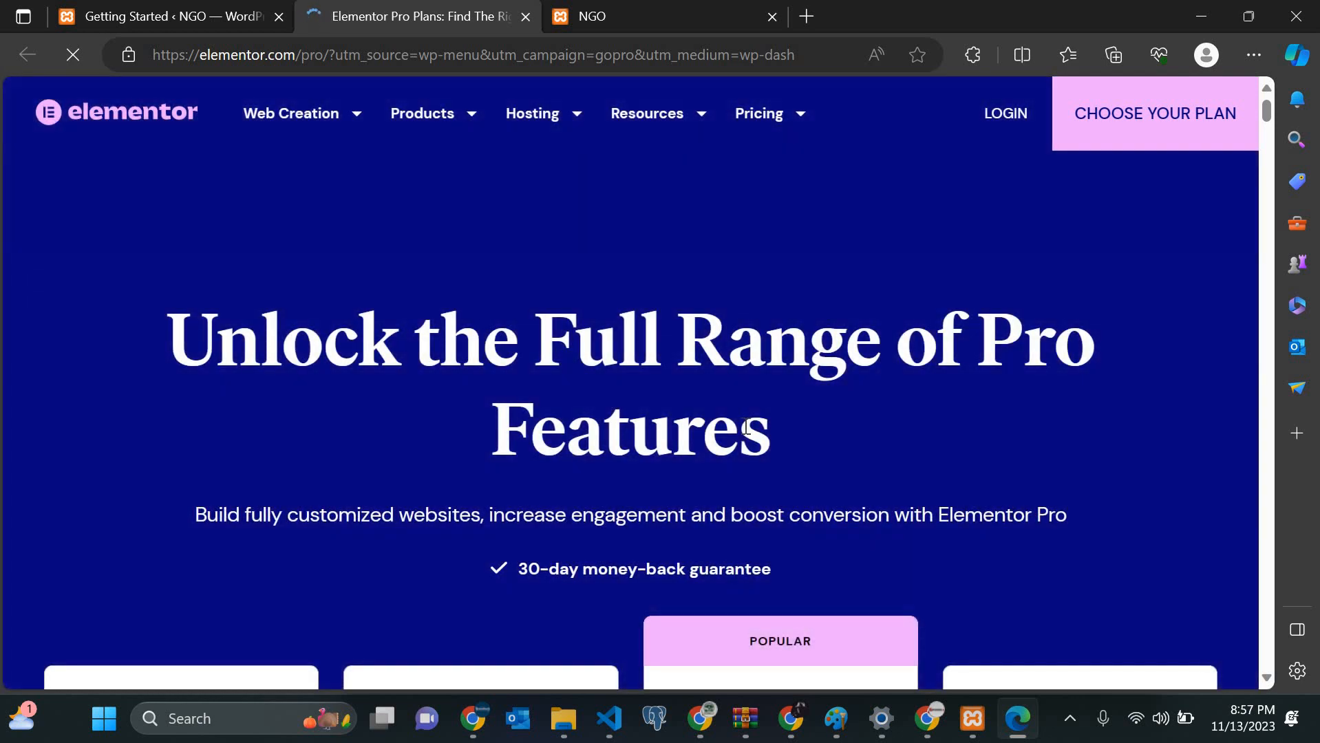
{"action": "scroll", "coordinate": [147, 433], "scroll_direction": "down", "scroll_amount": 7}
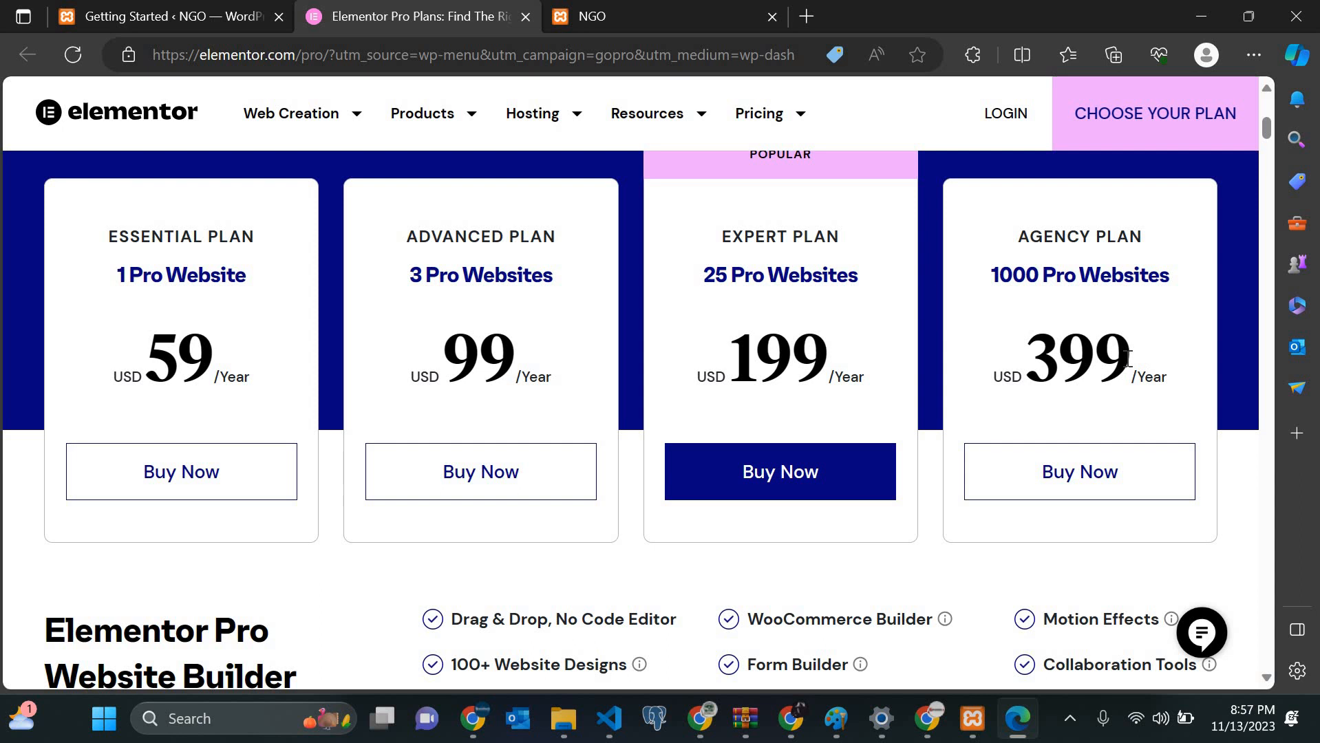
{"action": "left_click_drag", "start_coordinate": [1057, 364], "coordinate": [1132, 365]}
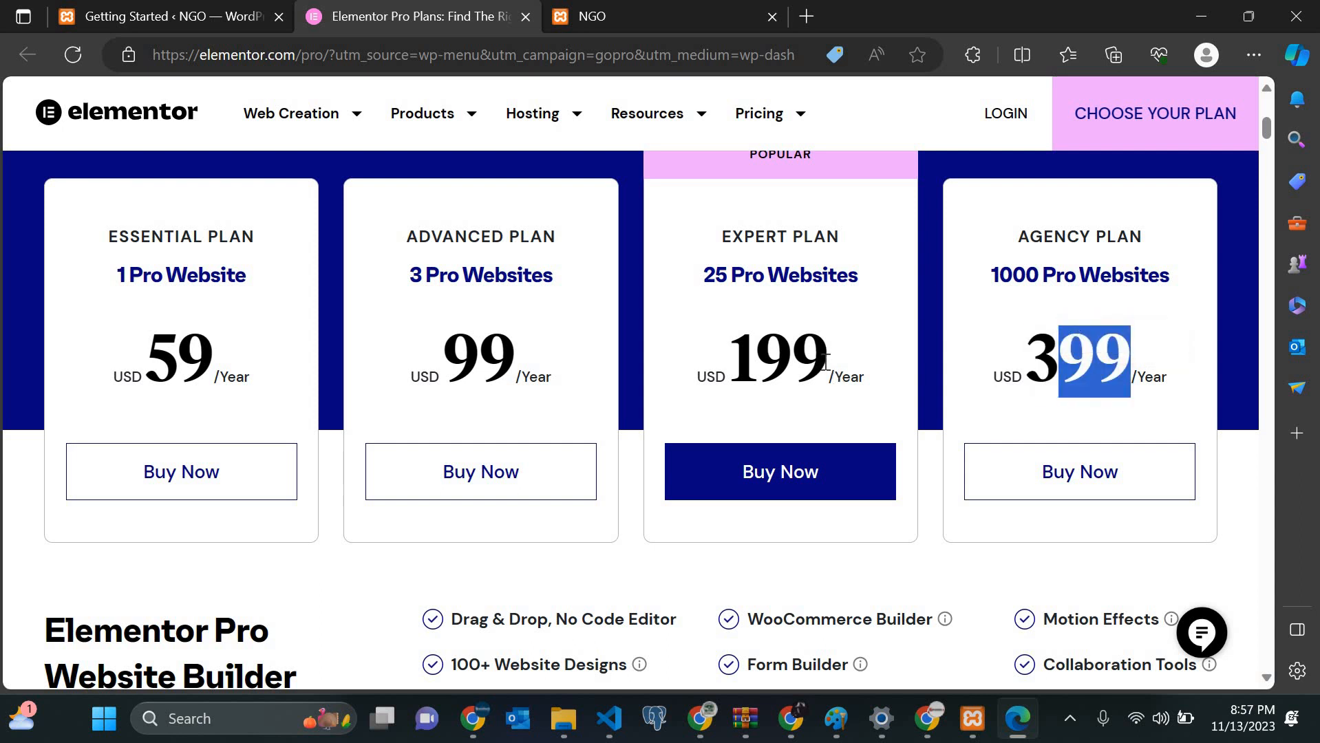
{"action": "double_click", "coordinate": [731, 368]}
{"action": "left_click_drag", "start_coordinate": [521, 347], "coordinate": [414, 365]}
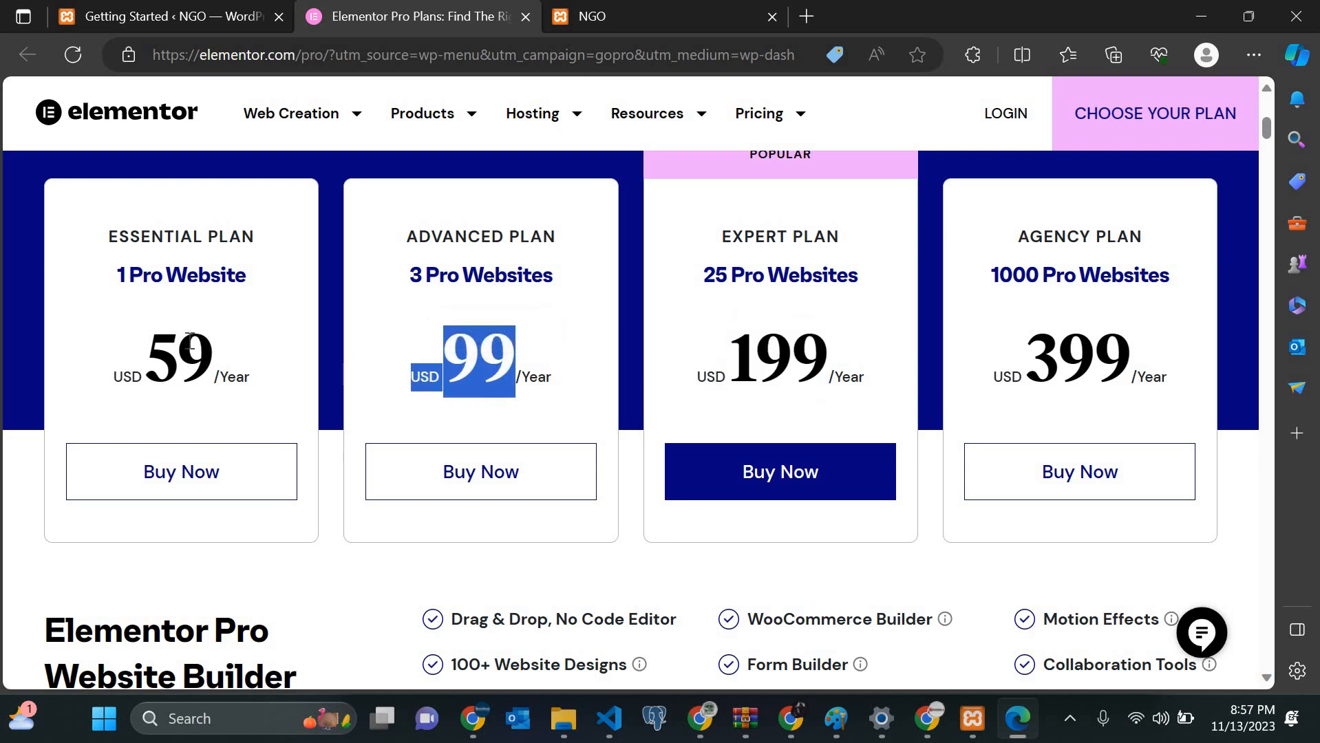
{"action": "left_click_drag", "start_coordinate": [191, 340], "coordinate": [160, 343]}
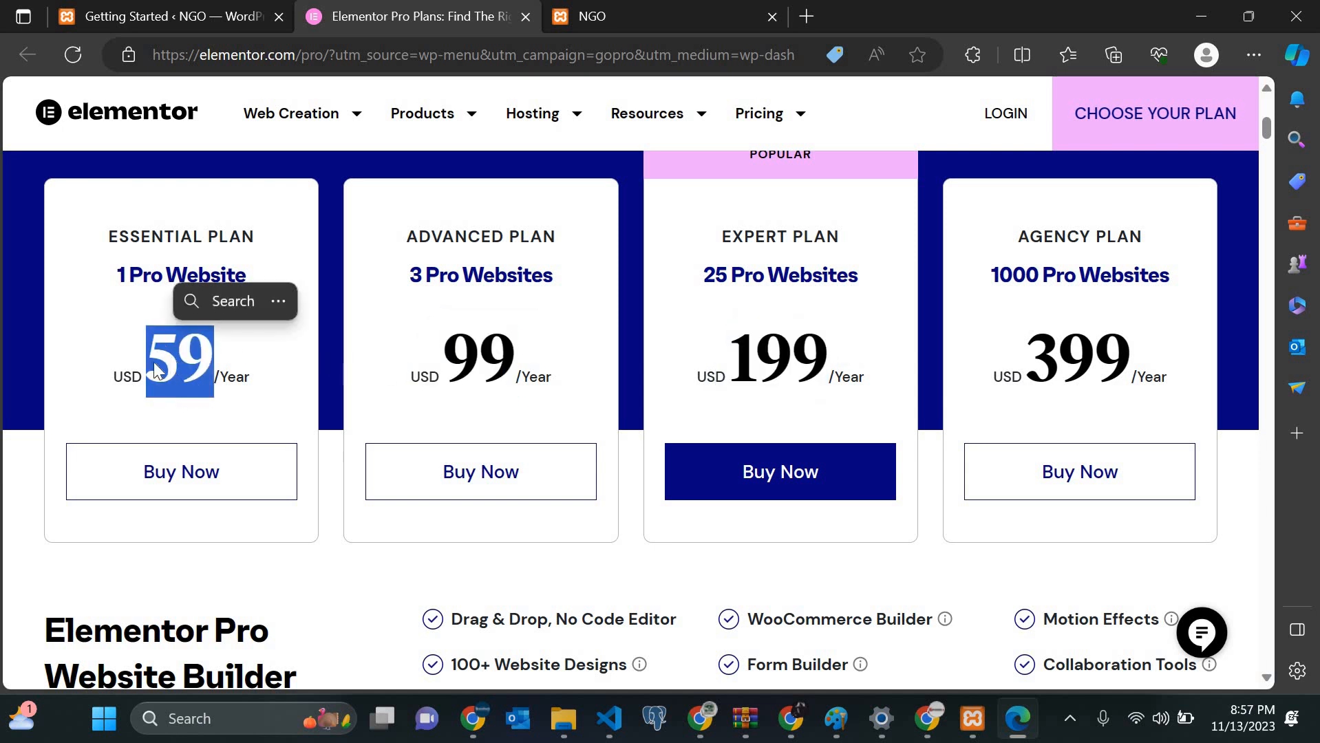
Step: Go back to the local NGO site tab
{"action": "scroll", "coordinate": [267, 392], "scroll_direction": "down", "scroll_amount": 8}
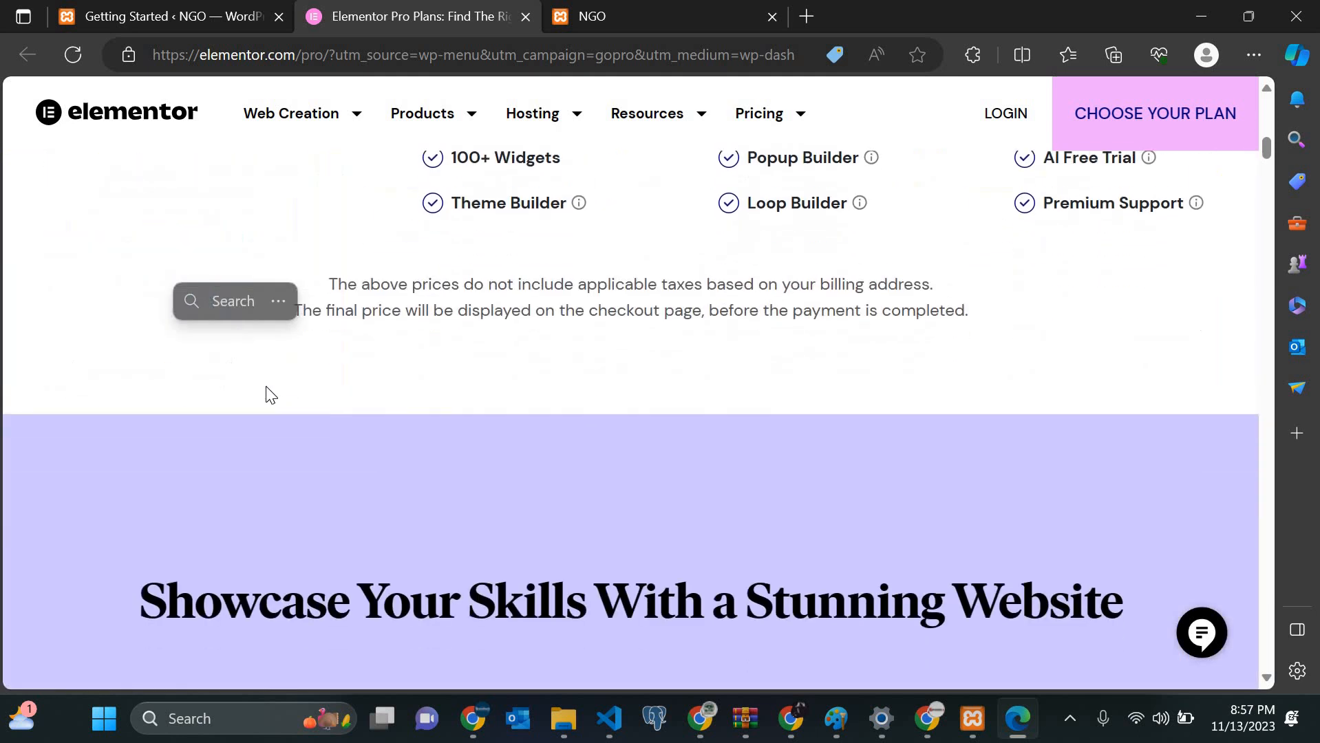
{"action": "scroll", "coordinate": [267, 392], "scroll_direction": "up", "scroll_amount": 15}
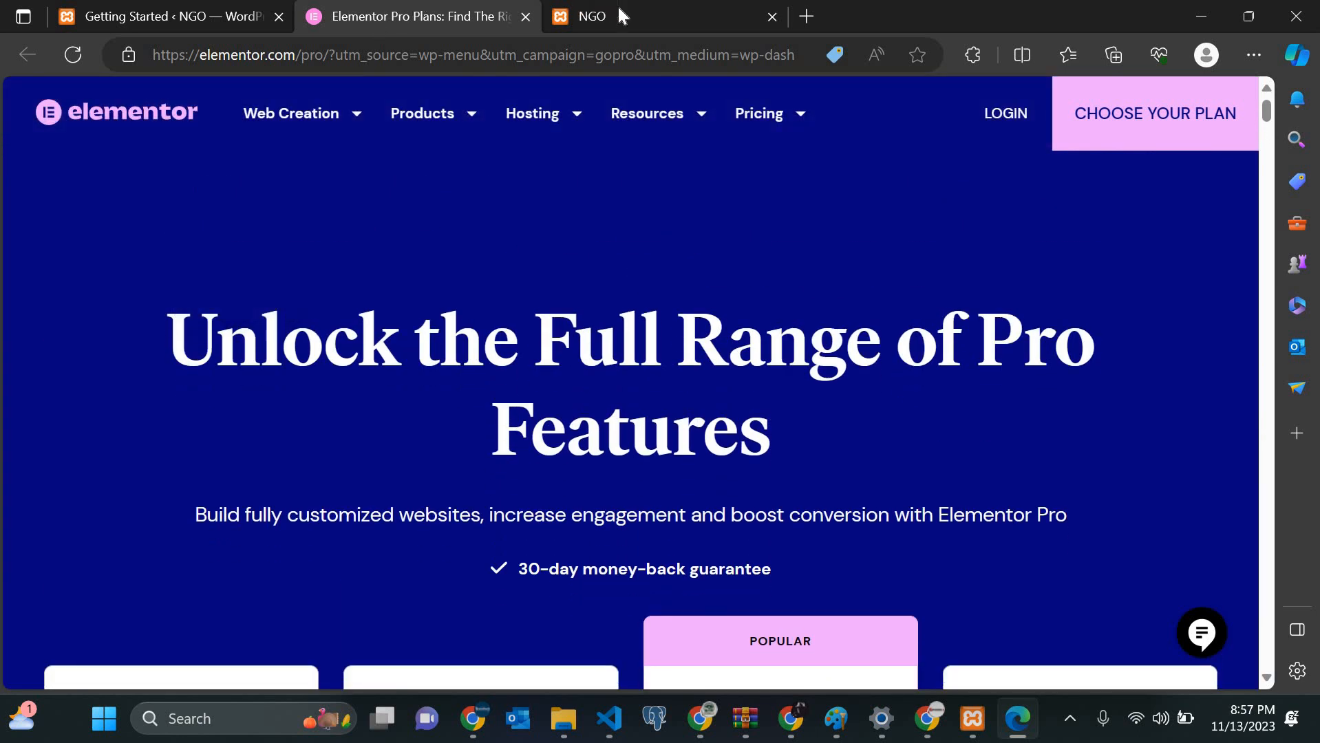
{"action": "left_click", "coordinate": [619, 16]}
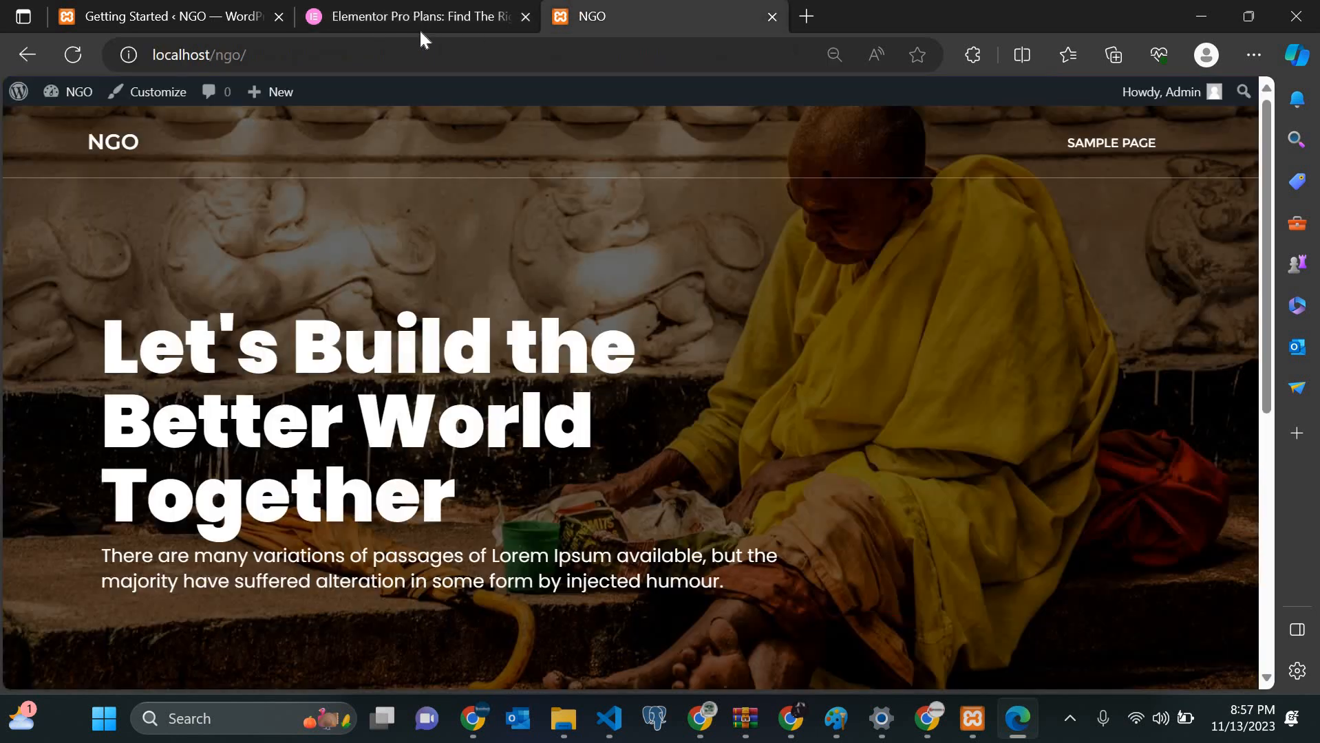
Step: Dismiss Elementor's Getting Started welcome screen
{"action": "left_click", "coordinate": [210, 9]}
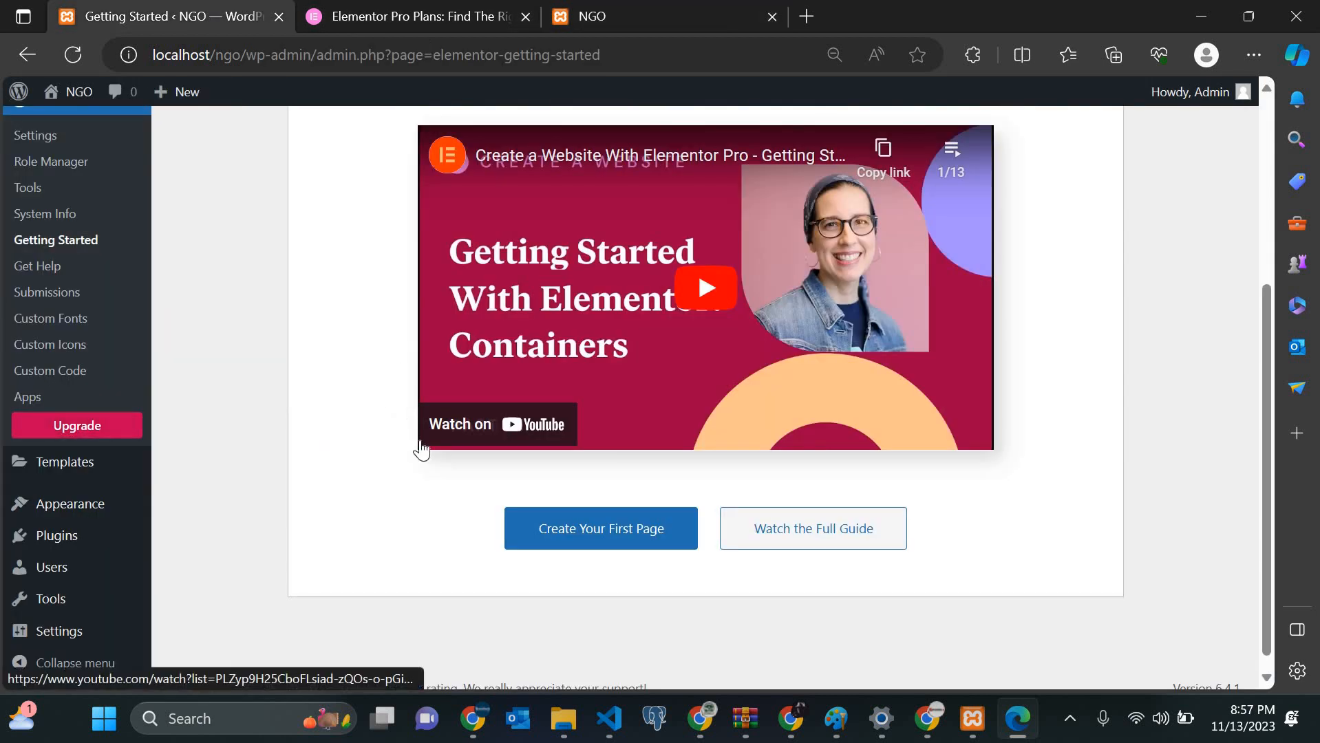
{"action": "scroll", "coordinate": [421, 449], "scroll_direction": "up", "scroll_amount": 5}
{"action": "scroll", "coordinate": [998, 262], "scroll_direction": "down", "scroll_amount": 1}
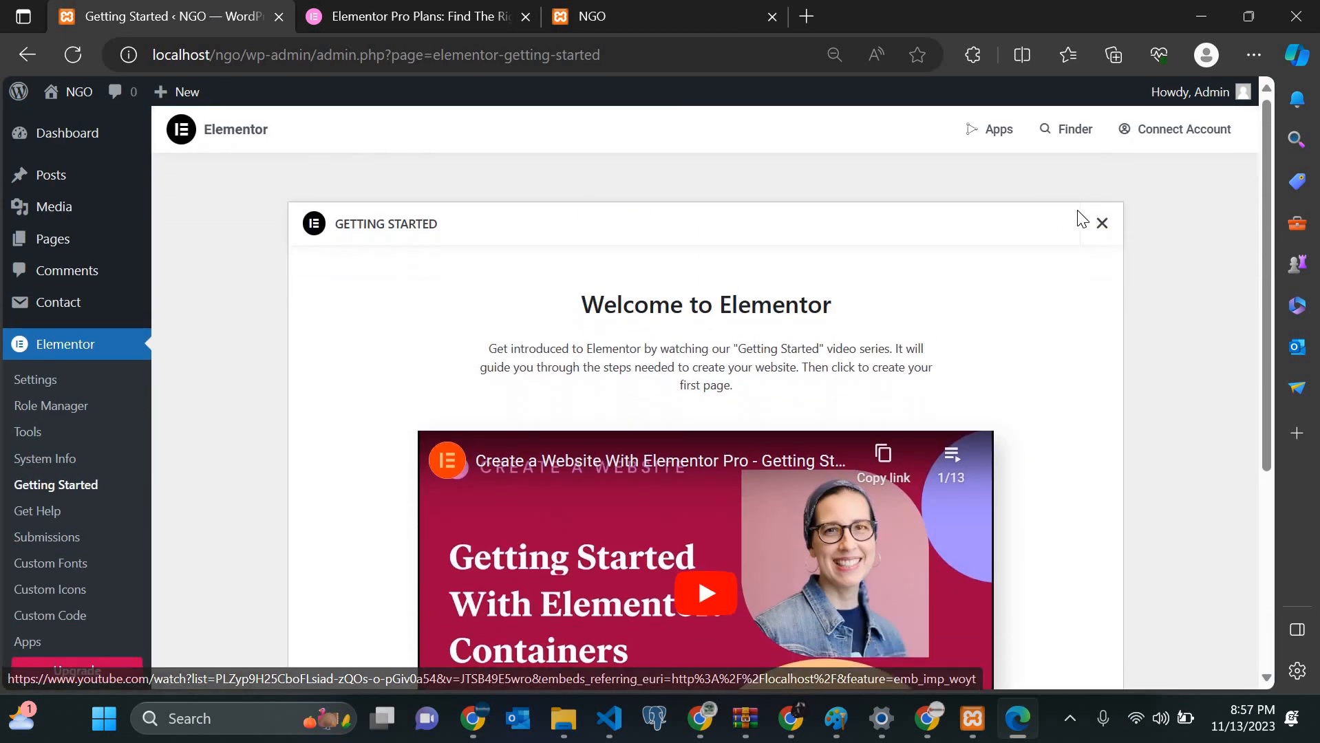
{"action": "left_click", "coordinate": [1103, 231]}
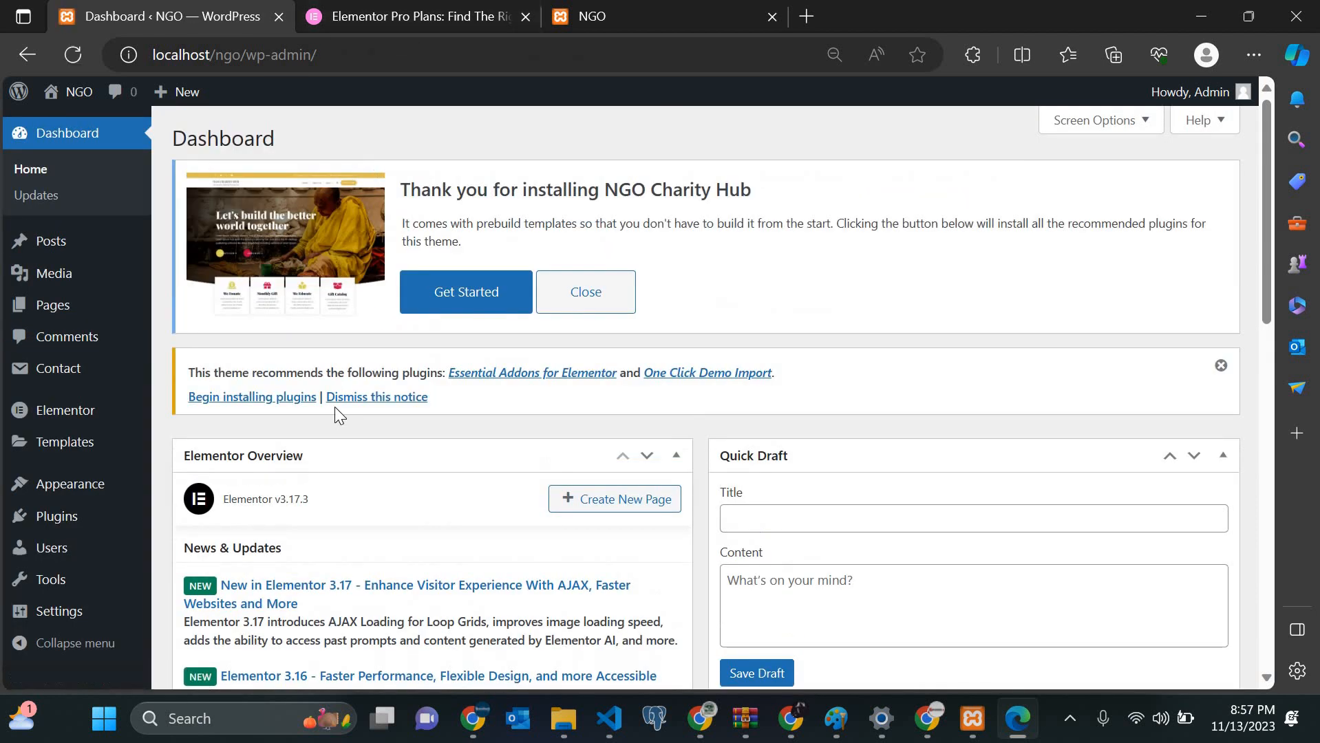
{"action": "scroll", "coordinate": [334, 406], "scroll_direction": "down", "scroll_amount": 4}
{"action": "scroll", "coordinate": [343, 413], "scroll_direction": "up", "scroll_amount": 6}
Step: Close the Elementor Pro plans browser tab
{"action": "left_click", "coordinate": [537, 20]}
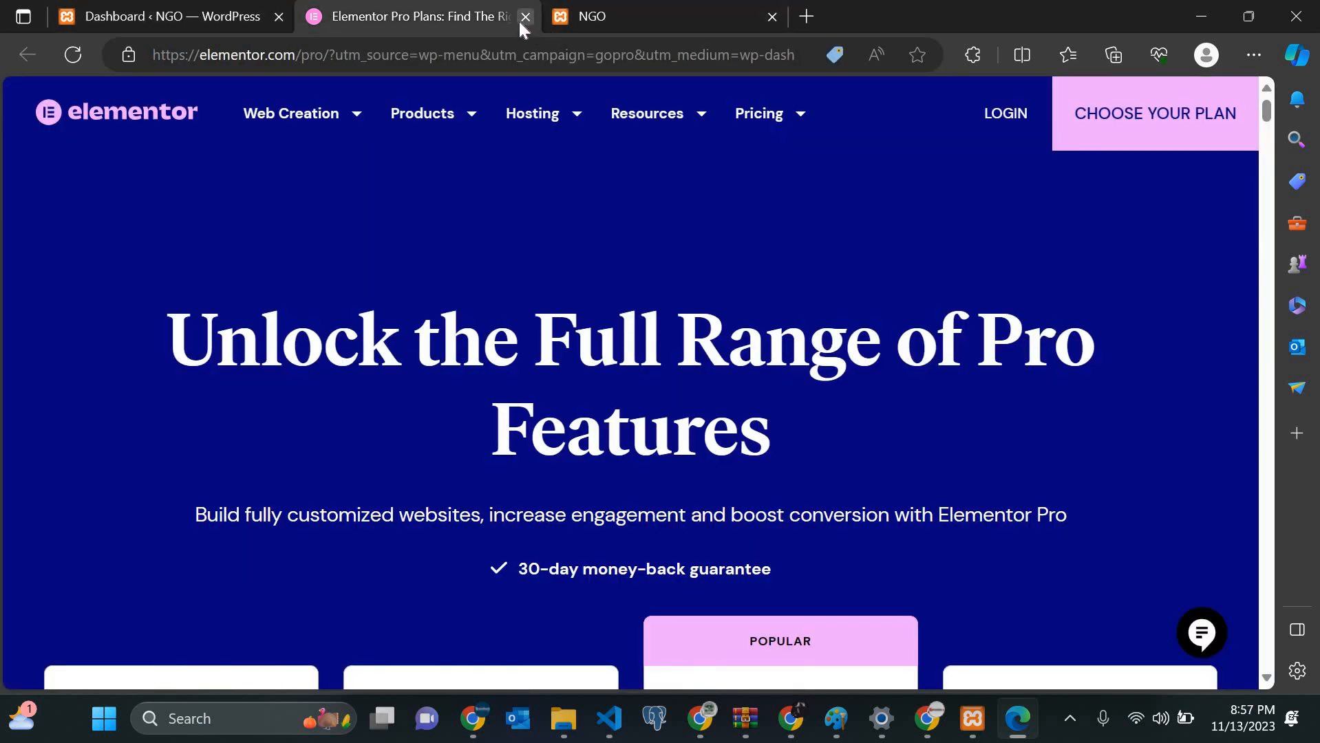
{"action": "left_click", "coordinate": [521, 19]}
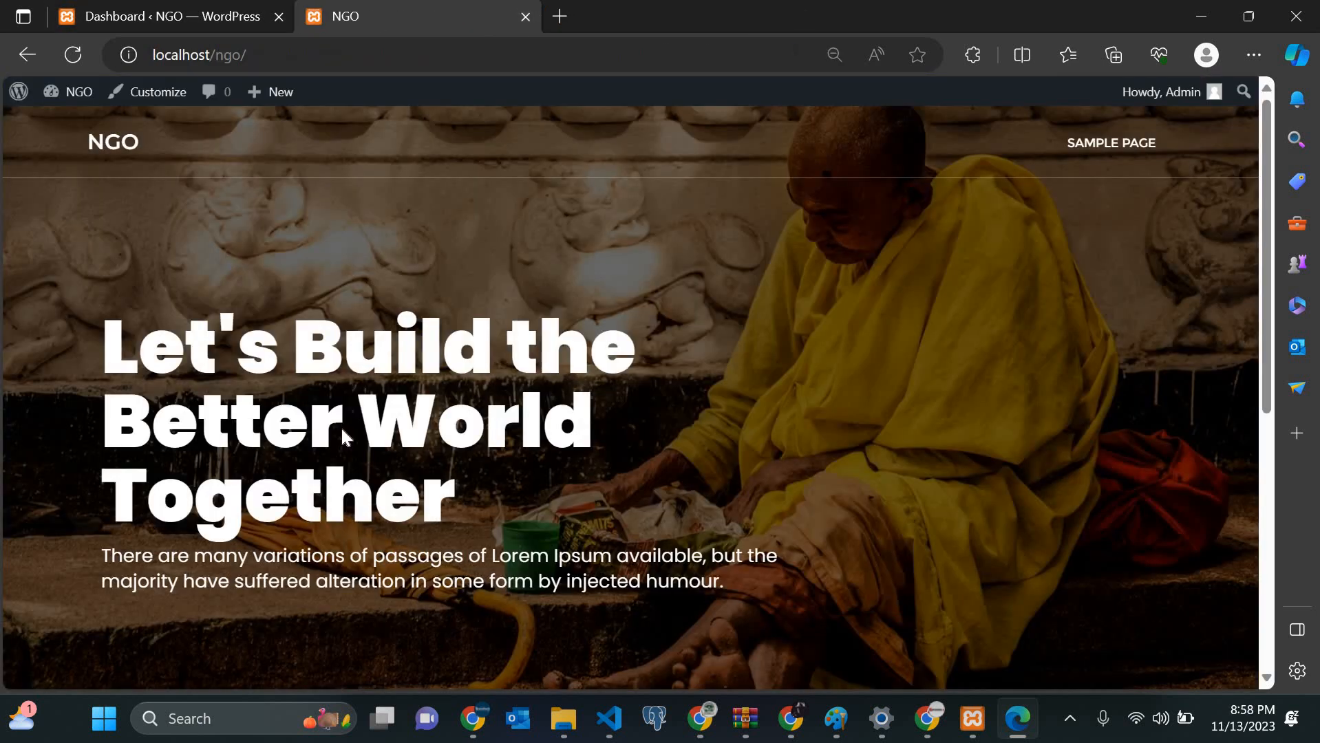
{"action": "scroll", "coordinate": [342, 432], "scroll_direction": "down", "scroll_amount": 8}
{"action": "scroll", "coordinate": [342, 432], "scroll_direction": "up", "scroll_amount": 8}
{"action": "scroll", "coordinate": [653, 358], "scroll_direction": "down", "scroll_amount": 8}
{"action": "scroll", "coordinate": [654, 358], "scroll_direction": "up", "scroll_amount": 8}
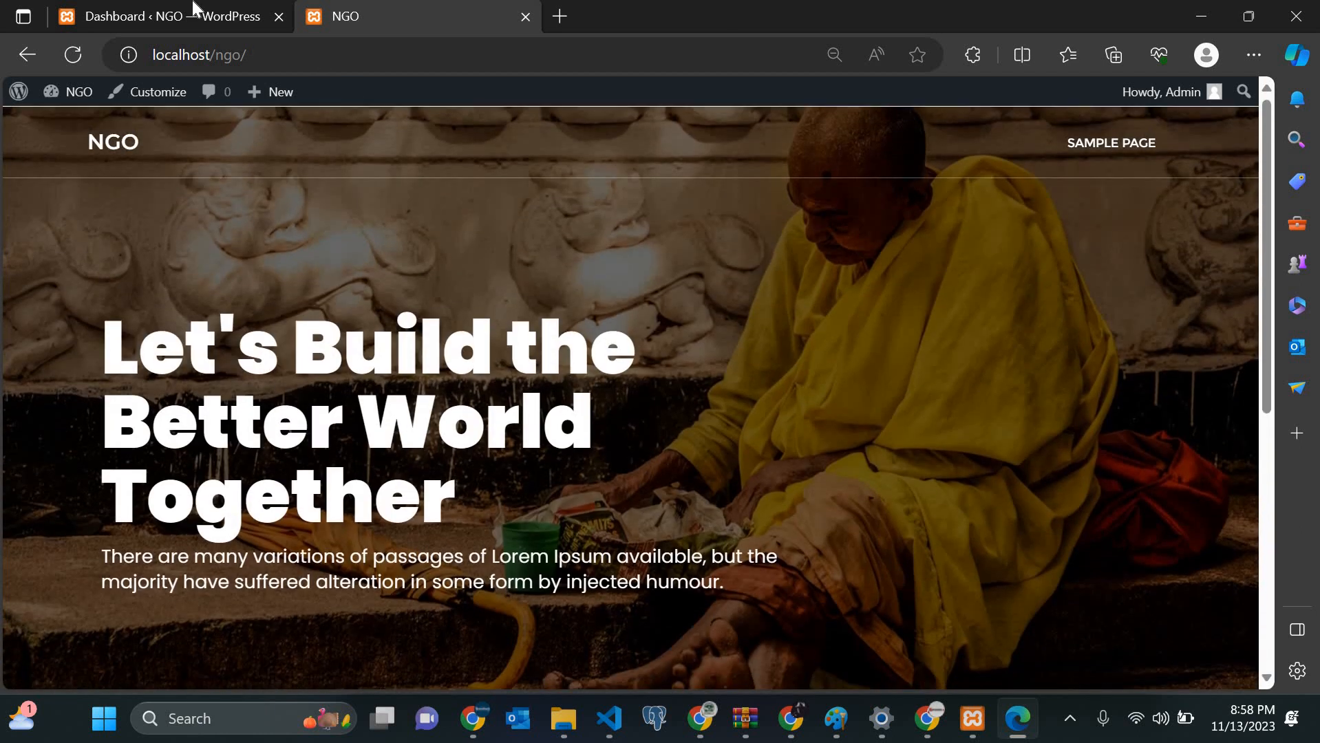
Step: Return to the Dashboard and list the site's pages: Privacy Policy draft and Sample Page
{"action": "left_click", "coordinate": [205, 16]}
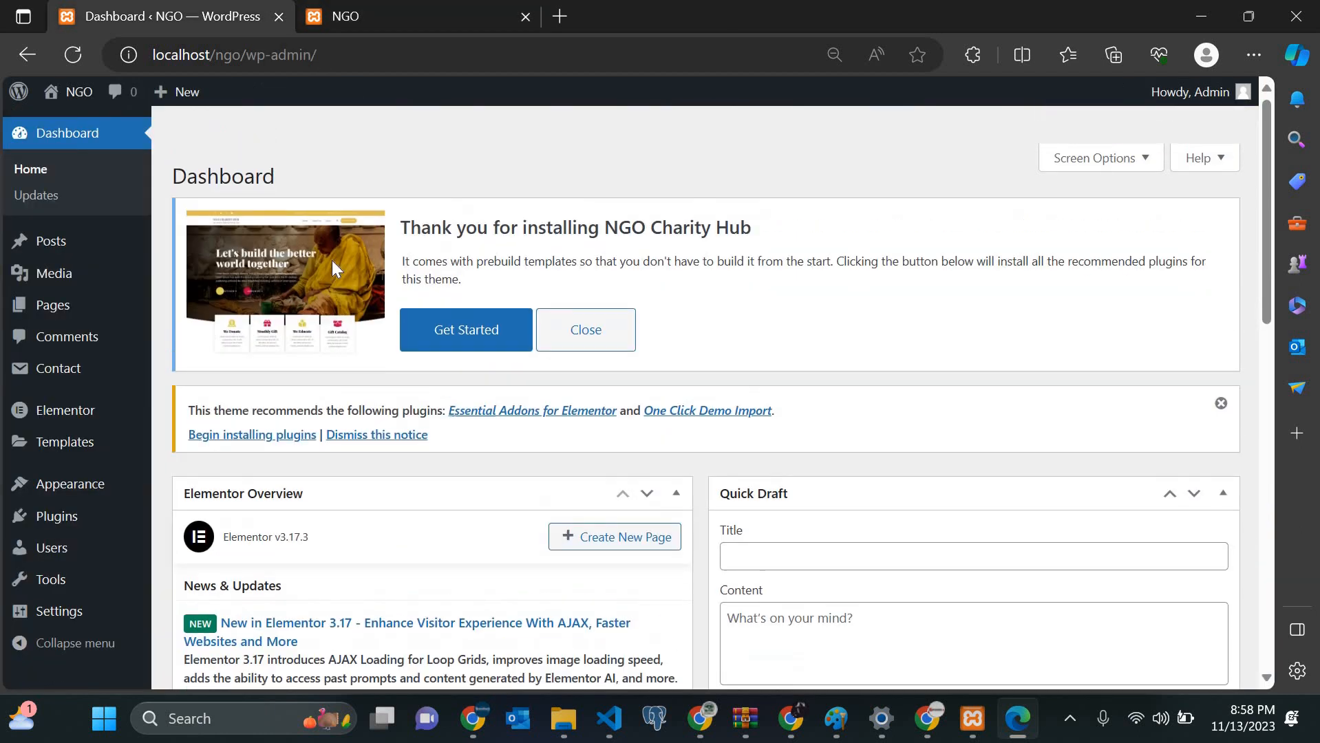
{"action": "left_click", "coordinate": [380, 2]}
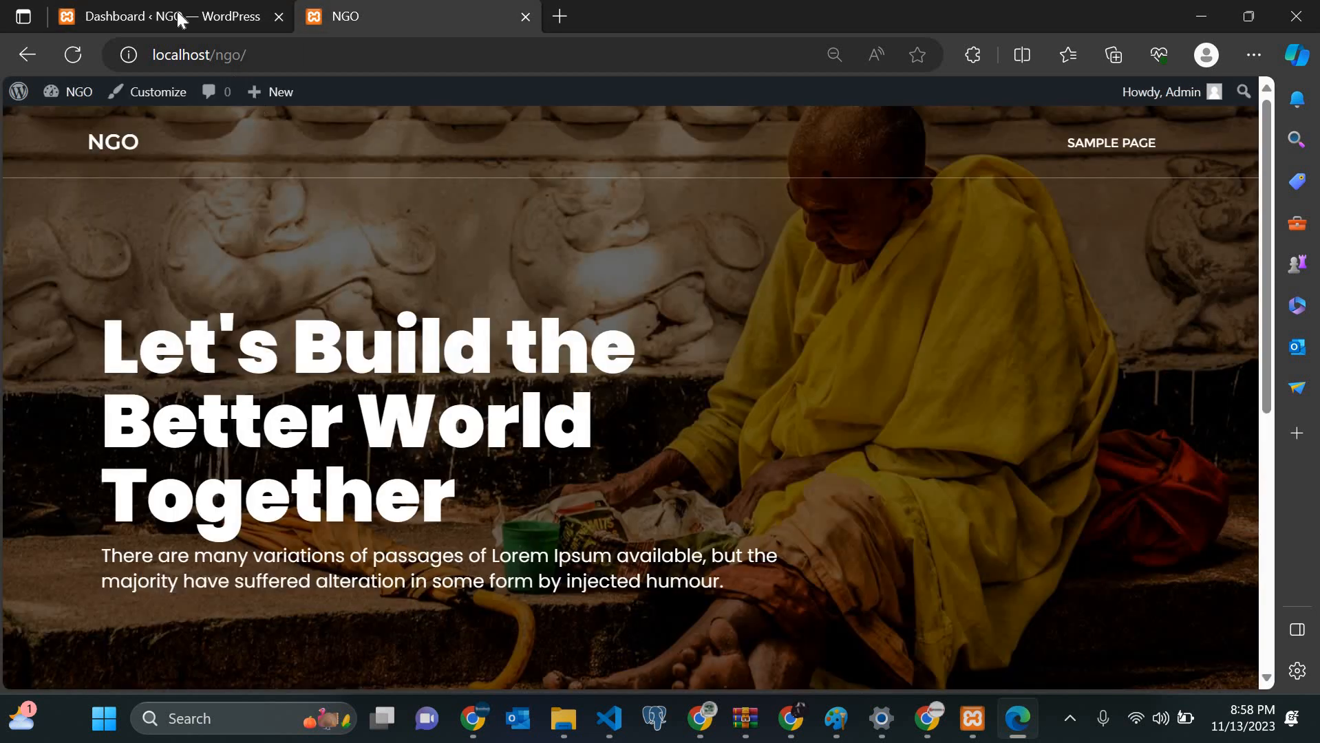
{"action": "key", "text": "ctrl+Tab"}
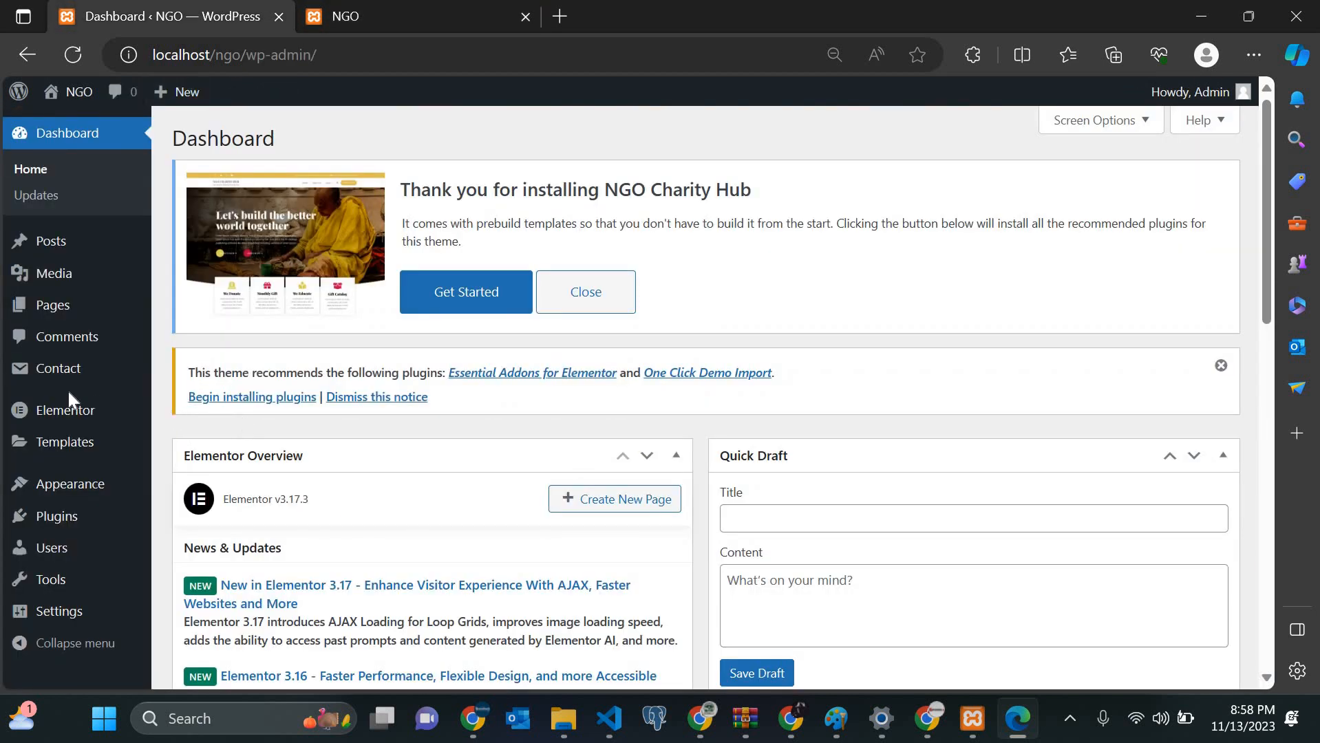
{"action": "left_click", "coordinate": [61, 310]}
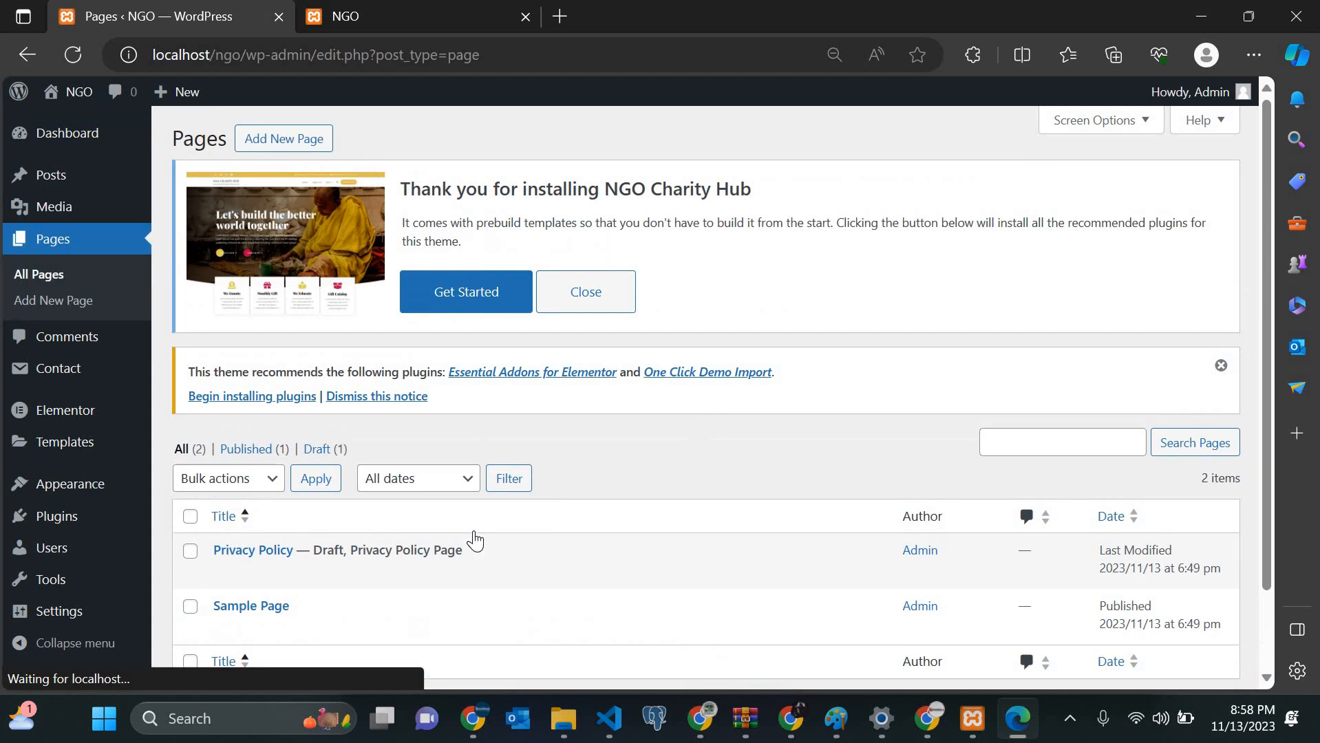
{"action": "scroll", "coordinate": [345, 501], "scroll_direction": "down", "scroll_amount": 2}
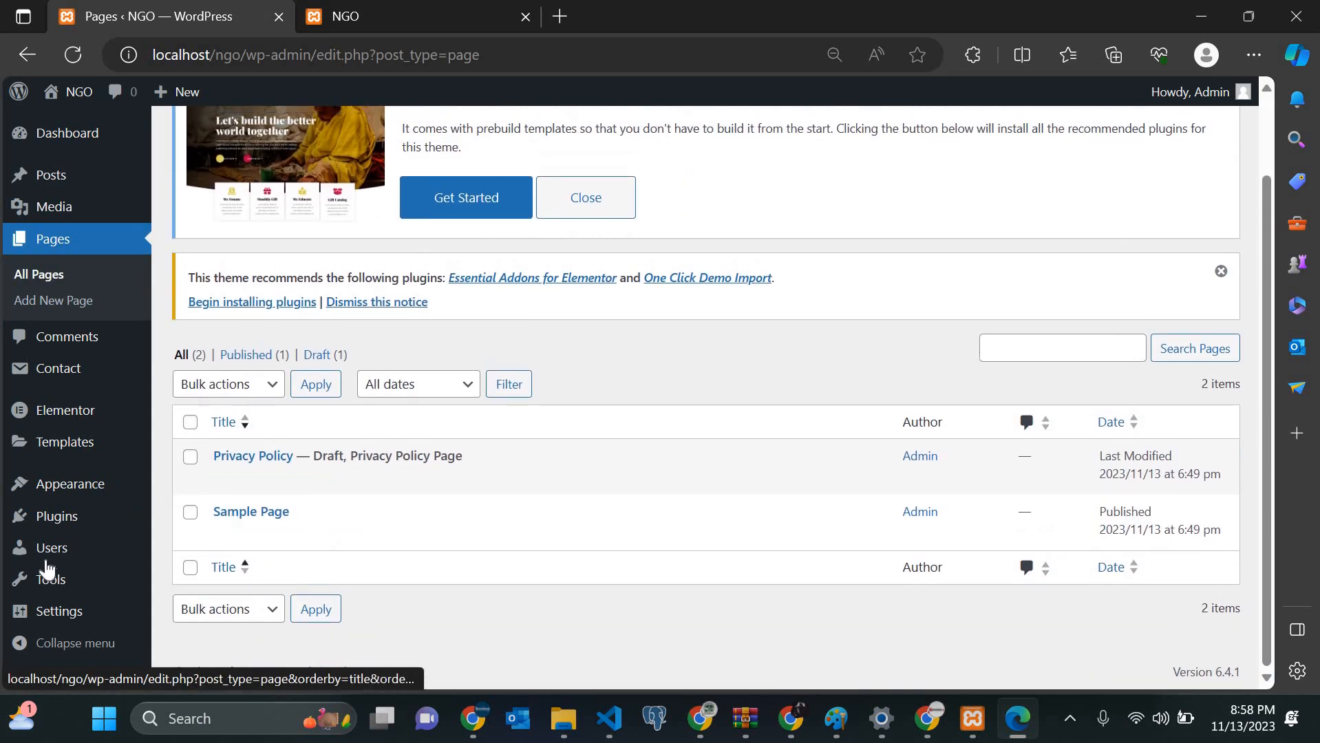
{"action": "mouse_move", "coordinate": [44, 597]}
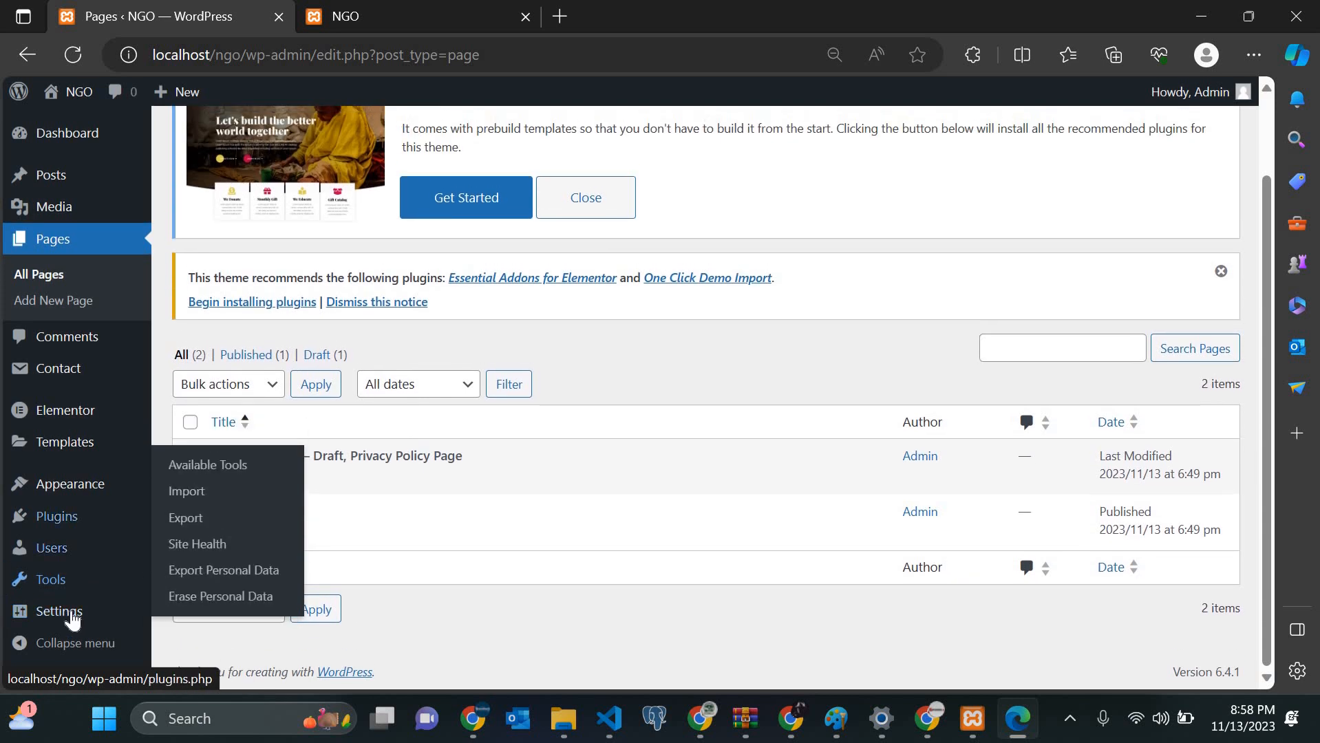
Step: Look over the site's General settings
{"action": "mouse_move", "coordinate": [59, 627]}
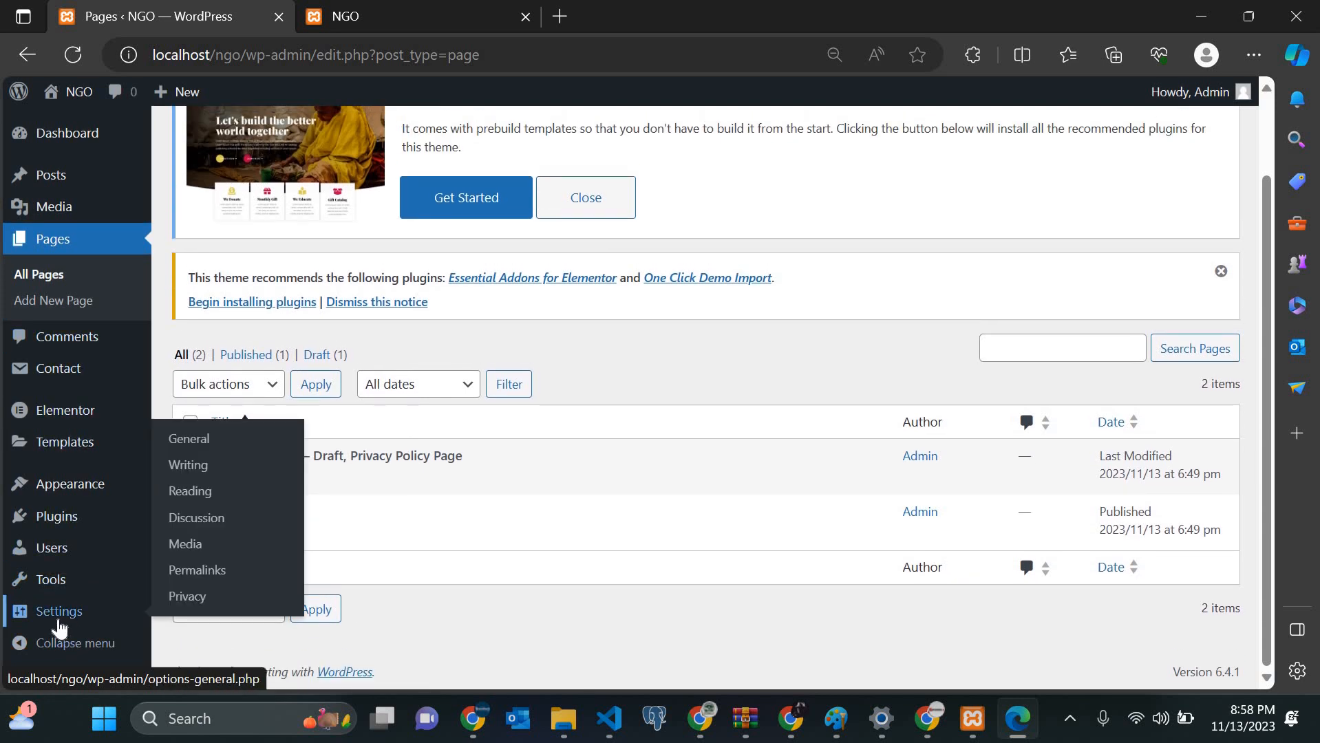
{"action": "left_click", "coordinate": [59, 613]}
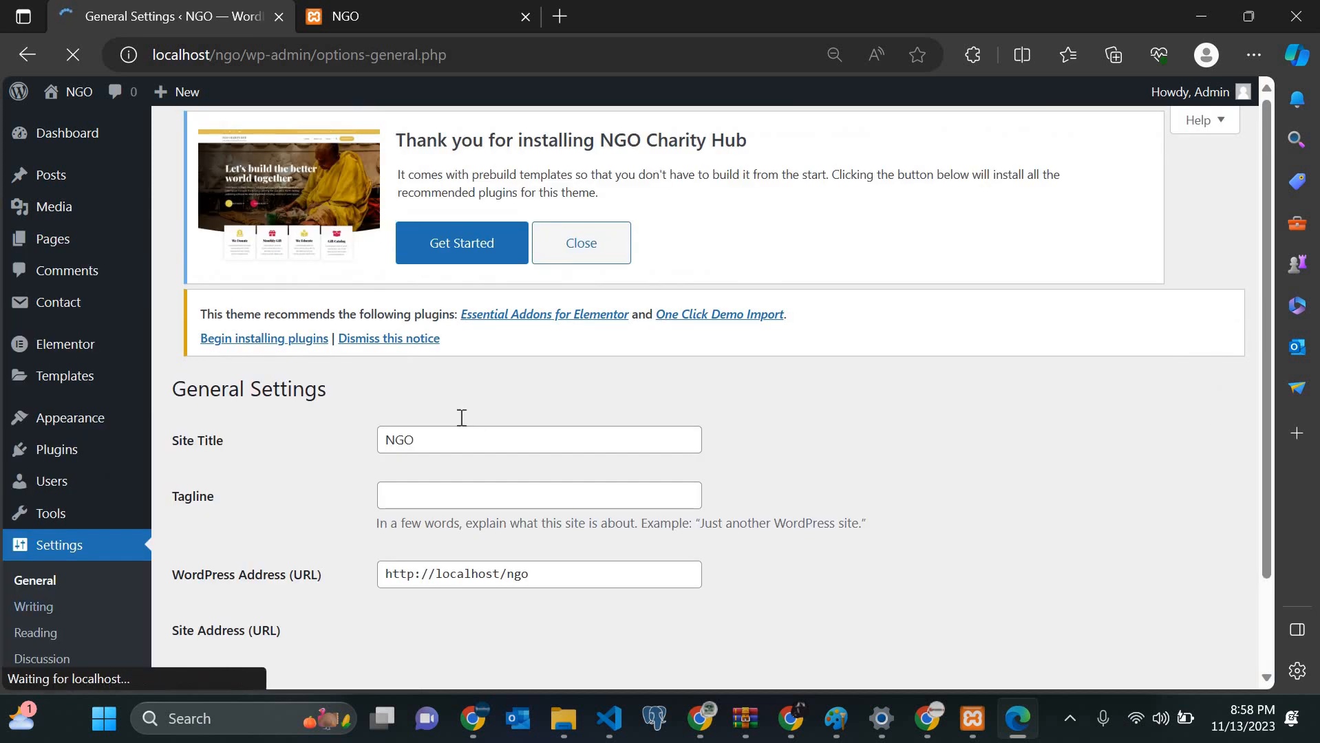
{"action": "scroll", "coordinate": [460, 420], "scroll_direction": "down", "scroll_amount": 5}
{"action": "scroll", "coordinate": [461, 425], "scroll_direction": "down", "scroll_amount": 6}
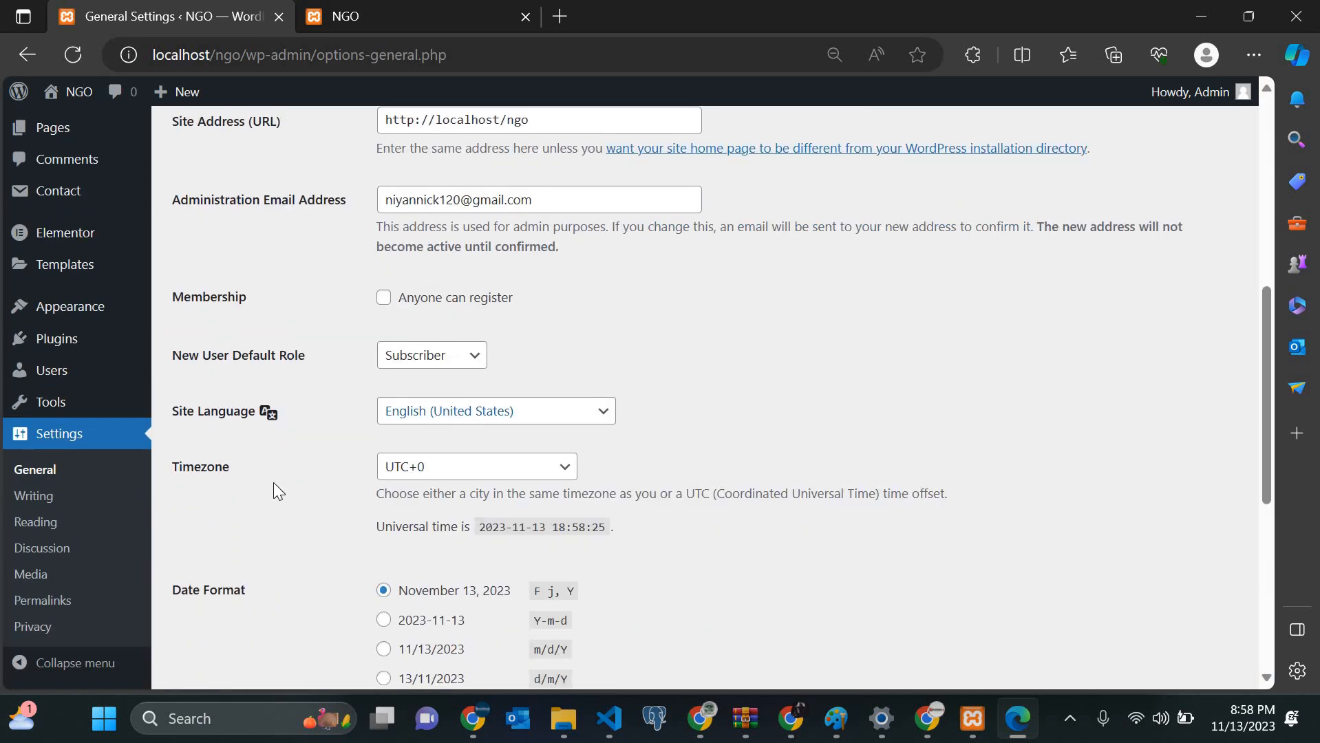
Step: In Reading Settings, try 'A static page', then keep the homepage on 'Your latest posts'
{"action": "left_click", "coordinate": [46, 521]}
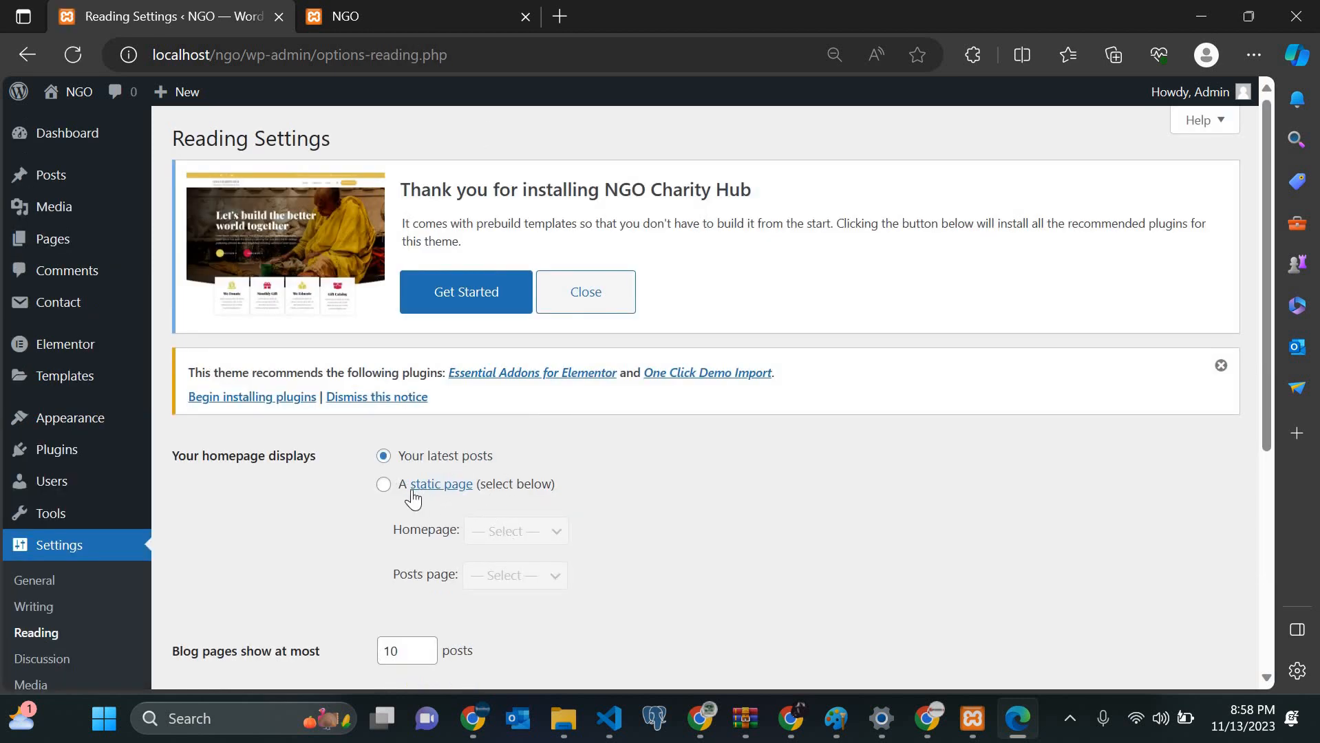
{"action": "left_click", "coordinate": [381, 485]}
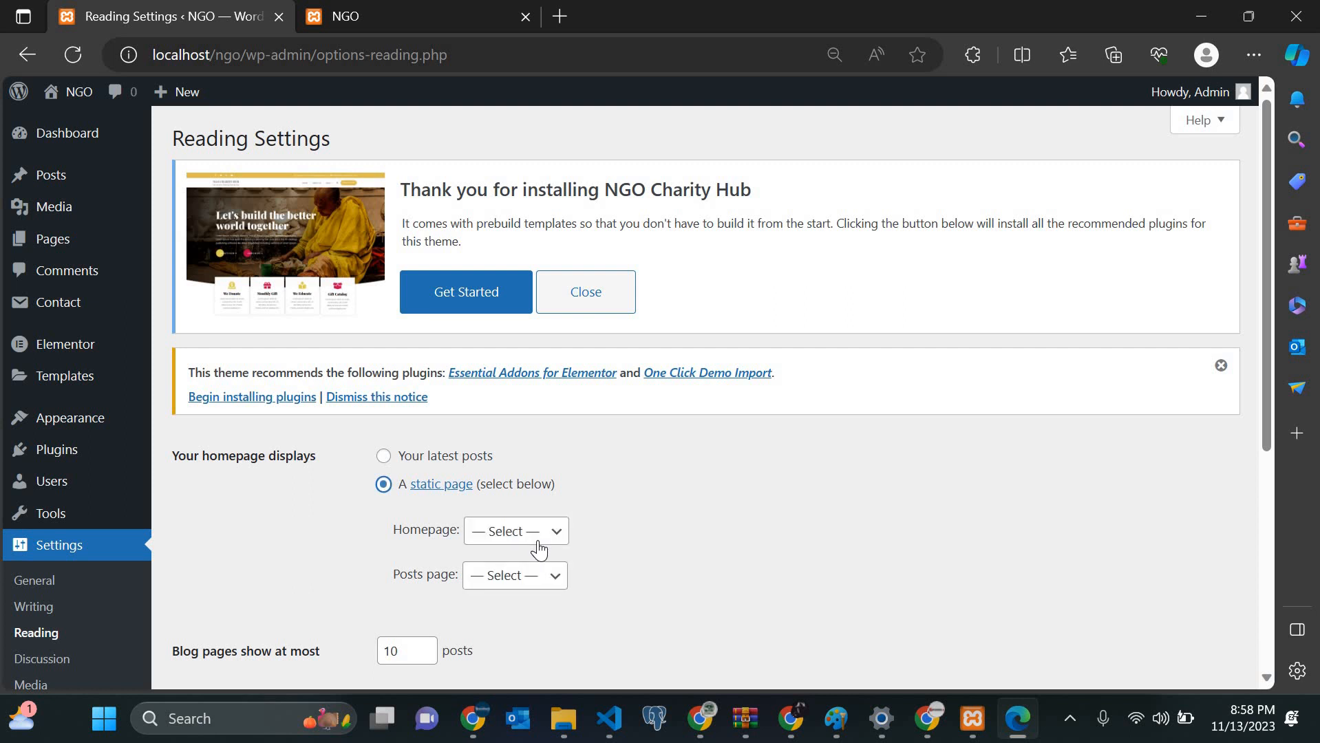
{"action": "left_click", "coordinate": [539, 549]}
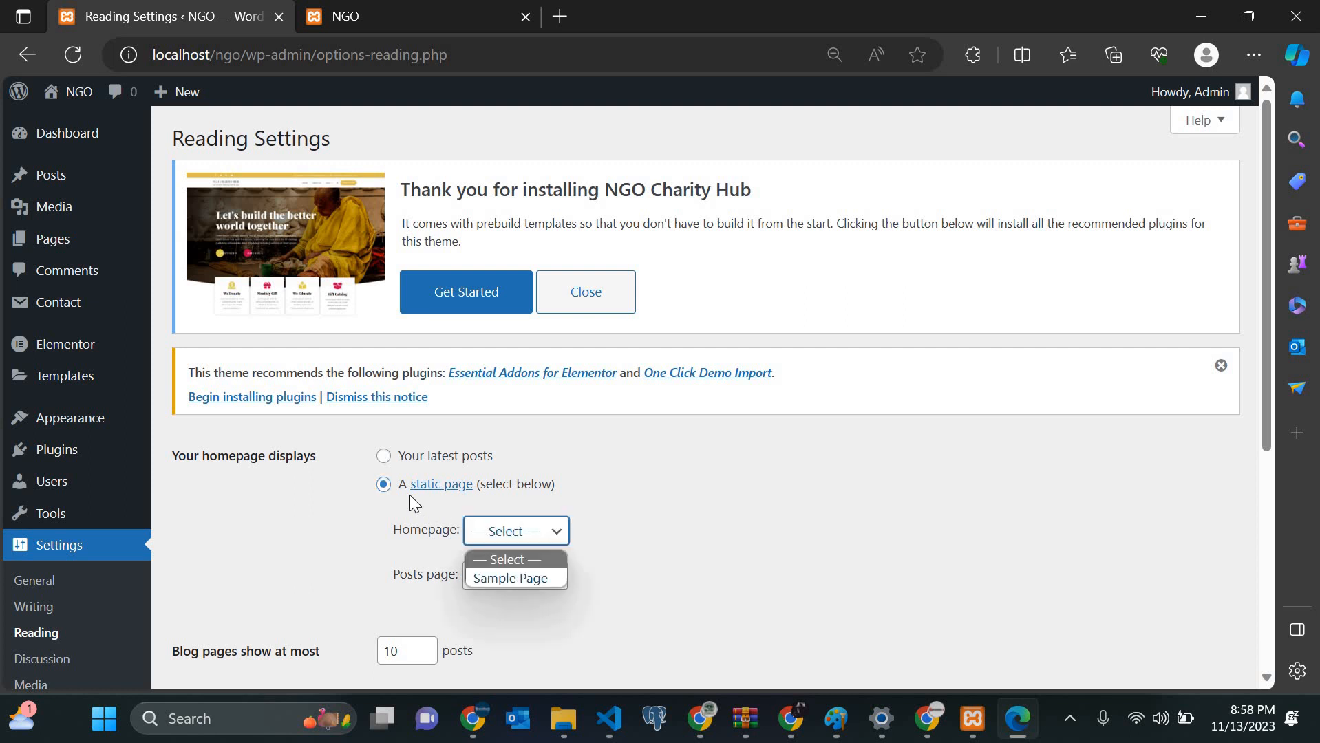
{"action": "left_click", "coordinate": [382, 455]}
{"action": "left_click", "coordinate": [382, 456]}
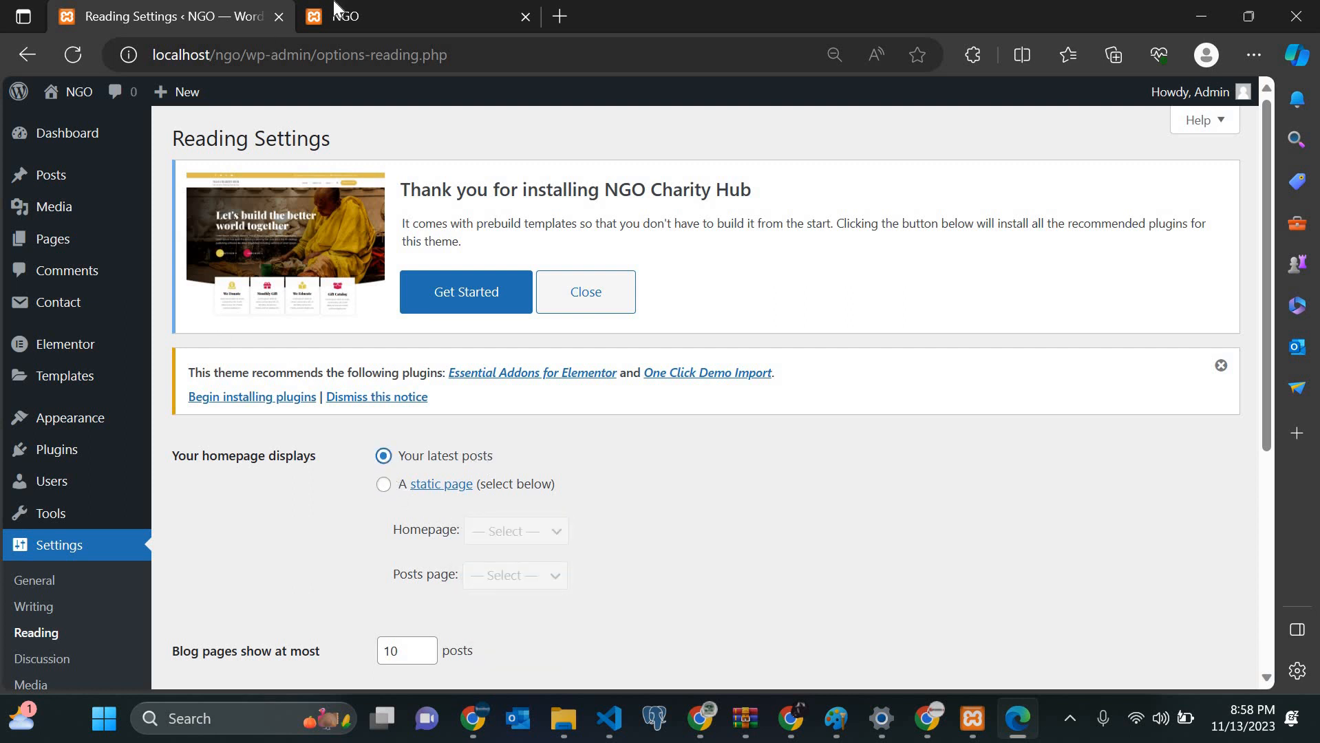
Step: Scroll through the live NGO homepage showing the Hello world! post
{"action": "left_click", "coordinate": [375, 8]}
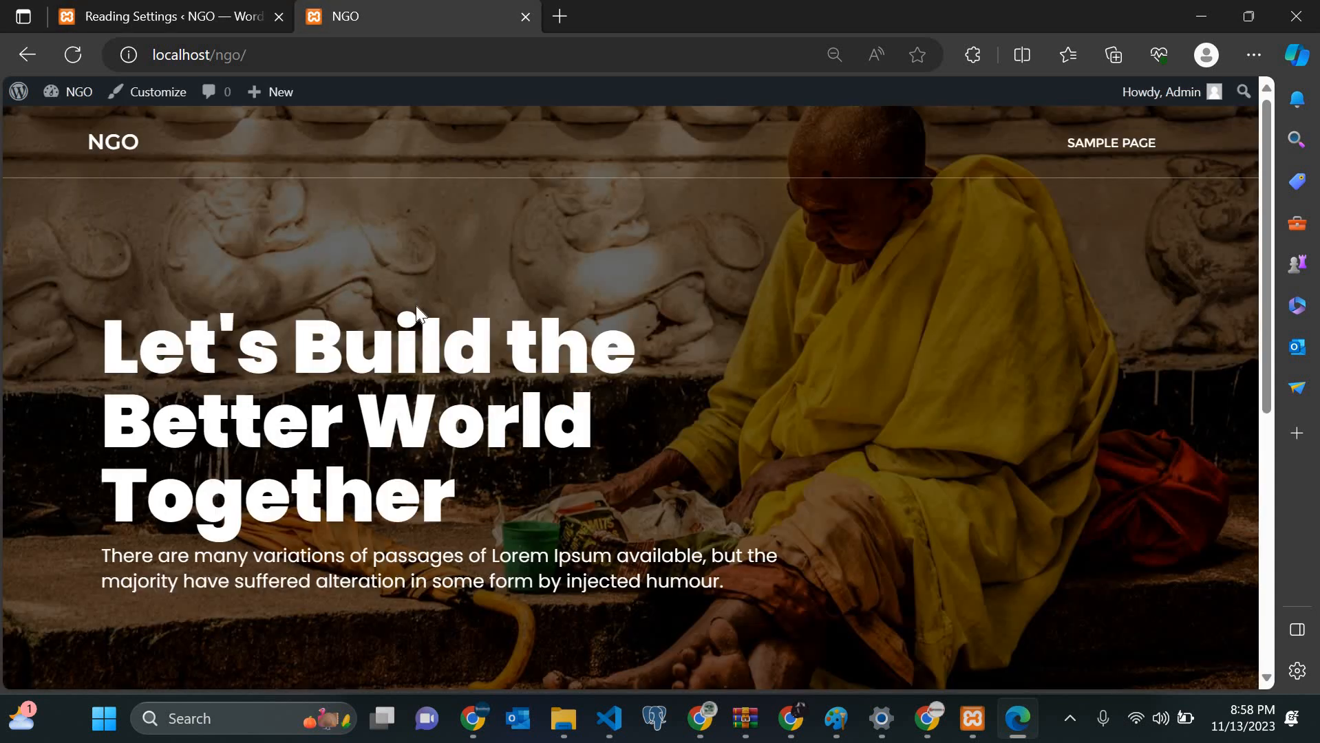
{"action": "scroll", "coordinate": [416, 306], "scroll_direction": "down", "scroll_amount": 10}
{"action": "scroll", "coordinate": [415, 305], "scroll_direction": "up", "scroll_amount": 10}
{"action": "scroll", "coordinate": [416, 305], "scroll_direction": "down", "scroll_amount": 10}
{"action": "scroll", "coordinate": [416, 305], "scroll_direction": "up", "scroll_amount": 10}
Step: Reload the NGO homepage, then go back to the Reading Settings tab
{"action": "left_click", "coordinate": [294, 61]}
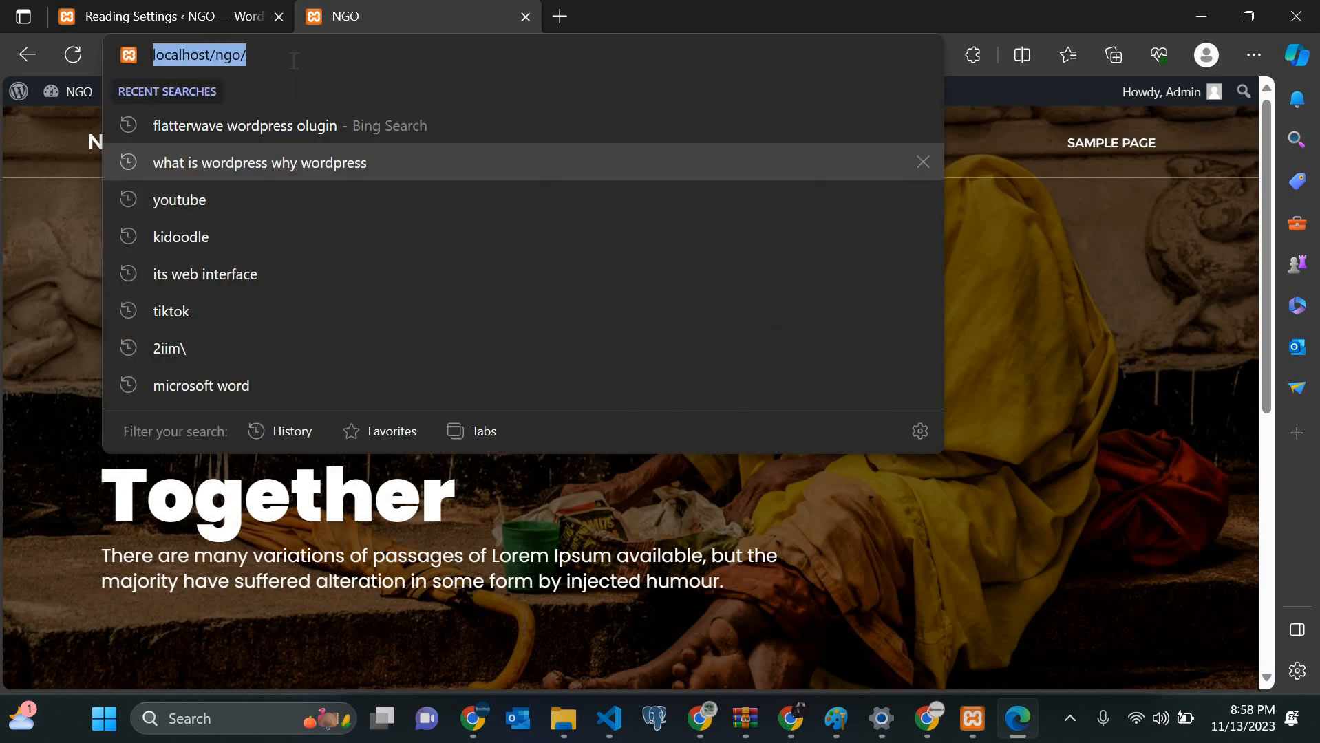
{"action": "key", "text": "Return"}
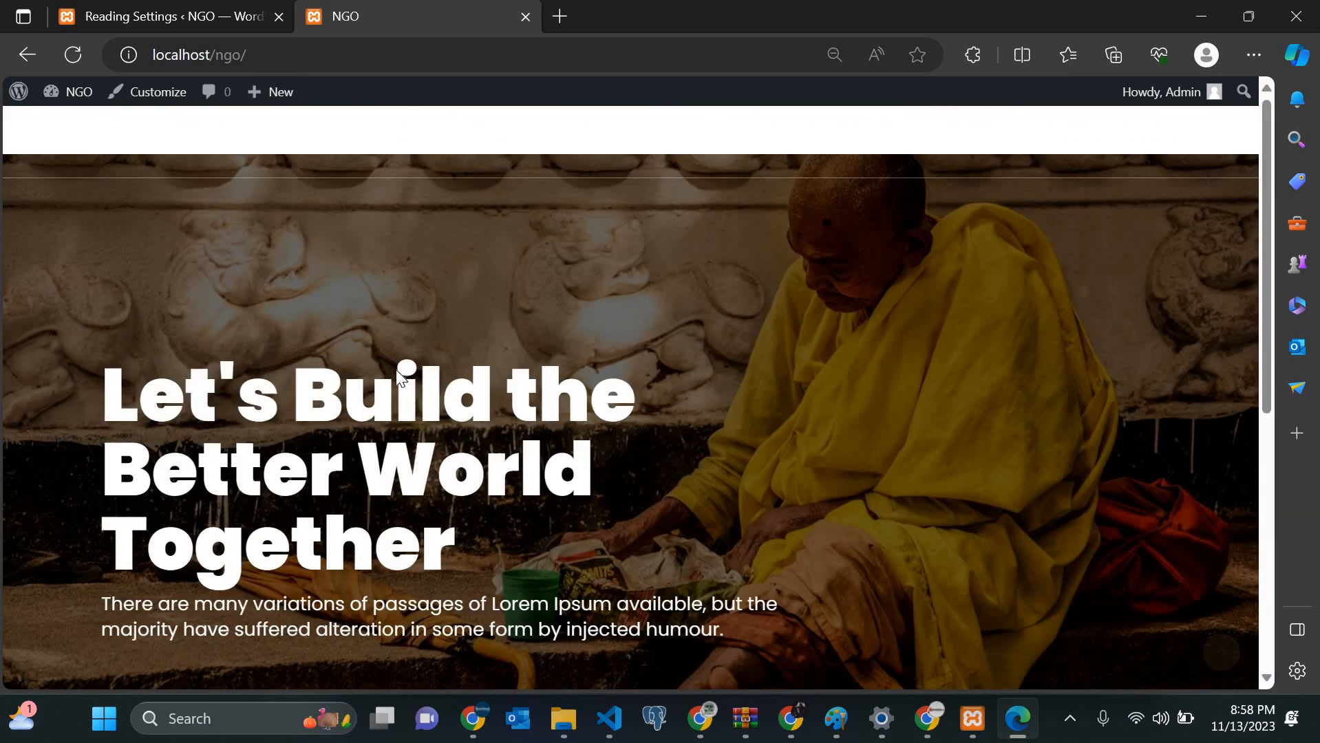
{"action": "scroll", "coordinate": [399, 377], "scroll_direction": "down", "scroll_amount": 7}
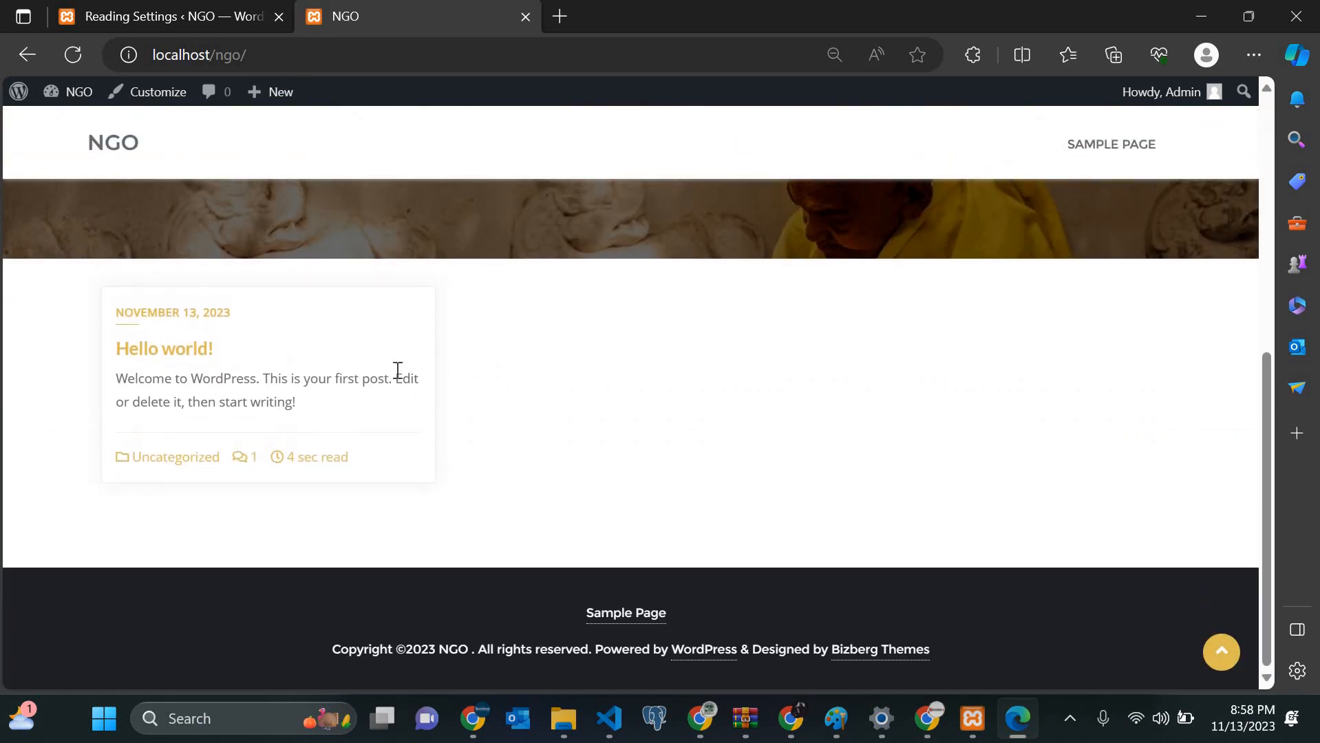
{"action": "scroll", "coordinate": [398, 370], "scroll_direction": "up", "scroll_amount": 7}
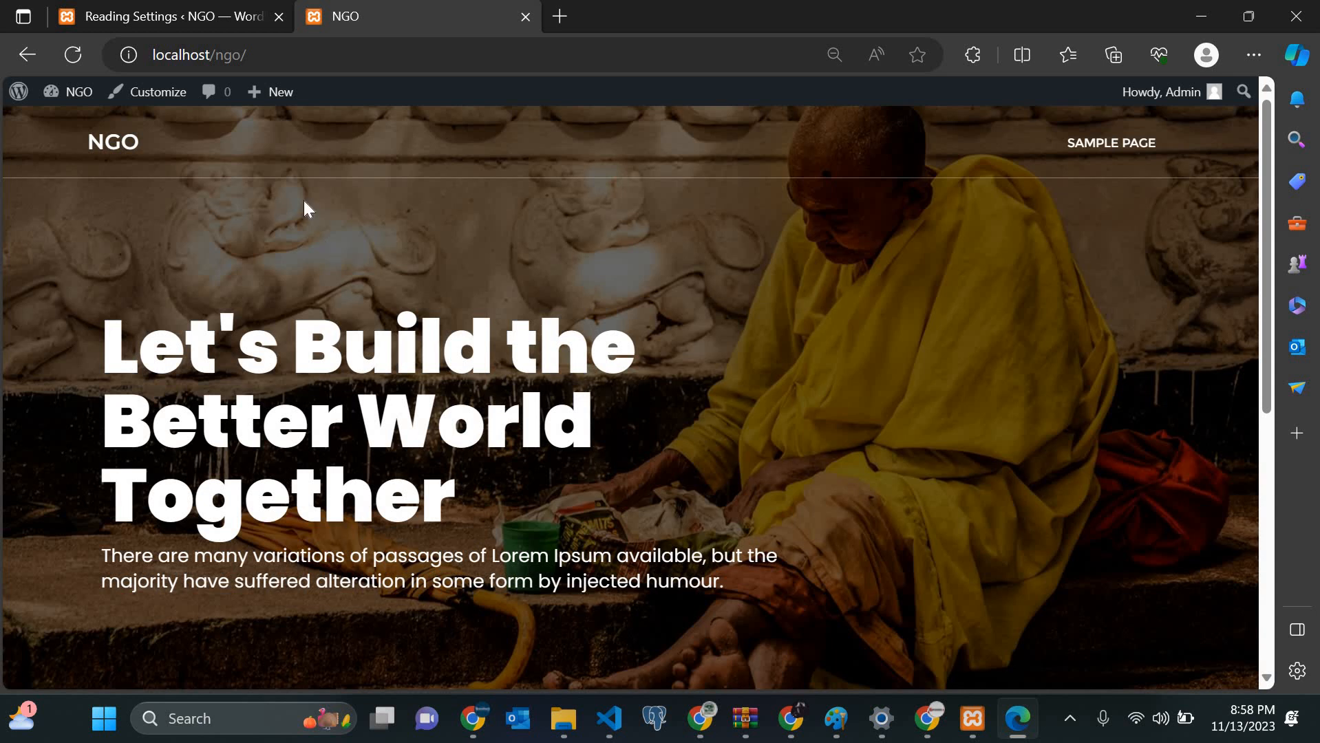
{"action": "left_click", "coordinate": [185, 8]}
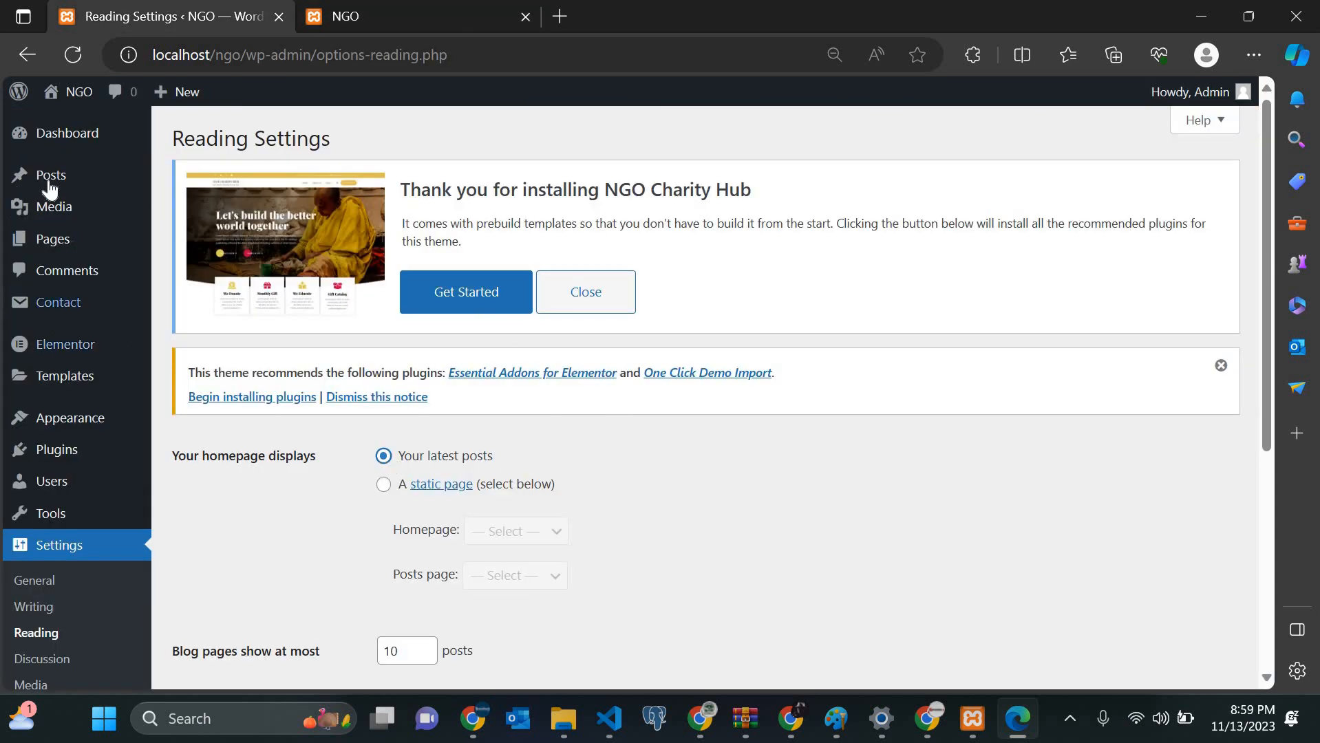
Step: Open the admin Dashboard, then scroll through the live NGO homepage
{"action": "left_click", "coordinate": [60, 135]}
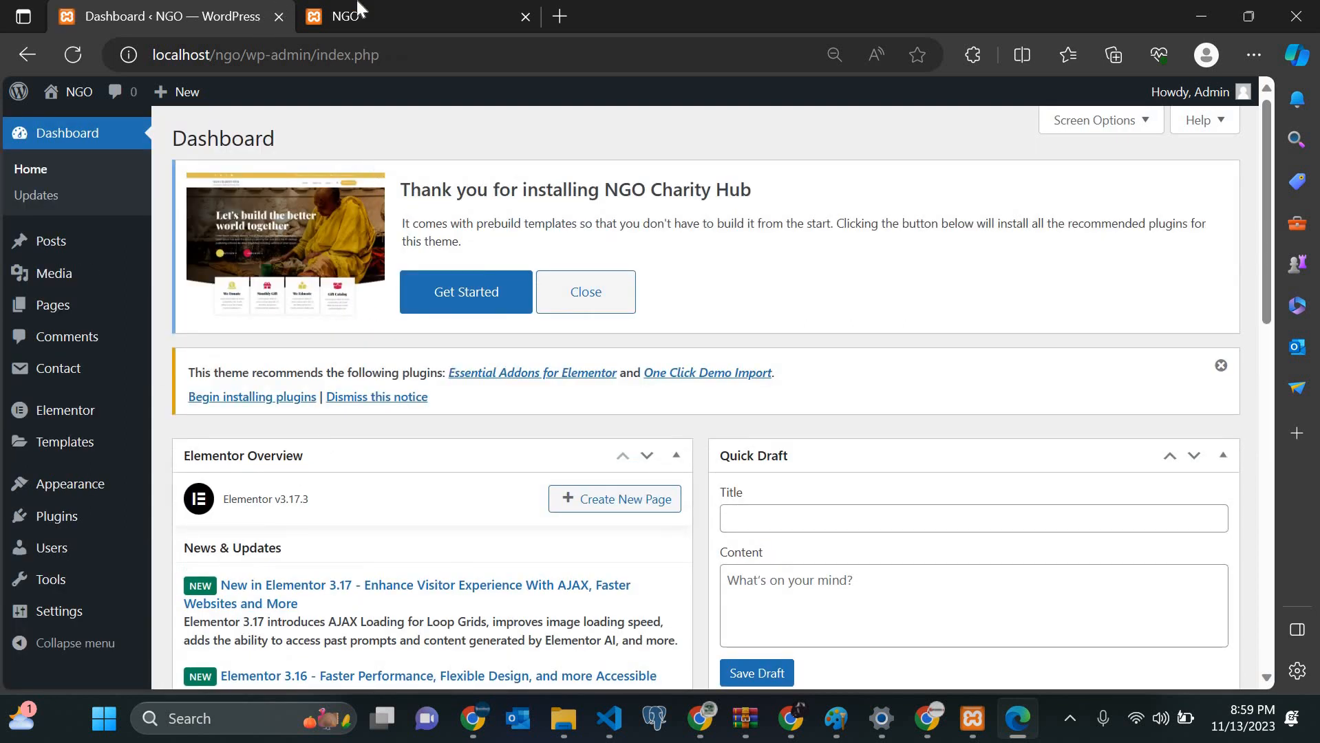
{"action": "left_click", "coordinate": [396, 10]}
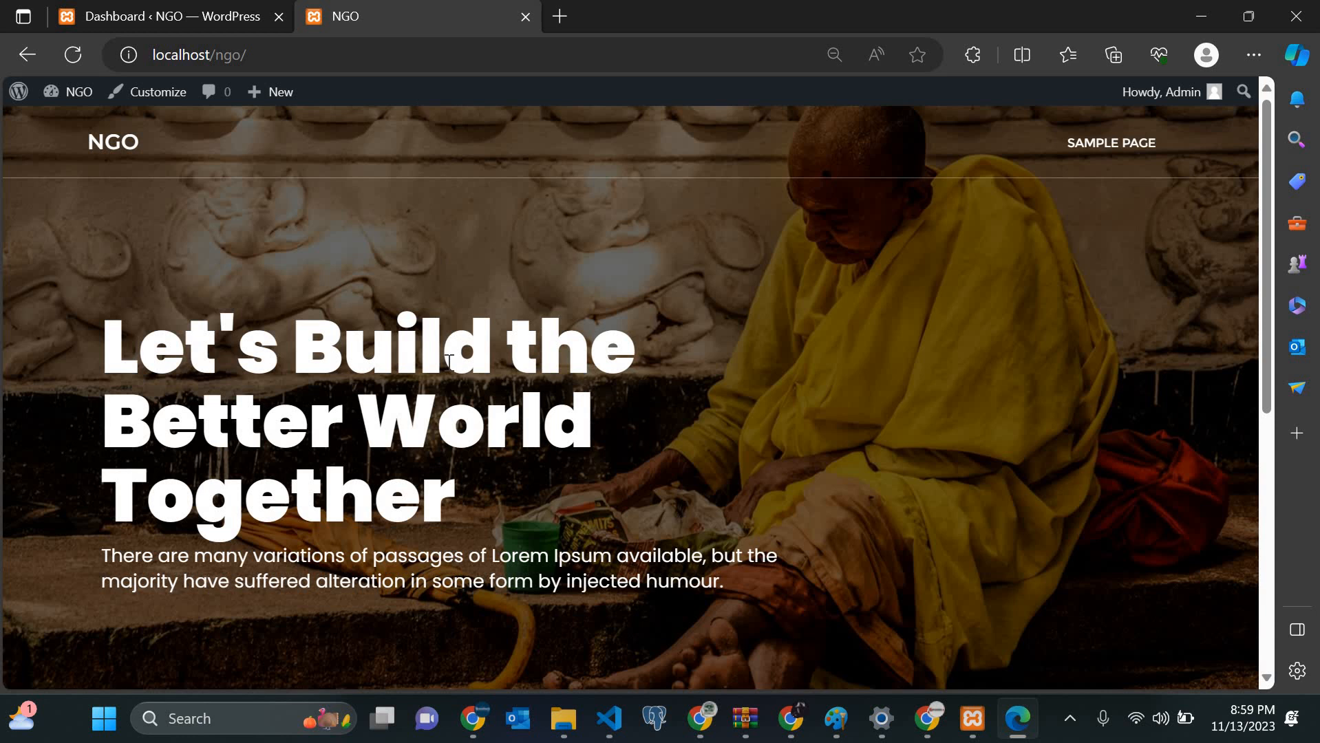
{"action": "scroll", "coordinate": [448, 361], "scroll_direction": "down", "scroll_amount": 10}
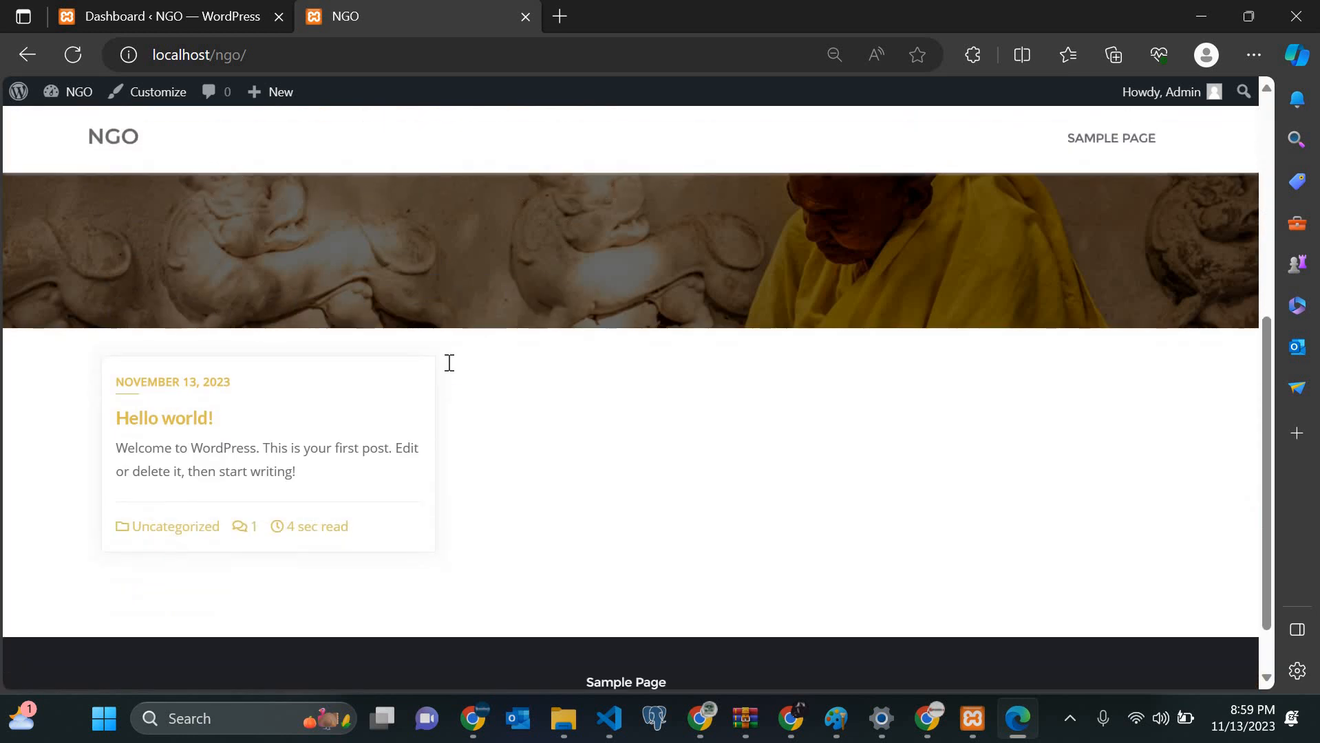
{"action": "scroll", "coordinate": [448, 363], "scroll_direction": "up", "scroll_amount": 10}
{"action": "scroll", "coordinate": [410, 486], "scroll_direction": "down", "scroll_amount": 10}
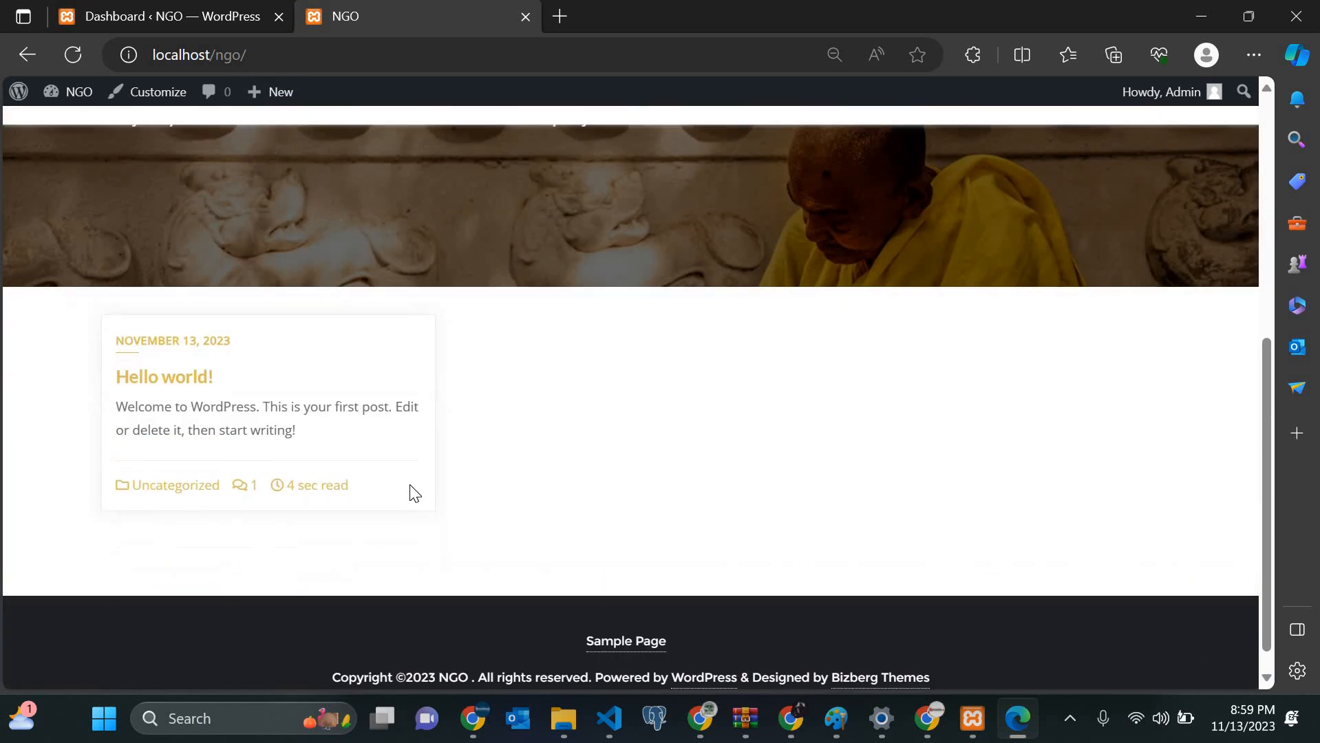
{"action": "scroll", "coordinate": [410, 486], "scroll_direction": "up", "scroll_amount": 10}
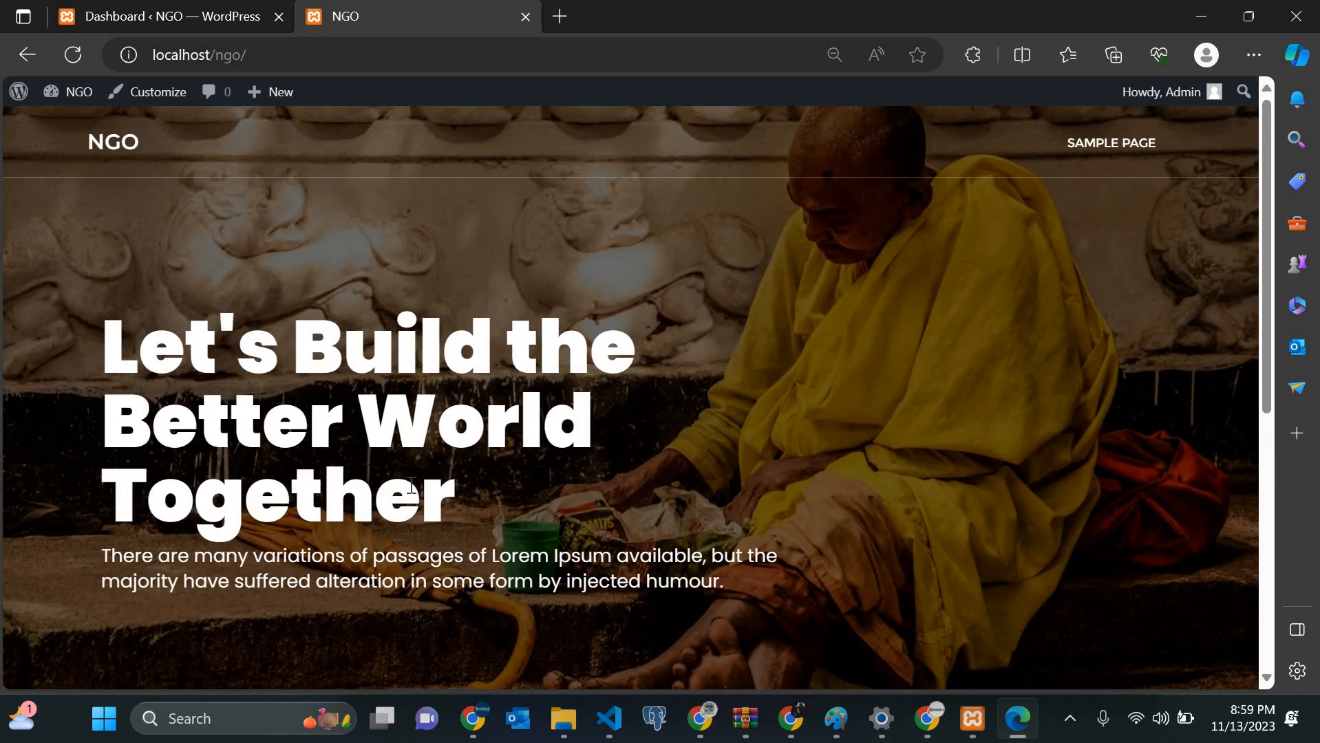
{"action": "scroll", "coordinate": [409, 485], "scroll_direction": "down", "scroll_amount": 5}
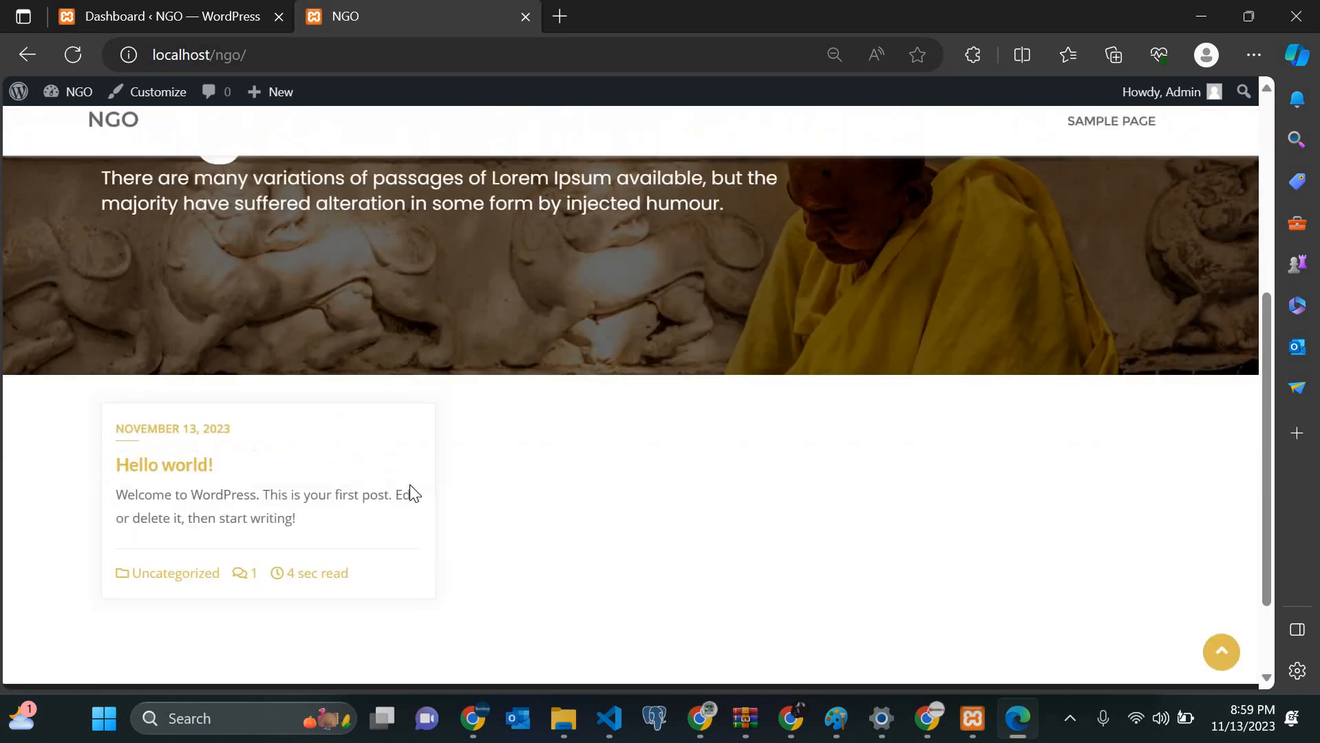
{"action": "scroll", "coordinate": [410, 484], "scroll_direction": "up", "scroll_amount": 4}
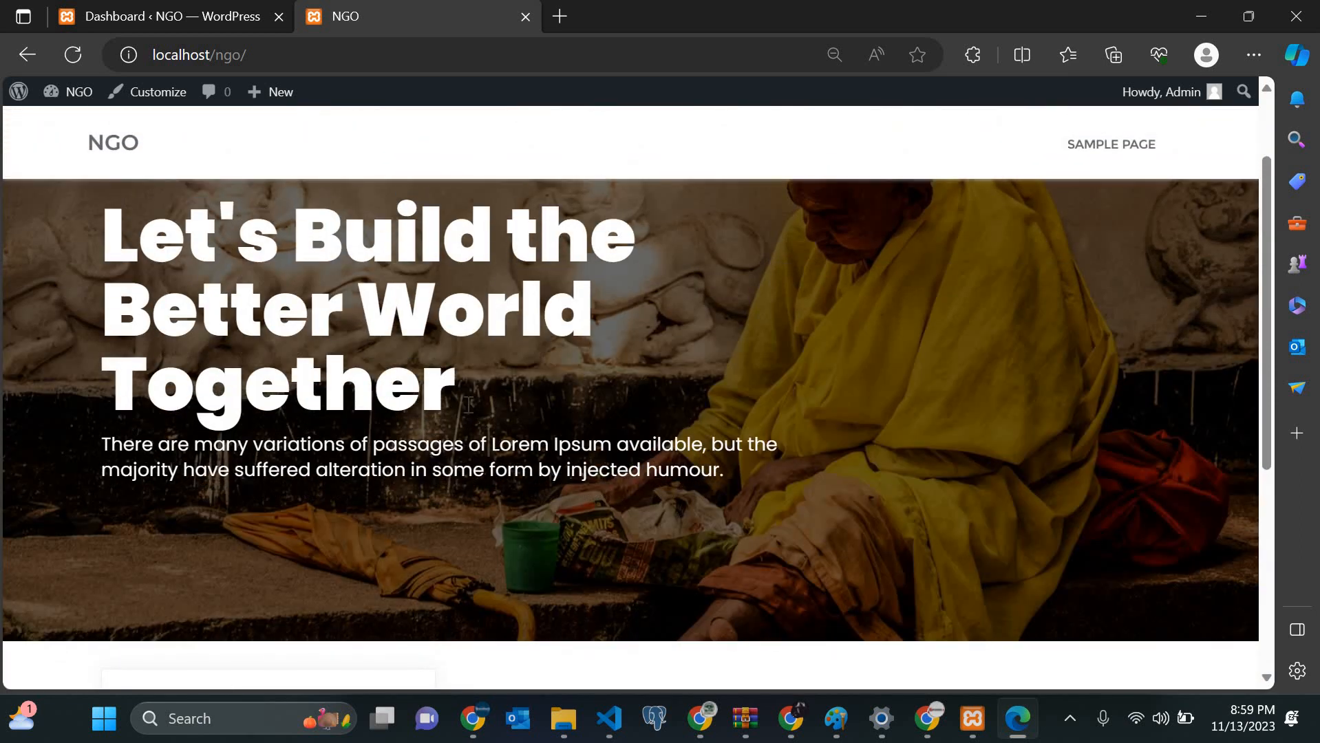
{"action": "scroll", "coordinate": [469, 405], "scroll_direction": "down", "scroll_amount": 5}
{"action": "scroll", "coordinate": [468, 405], "scroll_direction": "up", "scroll_amount": 6}
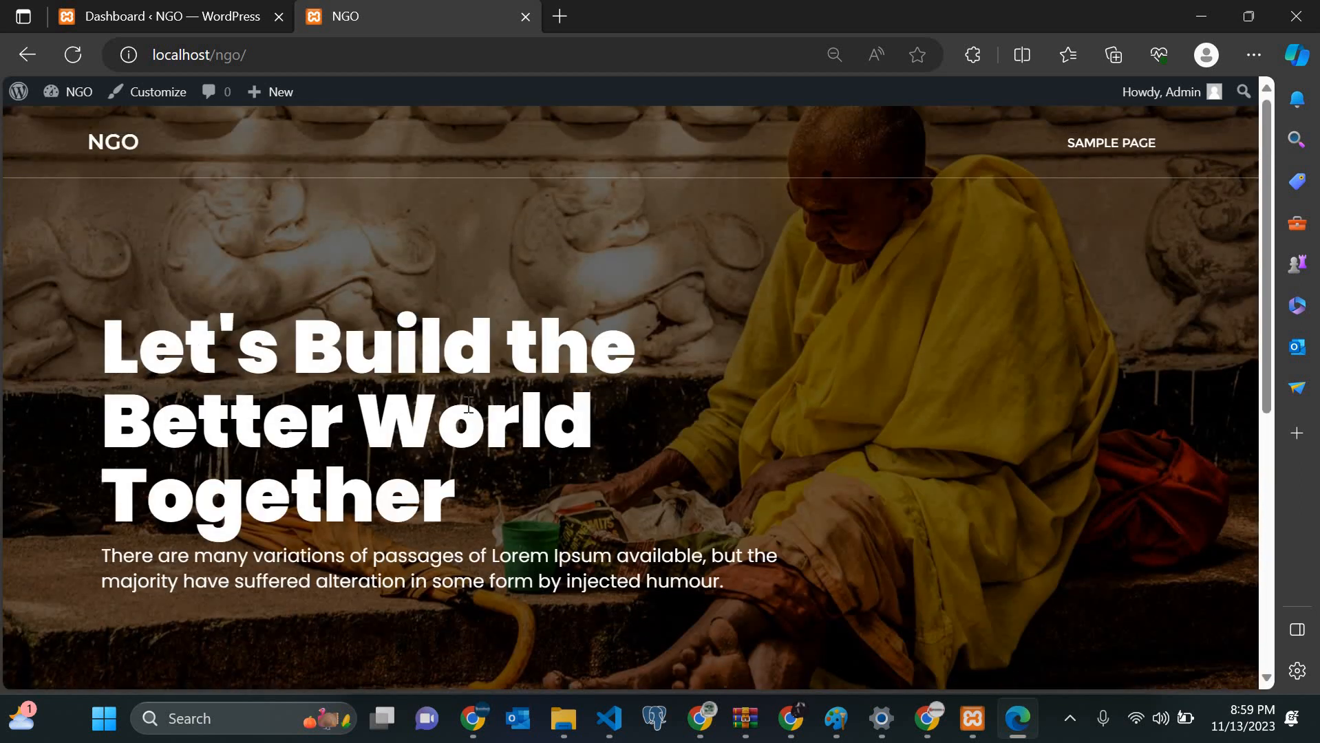
Step: Compare the Dashboard and NGO homepage tabs back and forth, ending on the Dashboard
{"action": "left_click", "coordinate": [234, 10]}
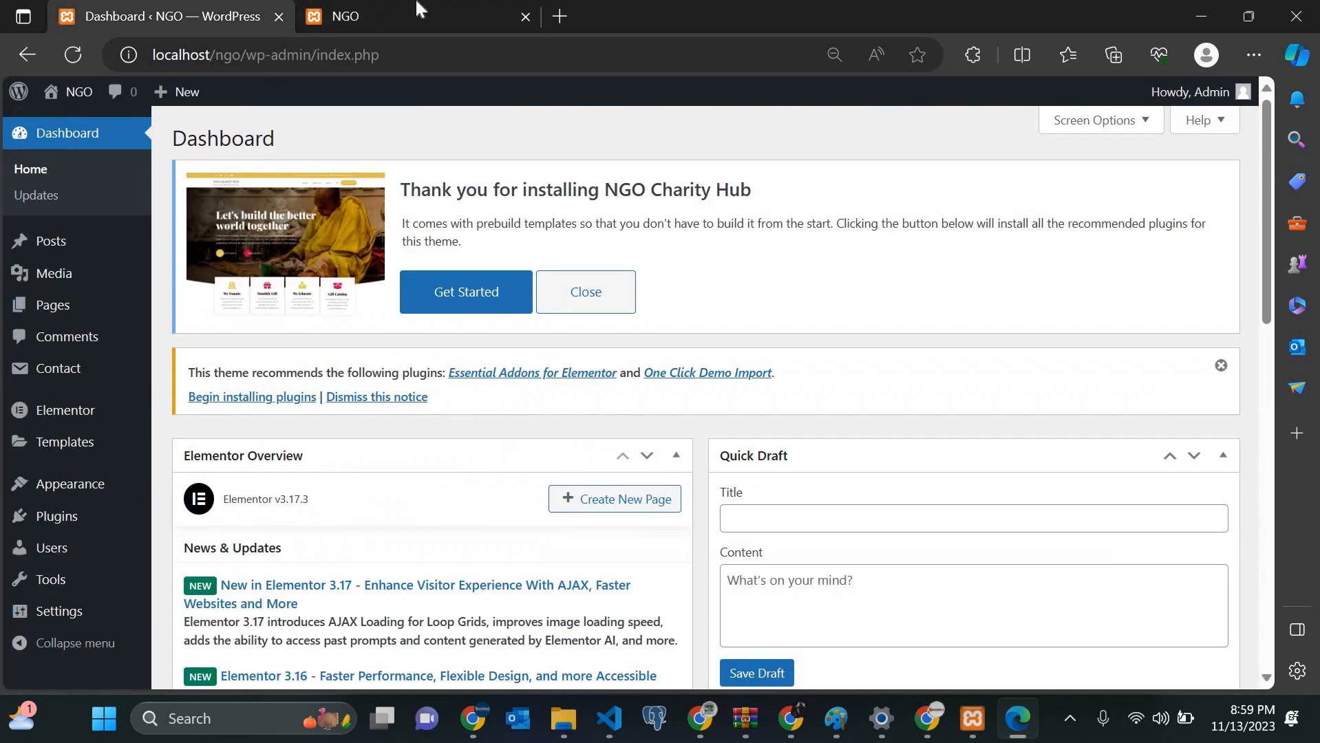
{"action": "left_click", "coordinate": [420, 10]}
{"action": "left_click", "coordinate": [176, 8]}
{"action": "left_click", "coordinate": [383, 7]}
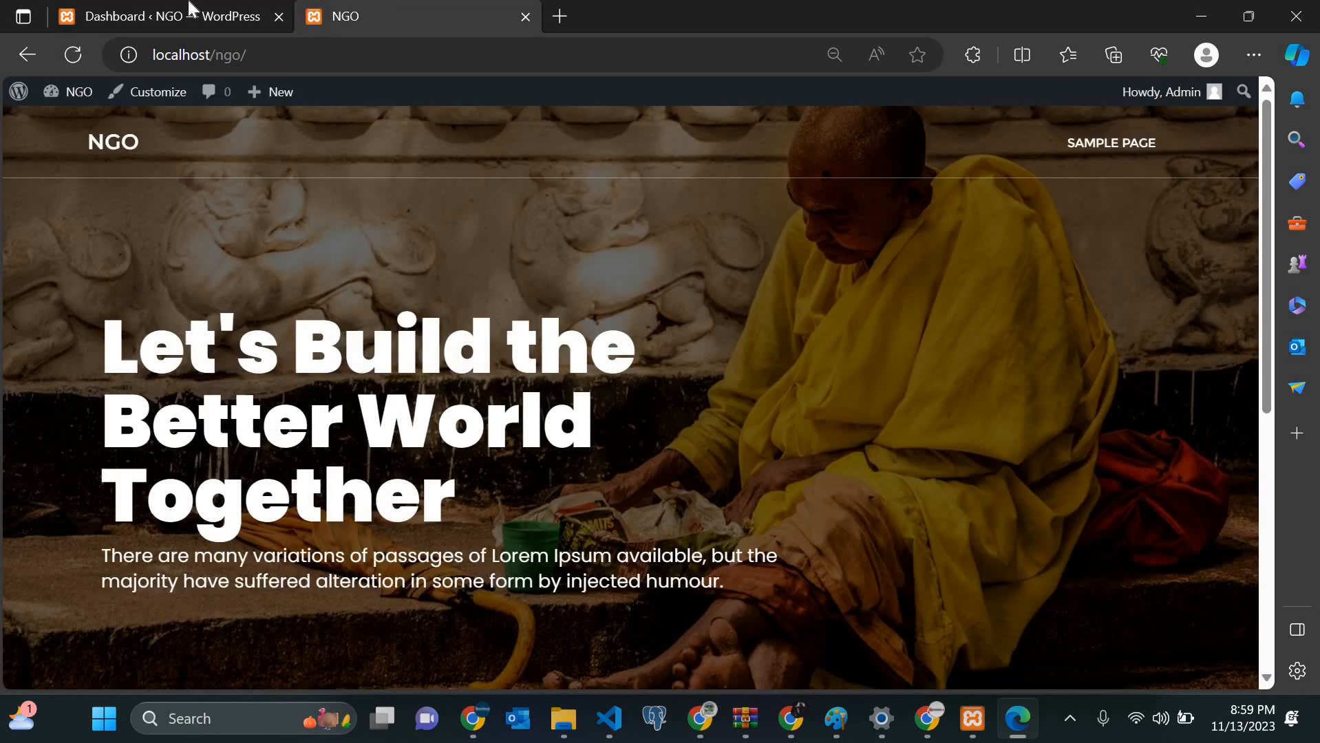
{"action": "left_click", "coordinate": [192, 8]}
{"action": "left_click", "coordinate": [408, 13]}
{"action": "left_click", "coordinate": [209, 9]}
{"action": "left_click", "coordinate": [377, 9]}
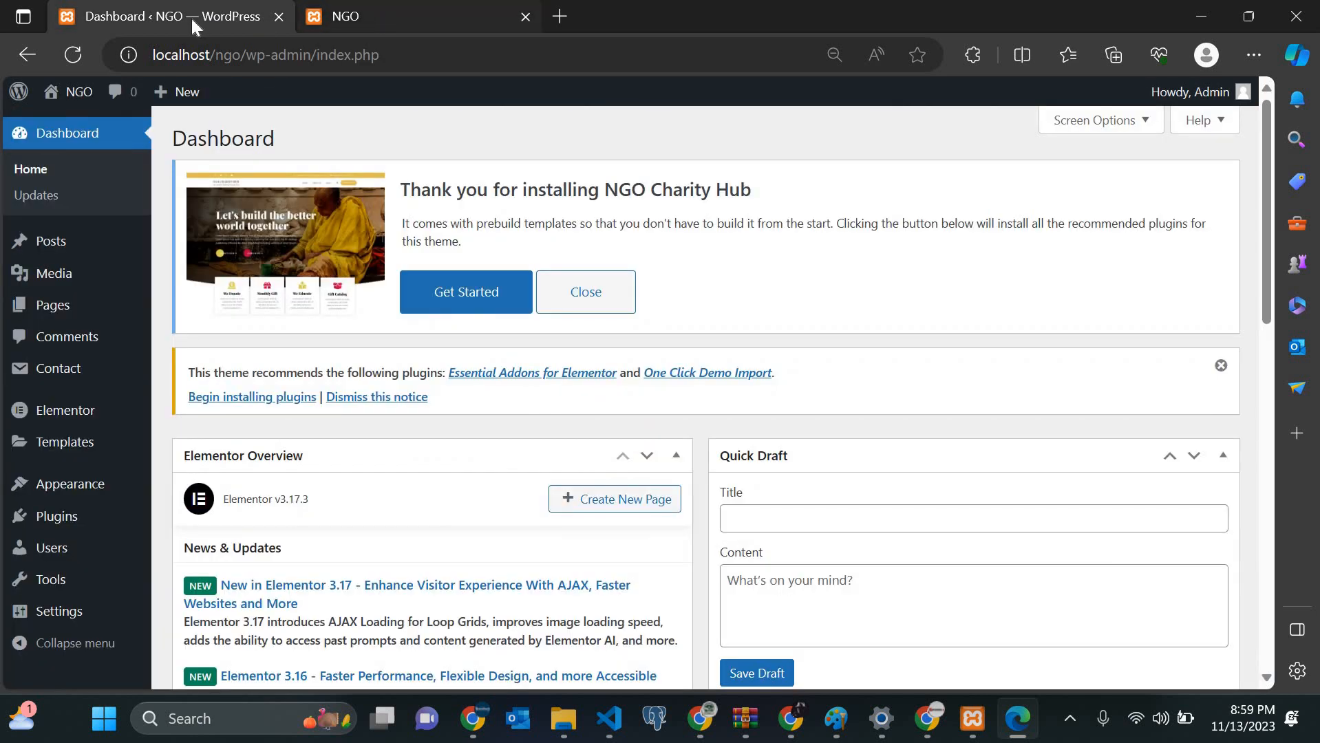
{"action": "left_click", "coordinate": [167, 13]}
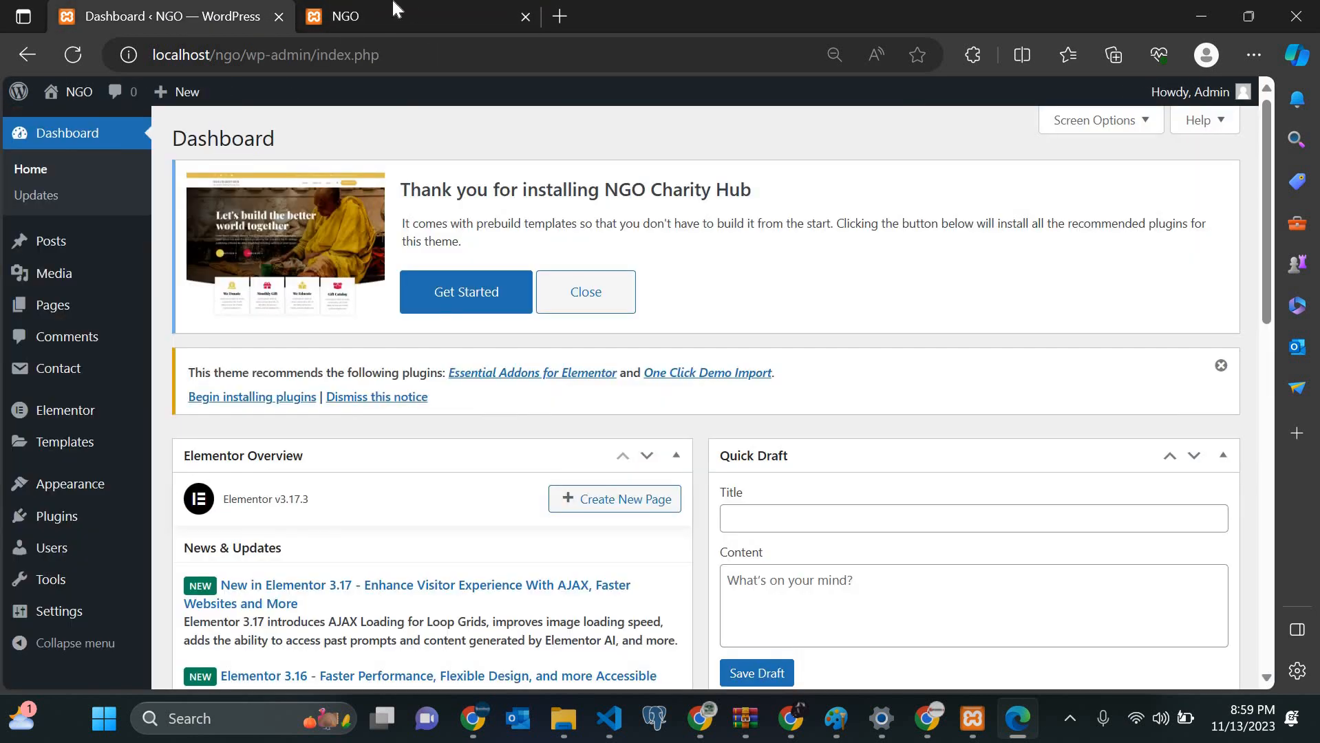
{"action": "left_click", "coordinate": [396, 9]}
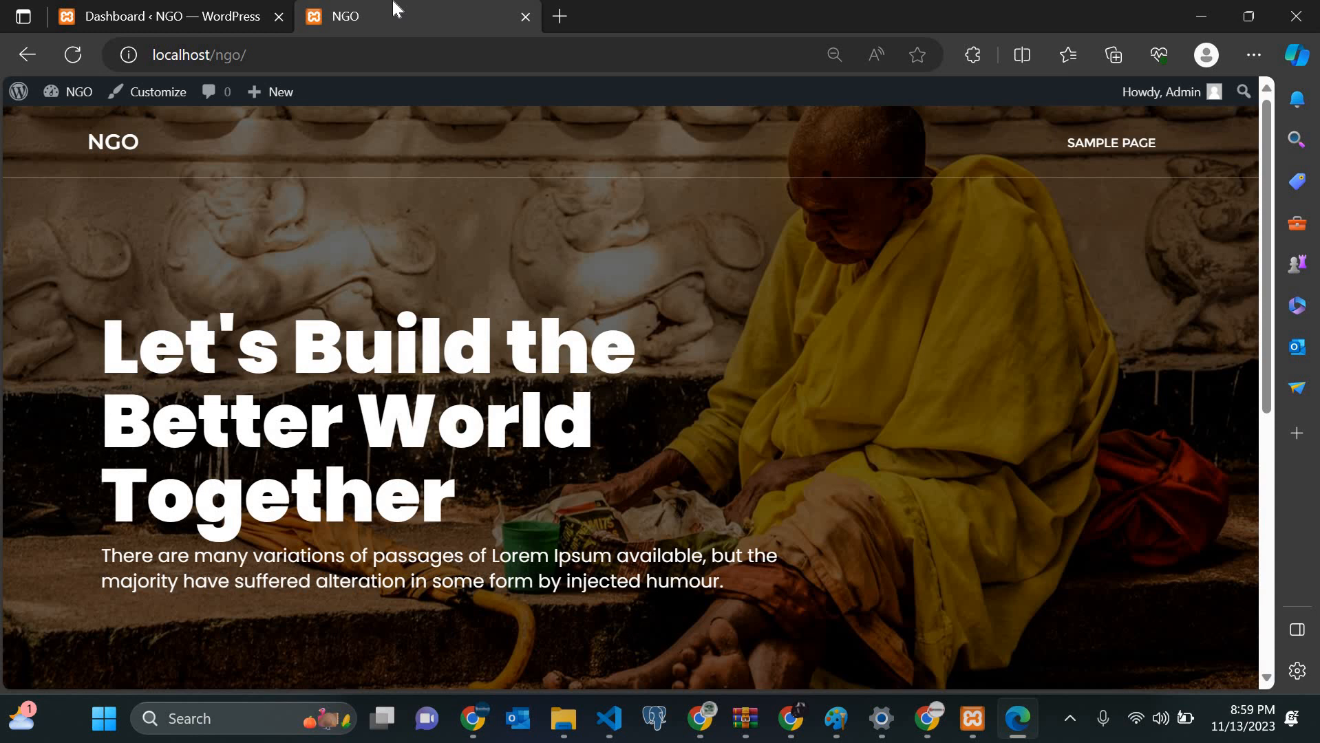
{"action": "scroll", "coordinate": [219, 278], "scroll_direction": "down", "scroll_amount": 2}
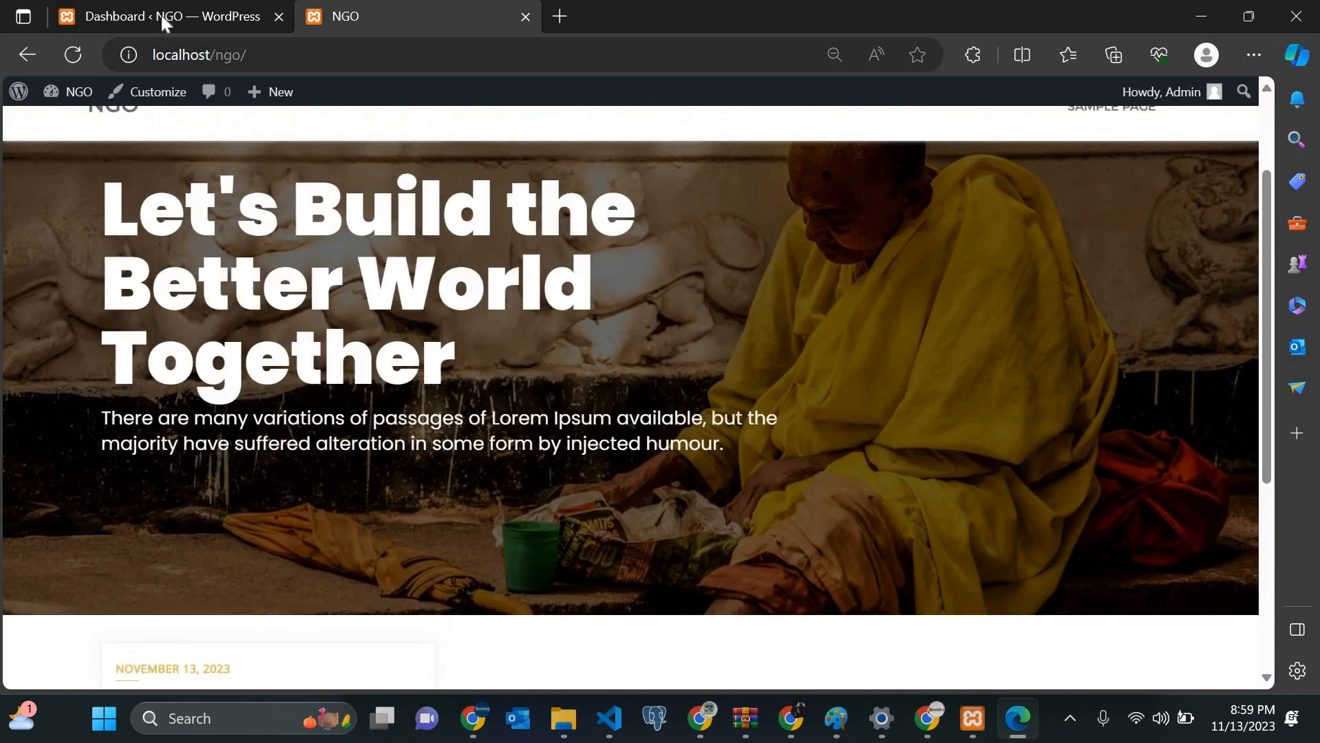
{"action": "left_click", "coordinate": [161, 16]}
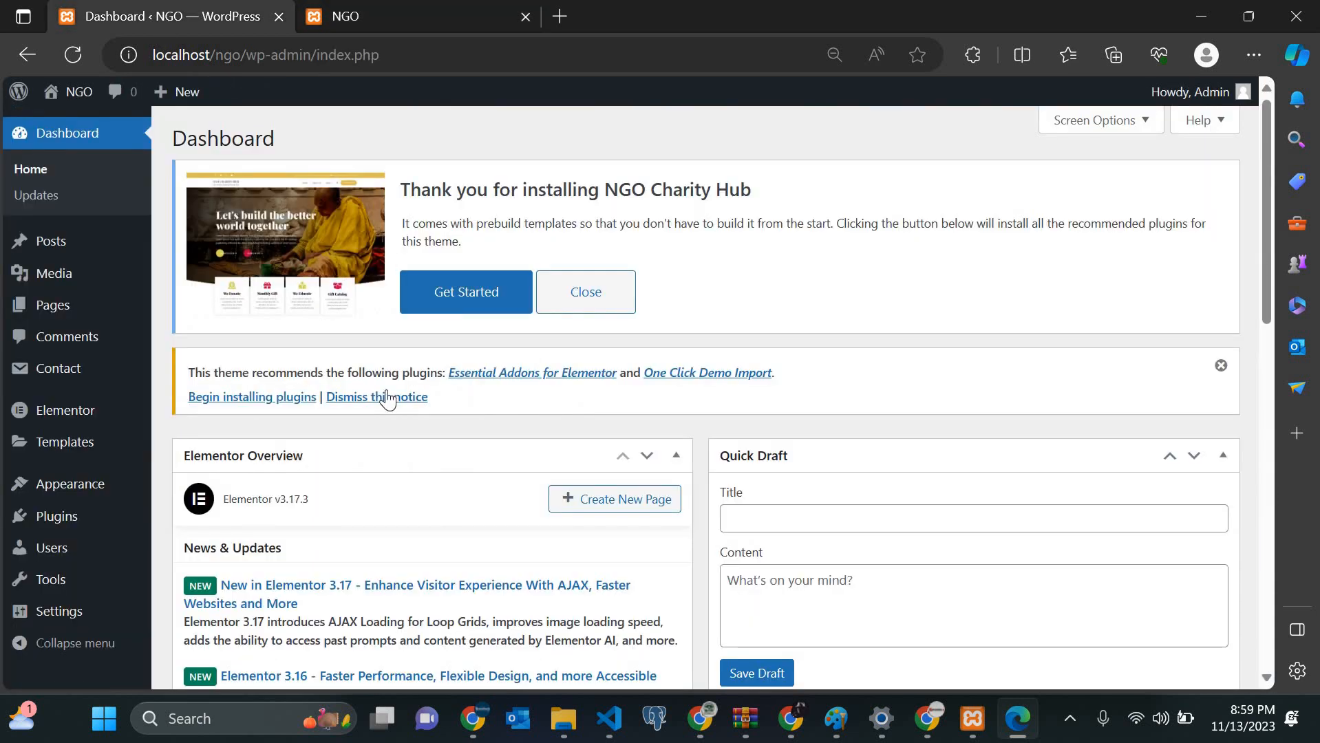
Step: Collapse the Elementor Overview, Site Health Status, At a Glance and Activity widgets
{"action": "scroll", "coordinate": [389, 398], "scroll_direction": "down", "scroll_amount": 12}
{"action": "scroll", "coordinate": [389, 398], "scroll_direction": "up", "scroll_amount": 8}
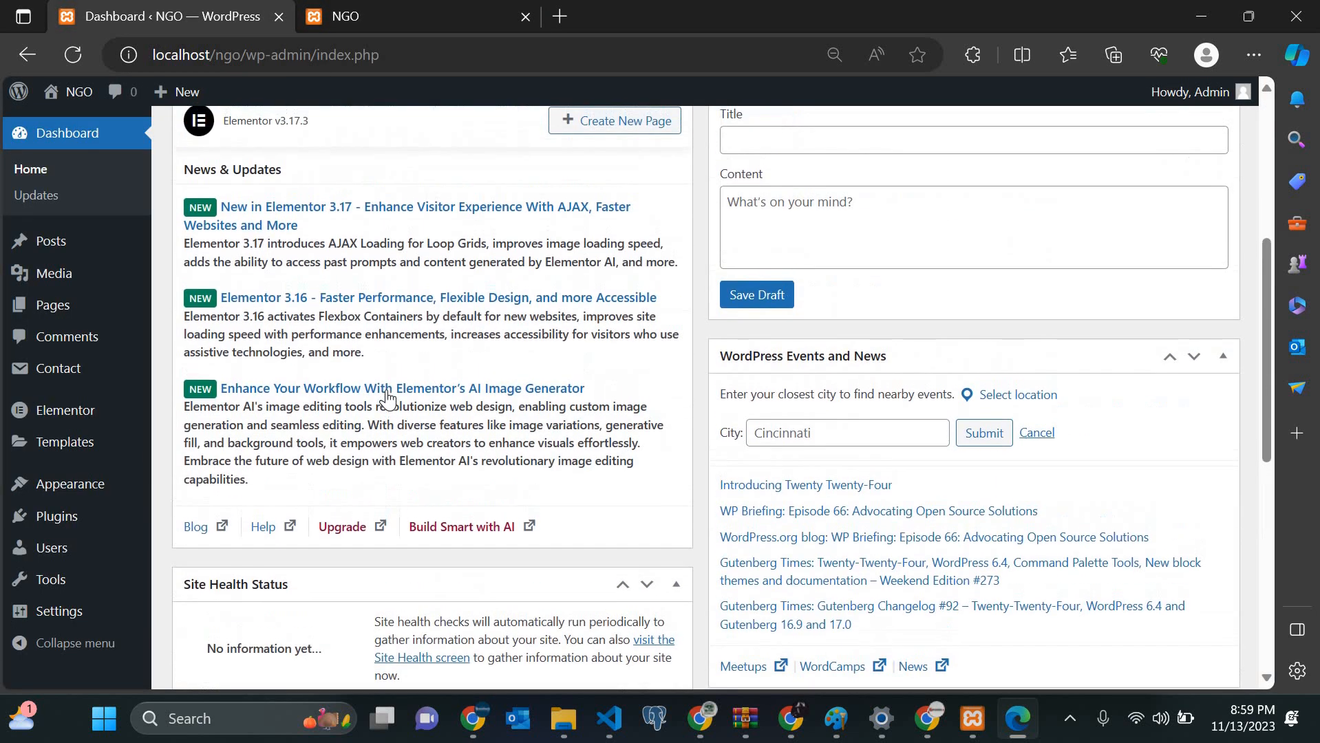
{"action": "scroll", "coordinate": [389, 398], "scroll_direction": "up", "scroll_amount": 6}
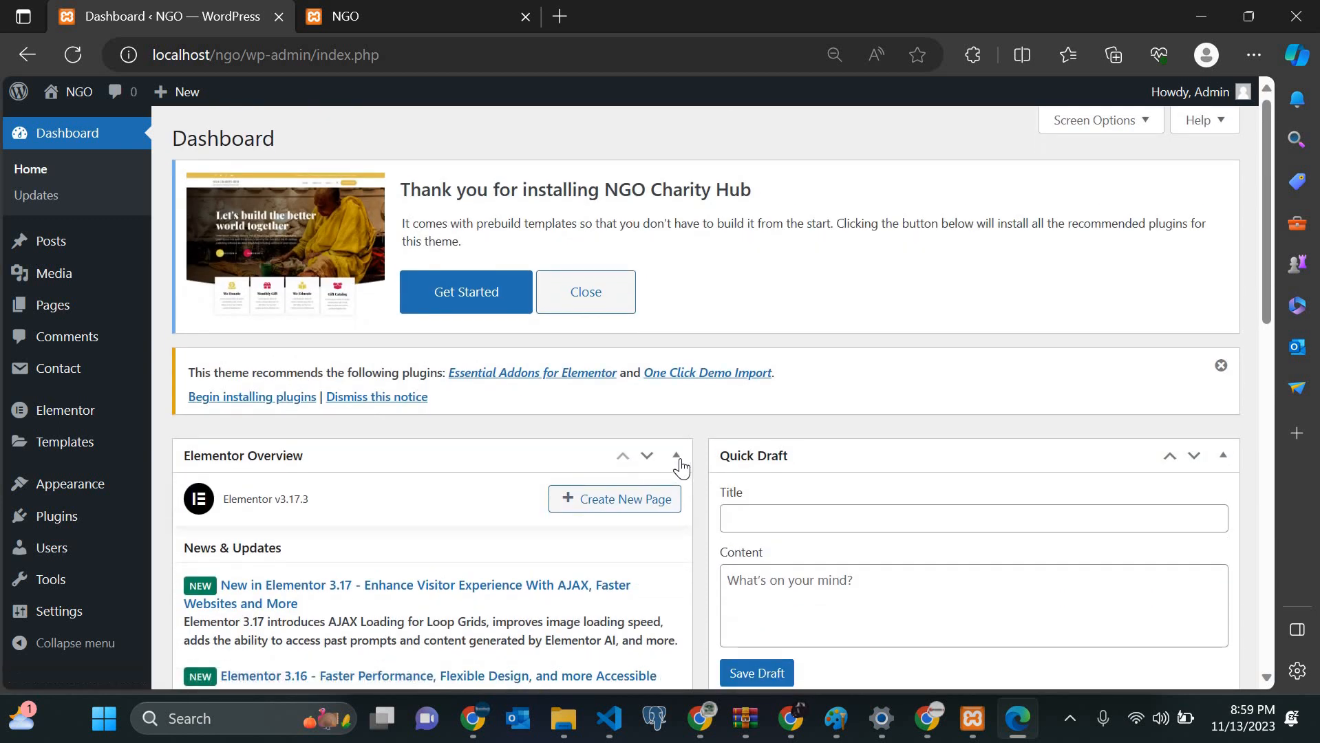
{"action": "left_click", "coordinate": [677, 457]}
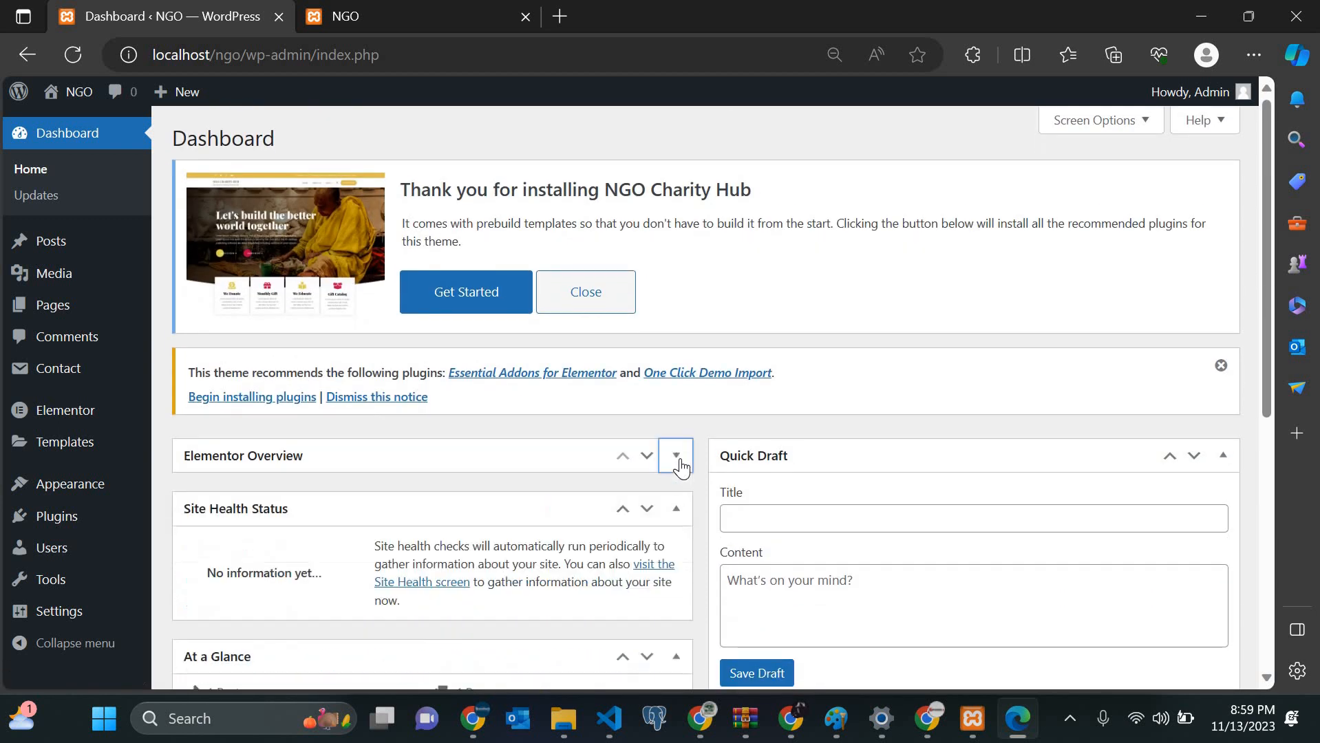
{"action": "left_click", "coordinate": [678, 515]}
{"action": "scroll", "coordinate": [678, 475], "scroll_direction": "down", "scroll_amount": 2}
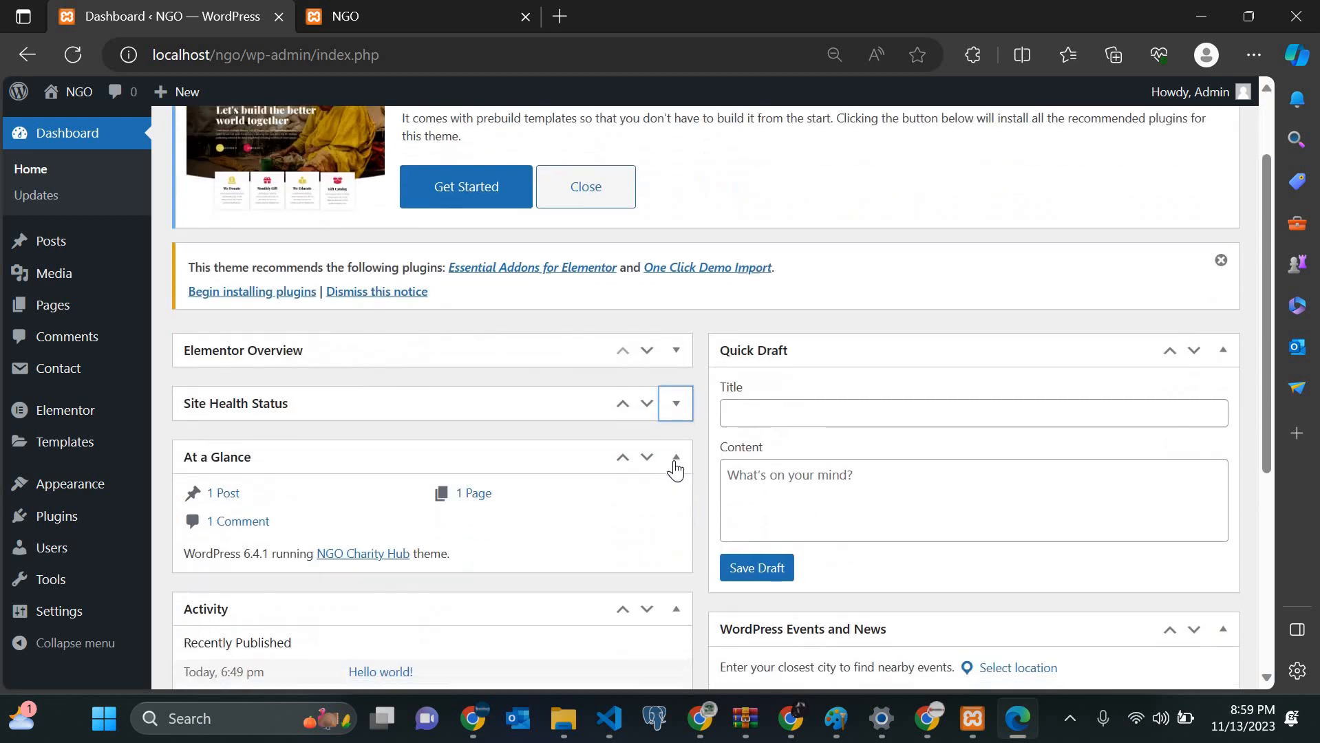
{"action": "left_click", "coordinate": [675, 460]}
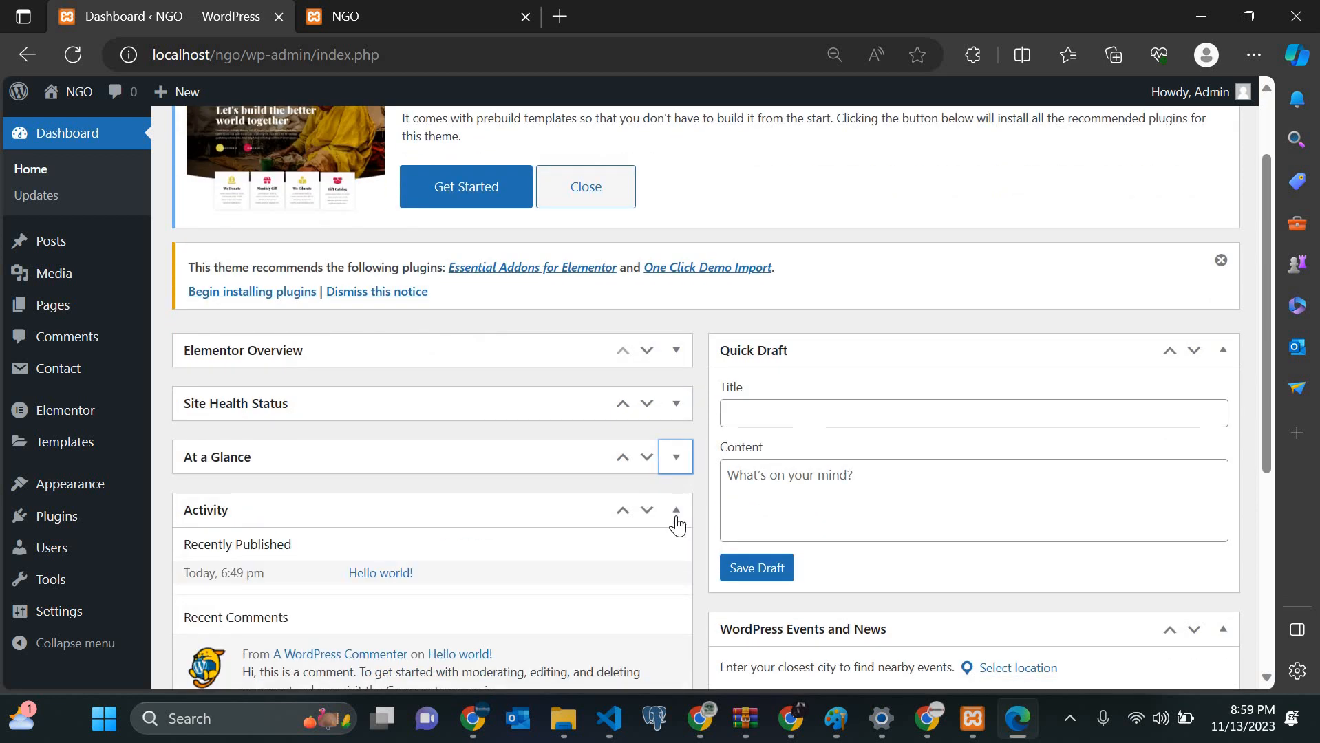
{"action": "left_click", "coordinate": [676, 513]}
Step: Collapse the Quick Draft and WordPress Events and News widgets
{"action": "scroll", "coordinate": [676, 515], "scroll_direction": "down", "scroll_amount": 2}
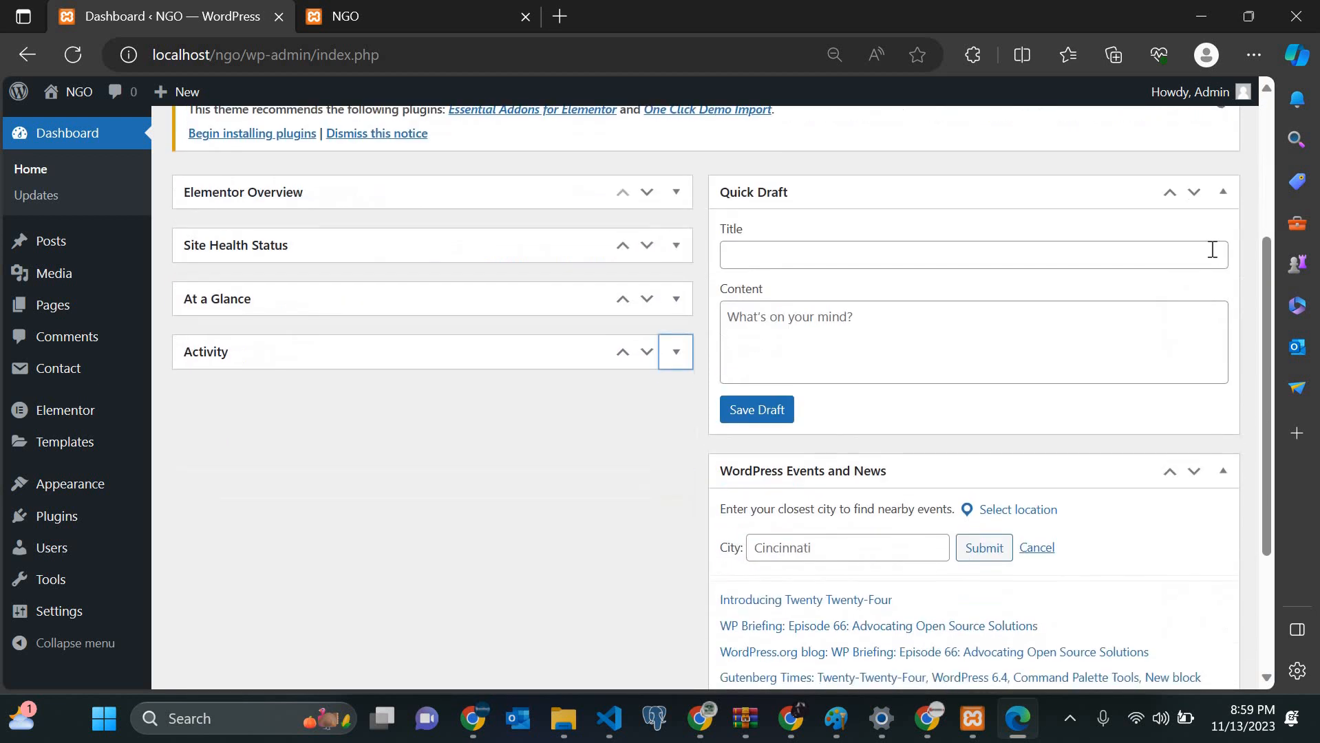
{"action": "left_click", "coordinate": [1222, 196]}
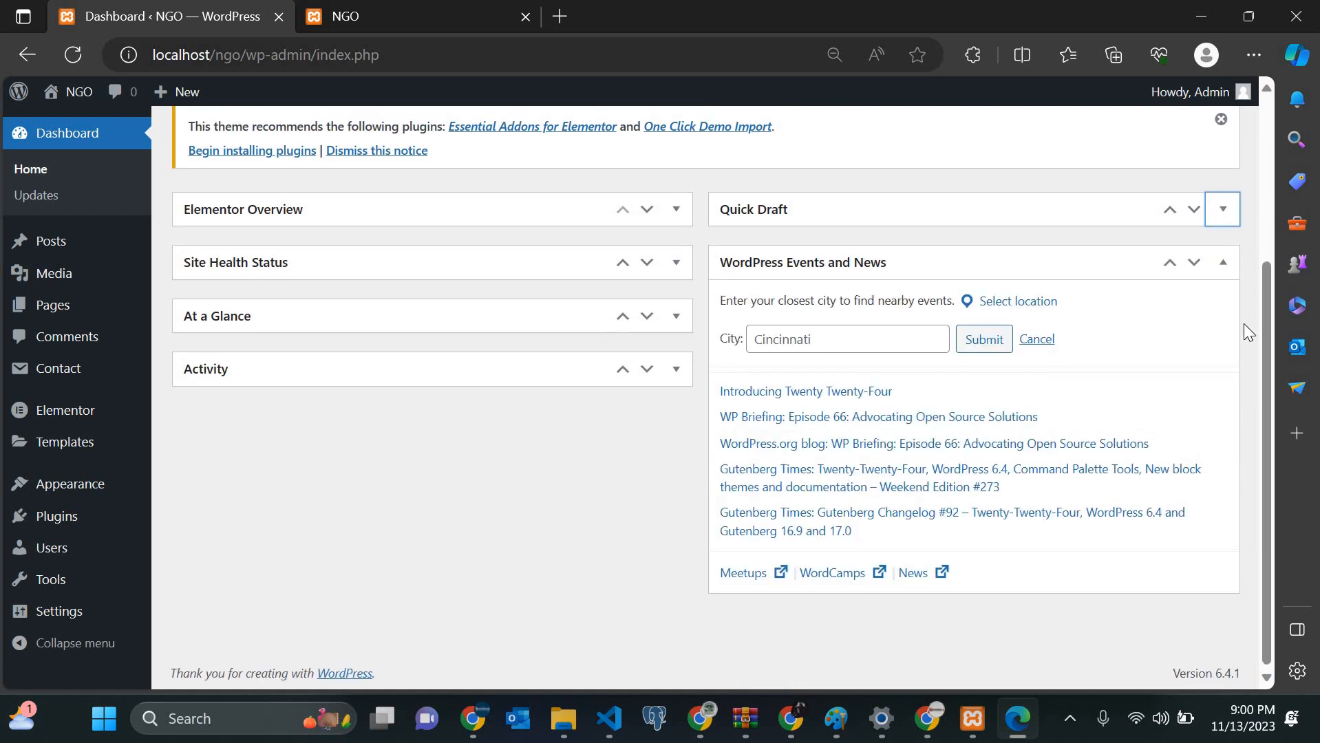
{"action": "scroll", "coordinate": [1170, 382], "scroll_direction": "up", "scroll_amount": 2}
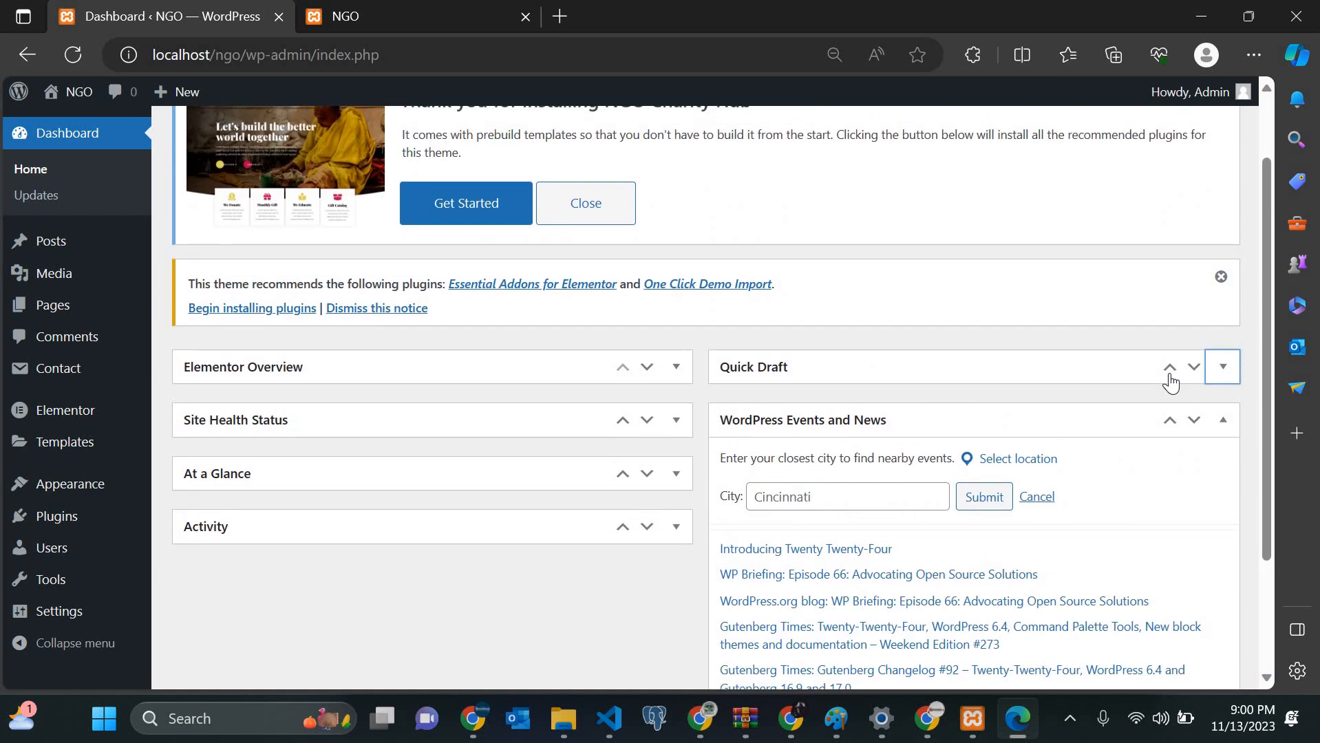
{"action": "left_click", "coordinate": [1223, 421]}
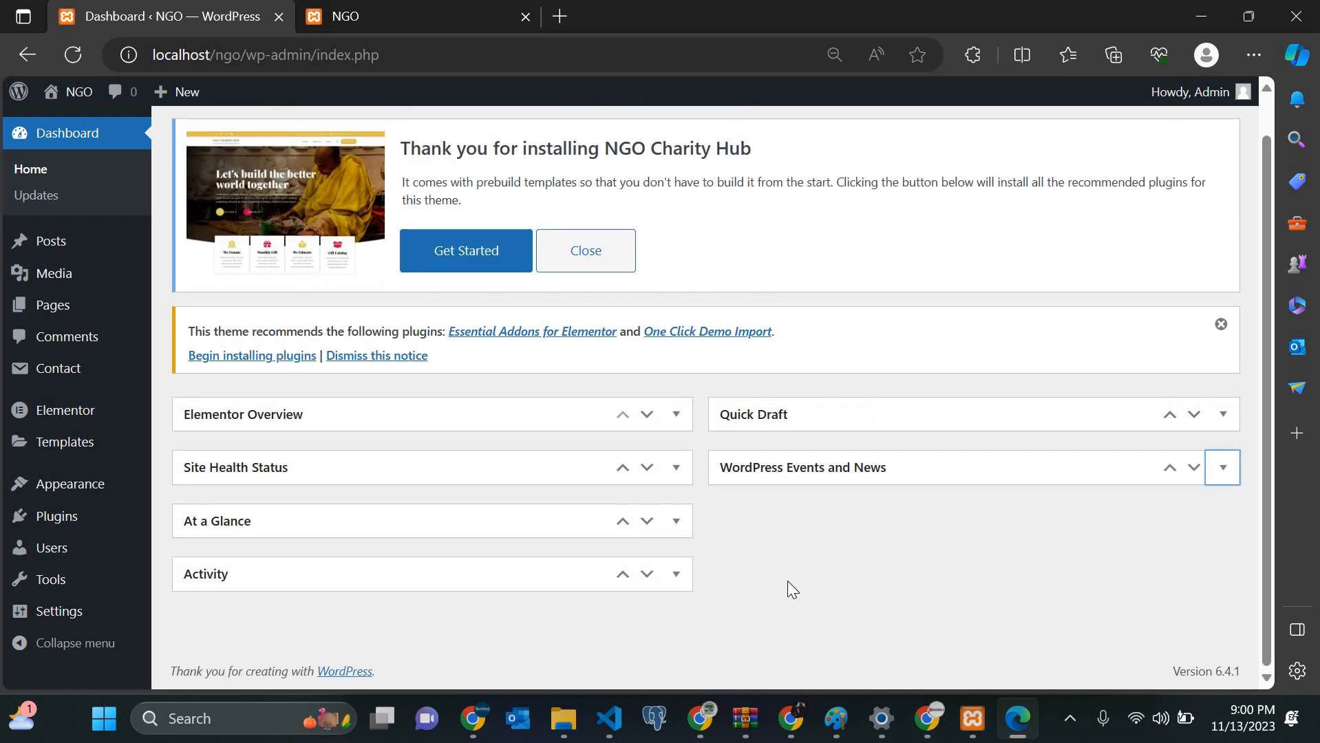
{"action": "scroll", "coordinate": [787, 581], "scroll_direction": "up", "scroll_amount": 2}
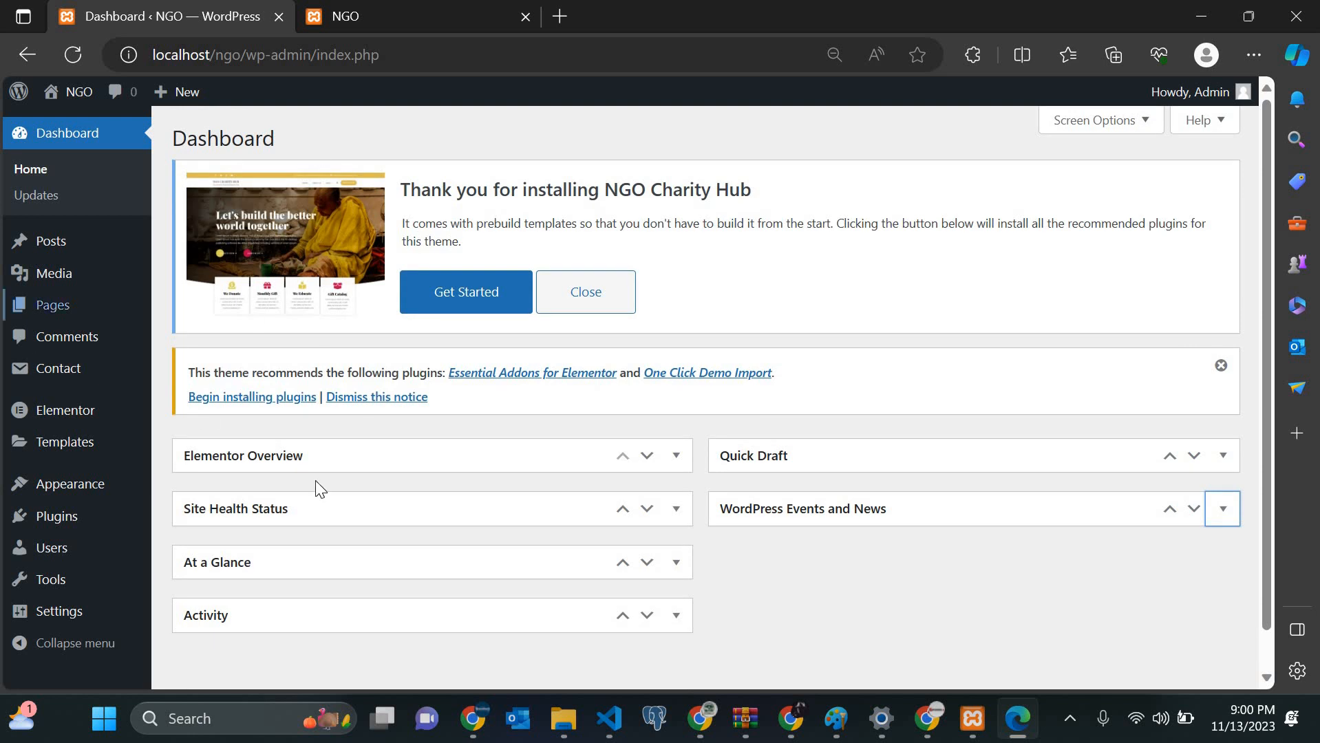